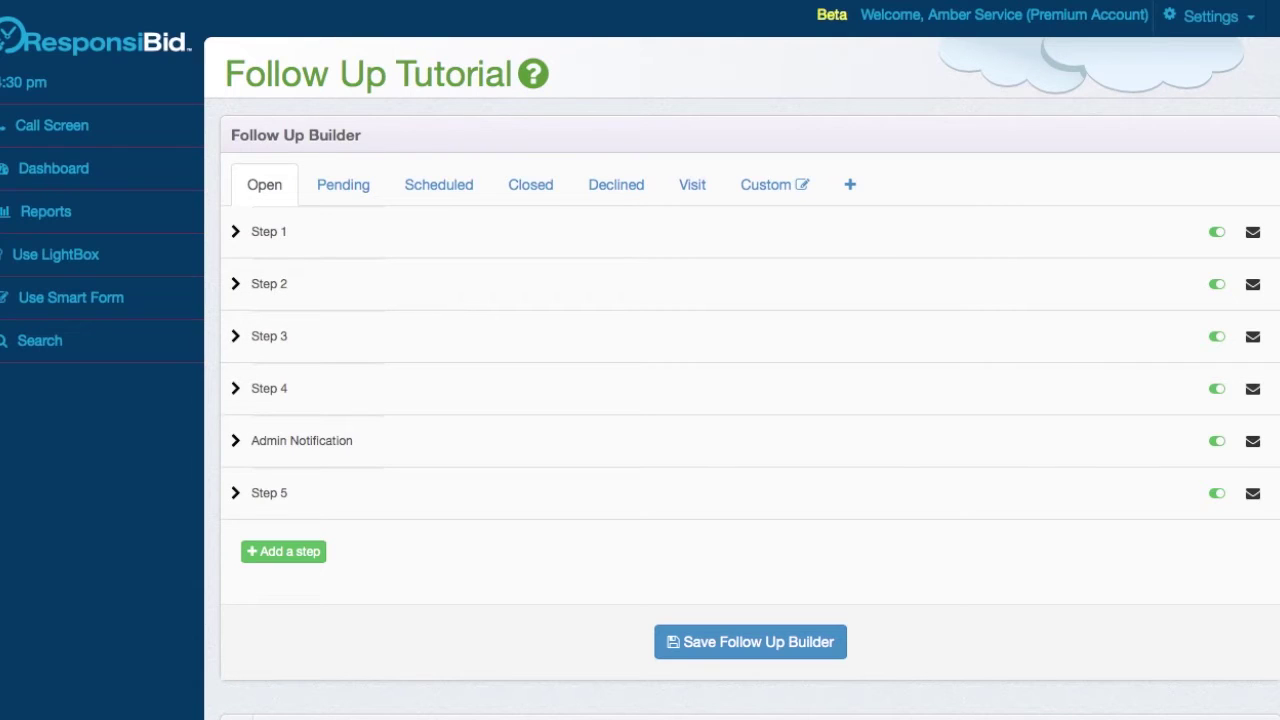
# - Open the Settings menu from the top bar to reach the Follow-up Builder
pyautogui.click(1203, 20)
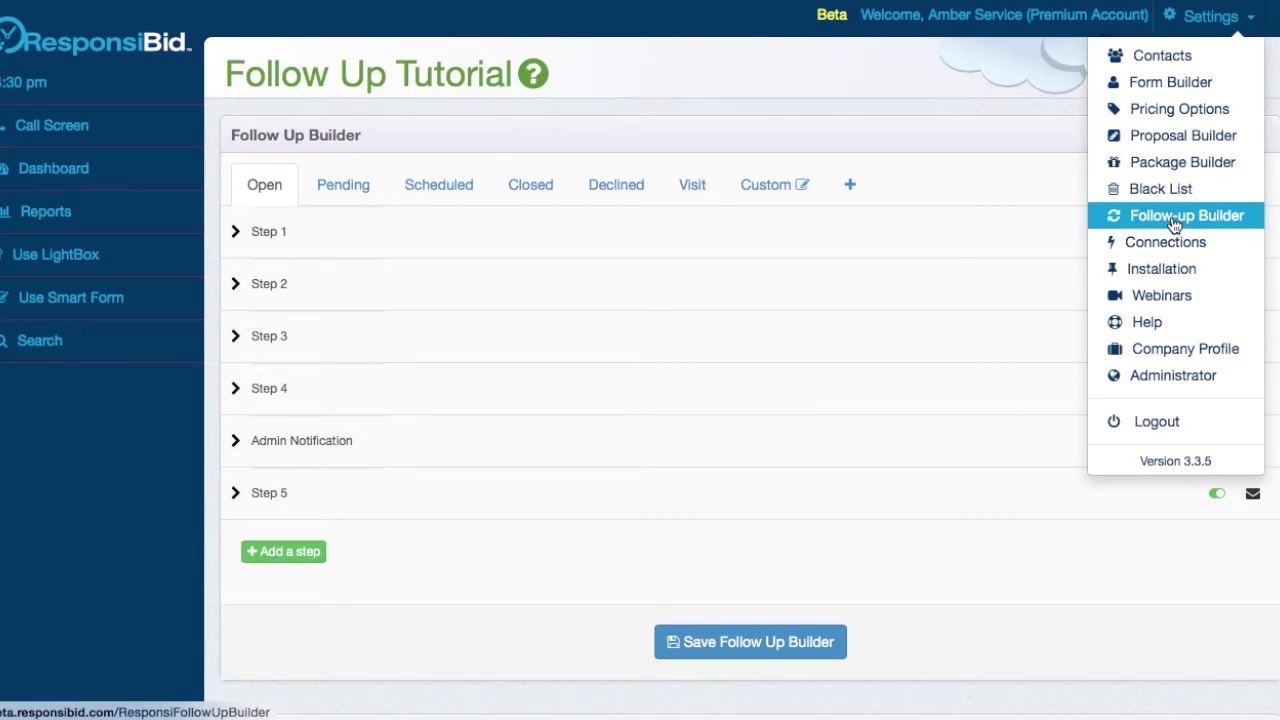
# - Close Settings, browse the Pending, Scheduled, Closed, Declined and Visit sequences, then return to Open
pyautogui.click(980, 168)
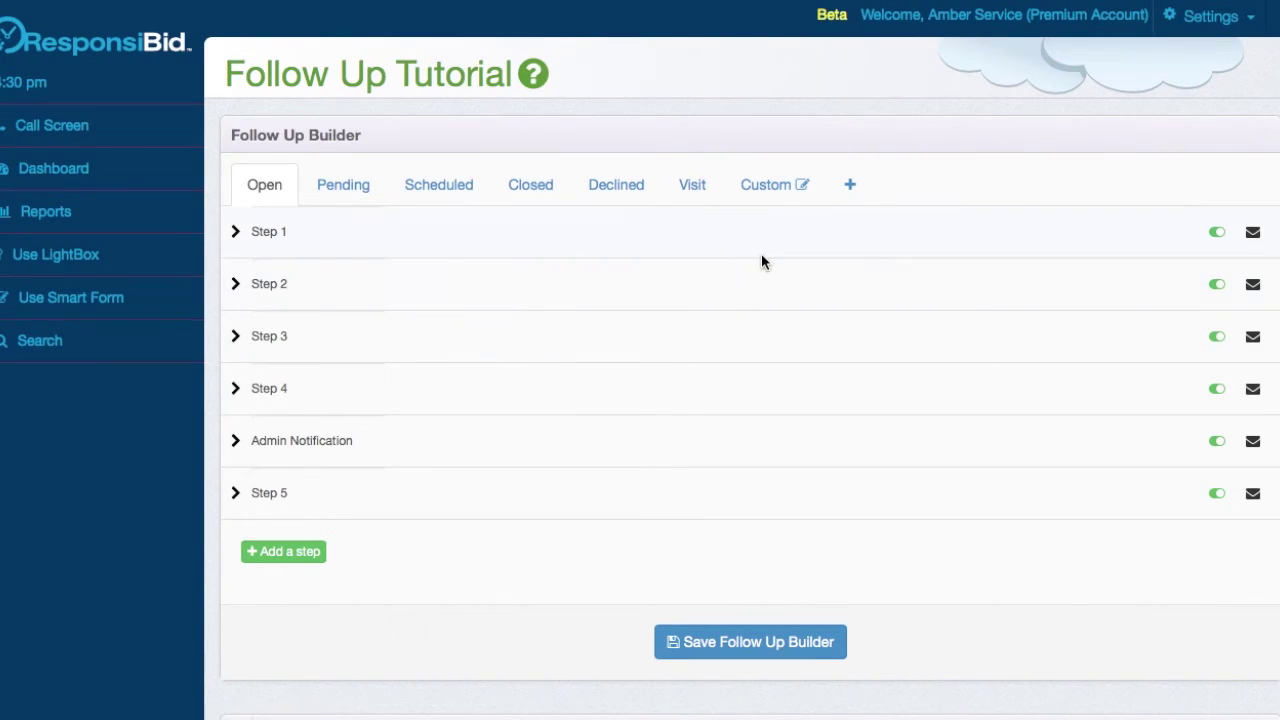
pyautogui.click(343, 187)
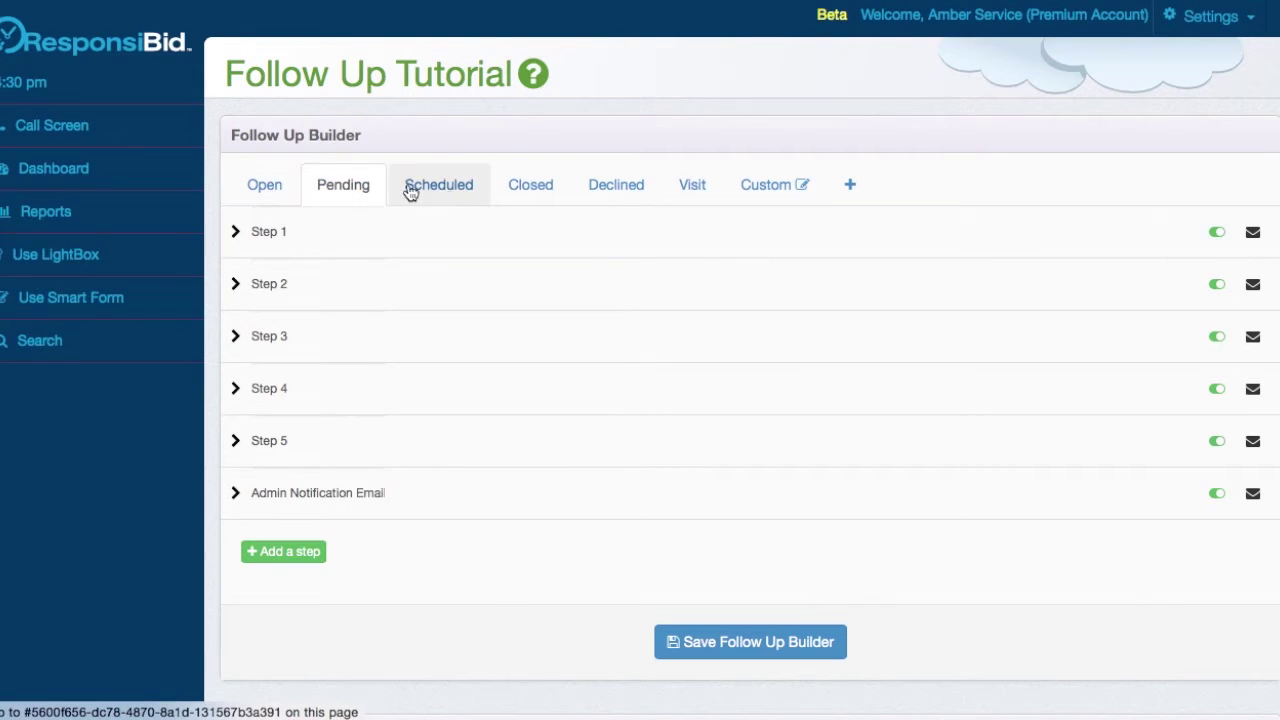
pyautogui.click(442, 188)
pyautogui.click(528, 192)
pyautogui.click(620, 192)
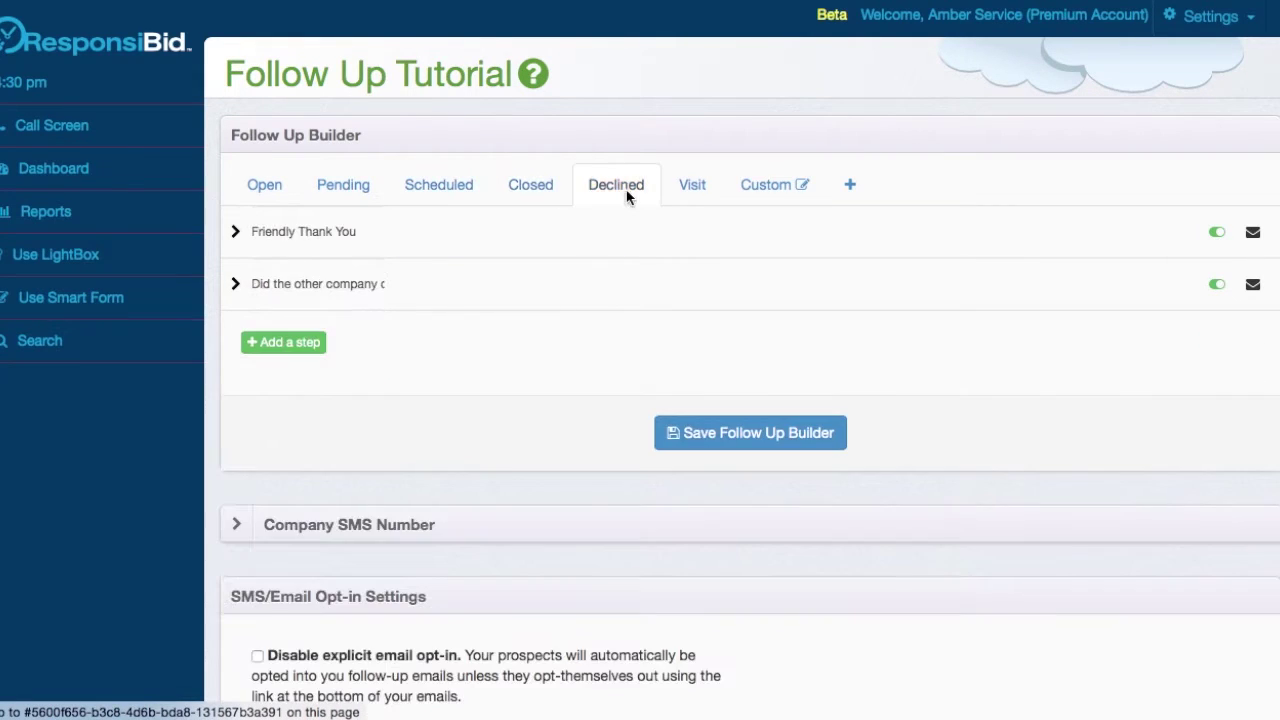
pyautogui.click(700, 192)
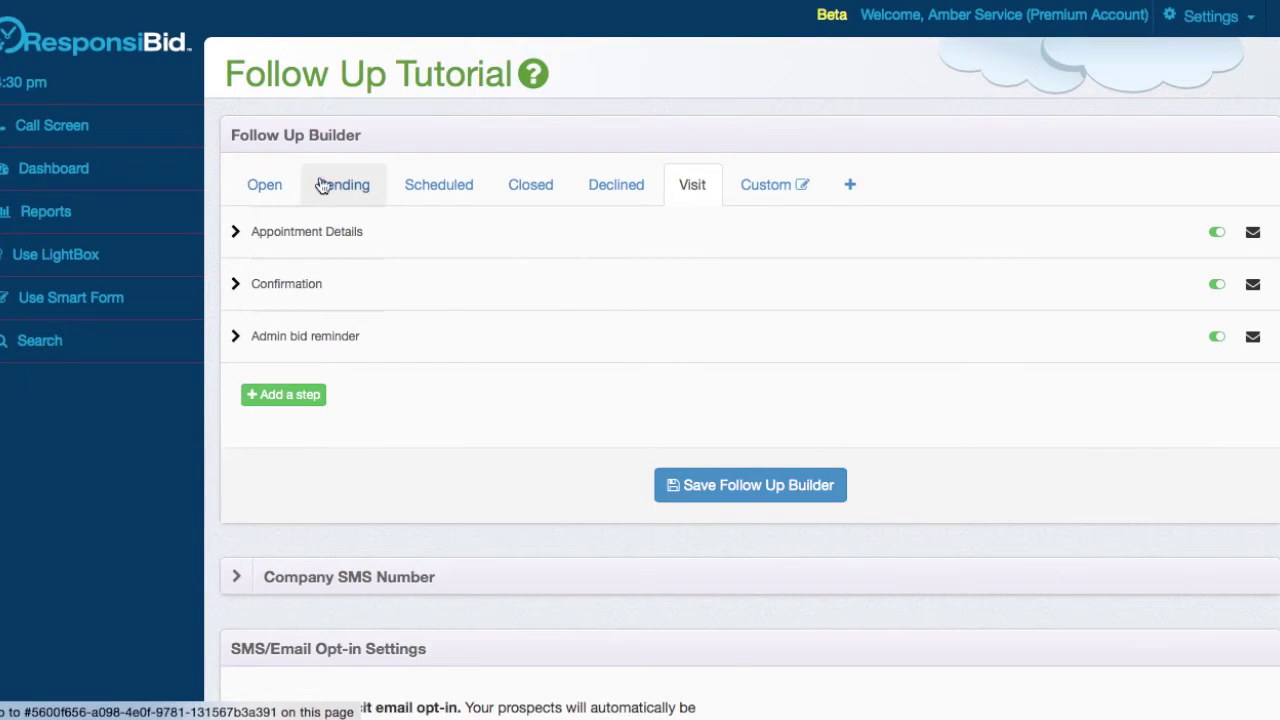
pyautogui.click(266, 182)
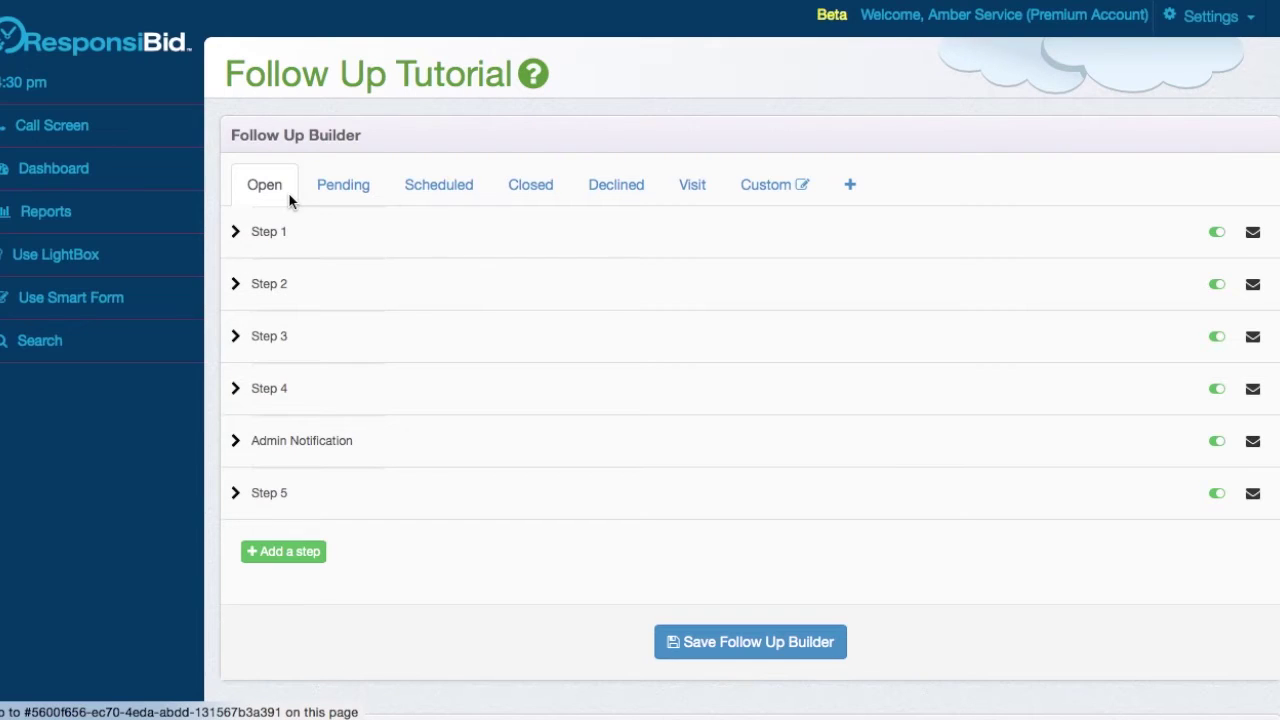
# - Browse the Pending through Visit sequences, ending on the Custom sequence with its single Step 1
pyautogui.click(324, 200)
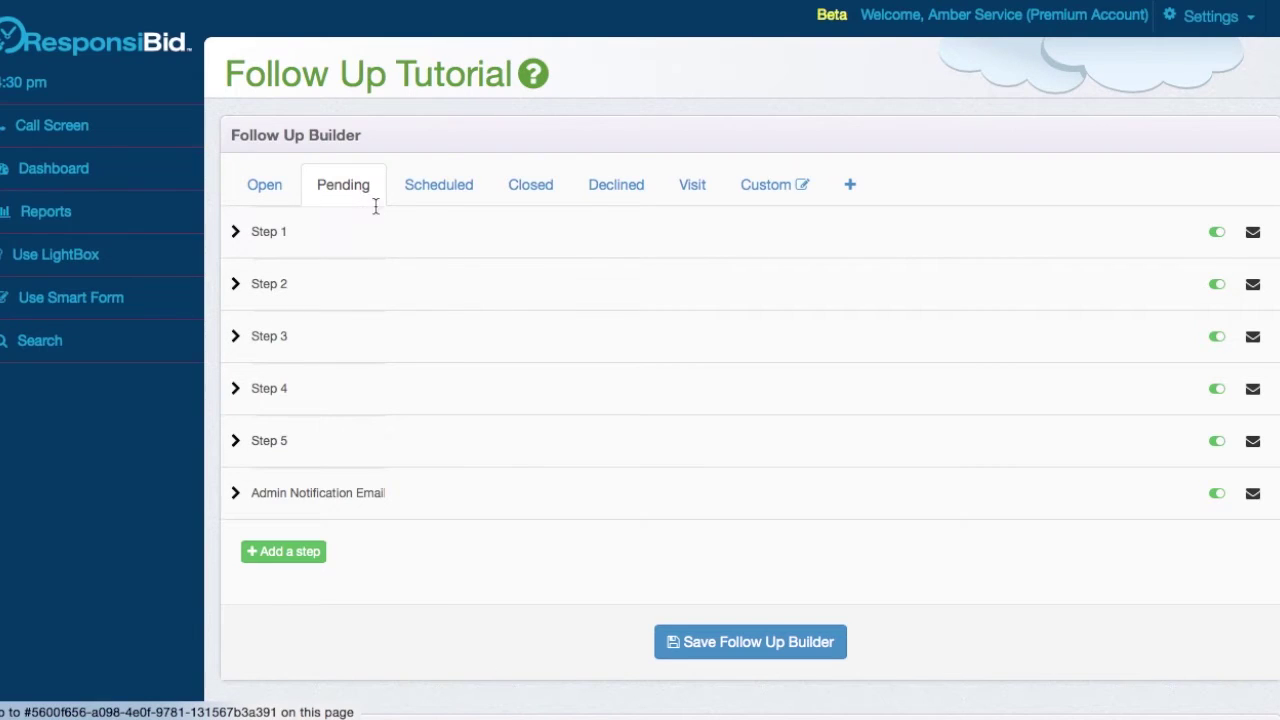
pyautogui.click(459, 193)
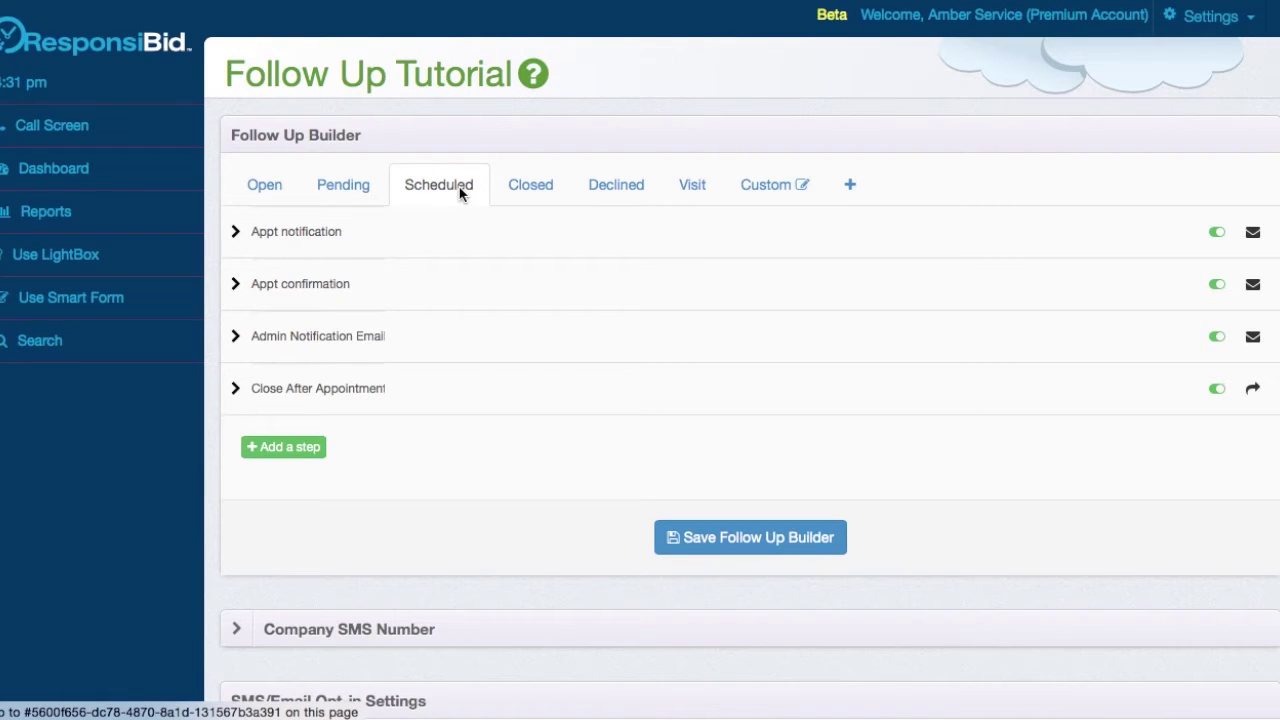
pyautogui.click(502, 199)
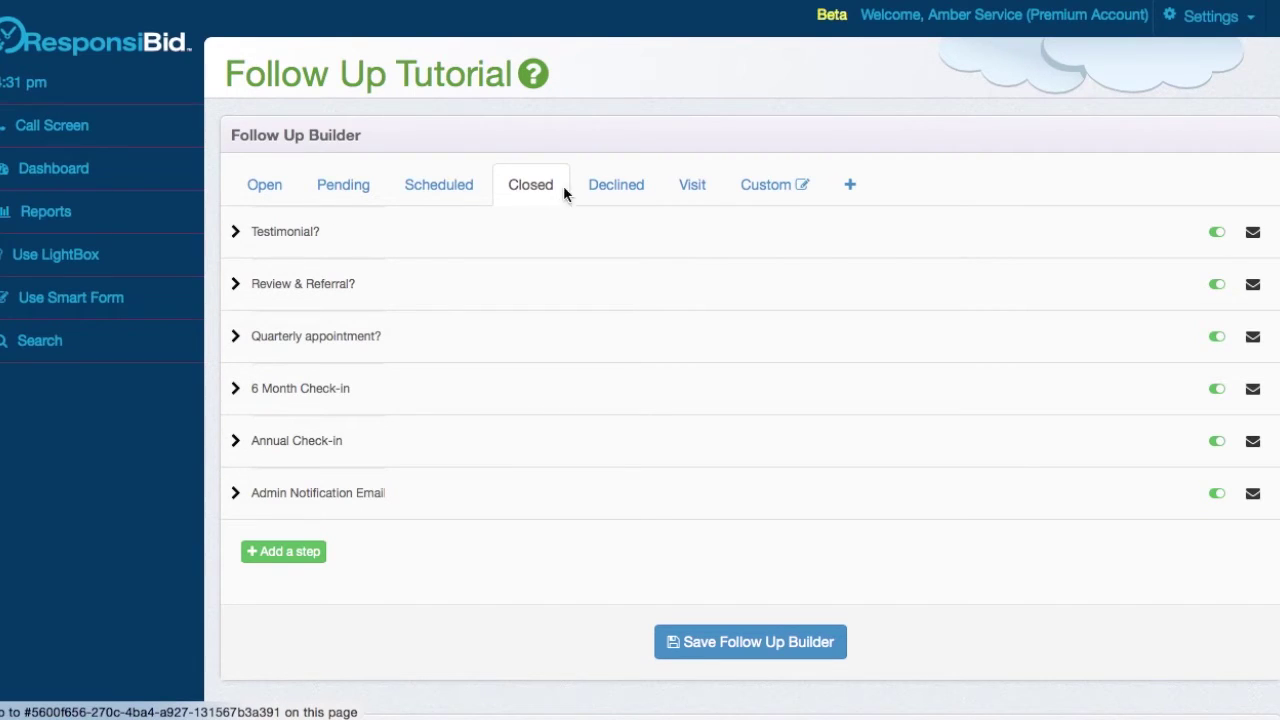
pyautogui.click(600, 189)
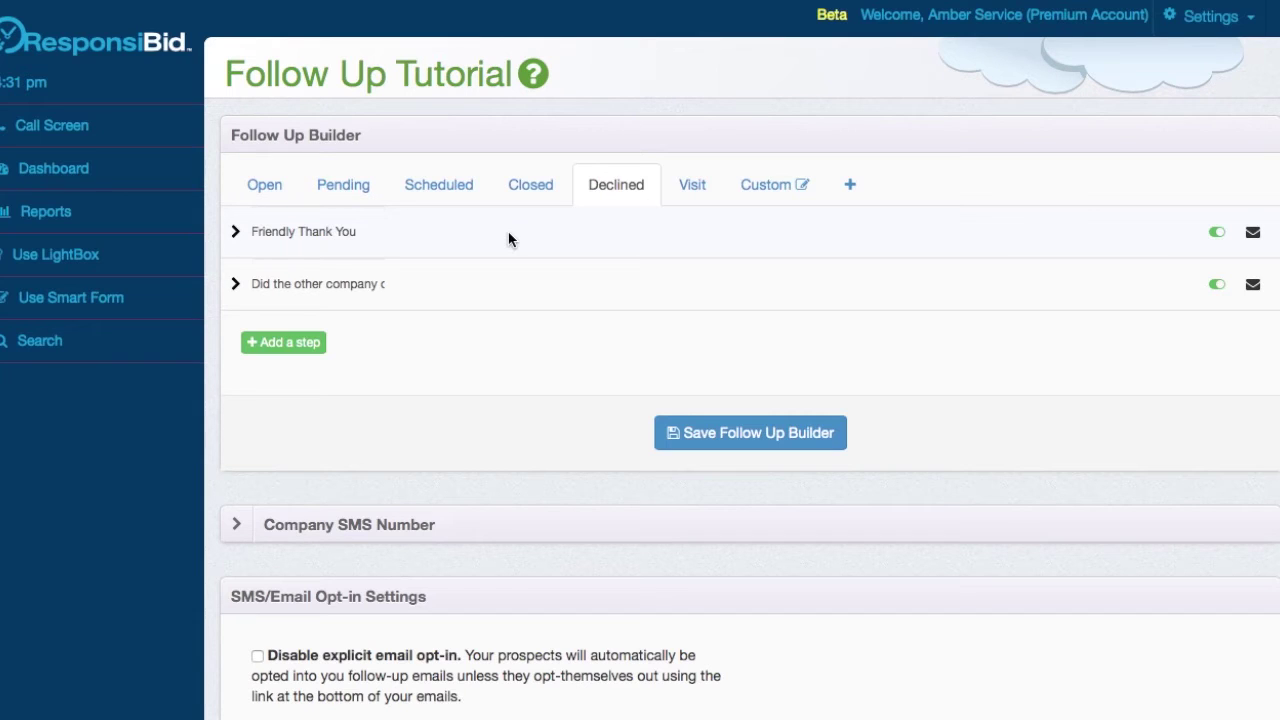
pyautogui.click(683, 186)
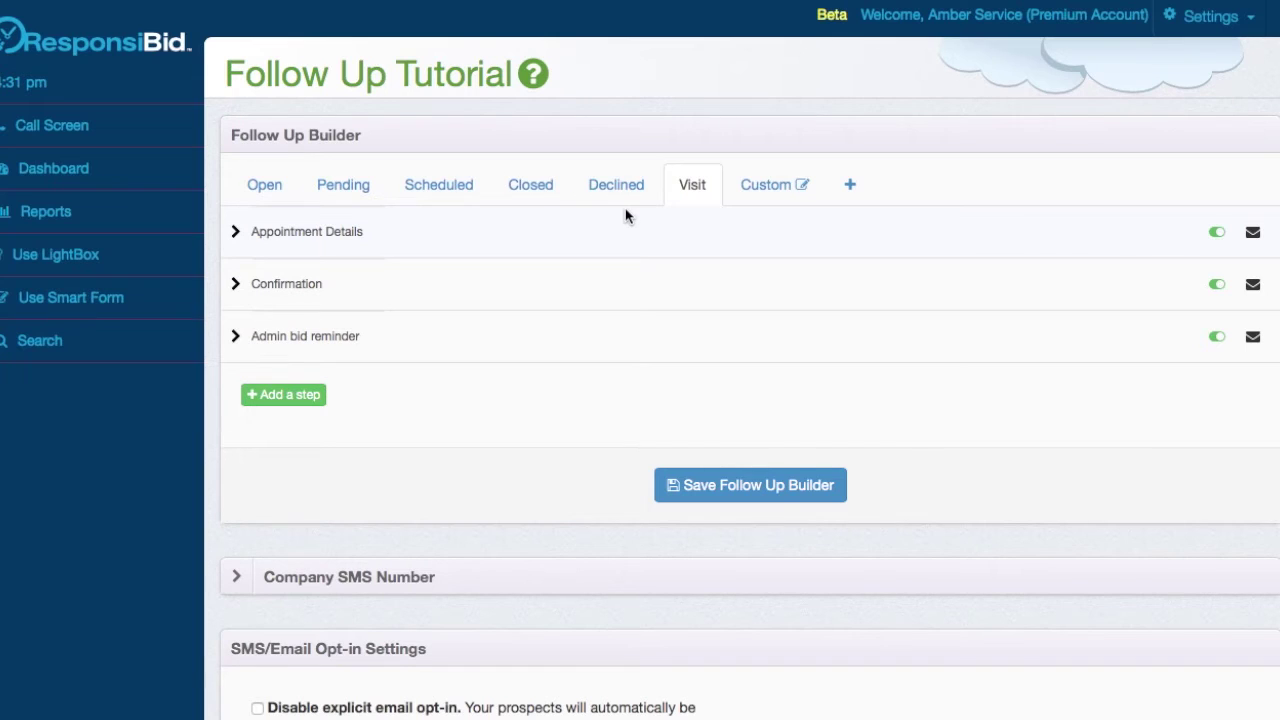
pyautogui.click(733, 186)
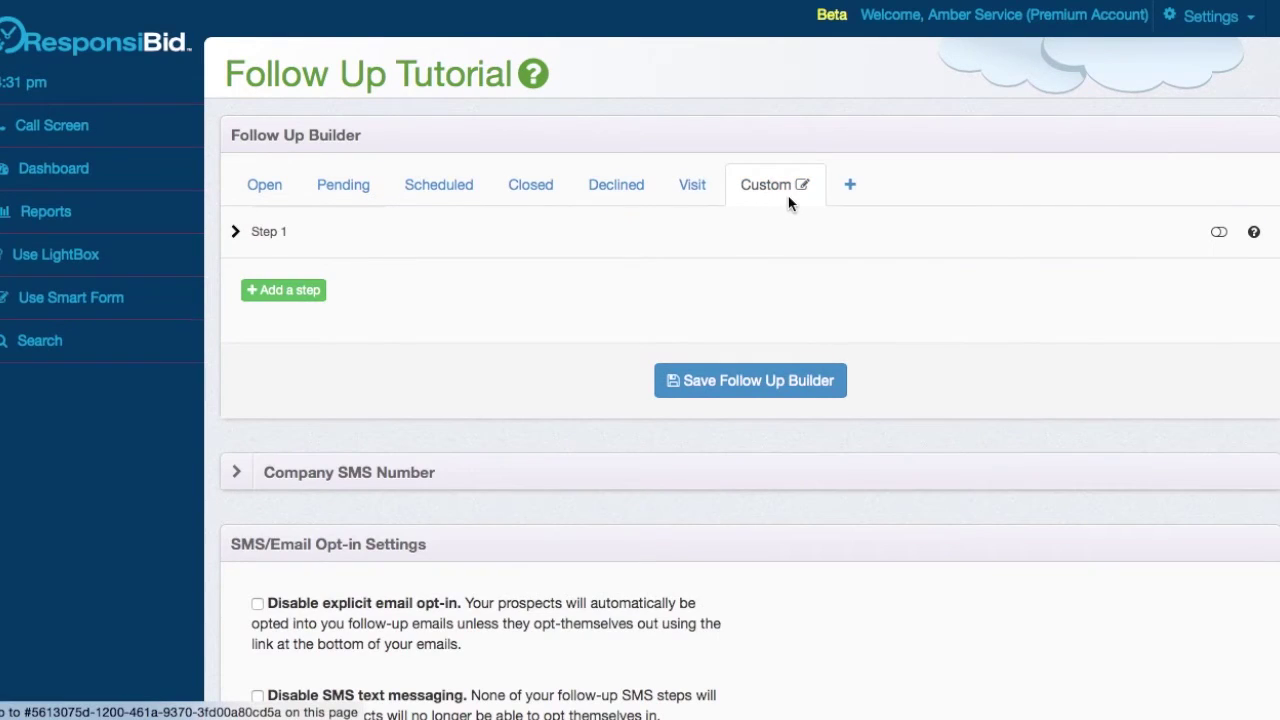
pyautogui.click(858, 190)
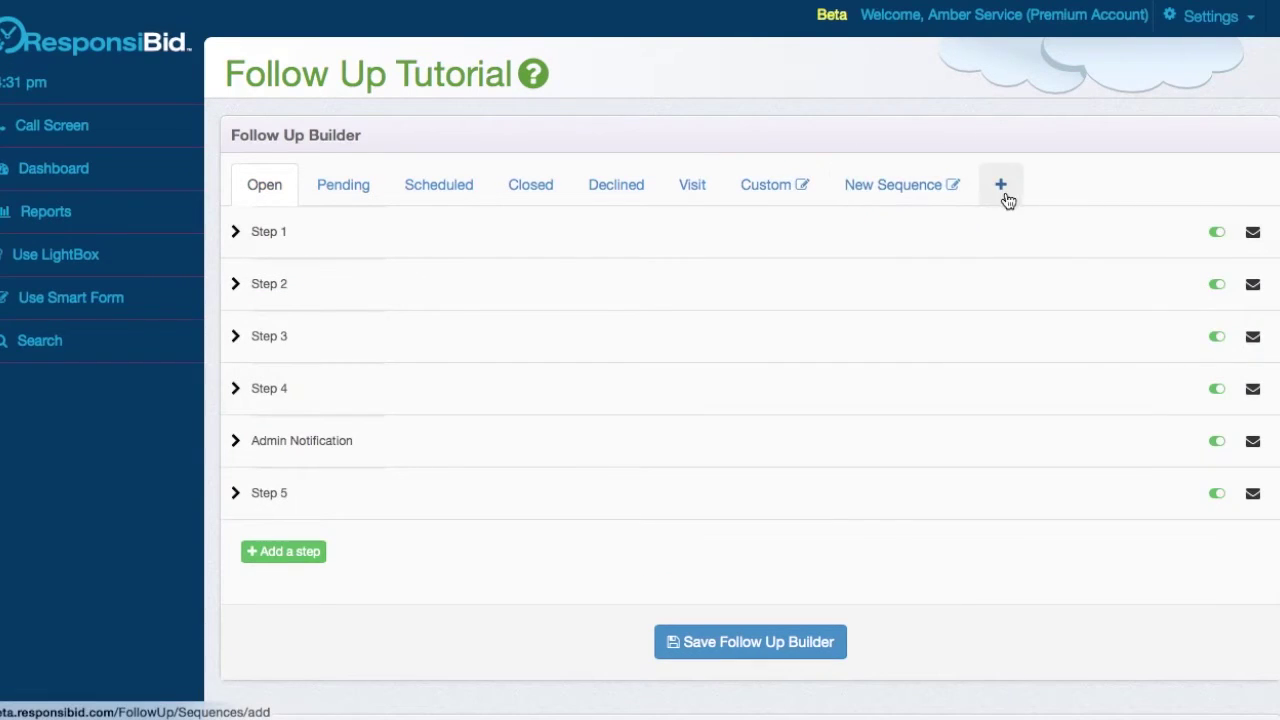
pyautogui.click(952, 186)
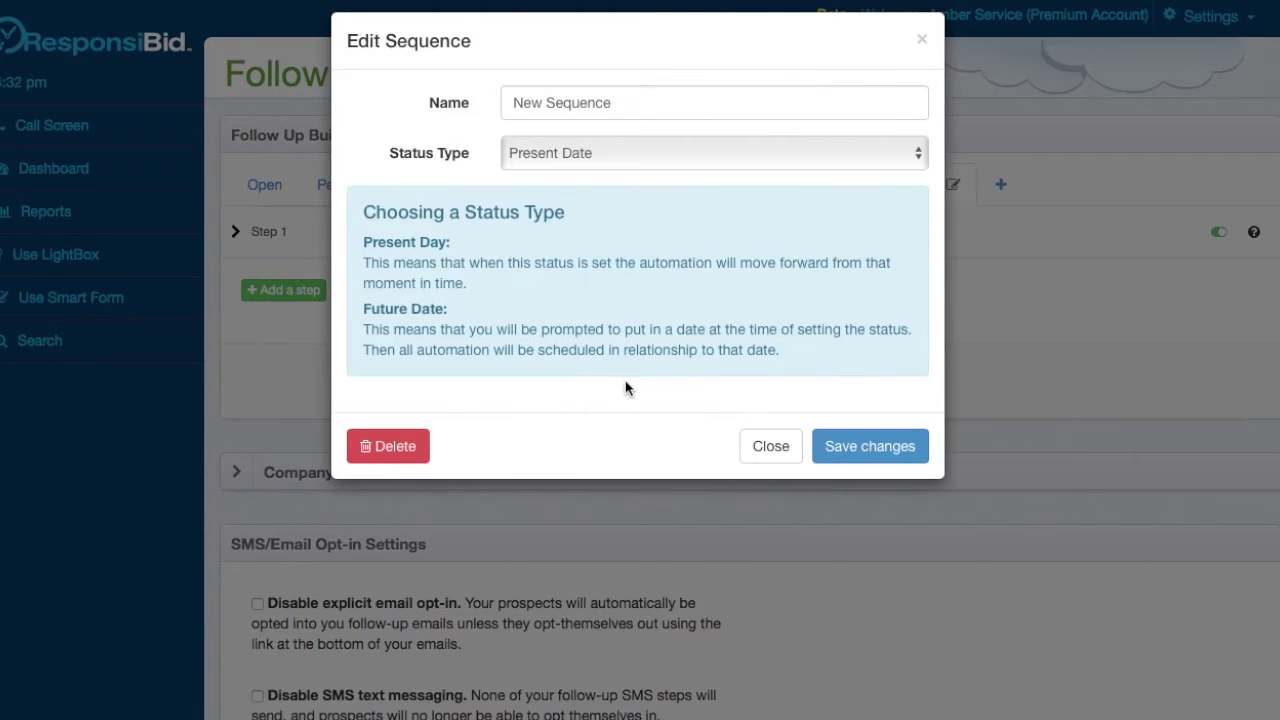
pyautogui.doubleClick(575, 104)
pyautogui.tripleClick(575, 110)
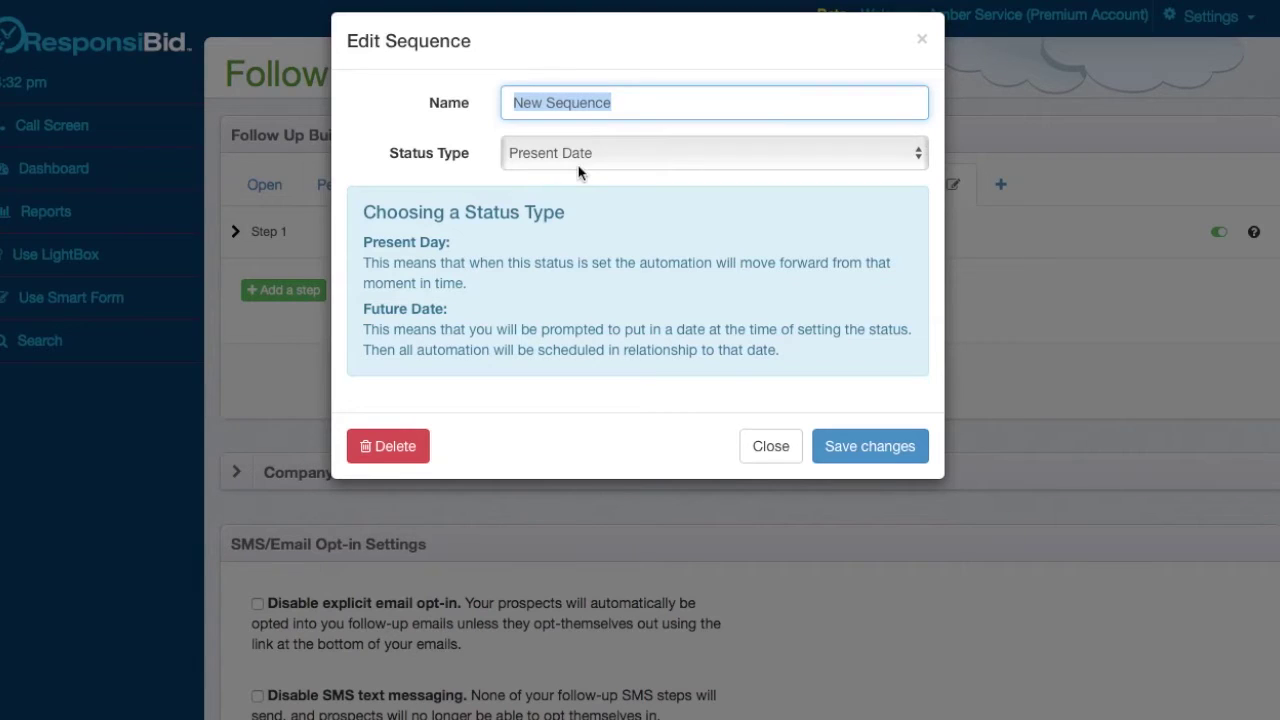
pyautogui.click(578, 172)
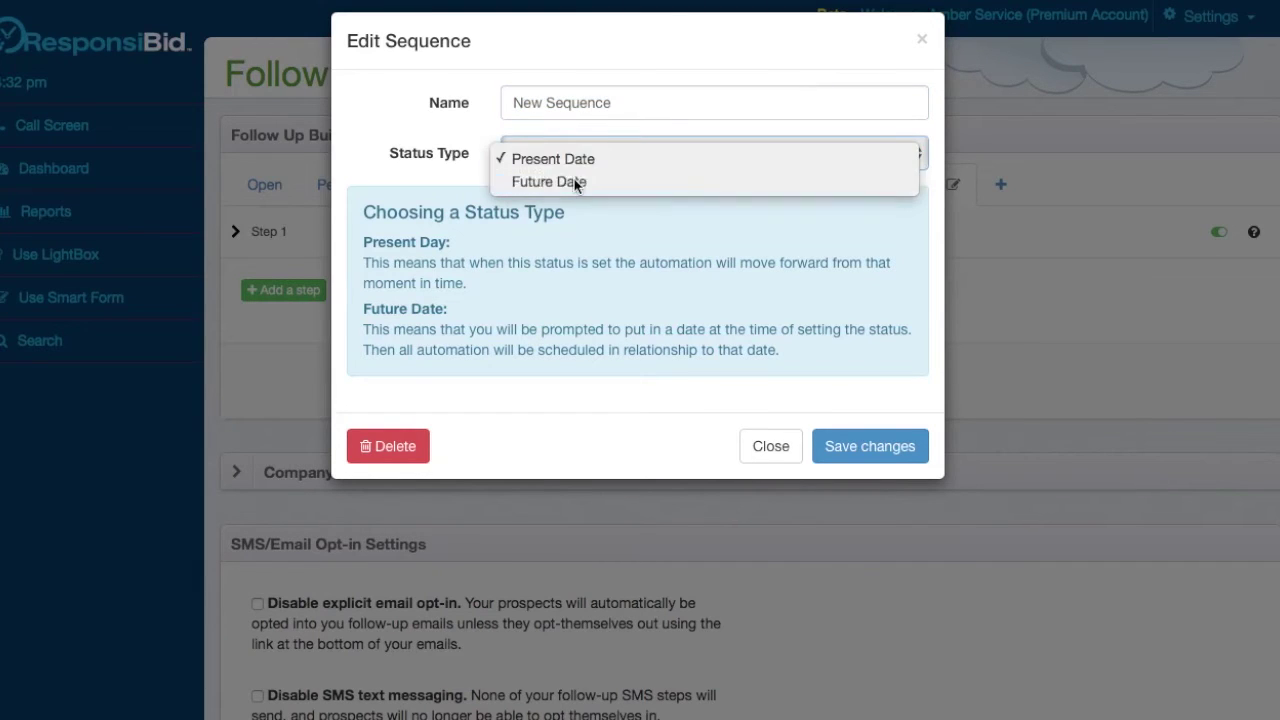
pyautogui.click(571, 183)
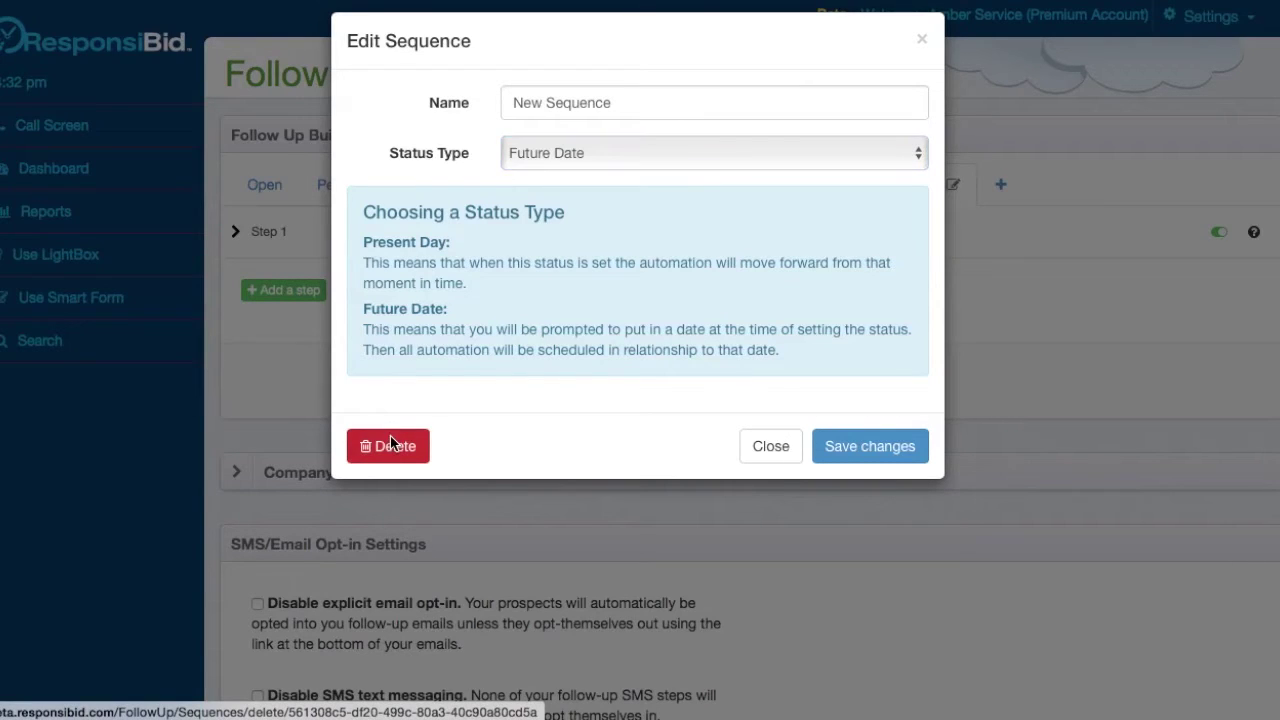
pyautogui.click(390, 444)
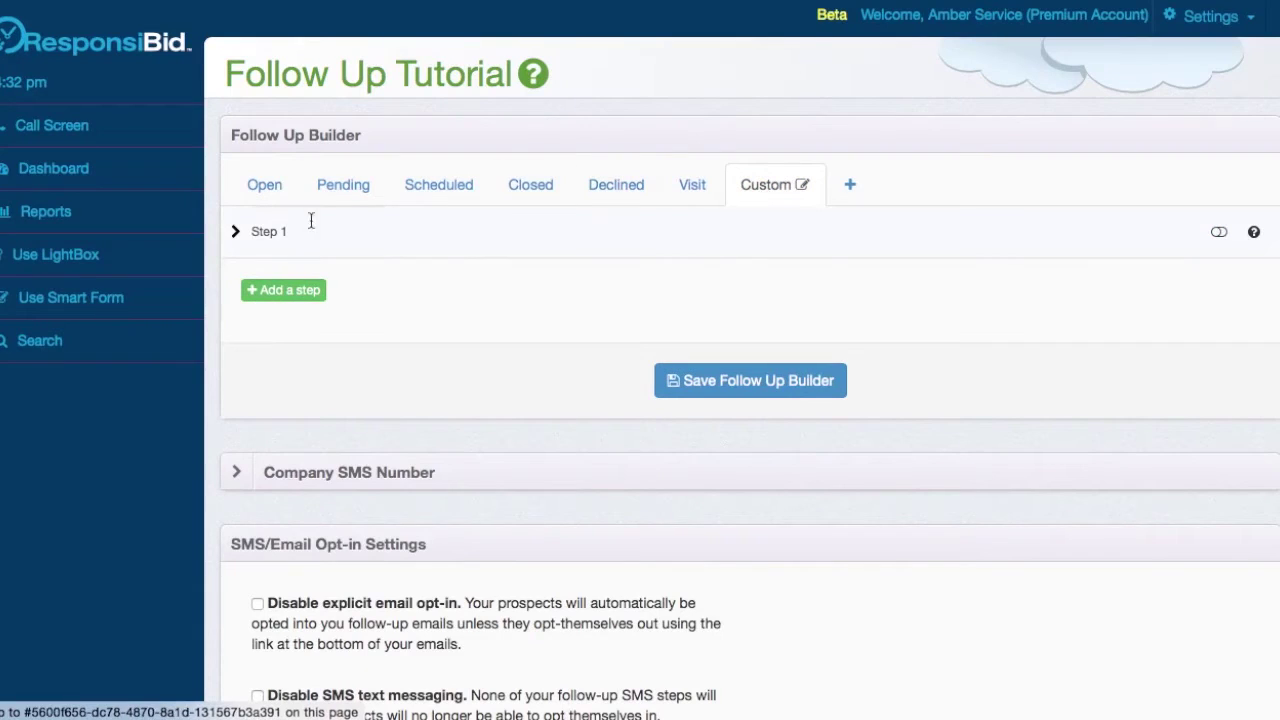
# - Expand the Open sequence's Step 1 and review its sender, timing, subject and message, keeping the sender unchanged
pyautogui.click(250, 190)
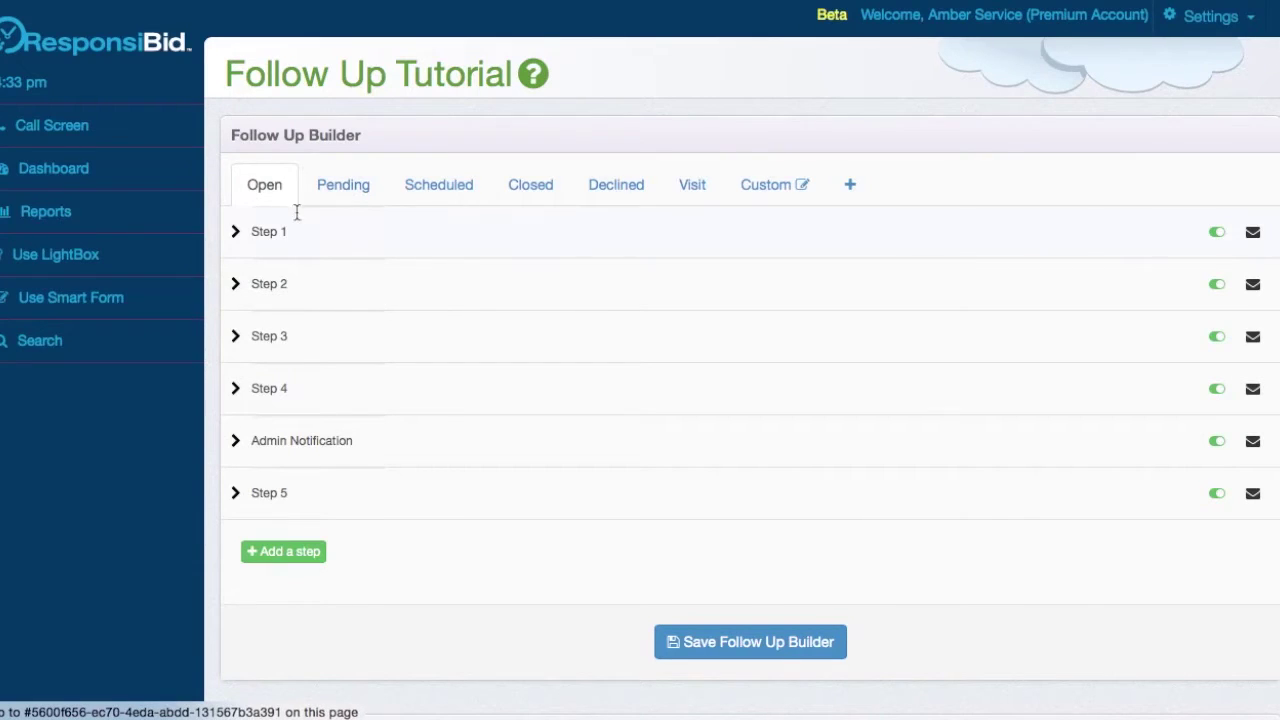
pyautogui.click(371, 231)
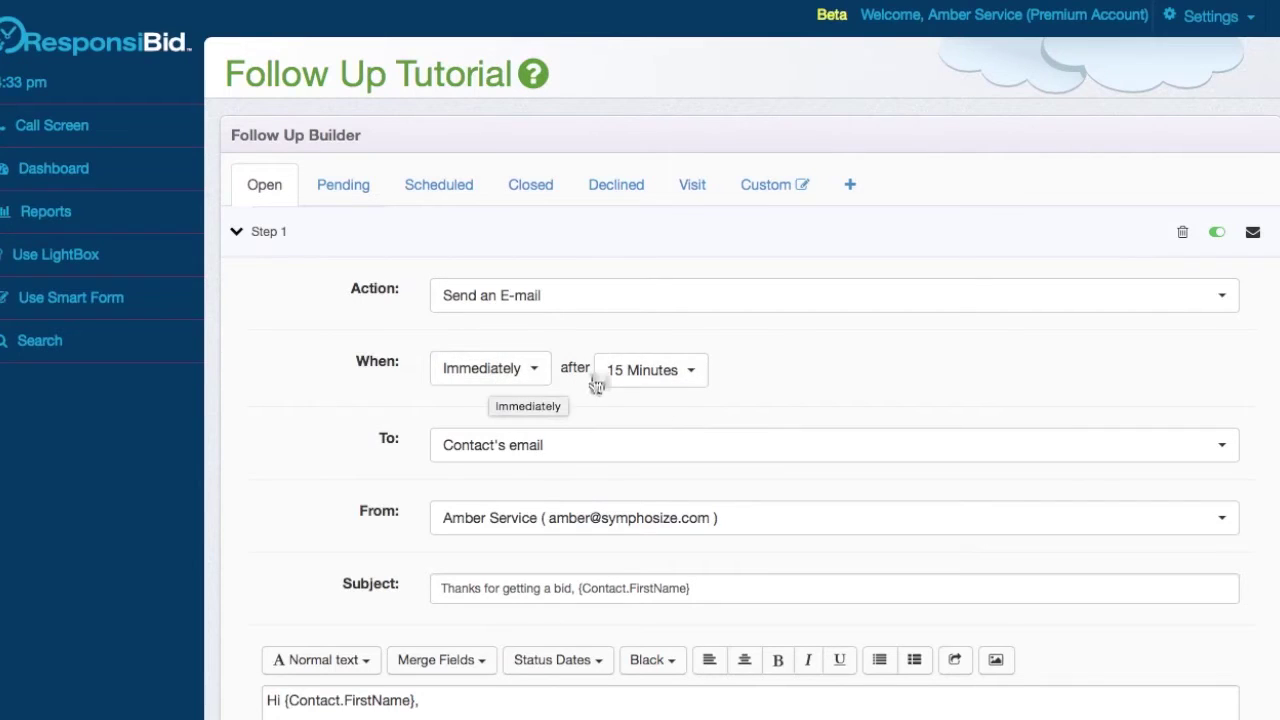
pyautogui.scroll(-2, 596, 461)
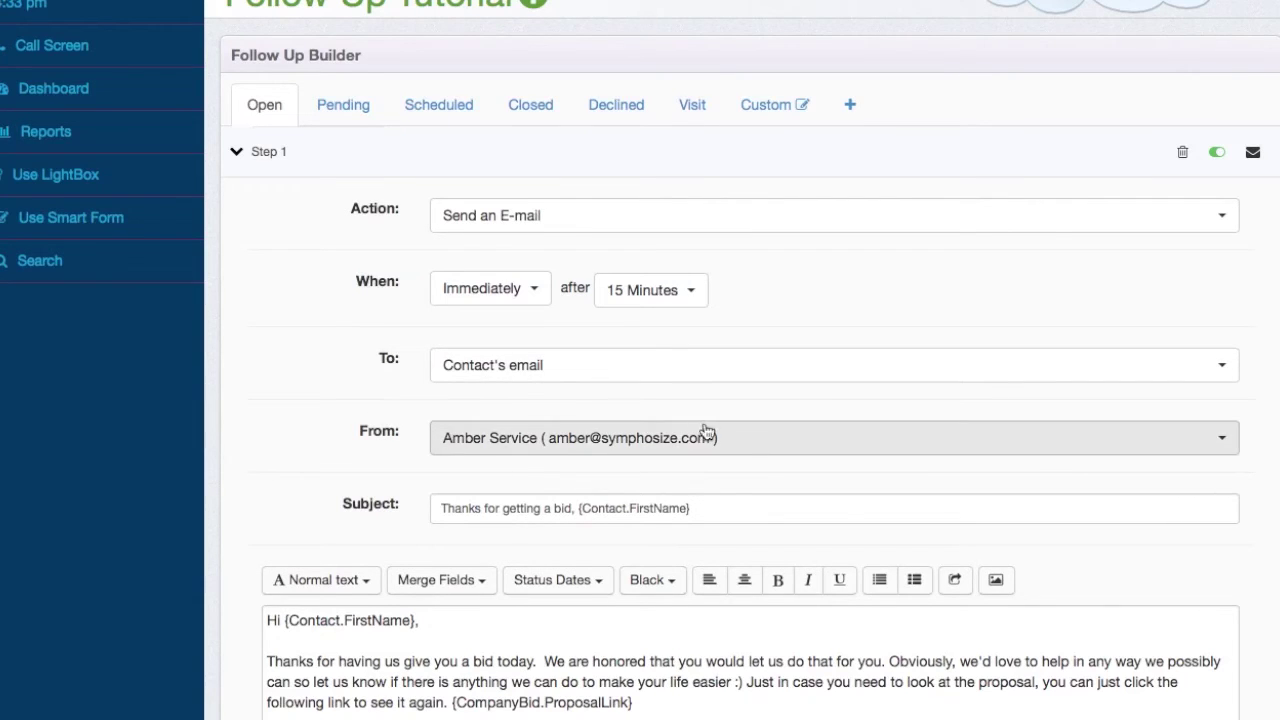
pyautogui.click(750, 449)
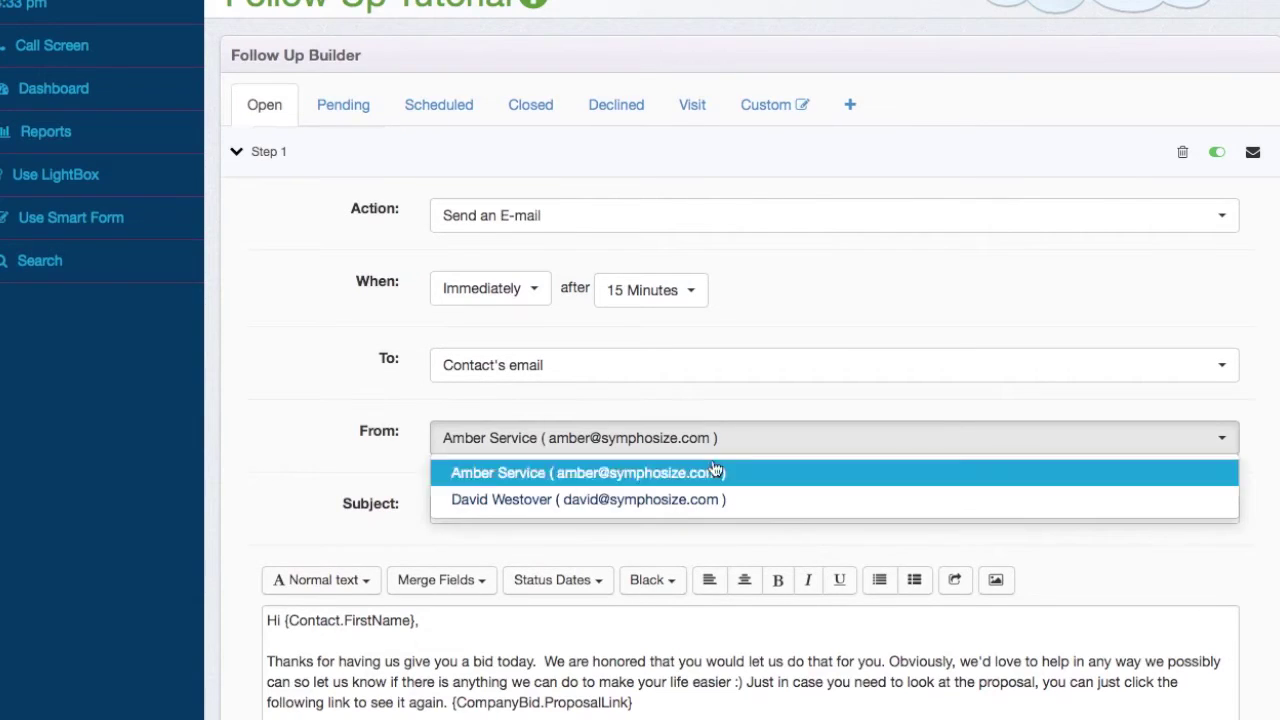
pyautogui.click(776, 433)
pyautogui.scroll(-3, 745, 425)
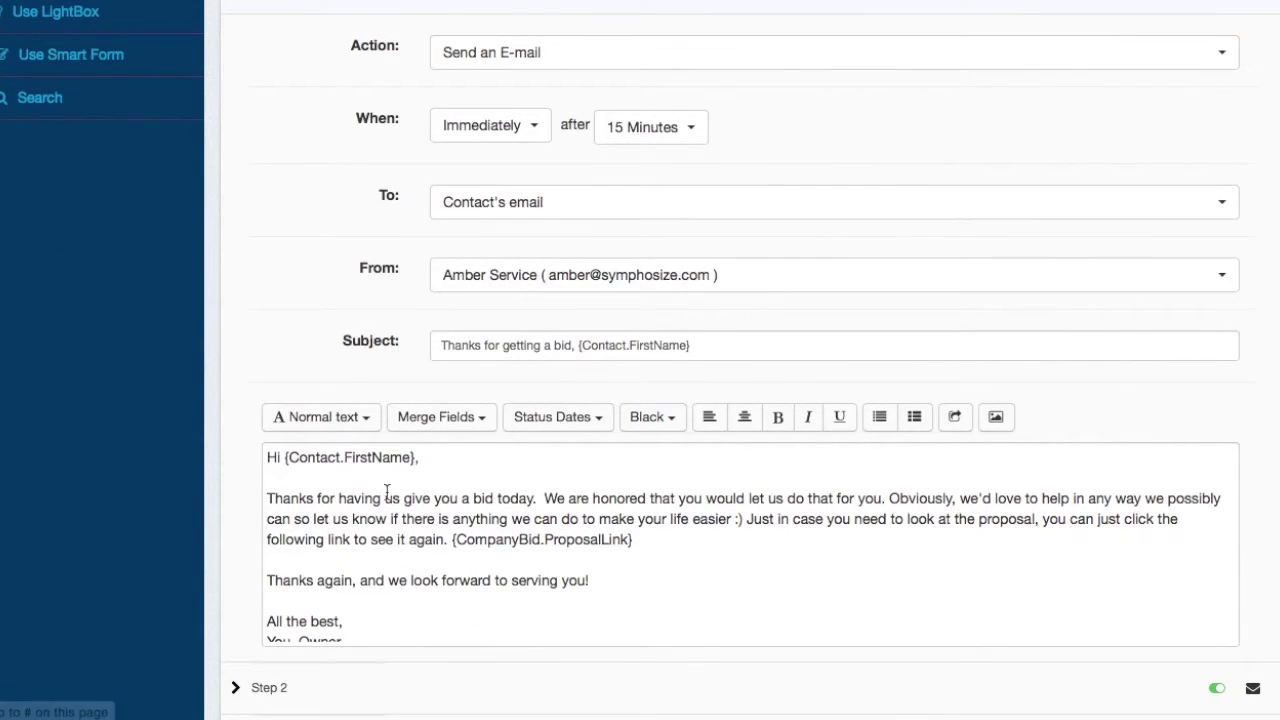
pyautogui.scroll(-3, 386, 491)
pyautogui.scroll(2, 383, 493)
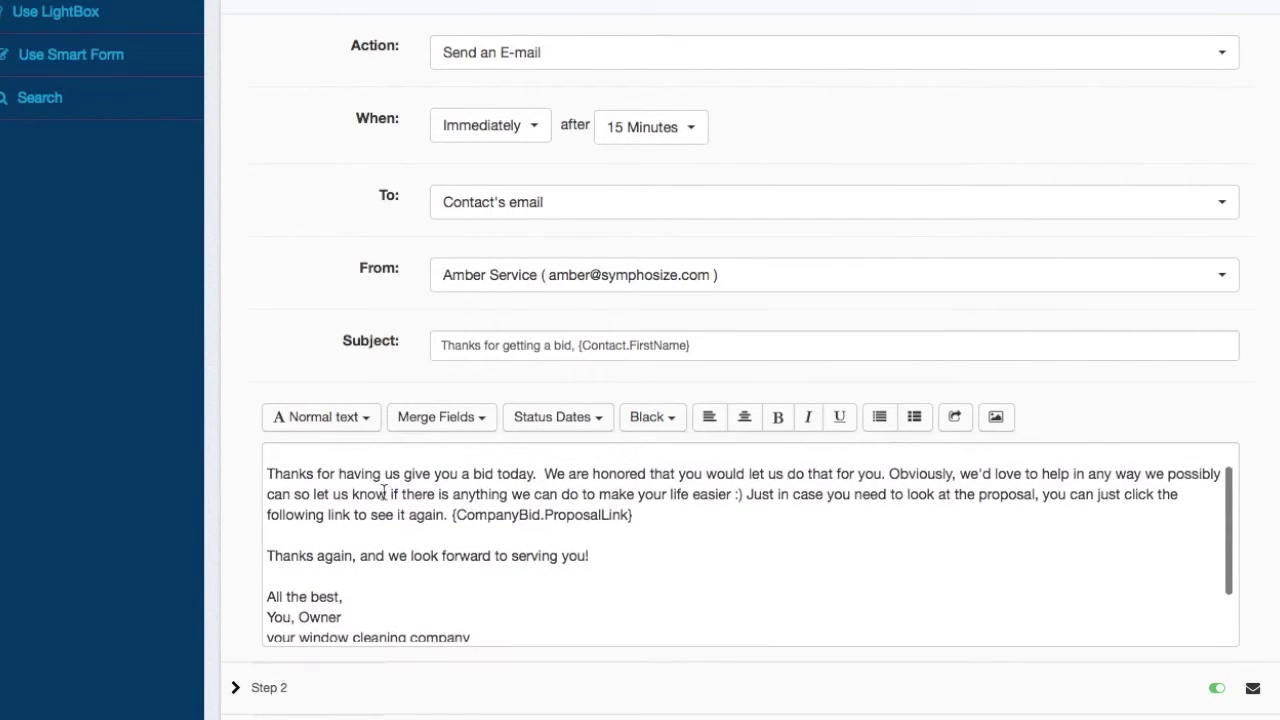
pyautogui.scroll(2, 385, 492)
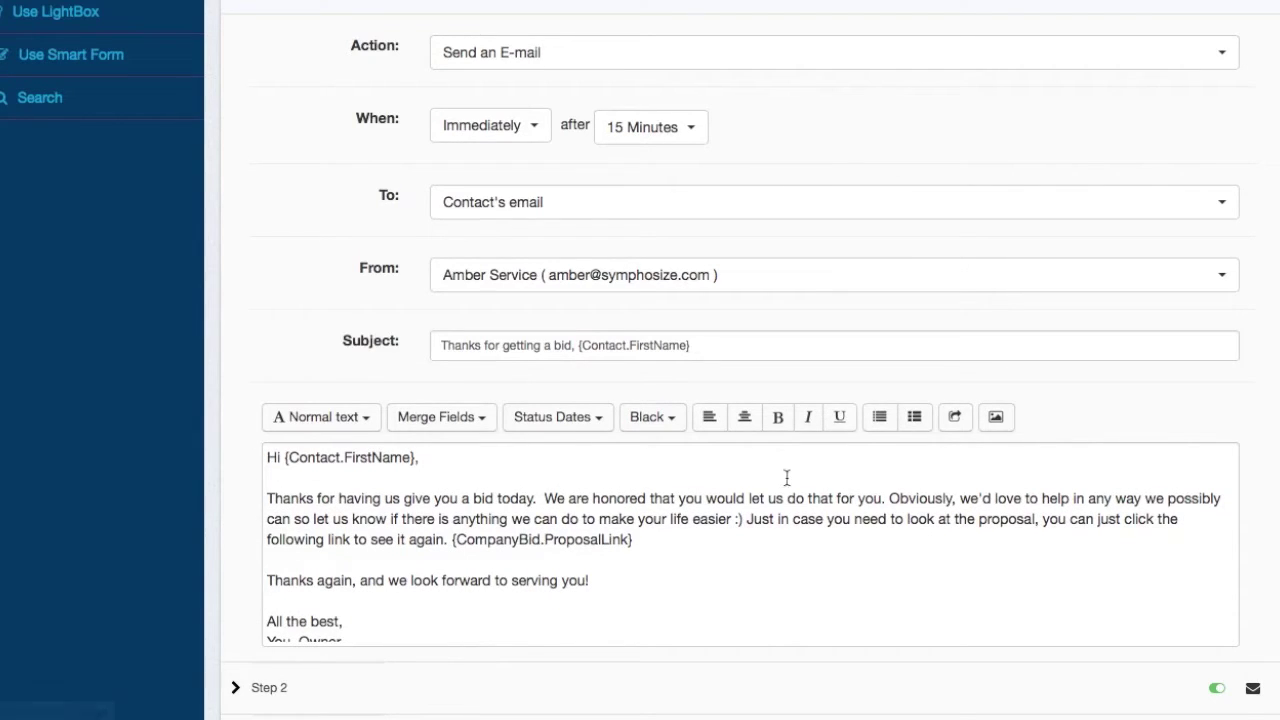
pyautogui.click(366, 420)
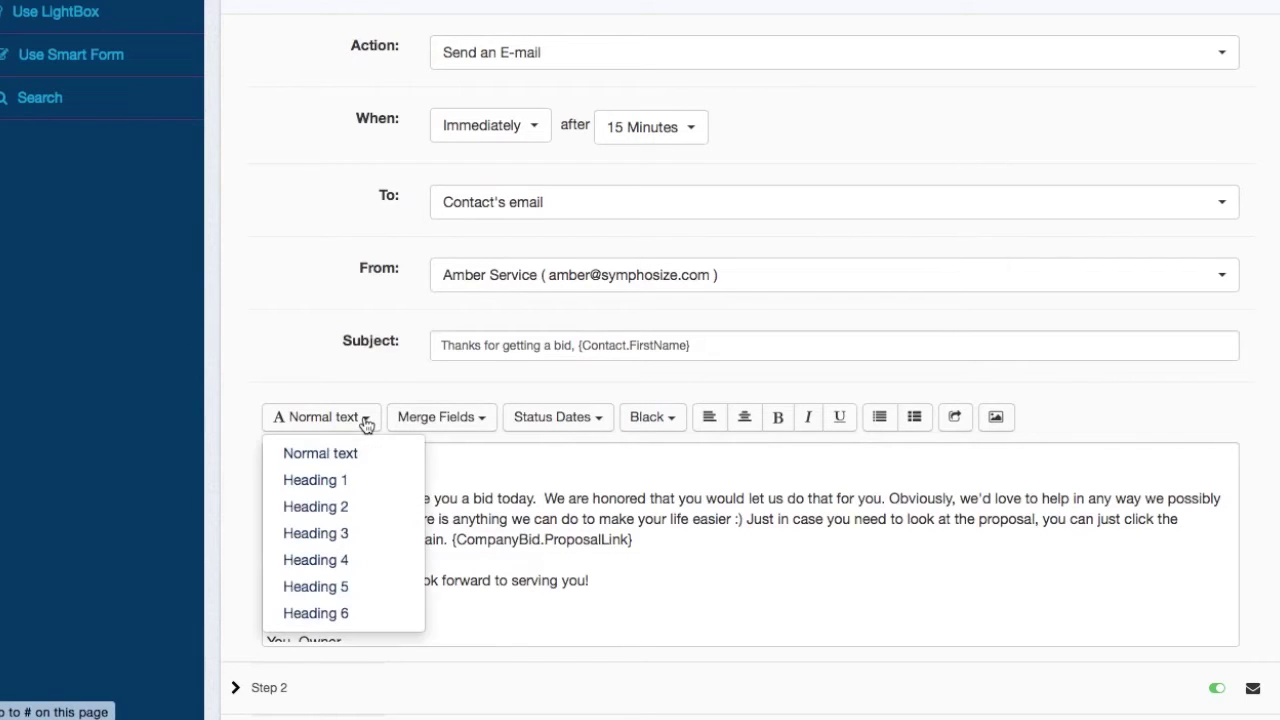
pyautogui.click(471, 423)
pyautogui.click(647, 498)
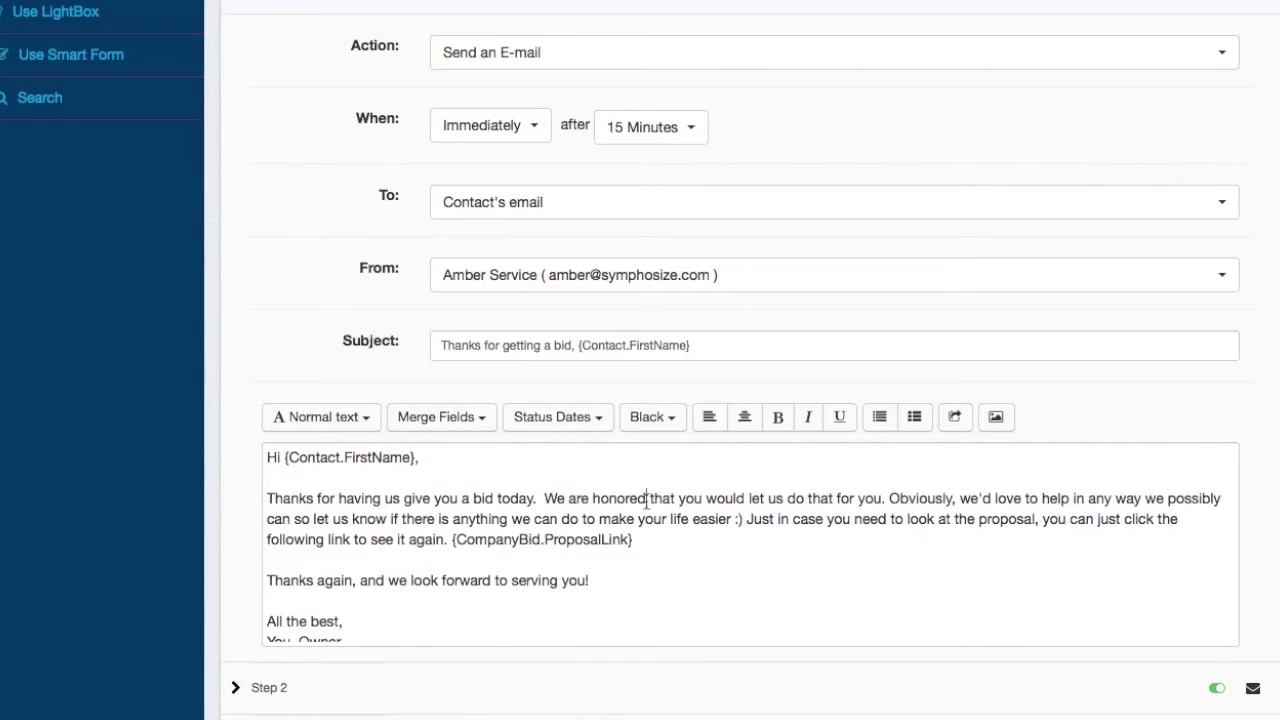
pyautogui.moveTo(284, 457); pyautogui.dragTo(431, 458)
pyautogui.press('BackSpace')
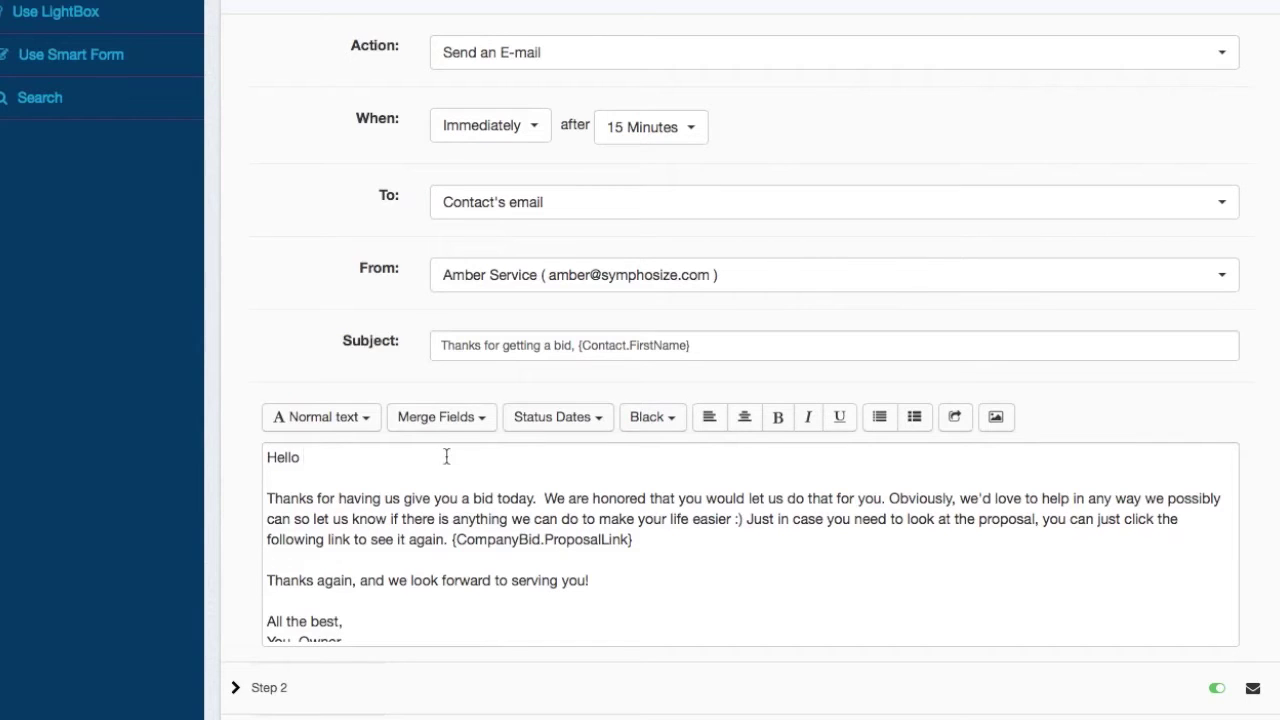
pyautogui.click(465, 418)
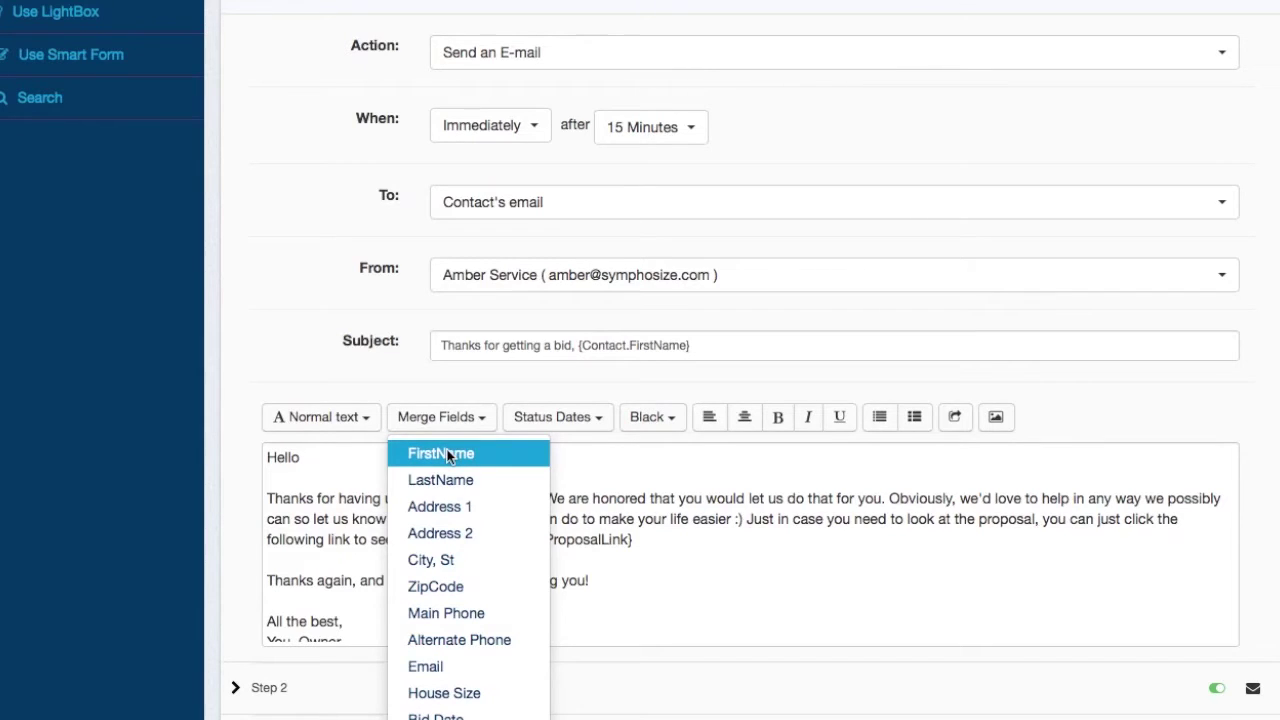
pyautogui.click(447, 455)
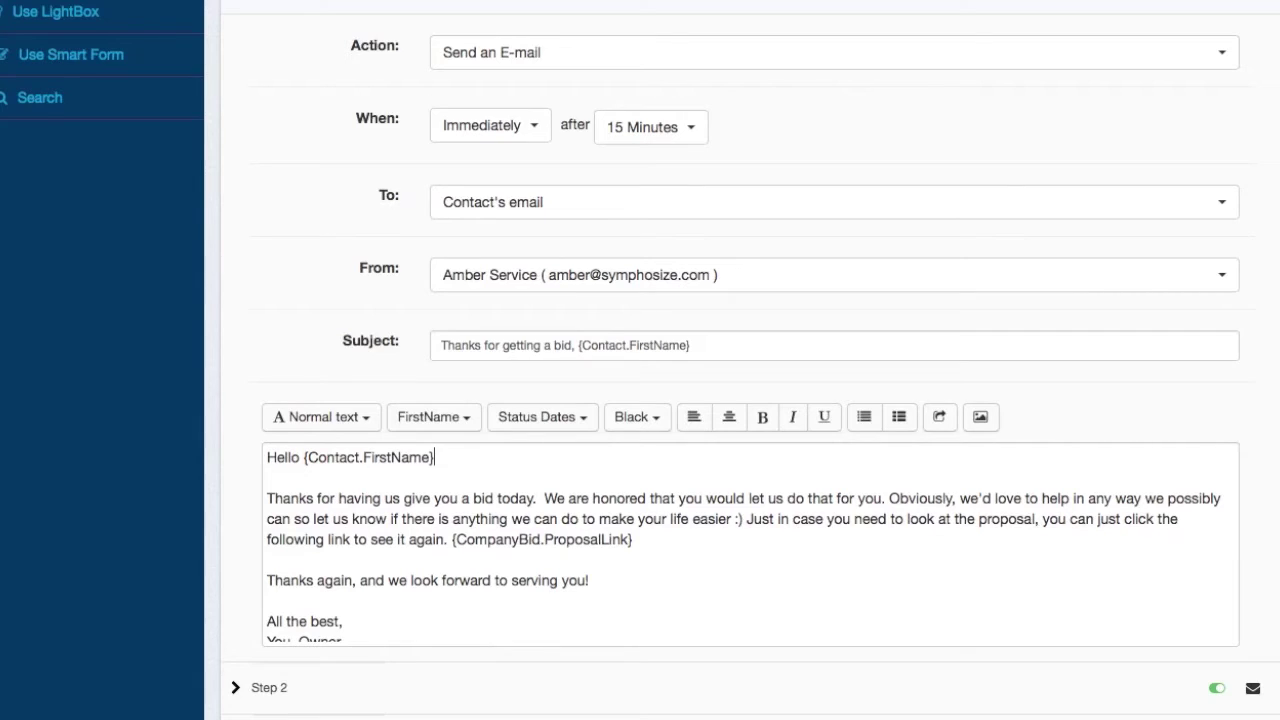
pyautogui.click(445, 420)
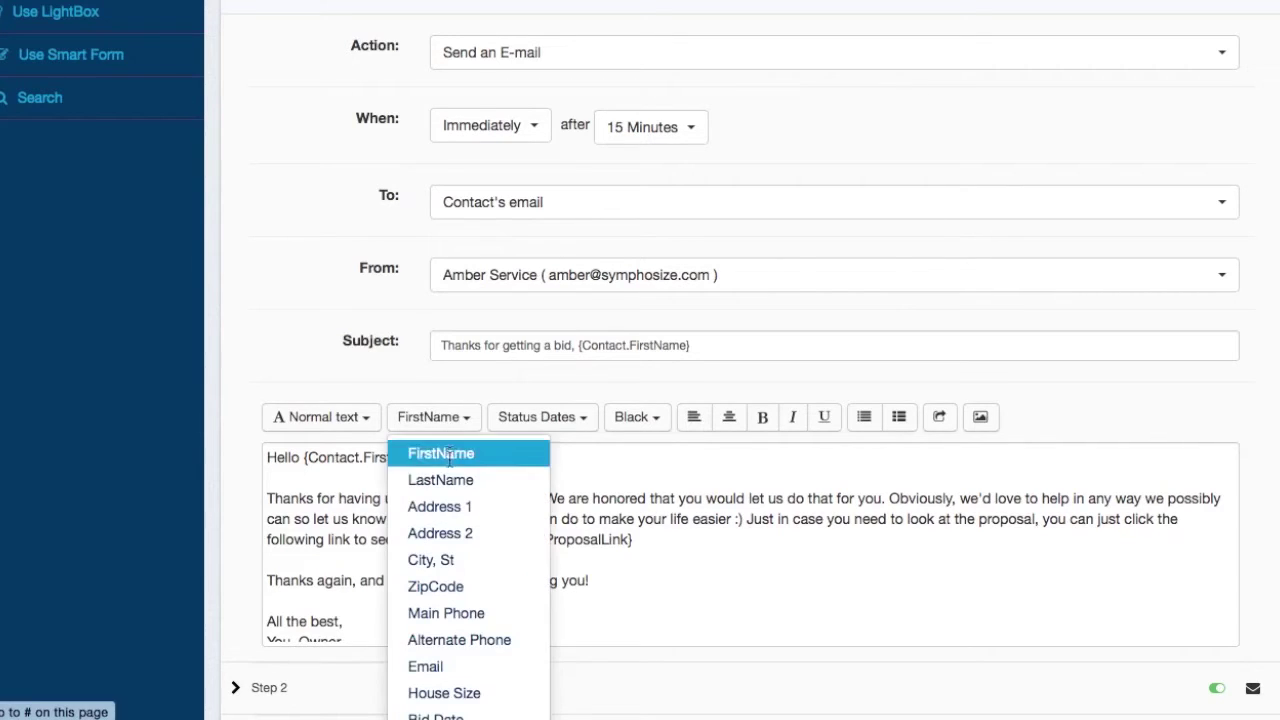
pyautogui.click(450, 477)
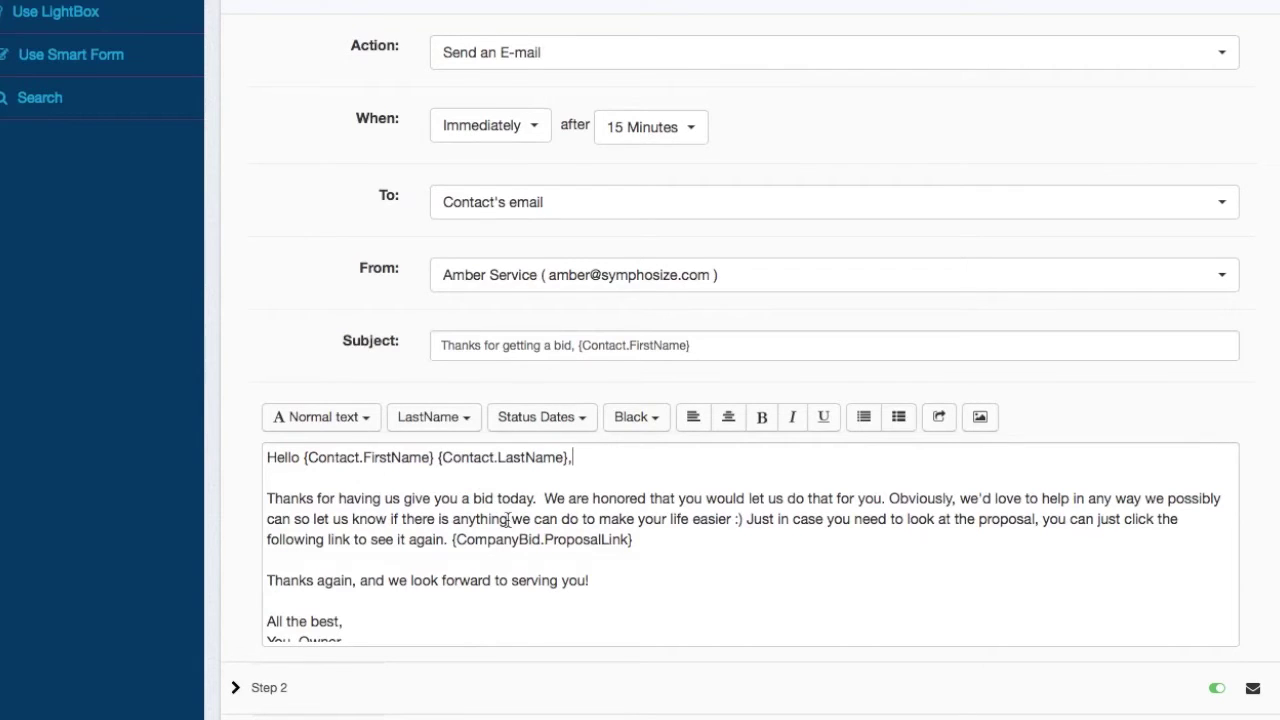
pyautogui.moveTo(449, 539); pyautogui.dragTo(642, 543)
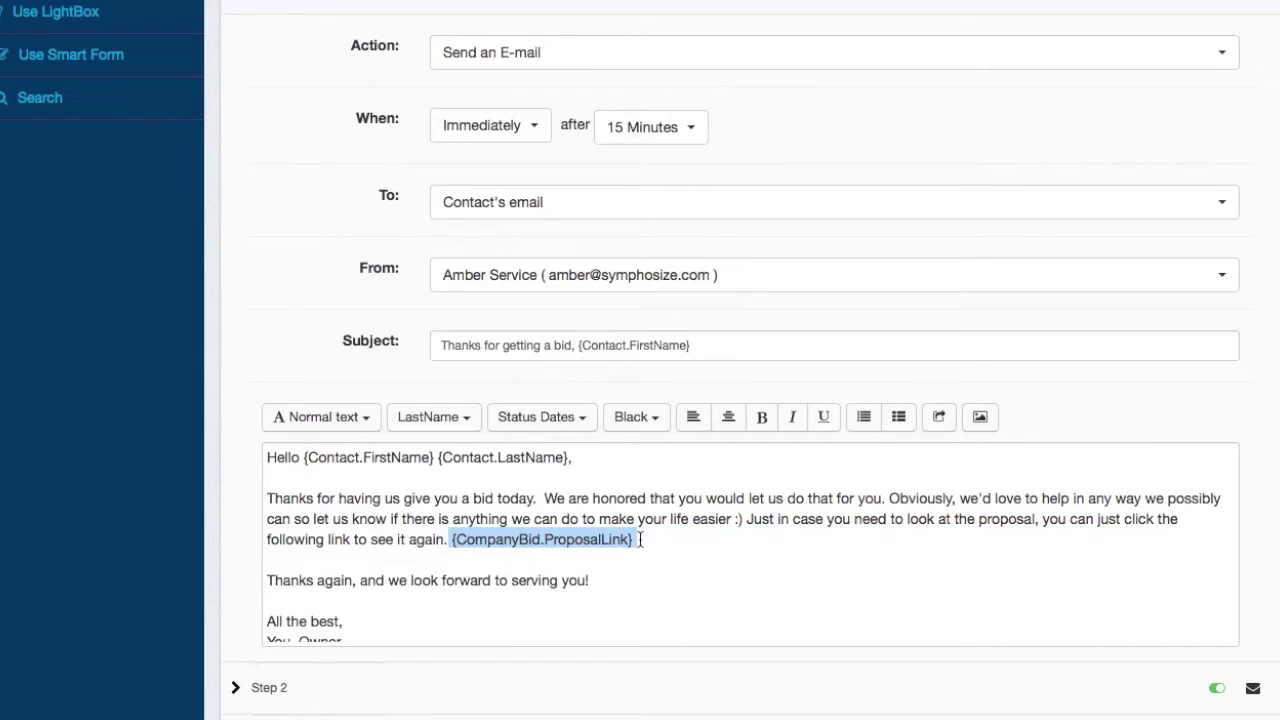
# - Browse the contact merge field and Status Dates lists without inserting anything
pyautogui.click(470, 422)
pyautogui.scroll(-2, 450, 612)
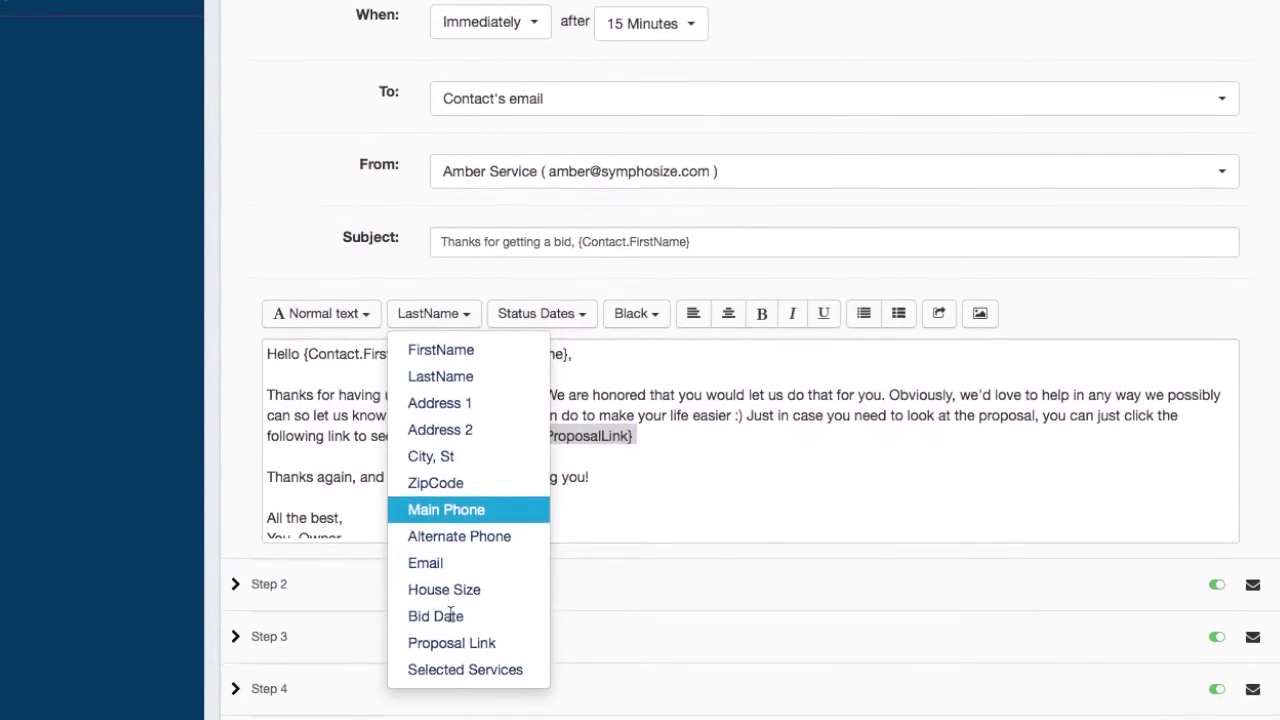
pyautogui.click(674, 474)
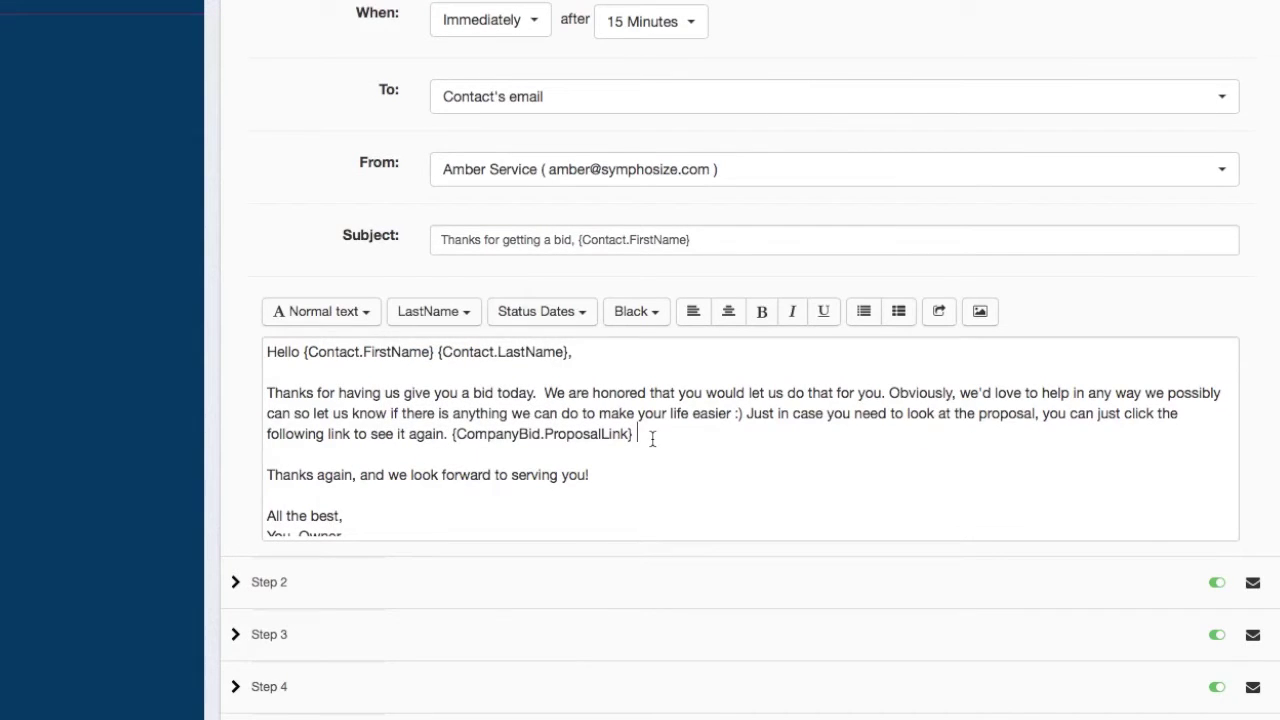
pyautogui.click(543, 312)
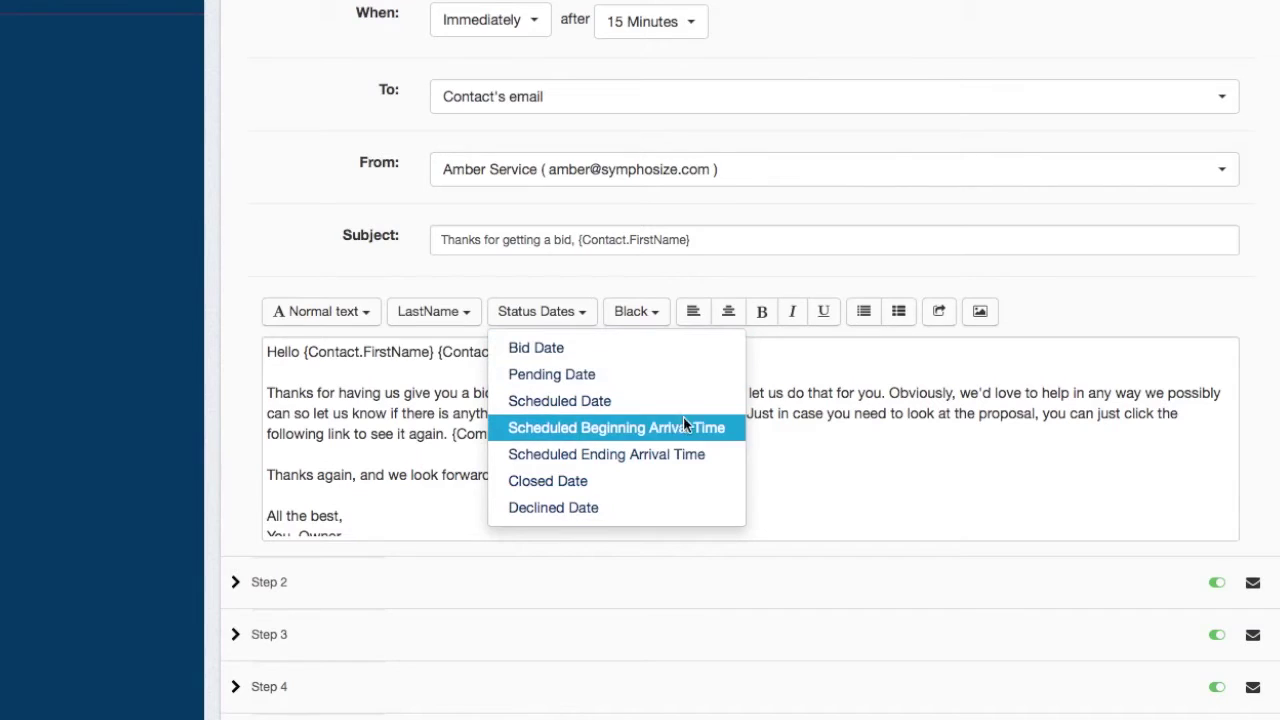
pyautogui.click(853, 423)
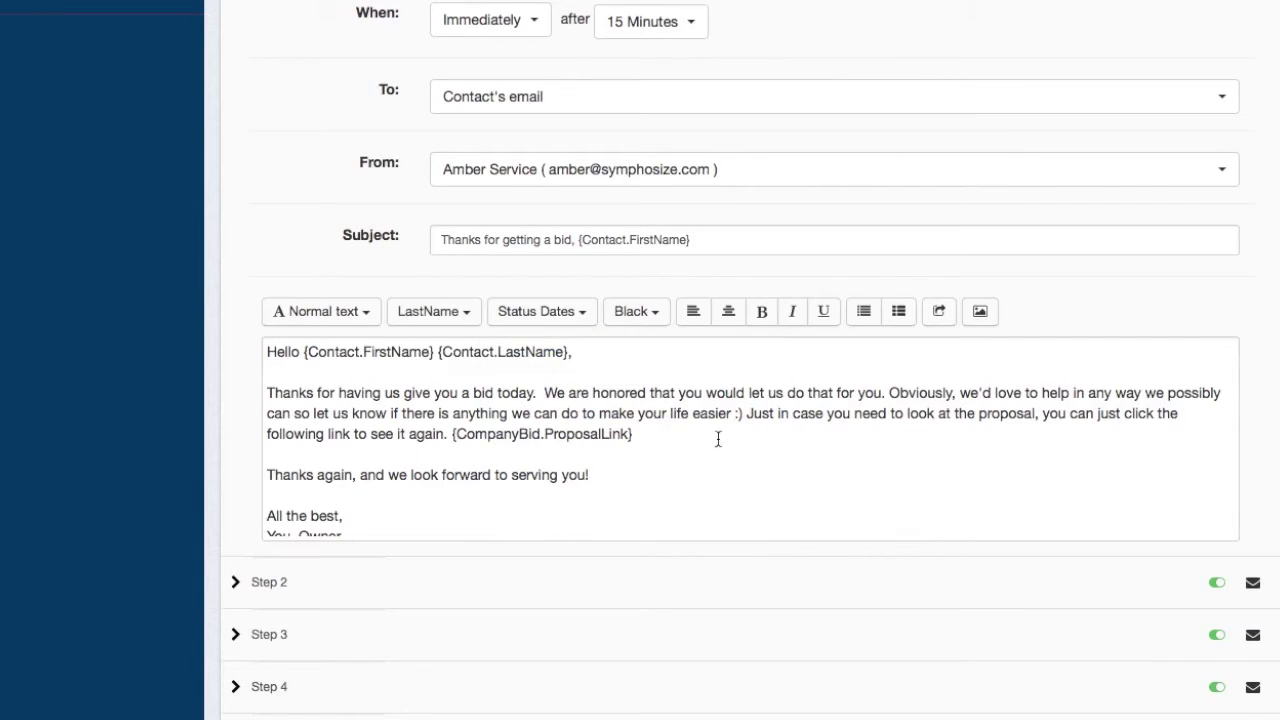
# - Insert and then delete the {CompanyBid.ScheduledDate} placeholder, leaving the e-mail unchanged, and collapse Step 1
pyautogui.click(577, 316)
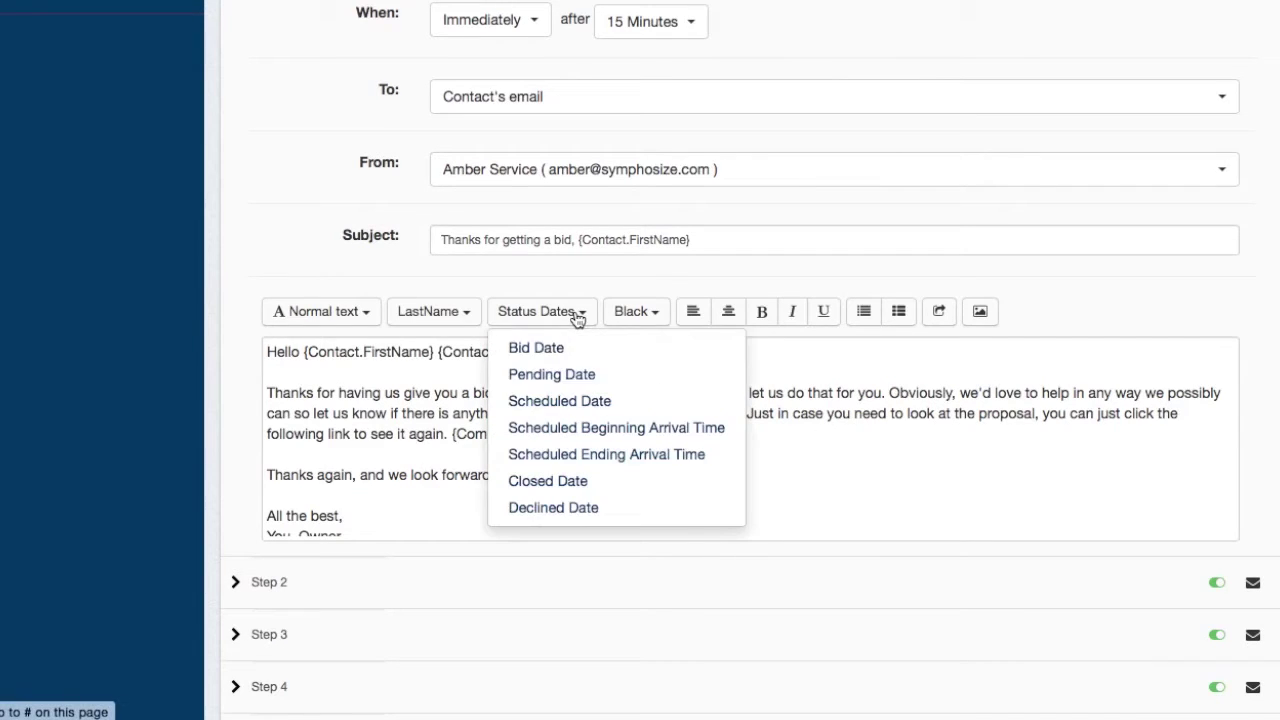
pyautogui.click(573, 401)
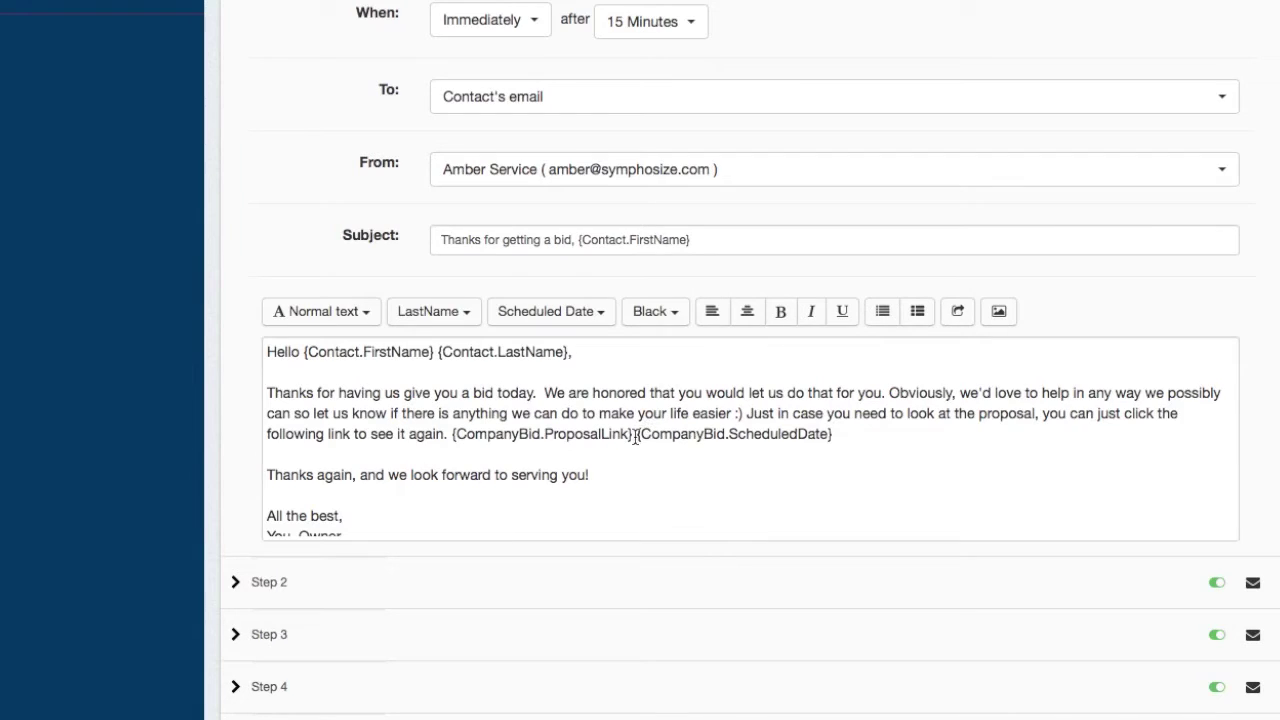
pyautogui.moveTo(636, 437); pyautogui.dragTo(829, 441)
pyautogui.press('BackSpace')
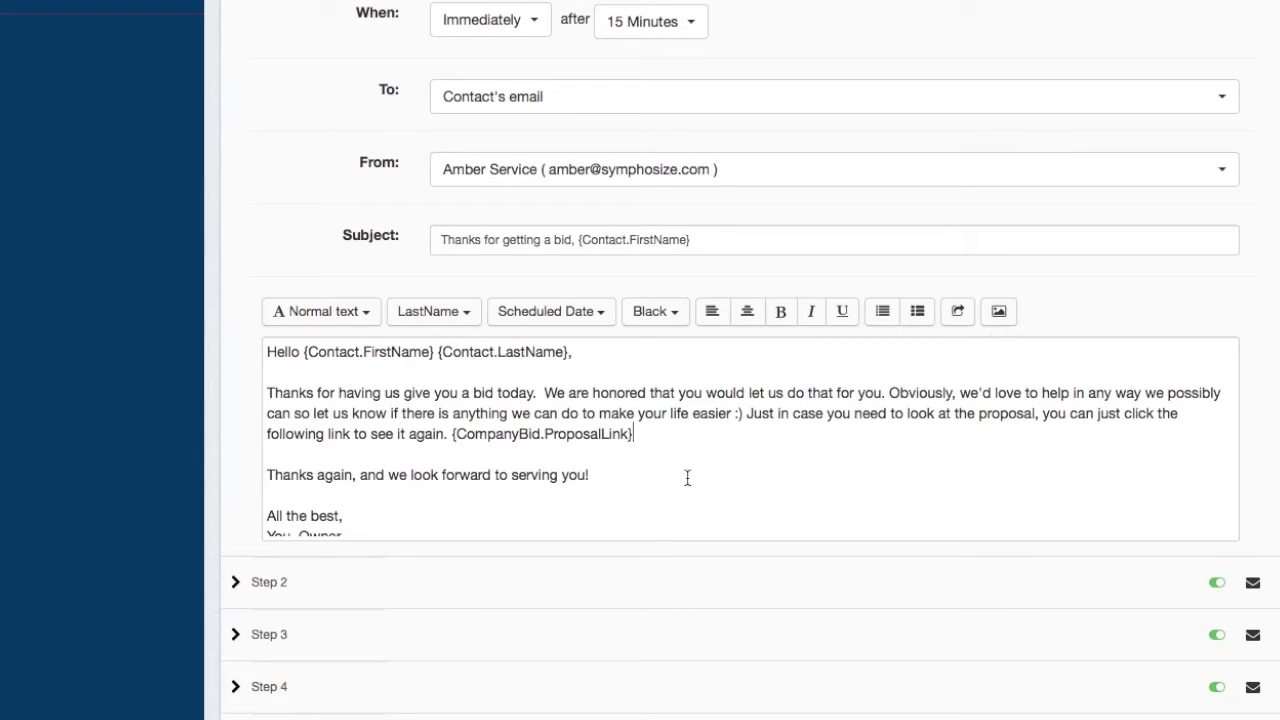
pyautogui.scroll(4, 687, 478)
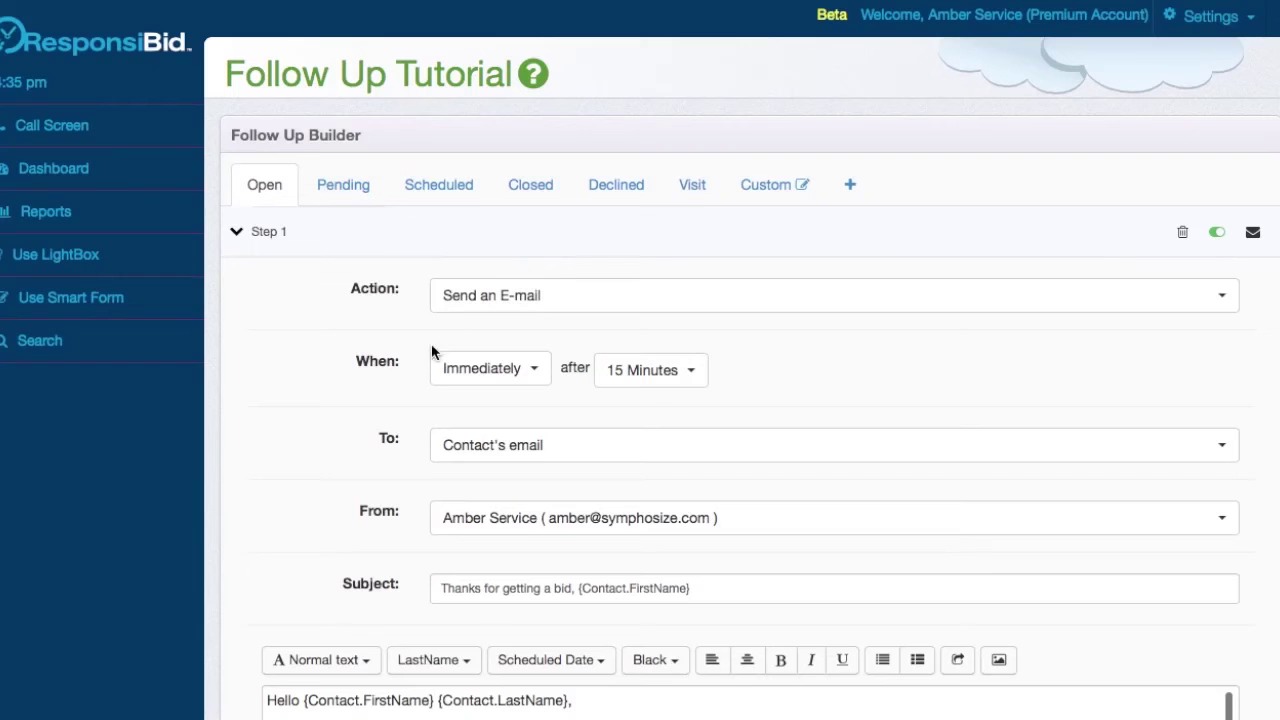
pyautogui.click(554, 224)
# - Change Step 3's timing to 3 days after the status starts
pyautogui.click(494, 283)
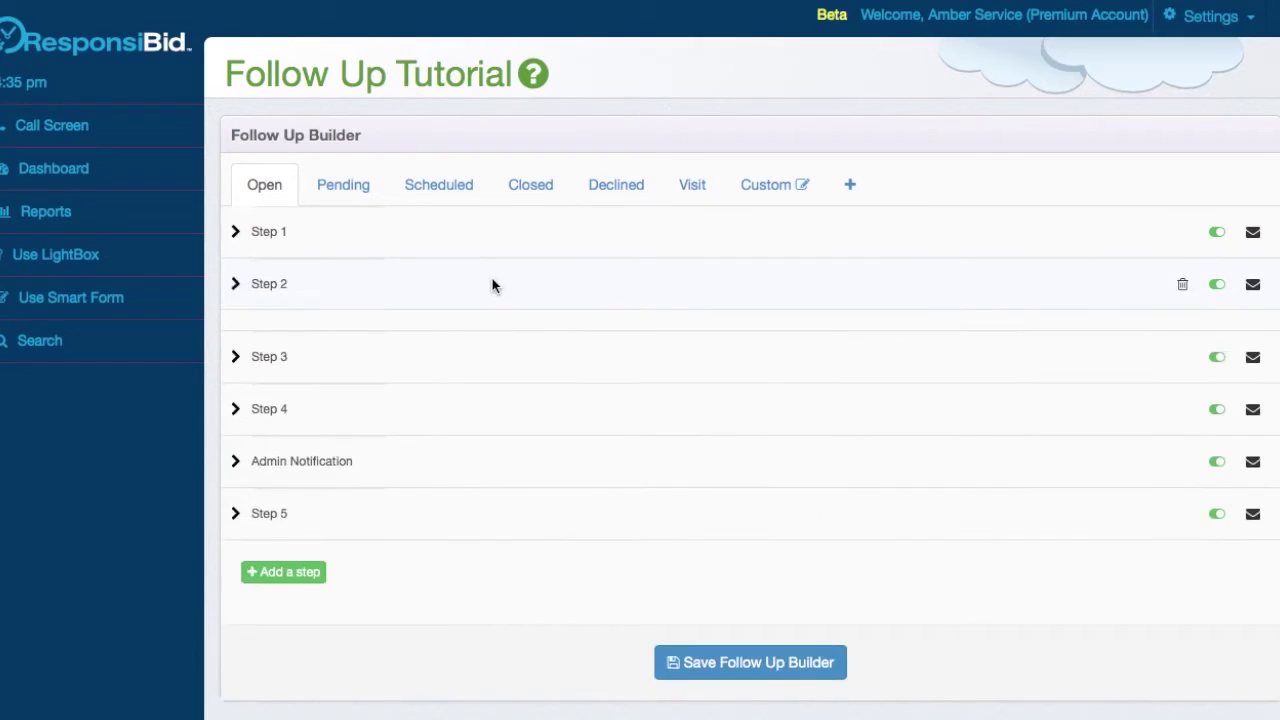
pyautogui.click(617, 292)
pyautogui.click(583, 358)
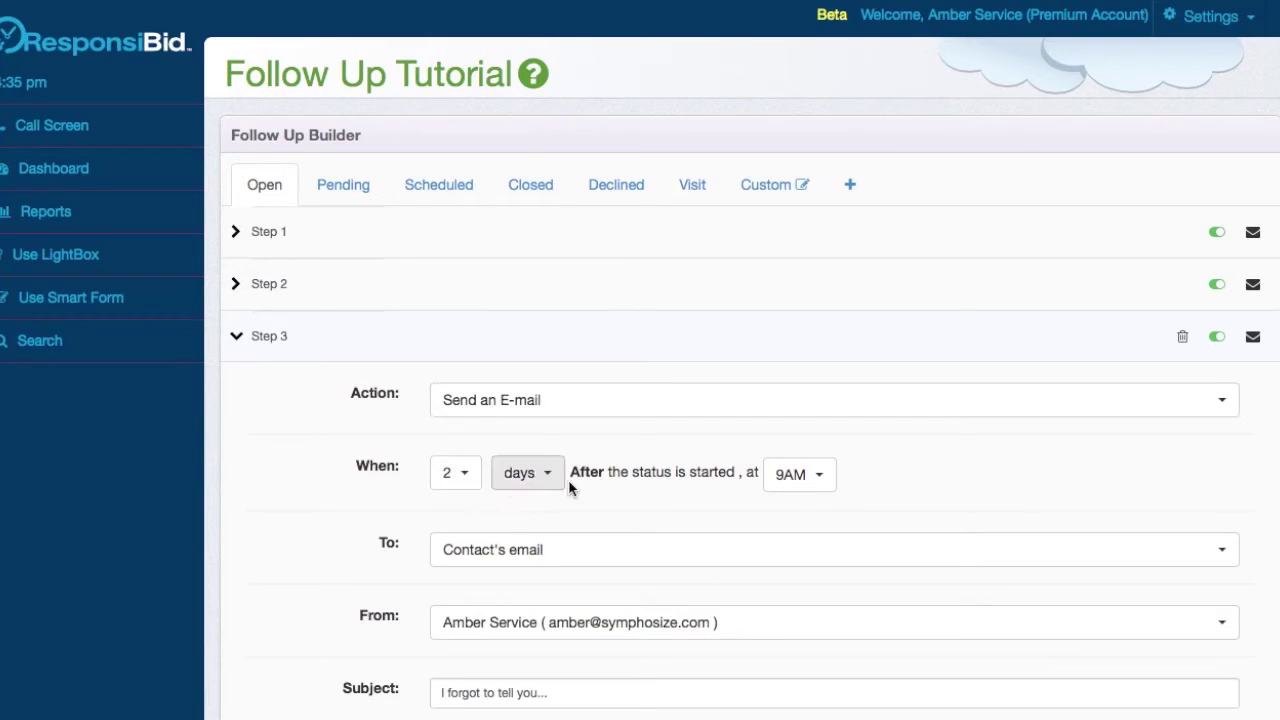
pyautogui.scroll(-3, 745, 488)
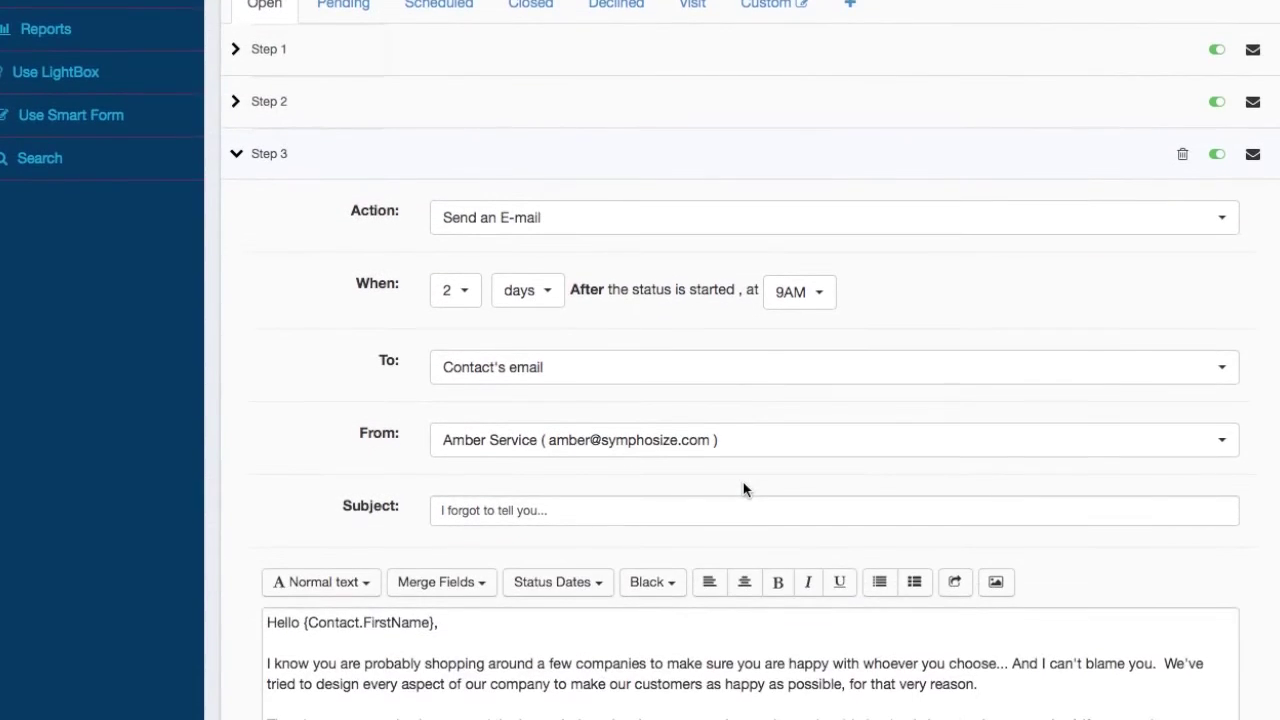
pyautogui.scroll(2, 743, 489)
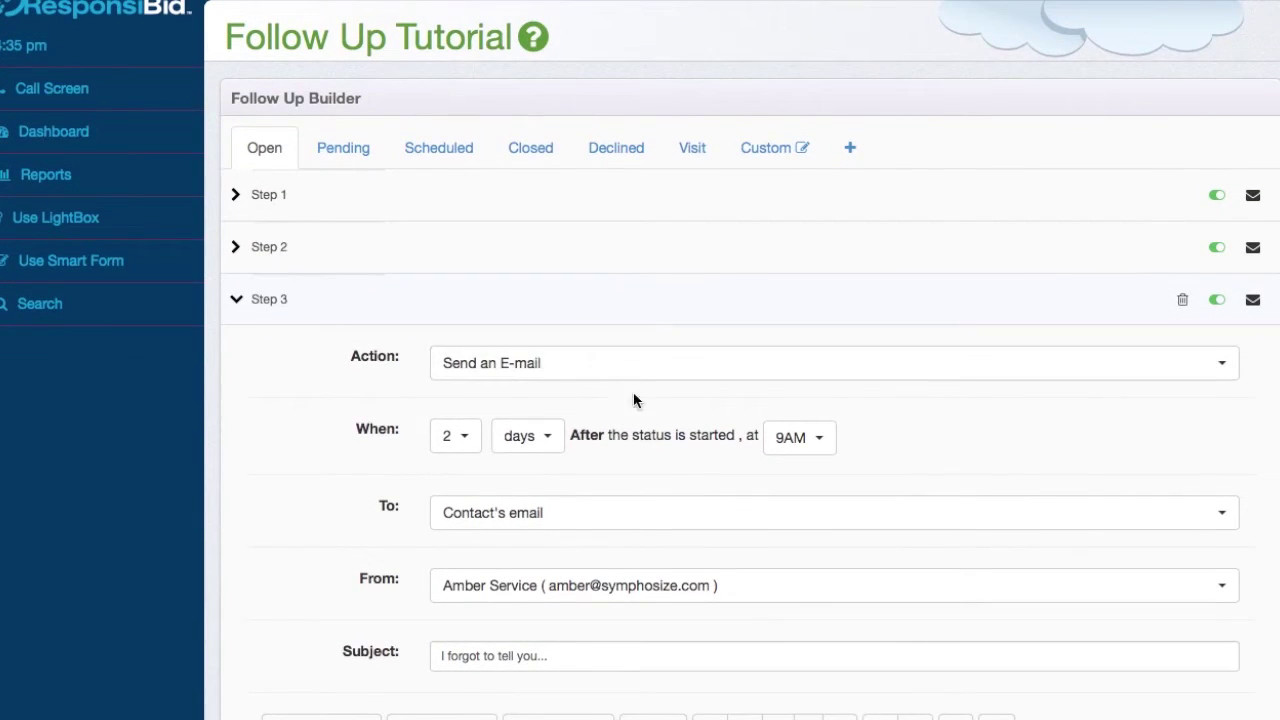
pyautogui.click(457, 437)
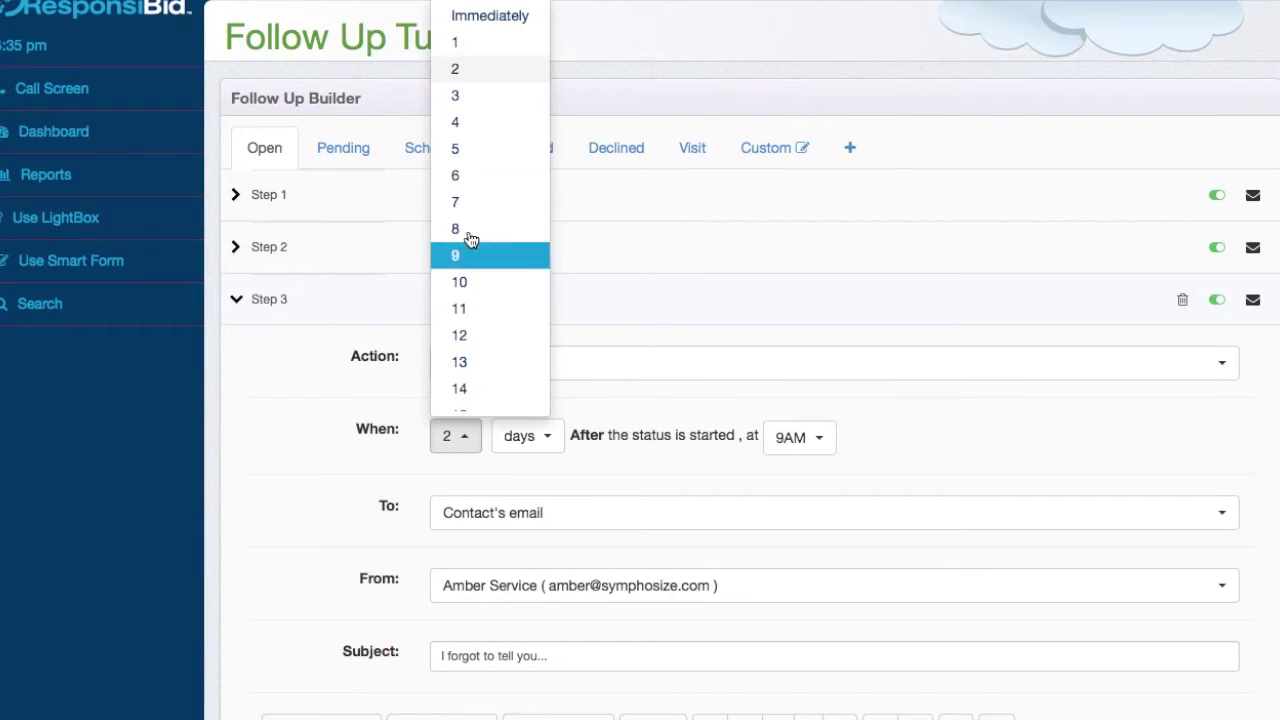
pyautogui.click(470, 95)
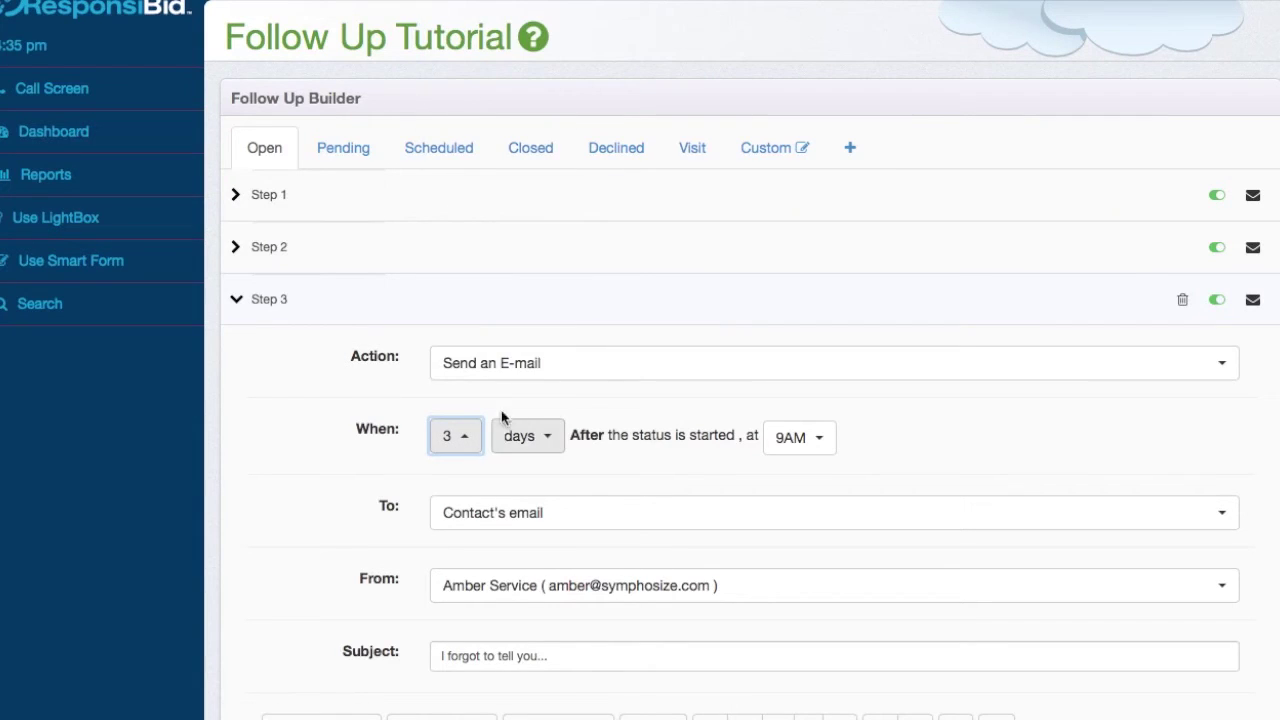
# - Compare Step 2's timing against Step 3's by toggling each open
pyautogui.click(590, 302)
pyautogui.click(571, 252)
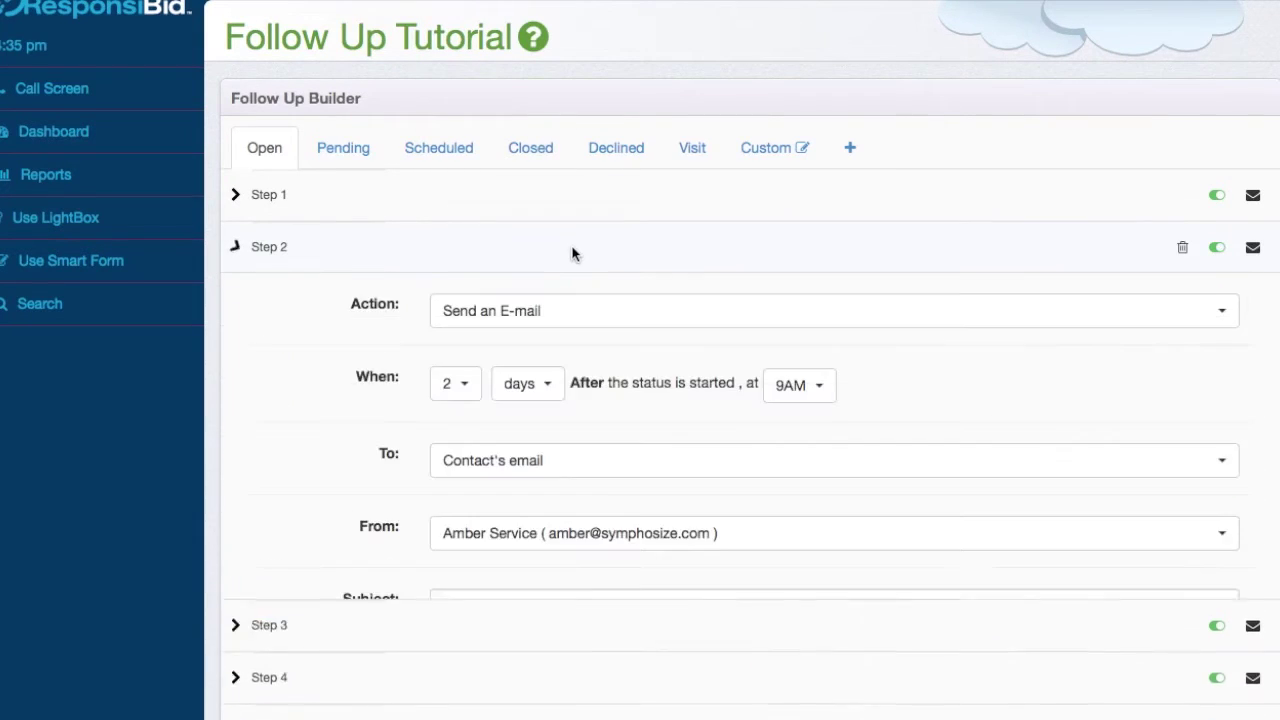
pyautogui.click(801, 246)
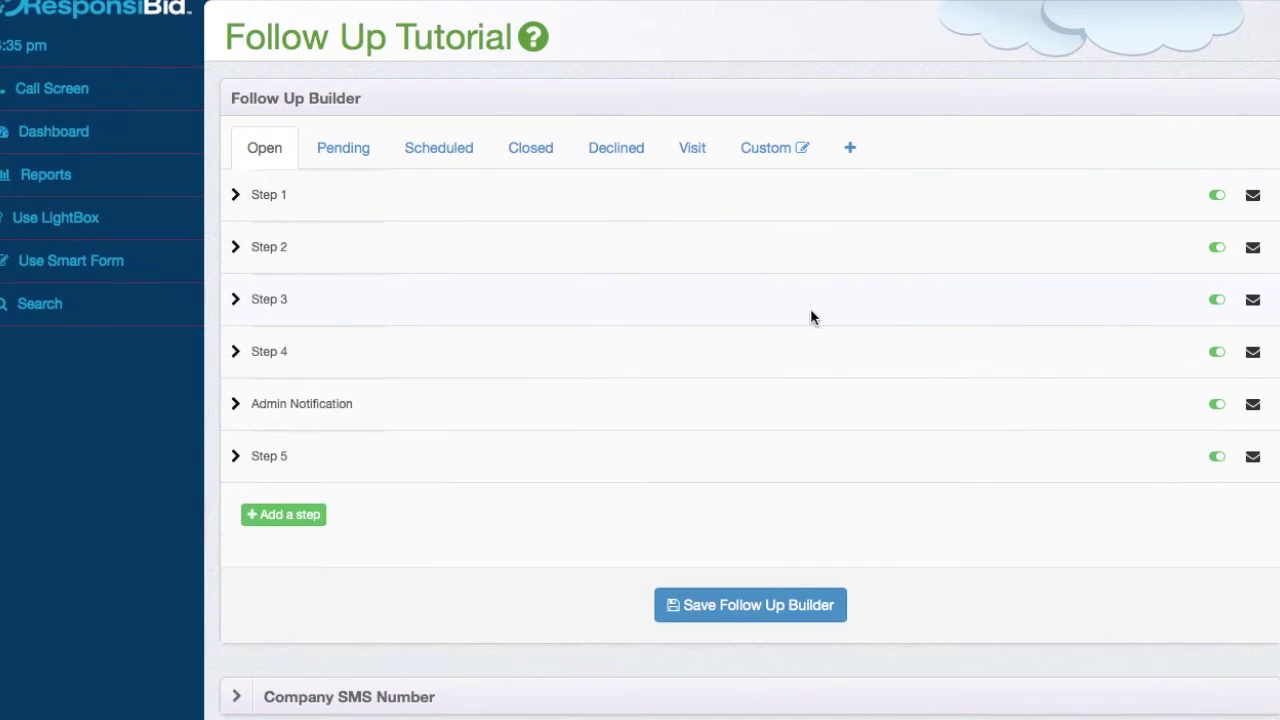
pyautogui.click(812, 308)
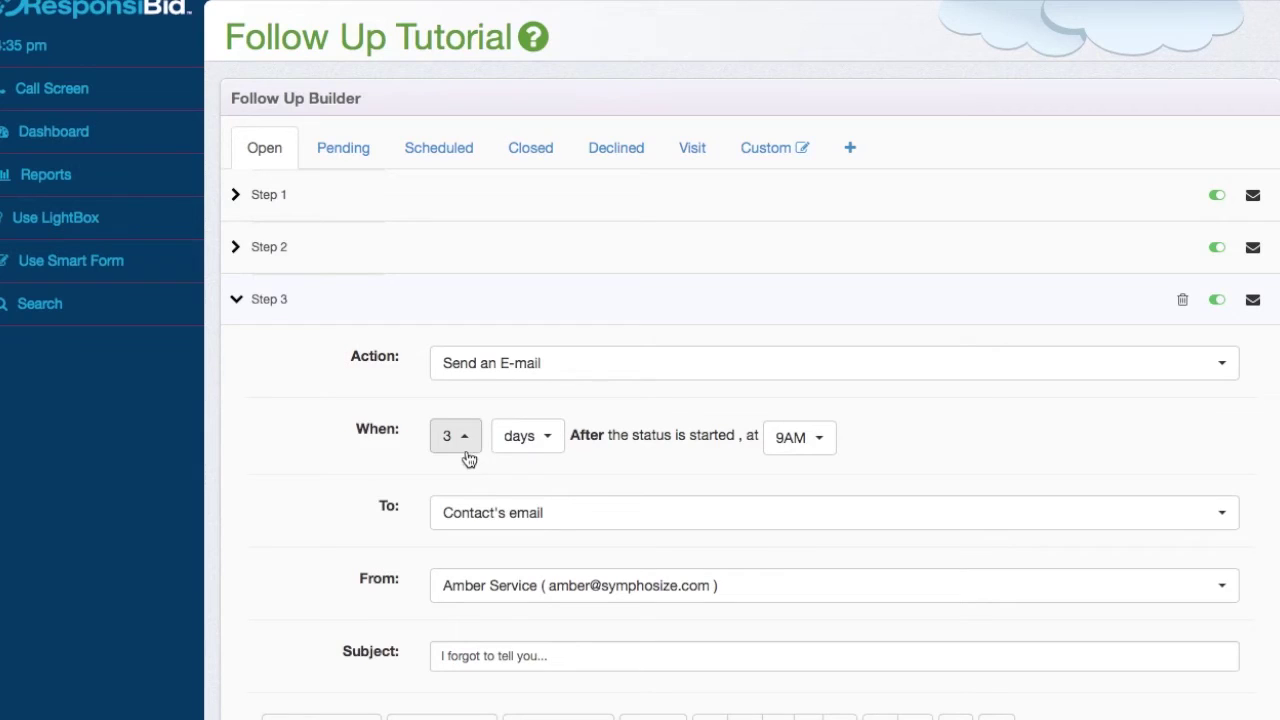
# - Review Step 4's e-mail settings, leaving its sender unchanged
pyautogui.click(822, 318)
pyautogui.click(790, 370)
pyautogui.scroll(-1, 523, 538)
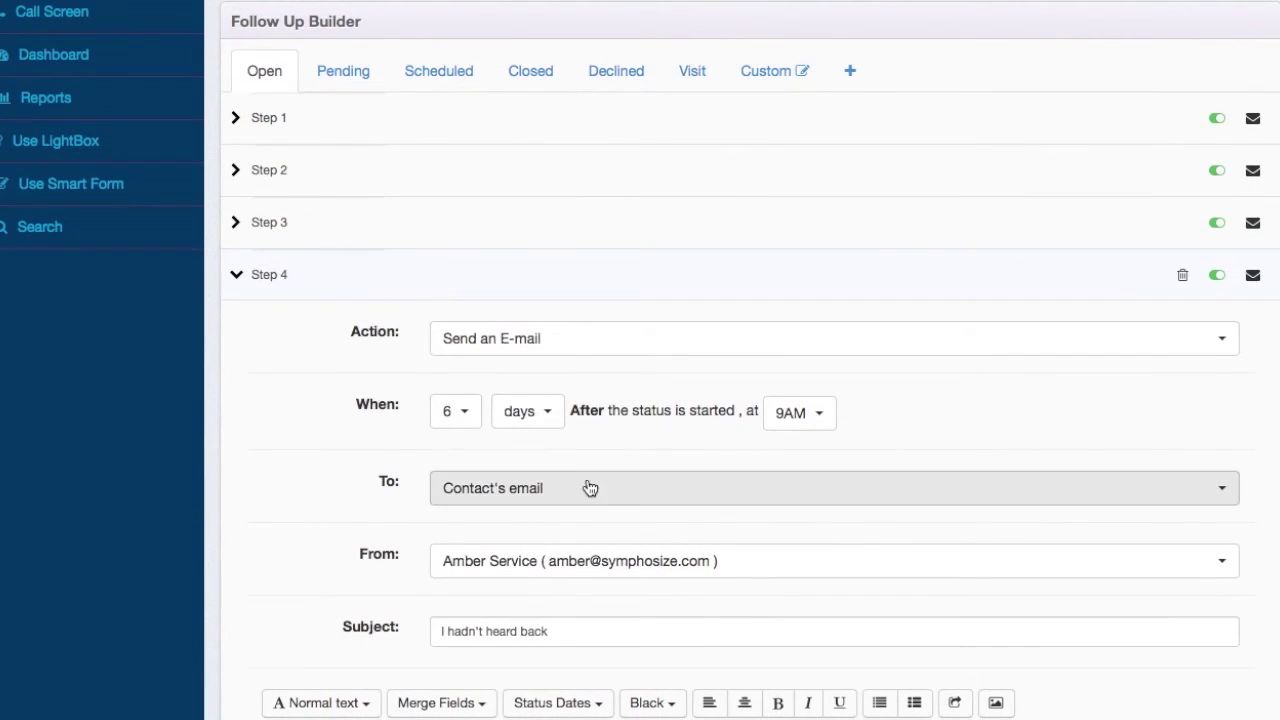
pyautogui.scroll(-3, 591, 494)
pyautogui.scroll(-1, 594, 494)
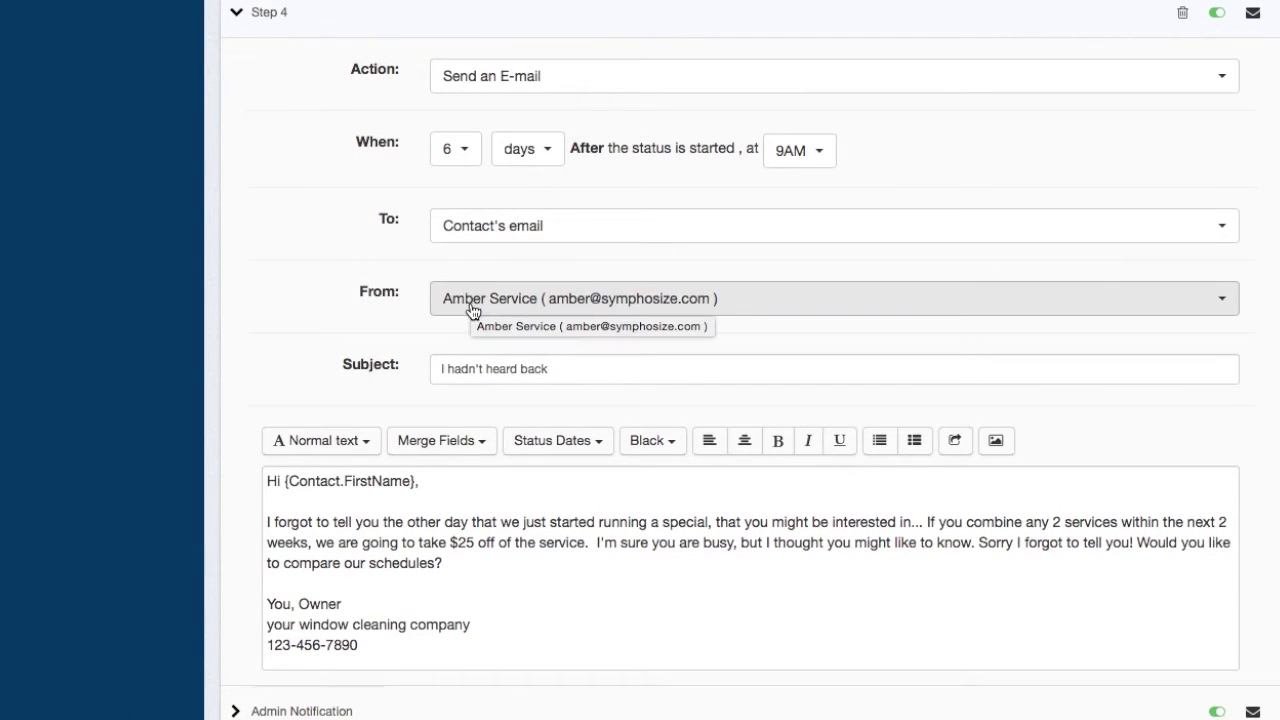
pyautogui.click(742, 306)
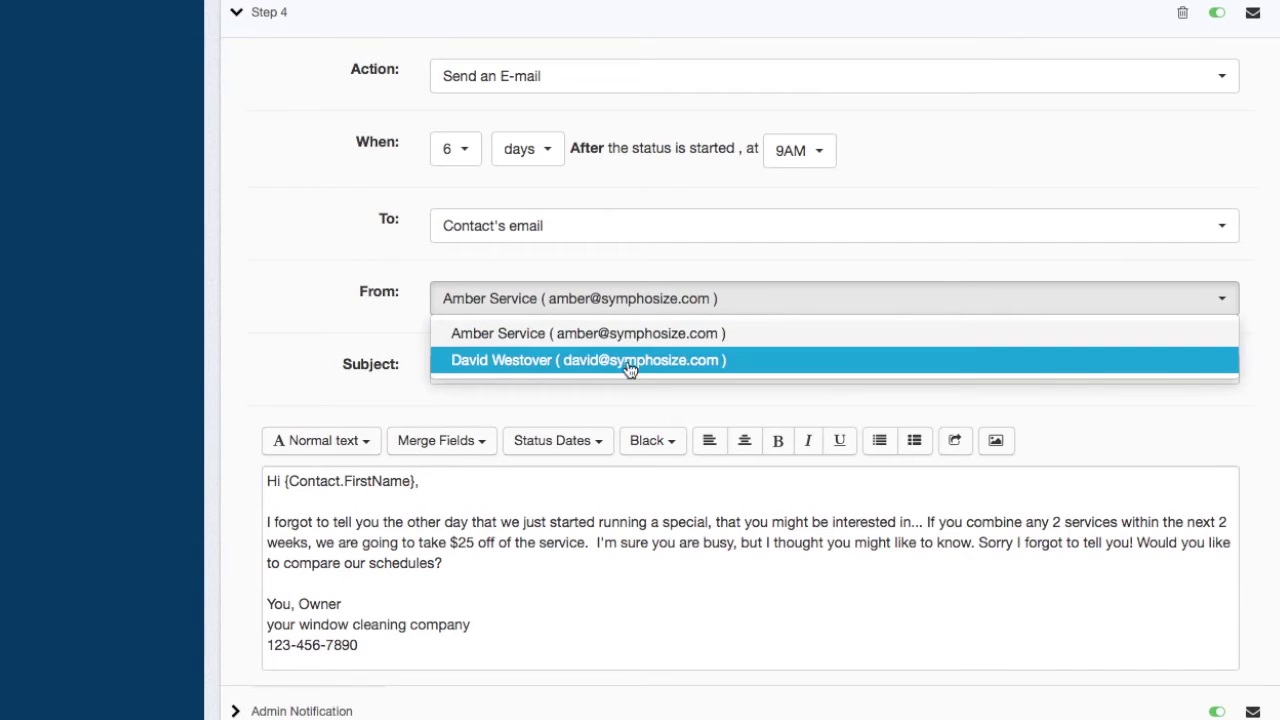
pyautogui.click(298, 321)
pyautogui.scroll(-2, 750, 560)
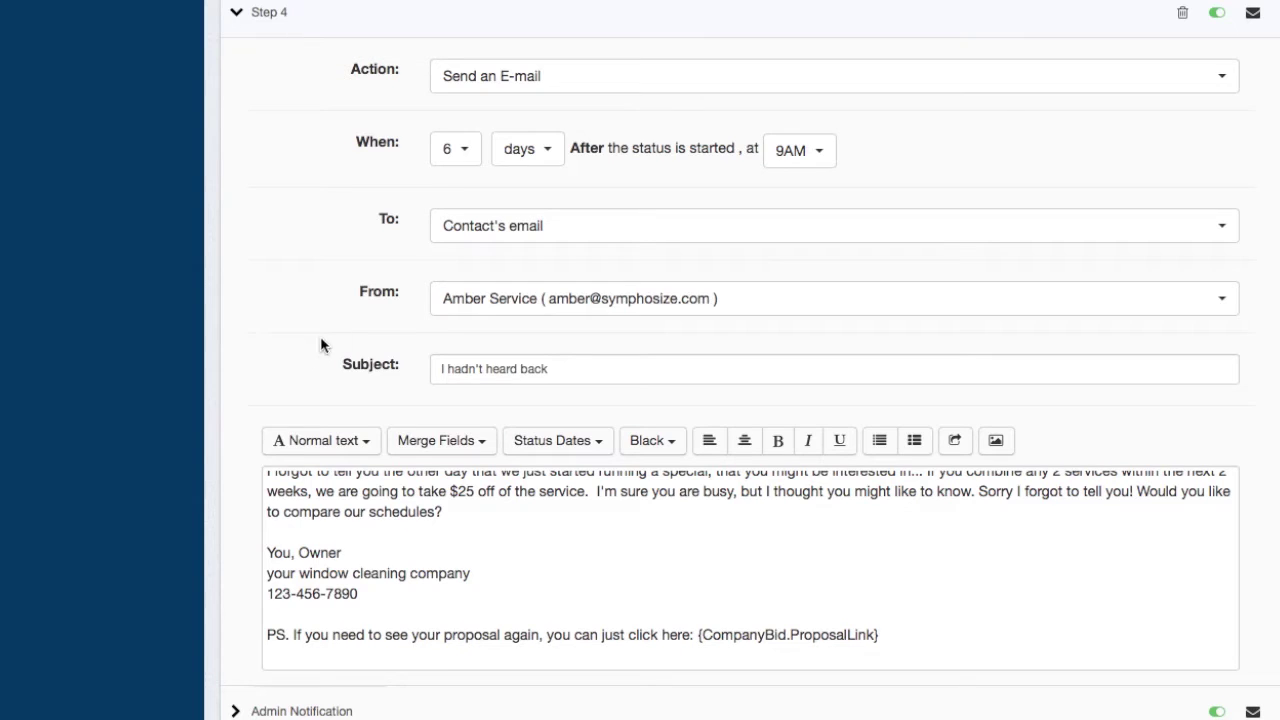
pyautogui.scroll(-5, 608, 297)
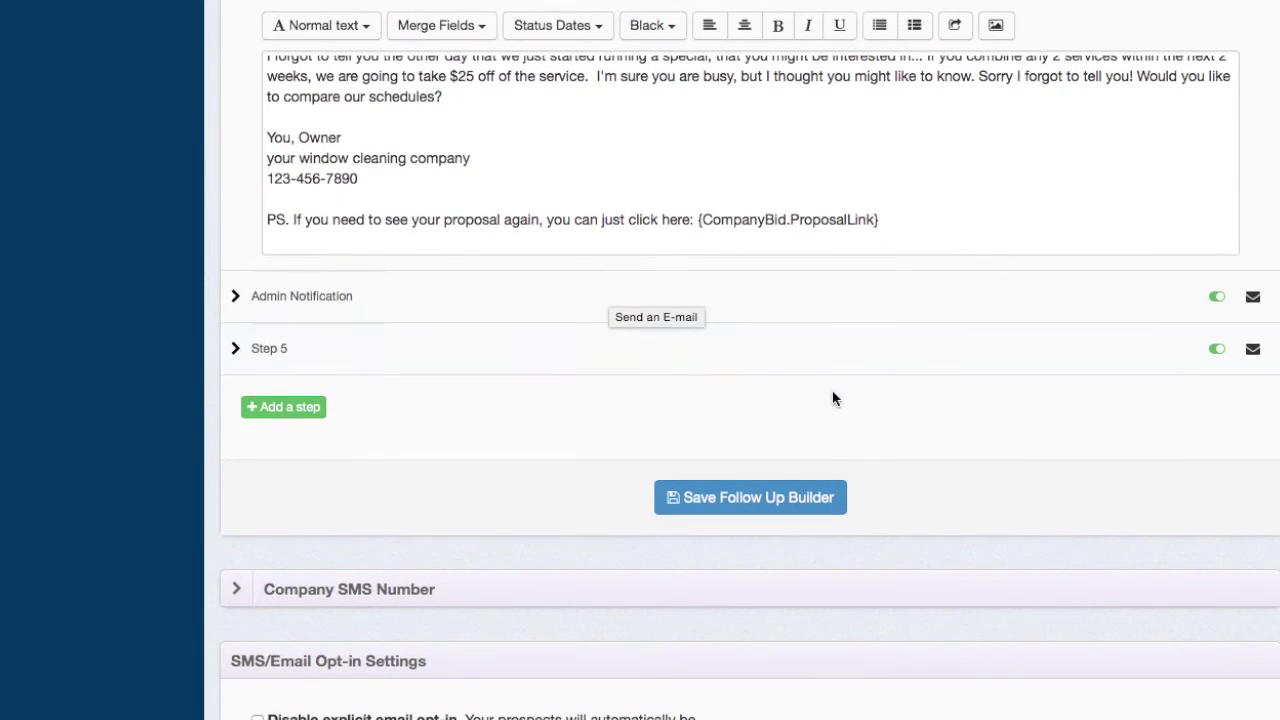
# - Delete Step 5 and confirm the deletion with OK
pyautogui.click(842, 358)
pyautogui.scroll(-6, 575, 488)
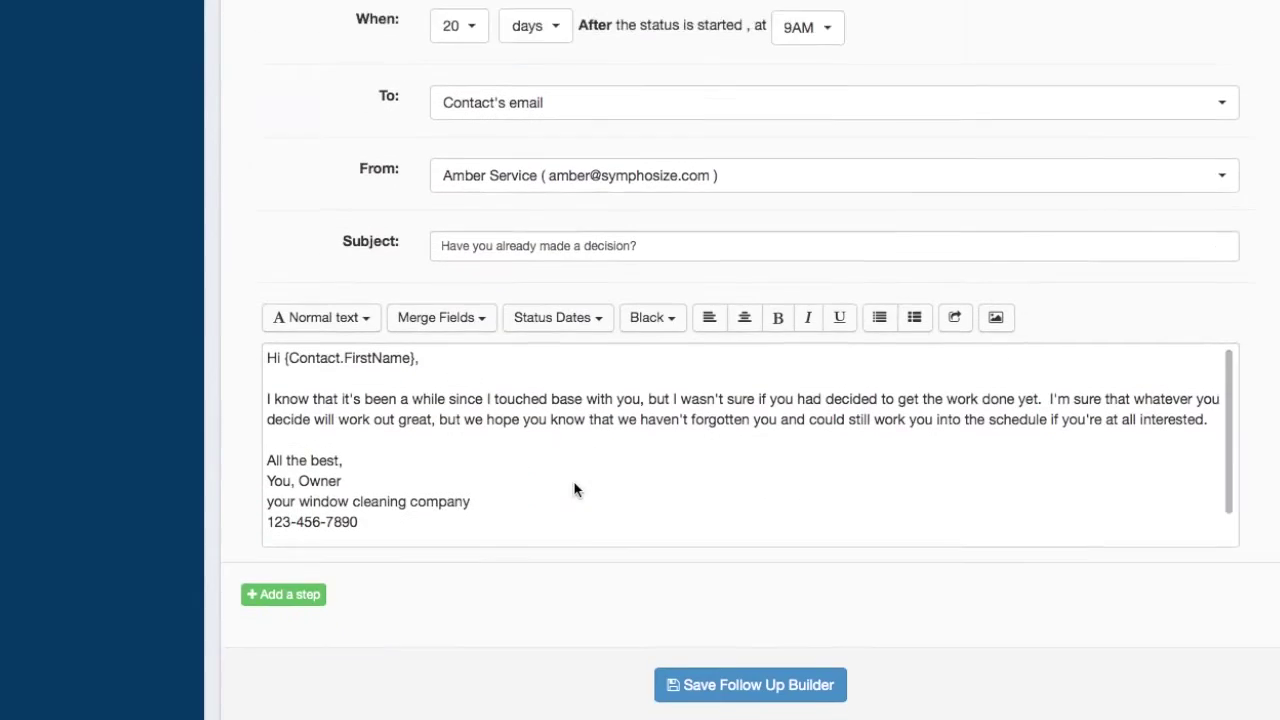
pyautogui.scroll(5, 731, 340)
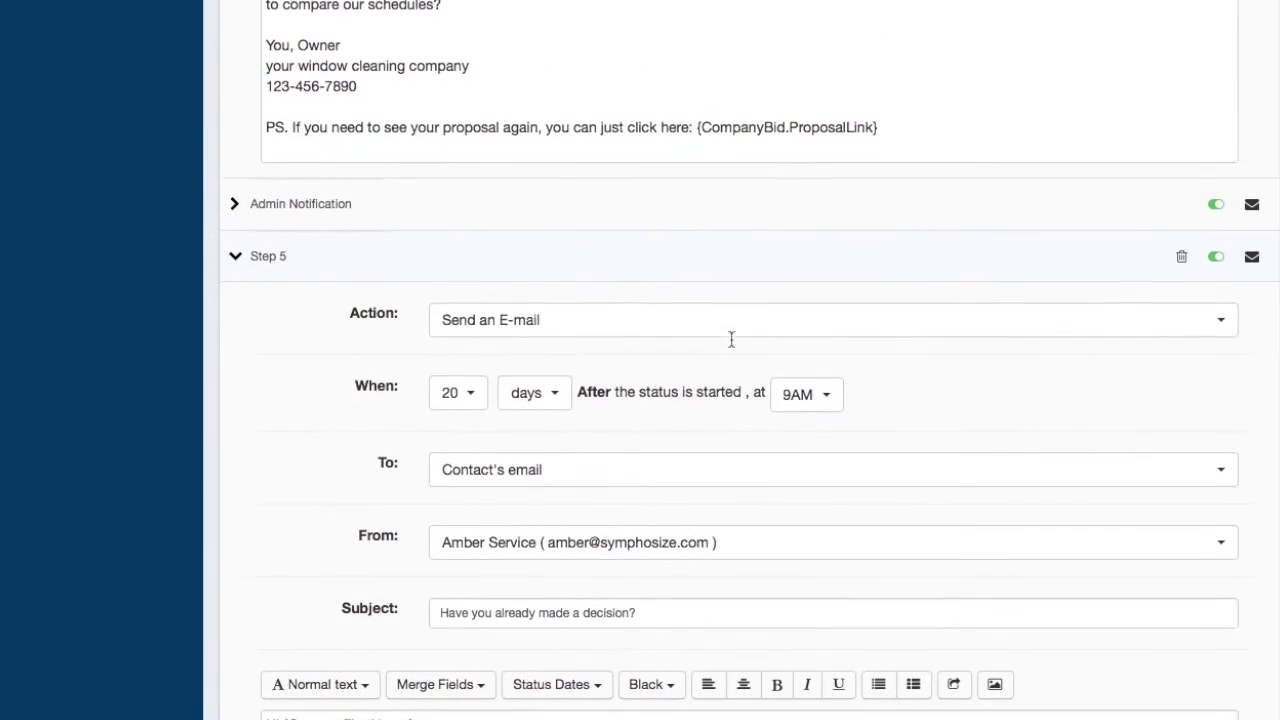
pyautogui.click(1183, 260)
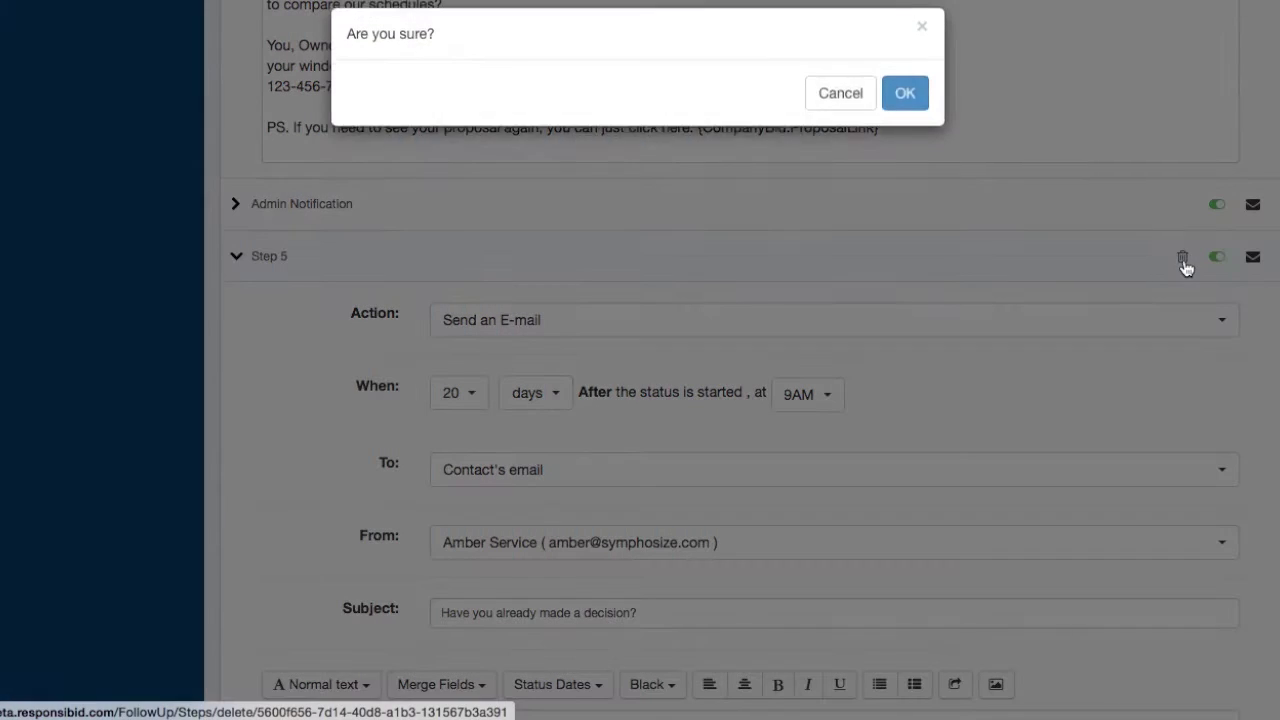
pyautogui.click(902, 100)
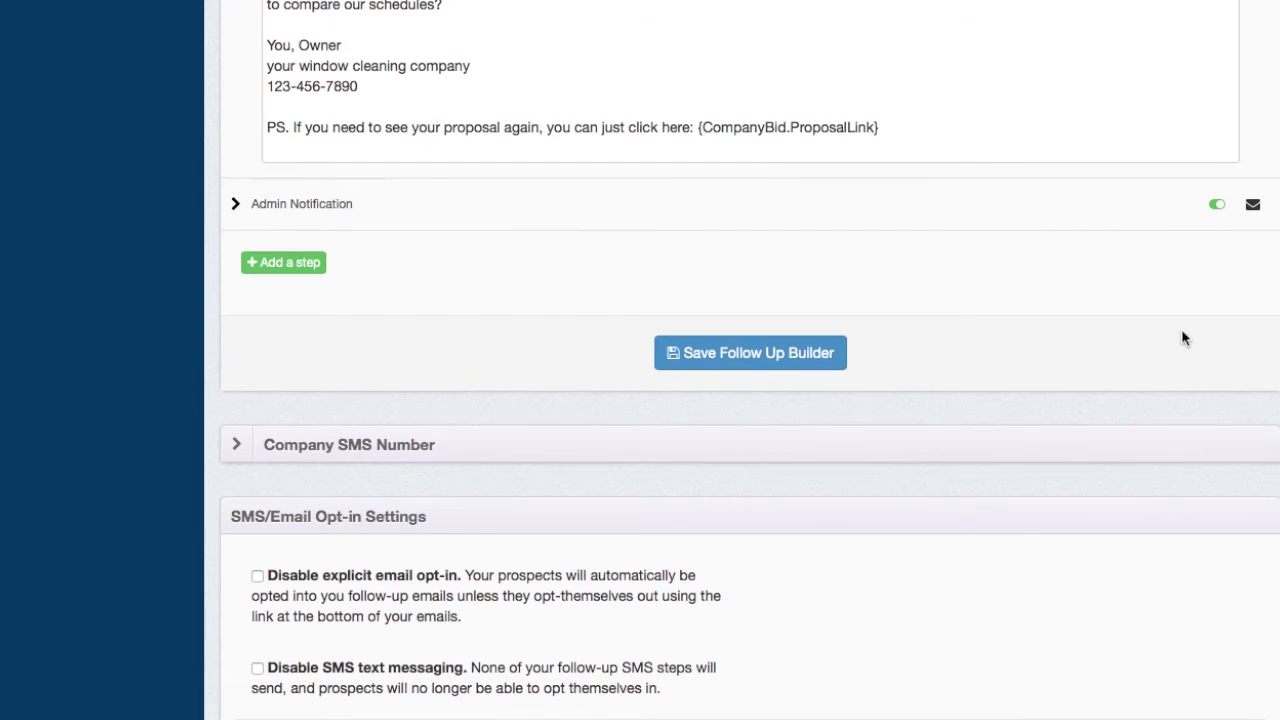
pyautogui.click(1106, 206)
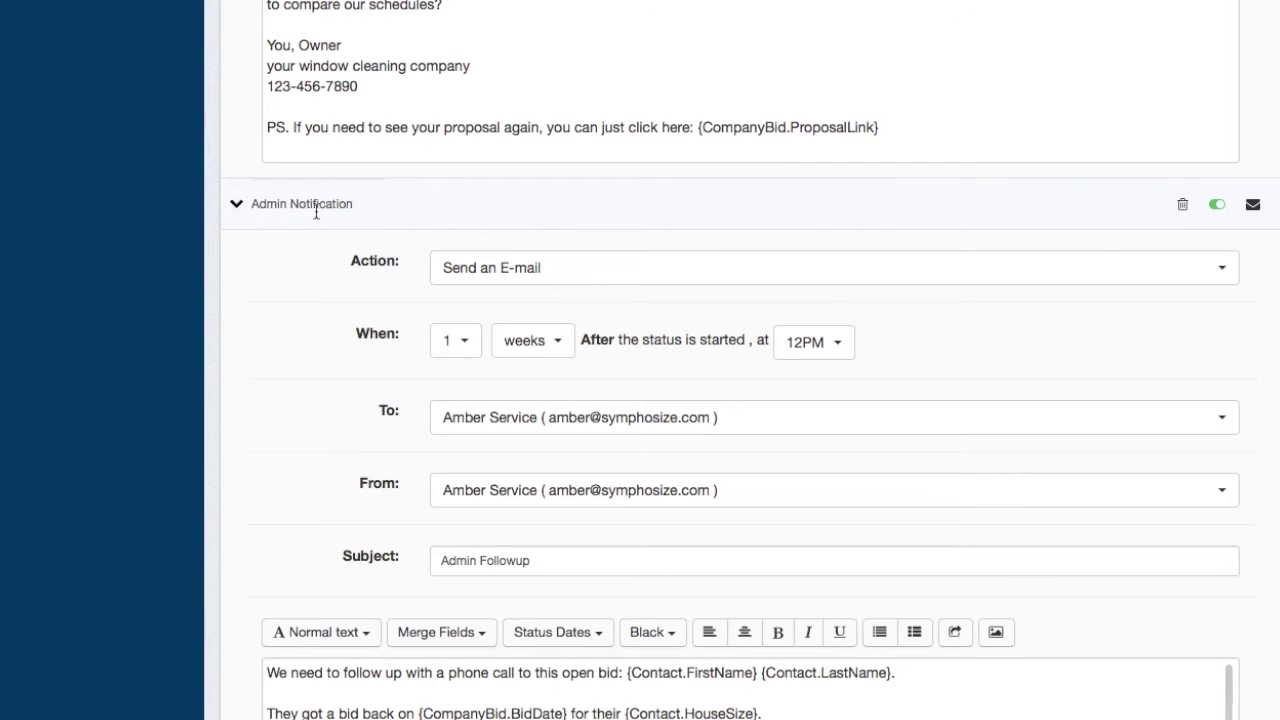
# - Set the Admin Notification recipients to both admins only and keep the step enabled
pyautogui.click(828, 432)
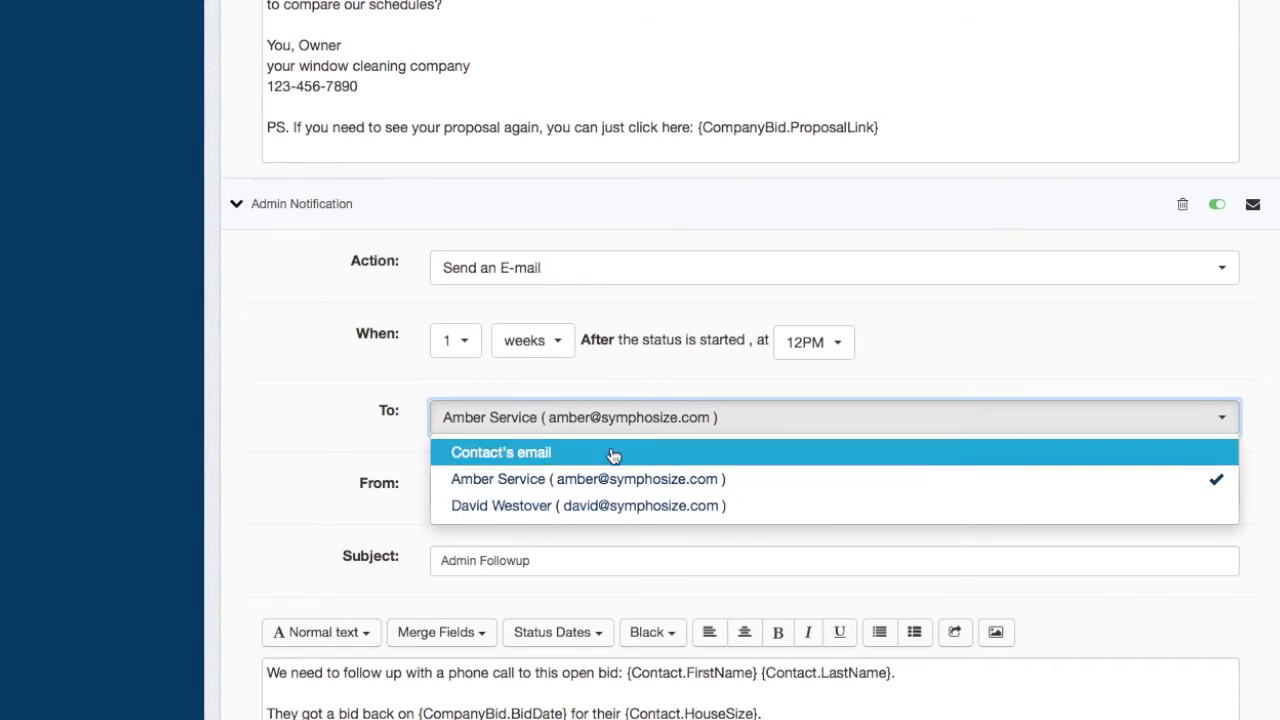
pyautogui.click(505, 506)
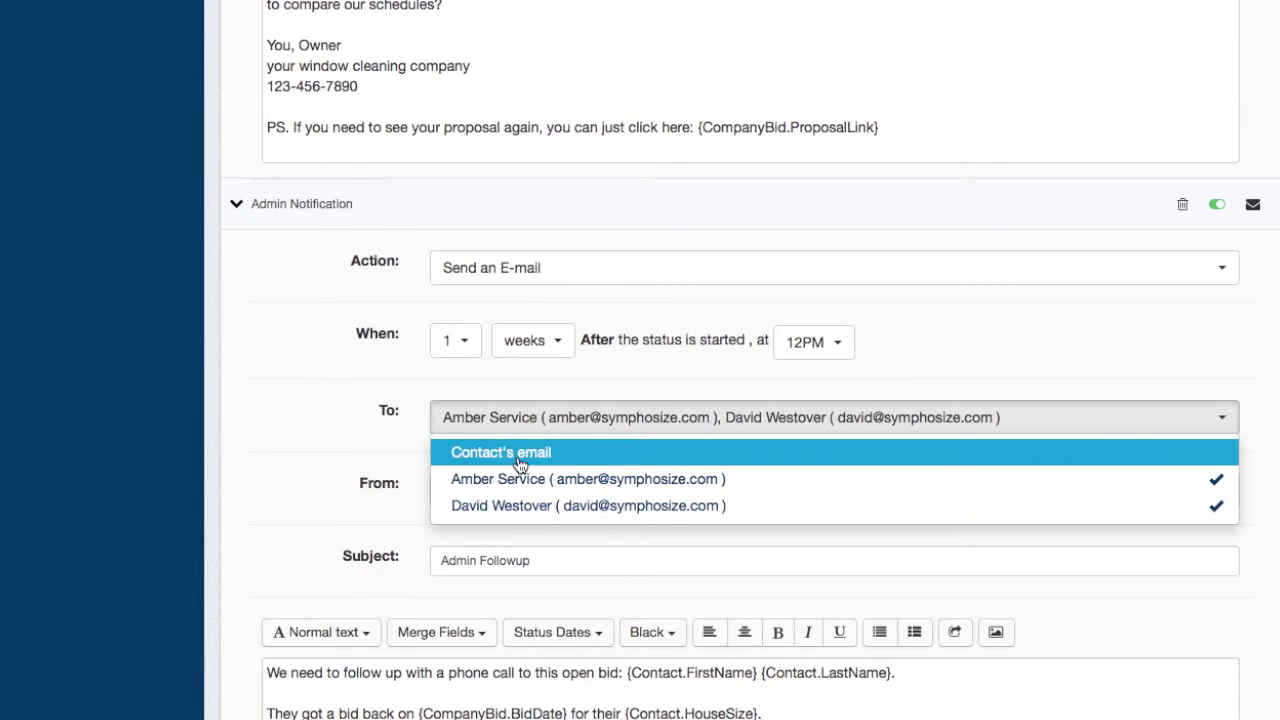
pyautogui.click(520, 460)
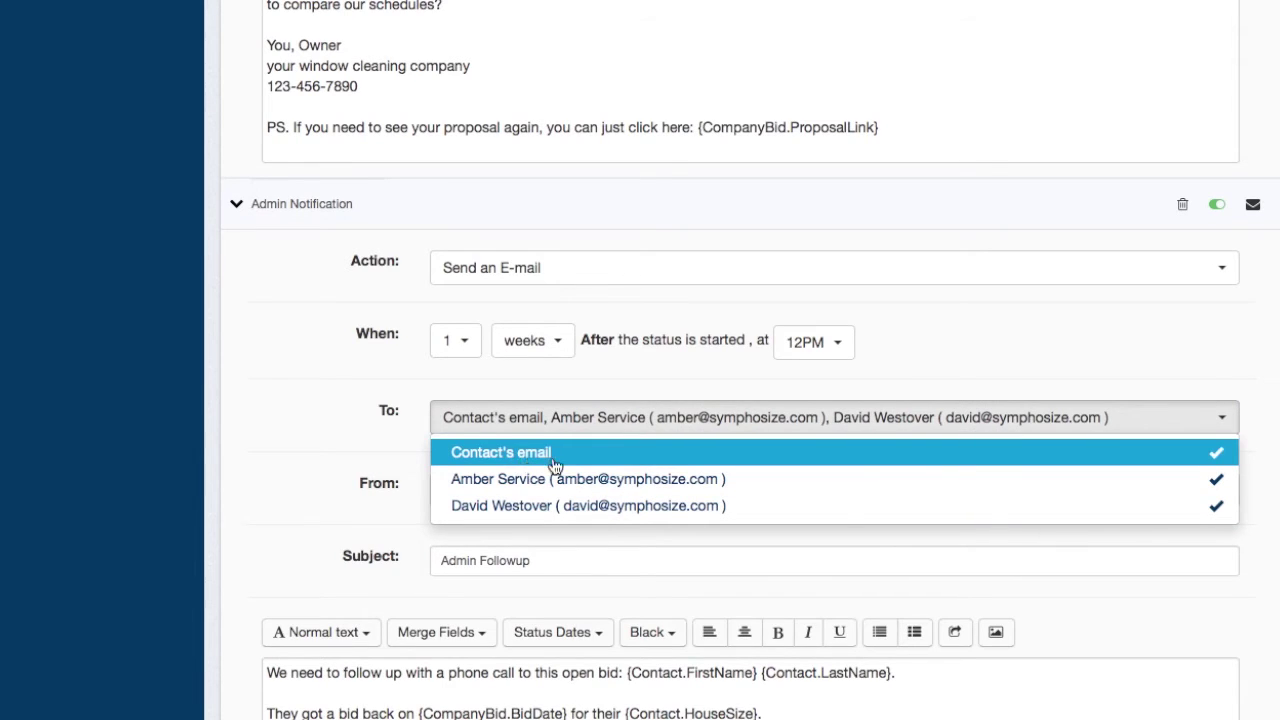
pyautogui.click(645, 453)
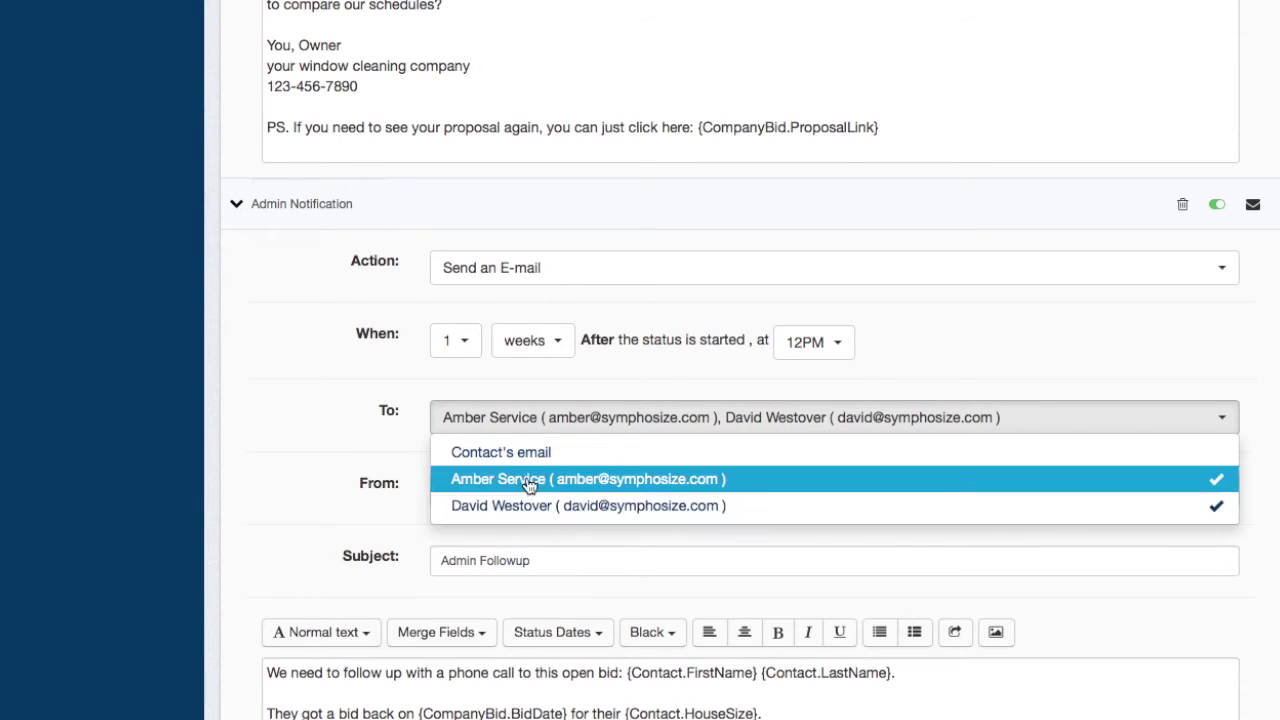
pyautogui.click(1117, 347)
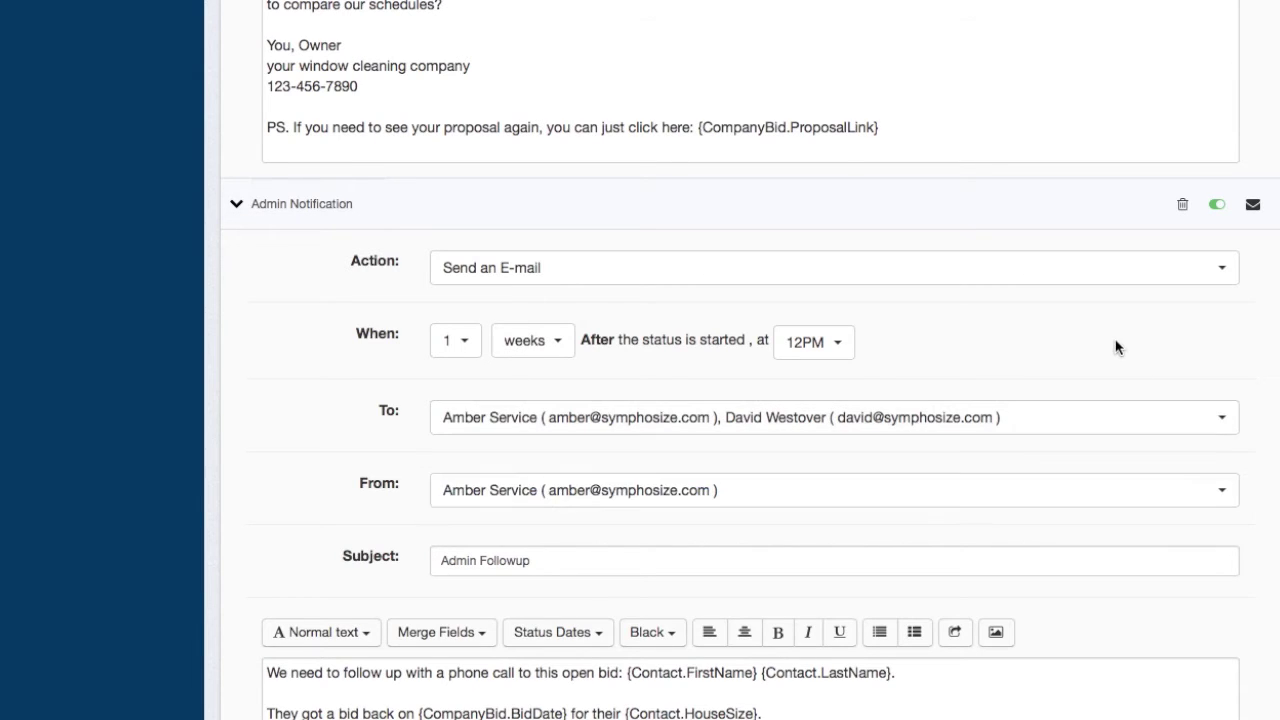
pyautogui.click(1215, 204)
# - Rename the step title to 'Lead getting cold'
pyautogui.scroll(-3, 800, 466)
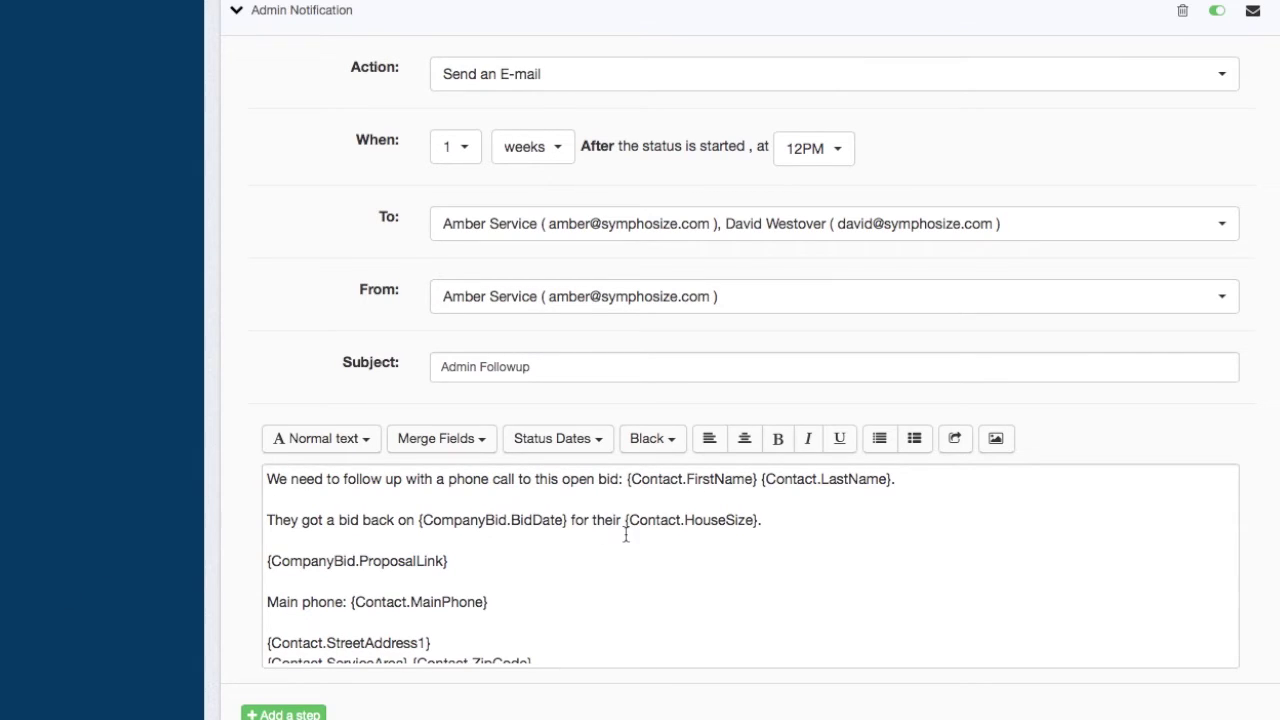
pyautogui.scroll(-1, 307, 577)
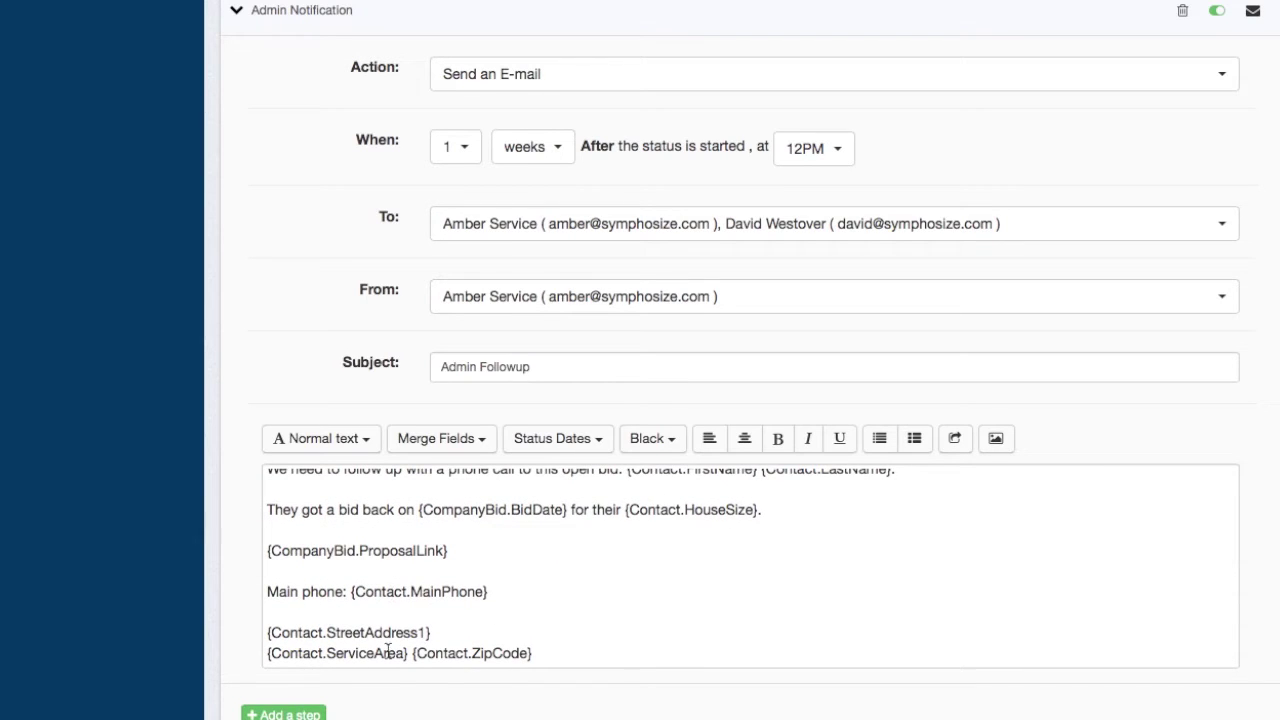
pyautogui.scroll(-2, 407, 650)
pyautogui.scroll(5, 658, 405)
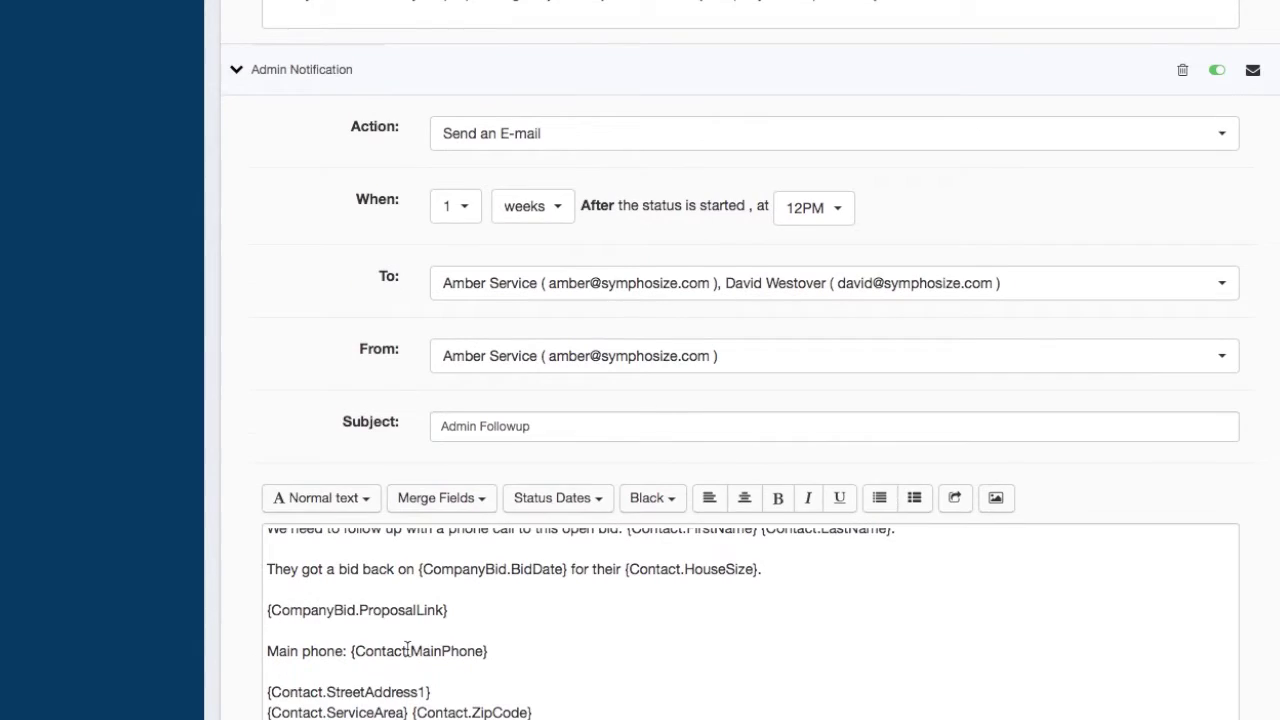
pyautogui.moveTo(352, 221); pyautogui.dragTo(251, 222)
pyautogui.write('Lead getting cold')
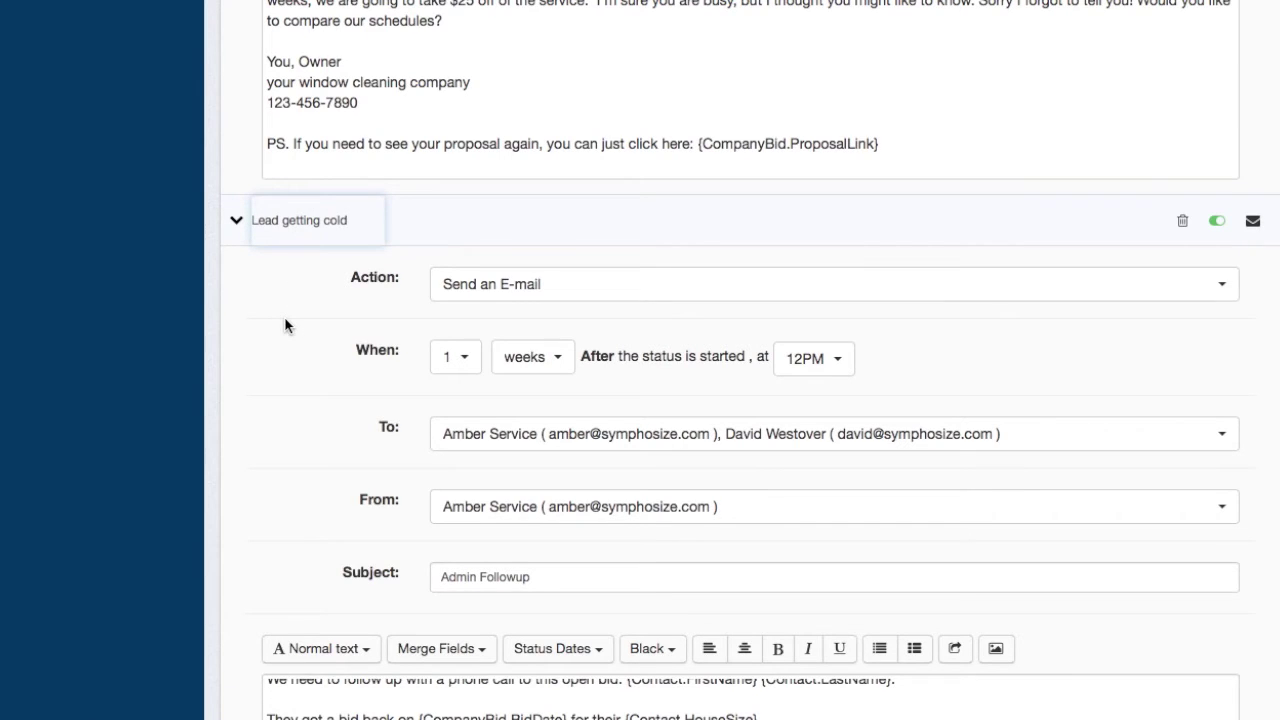
pyautogui.scroll(-5, 284, 320)
# - Save the Follow Up Builder, check the Pending and Scheduled sequences, then go to Settings > Company Profile
pyautogui.click(754, 580)
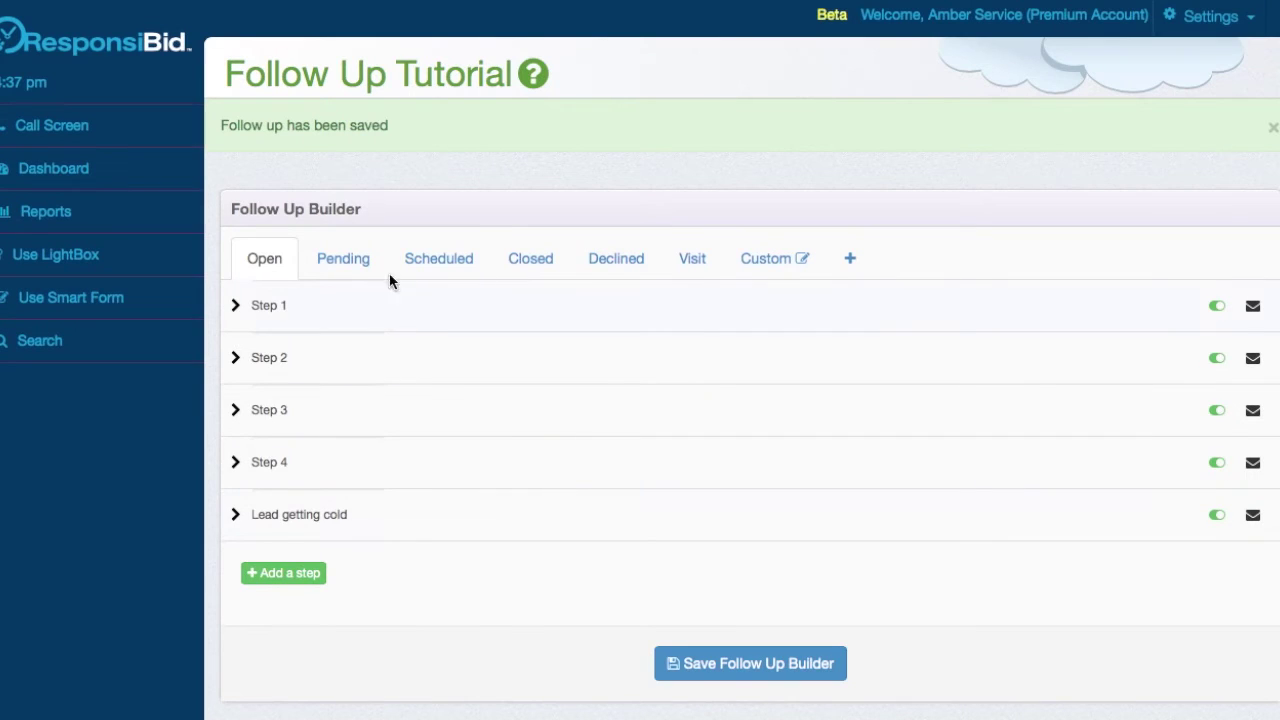
pyautogui.click(348, 256)
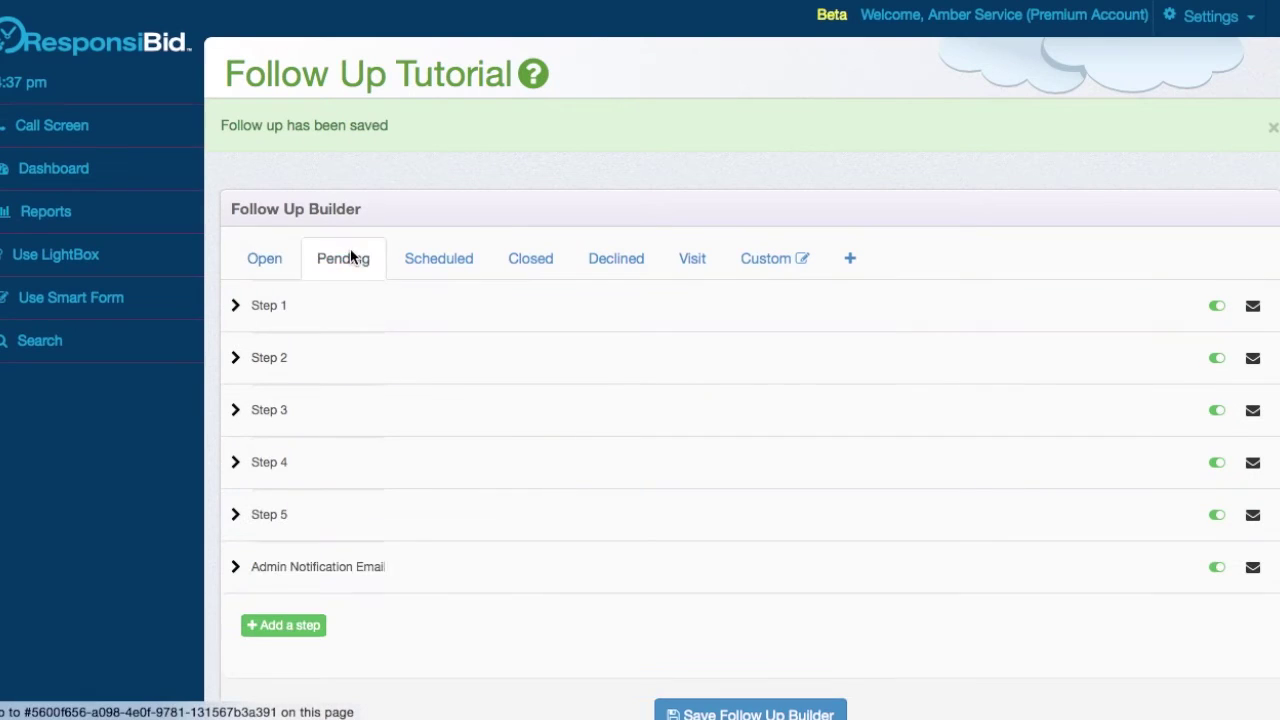
pyautogui.click(459, 262)
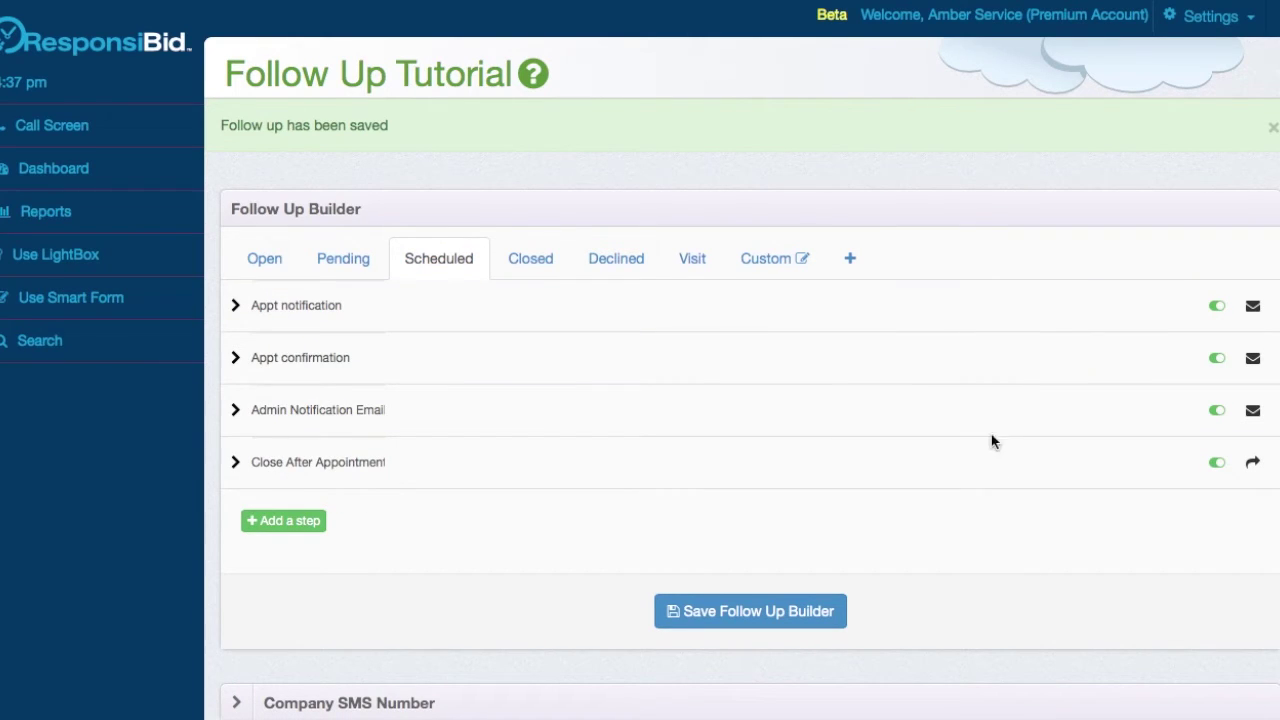
pyautogui.click(1216, 28)
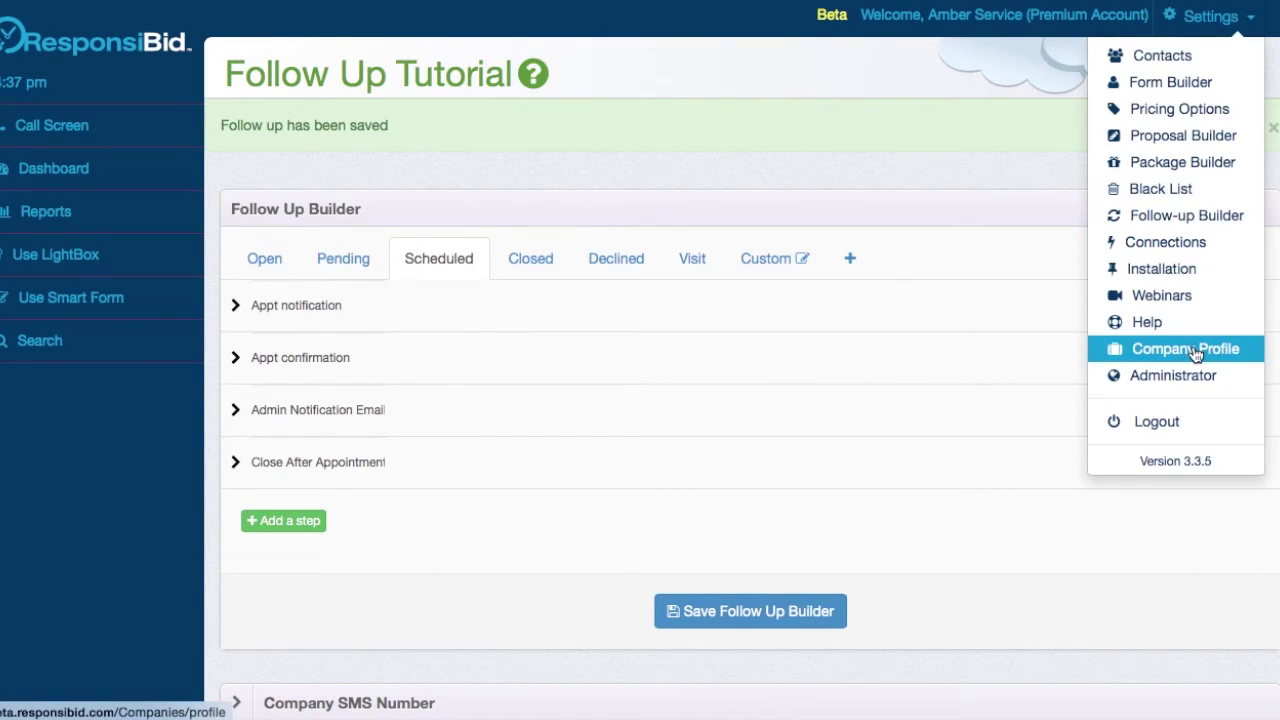
pyautogui.click(1192, 350)
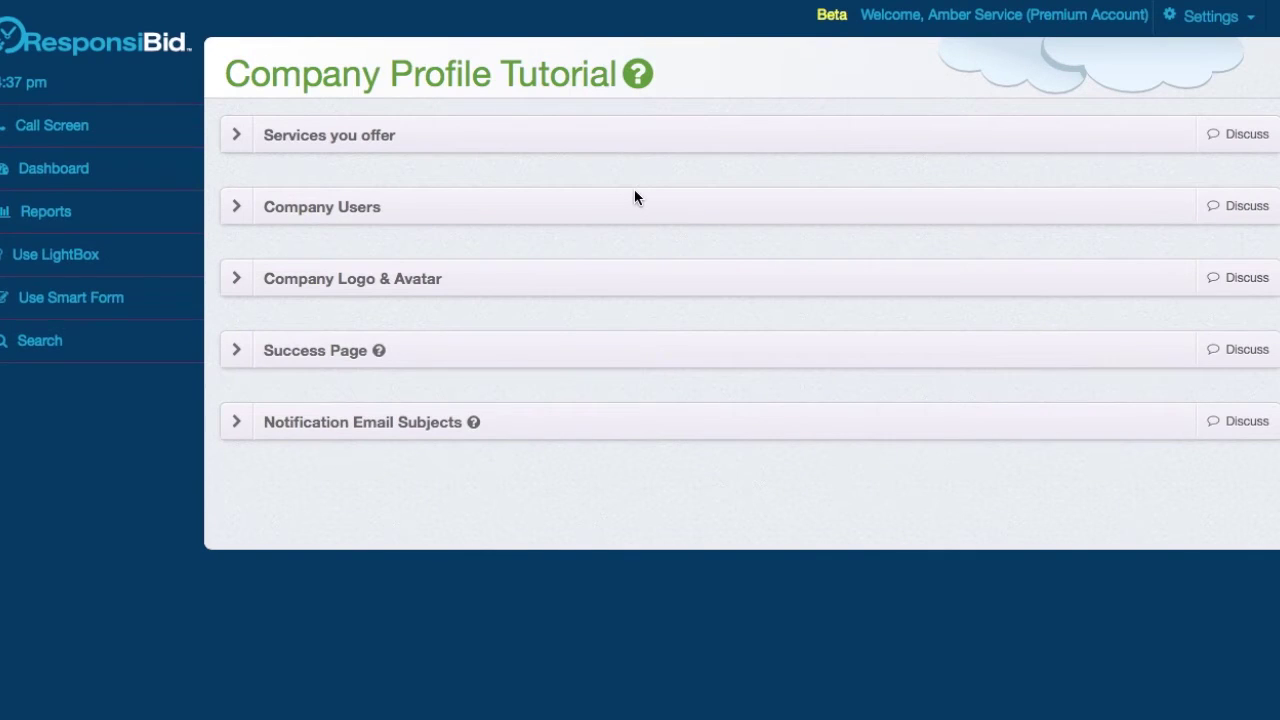
# - Under Company Users, enter the administrator's mobile number and set SMS/Text communication to Yes
pyautogui.click(634, 204)
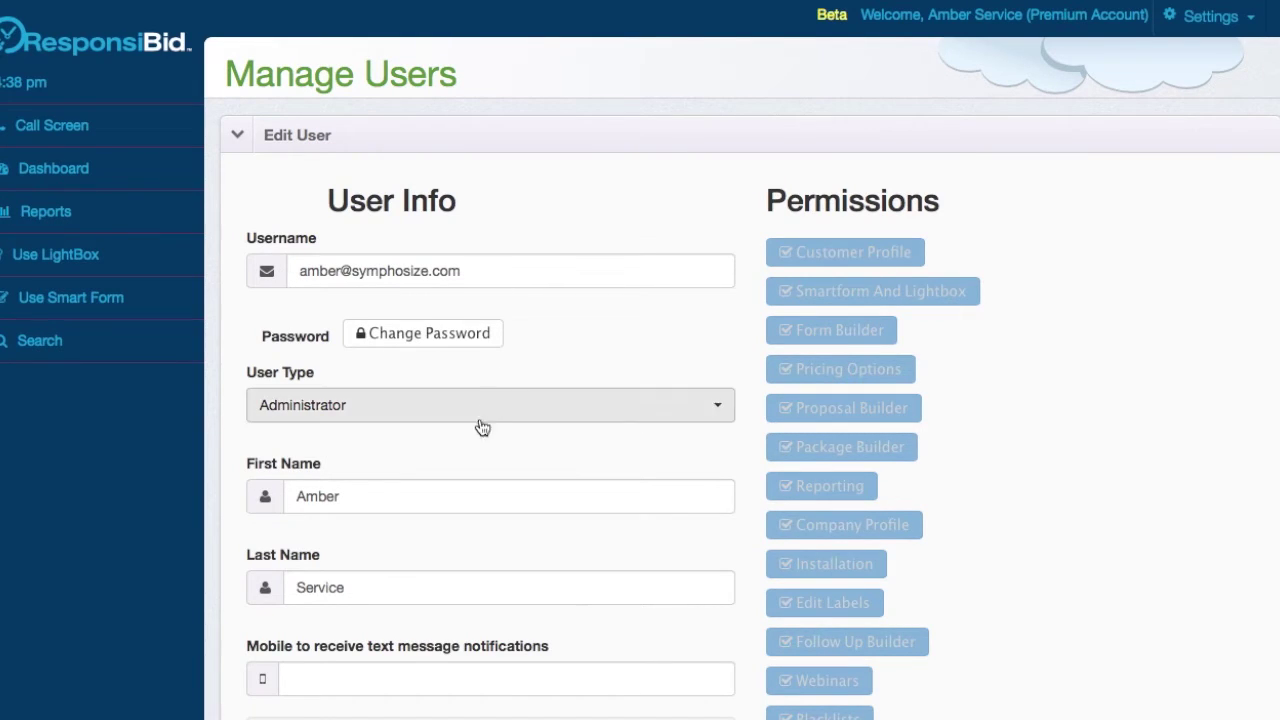
pyautogui.scroll(-2, 345, 450)
pyautogui.scroll(-1, 341, 467)
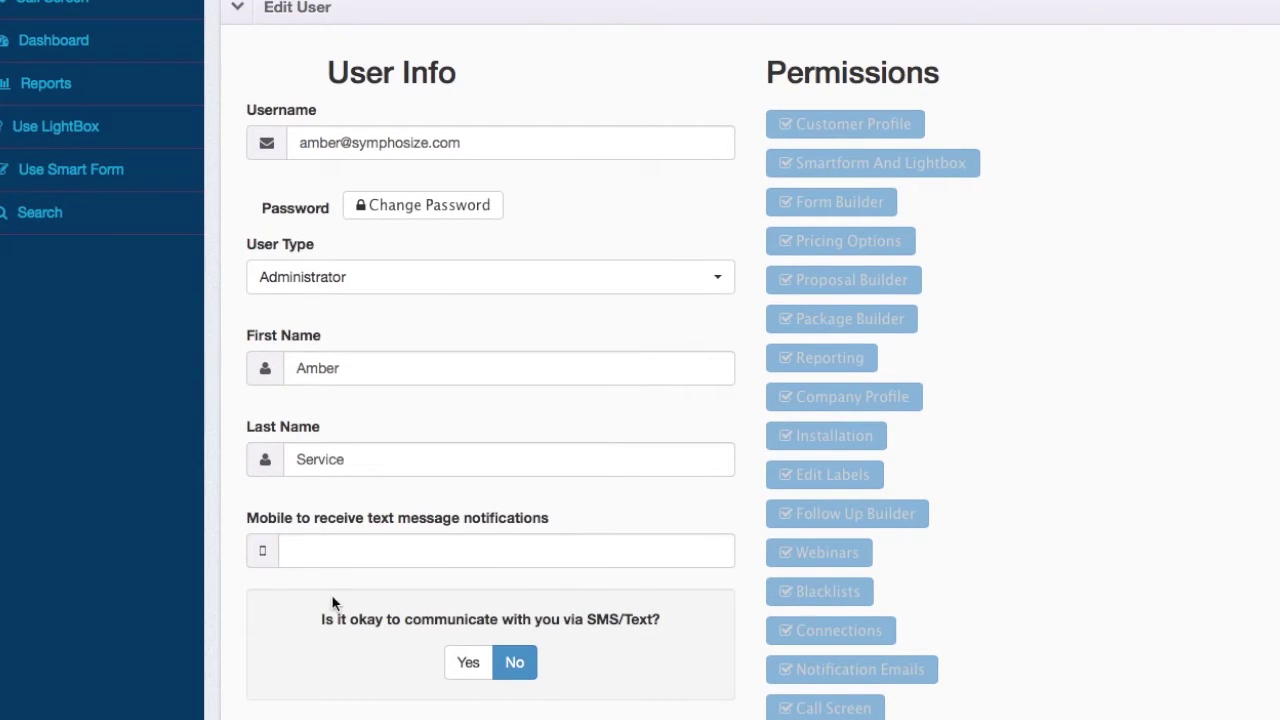
pyautogui.click(322, 550)
pyautogui.scroll(-2, 494, 552)
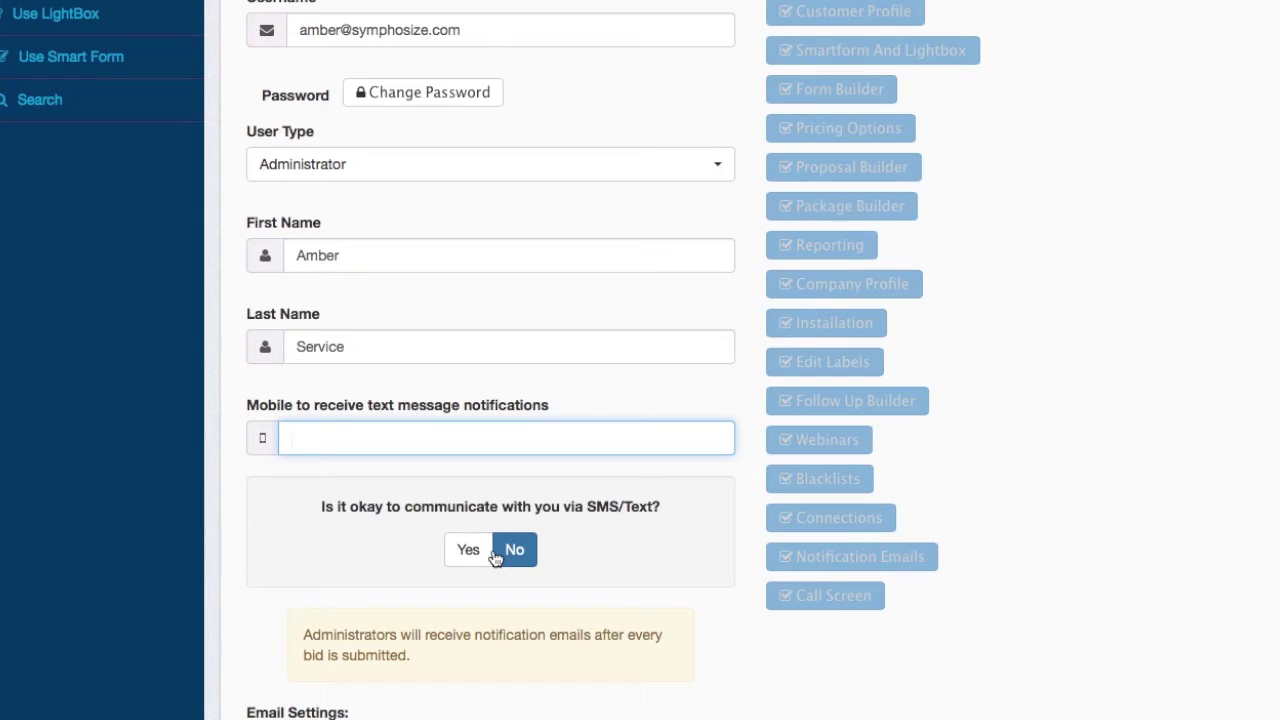
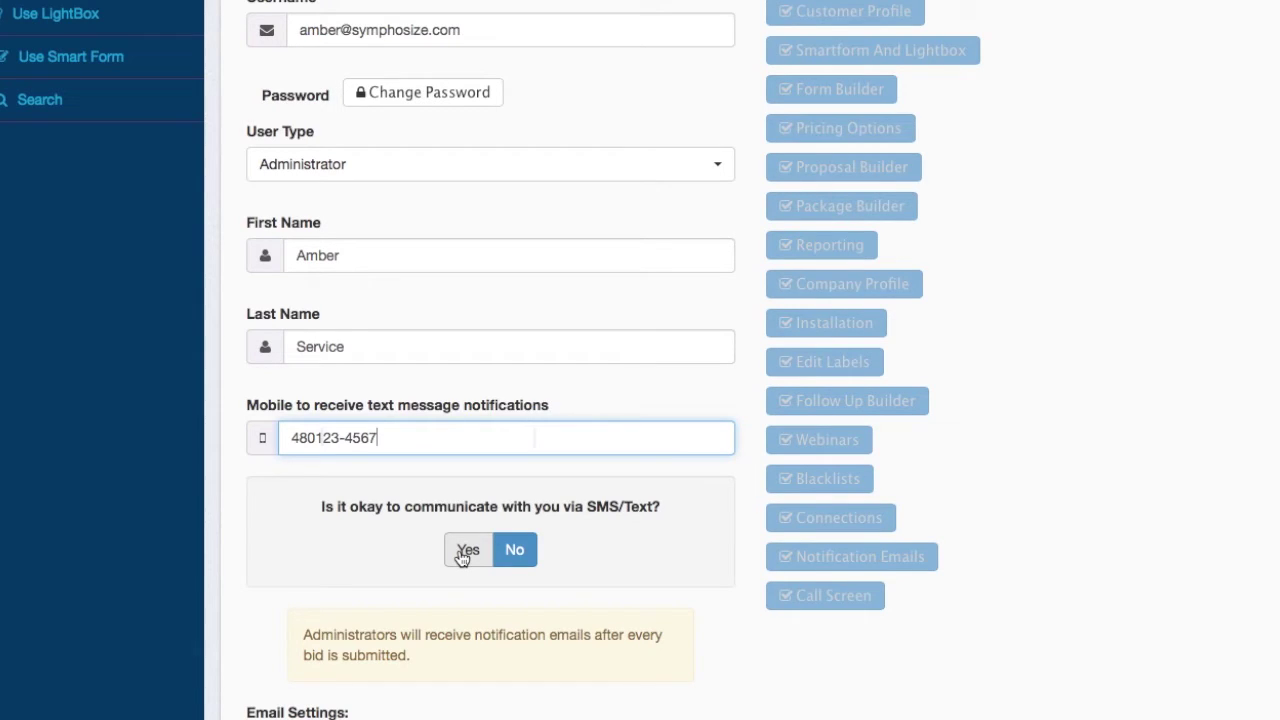
pyautogui.click(465, 553)
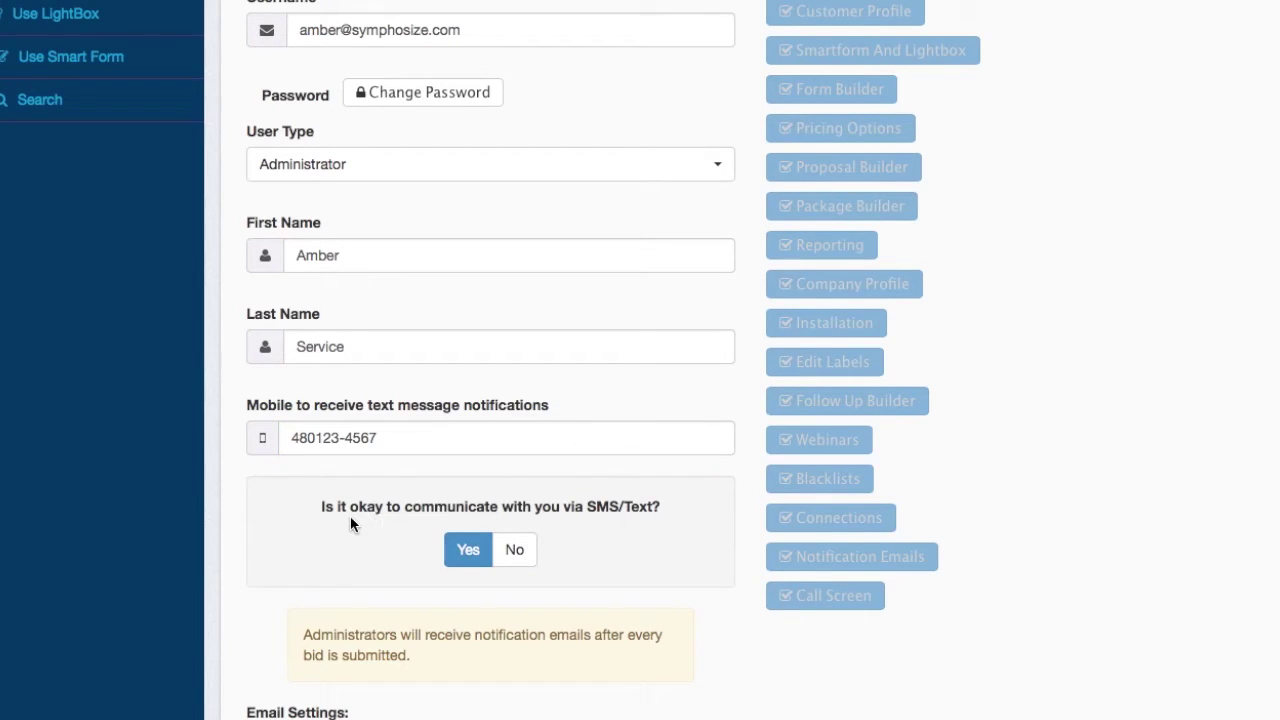
pyautogui.scroll(-2, 350, 516)
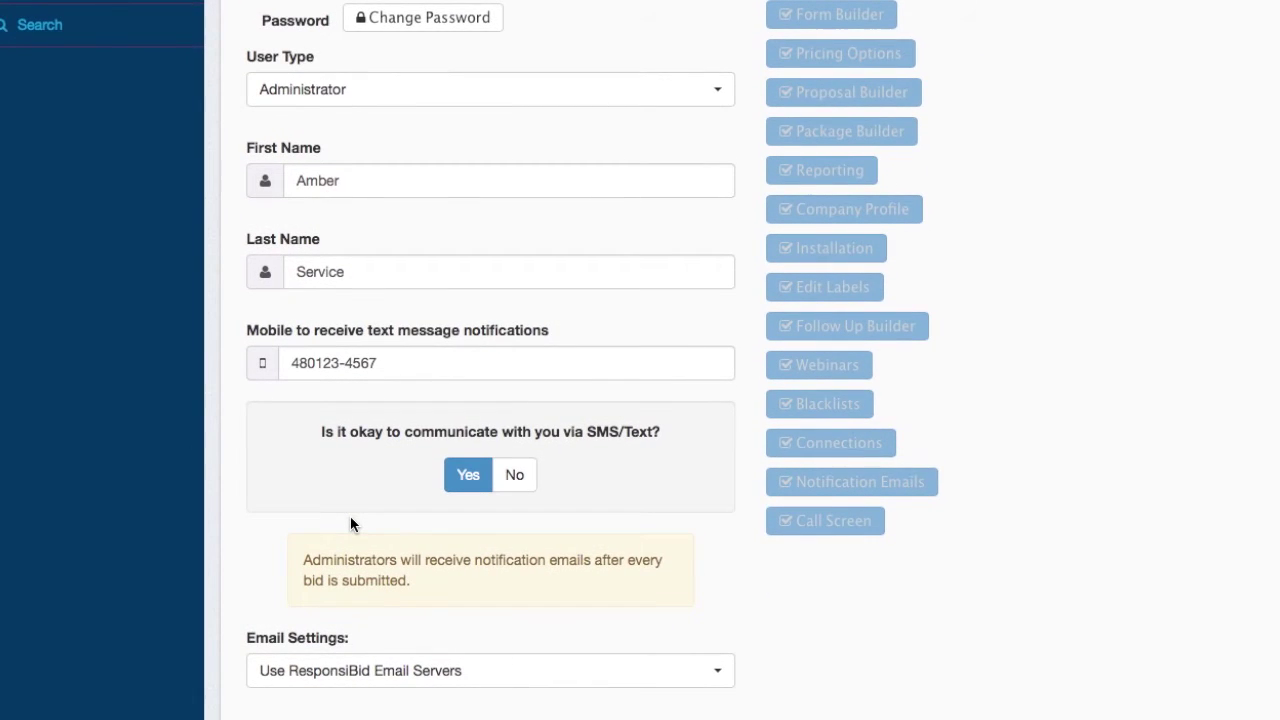
pyautogui.scroll(-3, 350, 525)
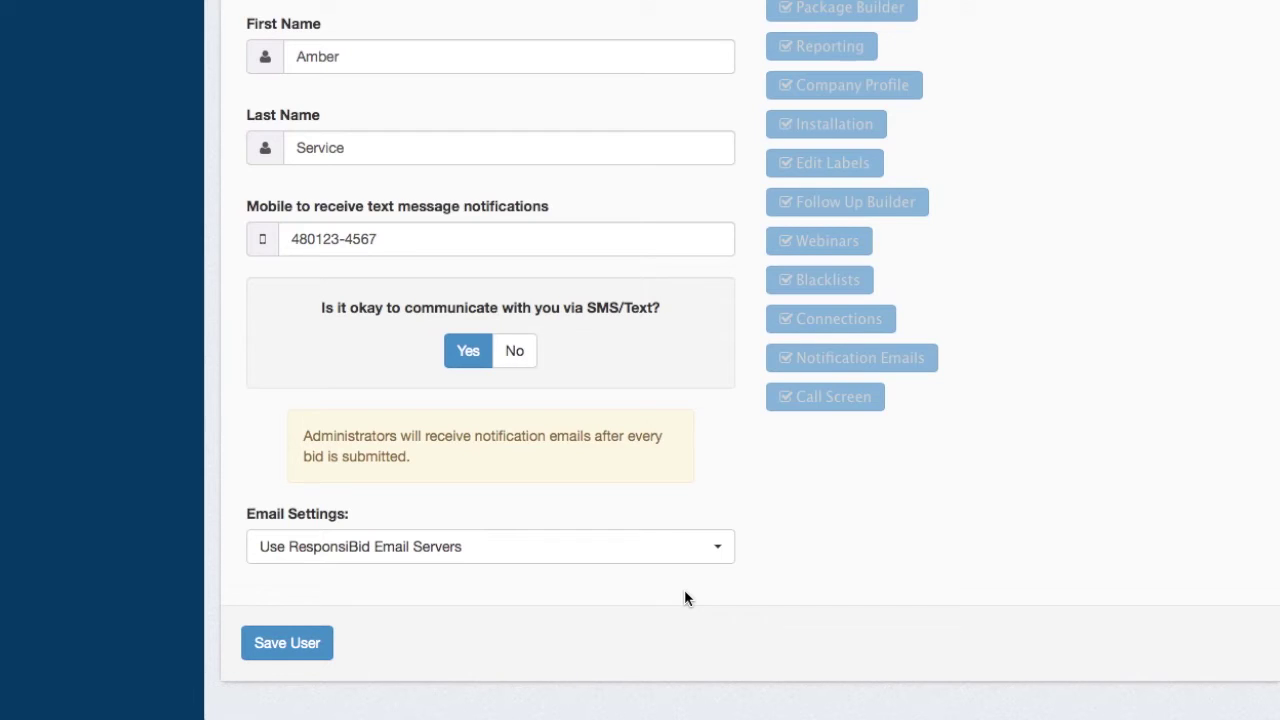
pyautogui.click(691, 558)
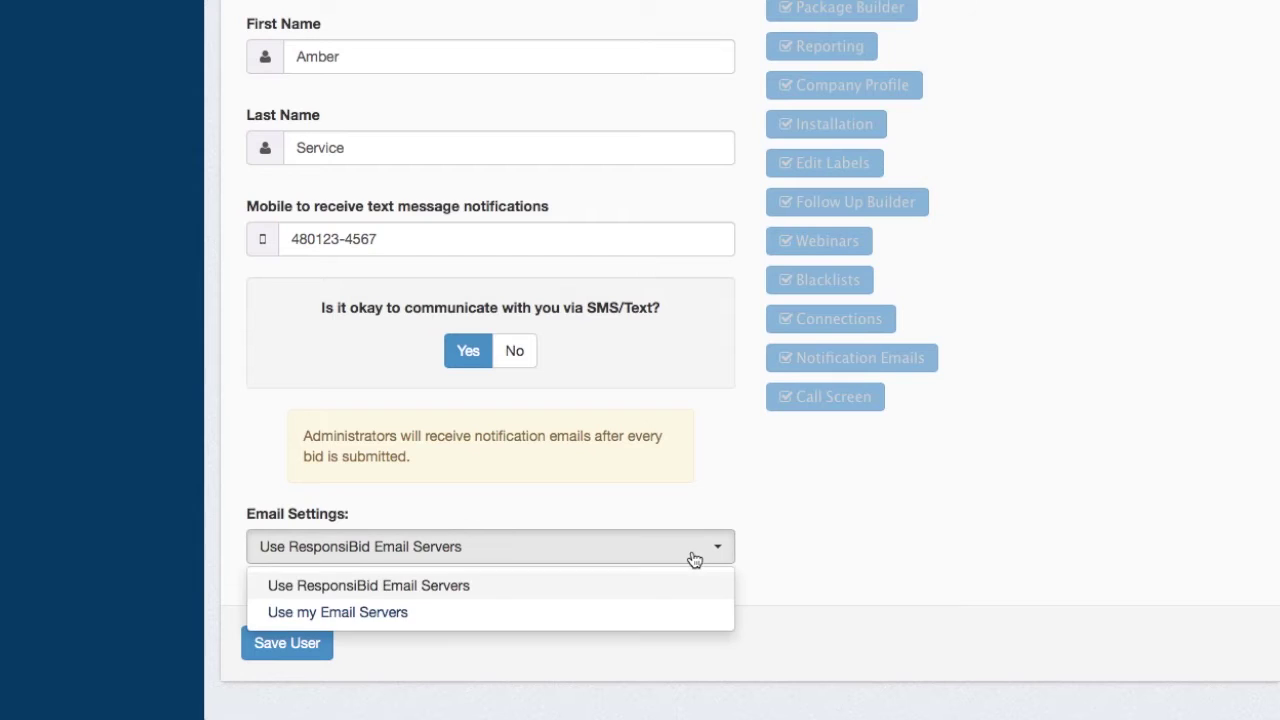
pyautogui.click(508, 612)
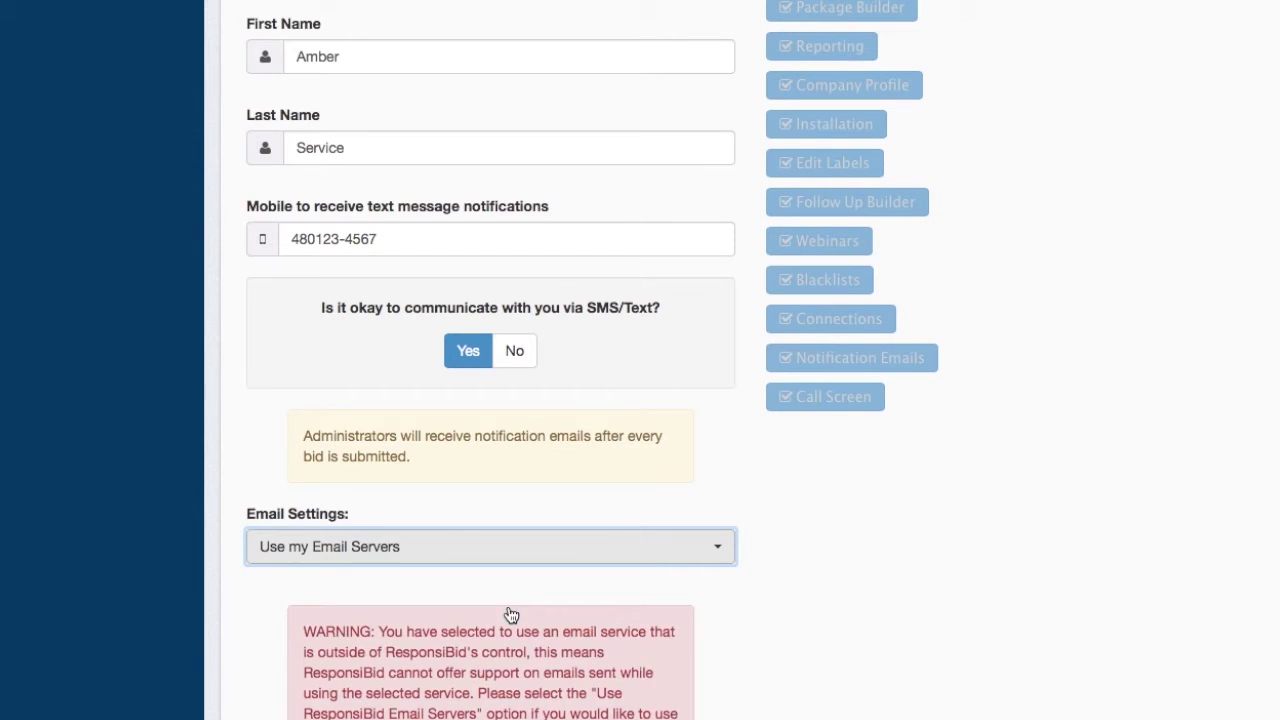
pyautogui.scroll(-5, 728, 613)
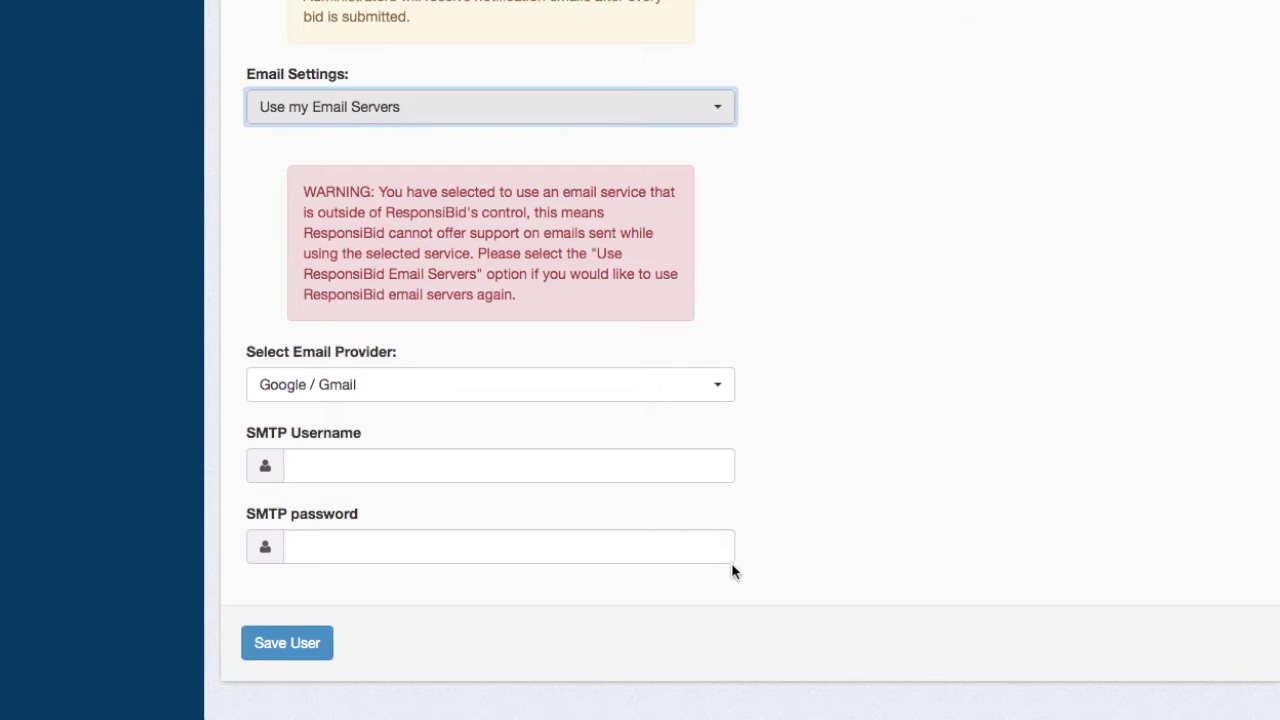
pyautogui.moveTo(320, 212); pyautogui.dragTo(543, 297)
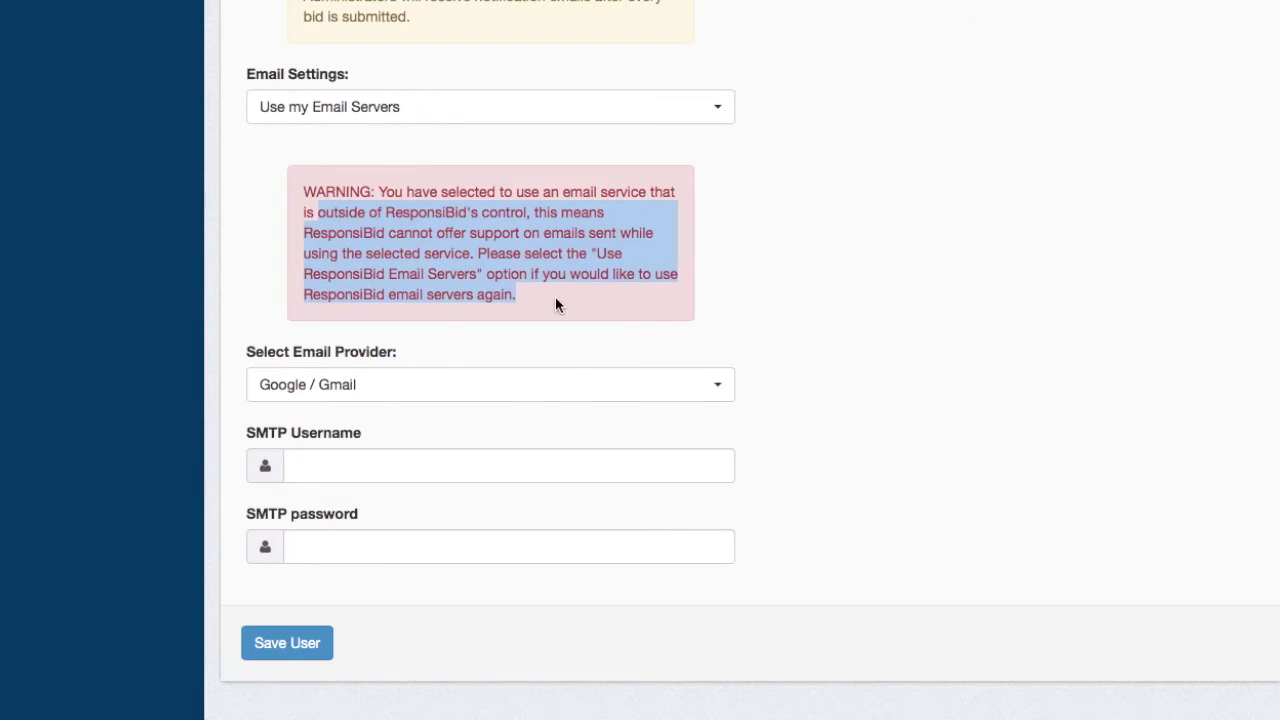
pyautogui.click(557, 296)
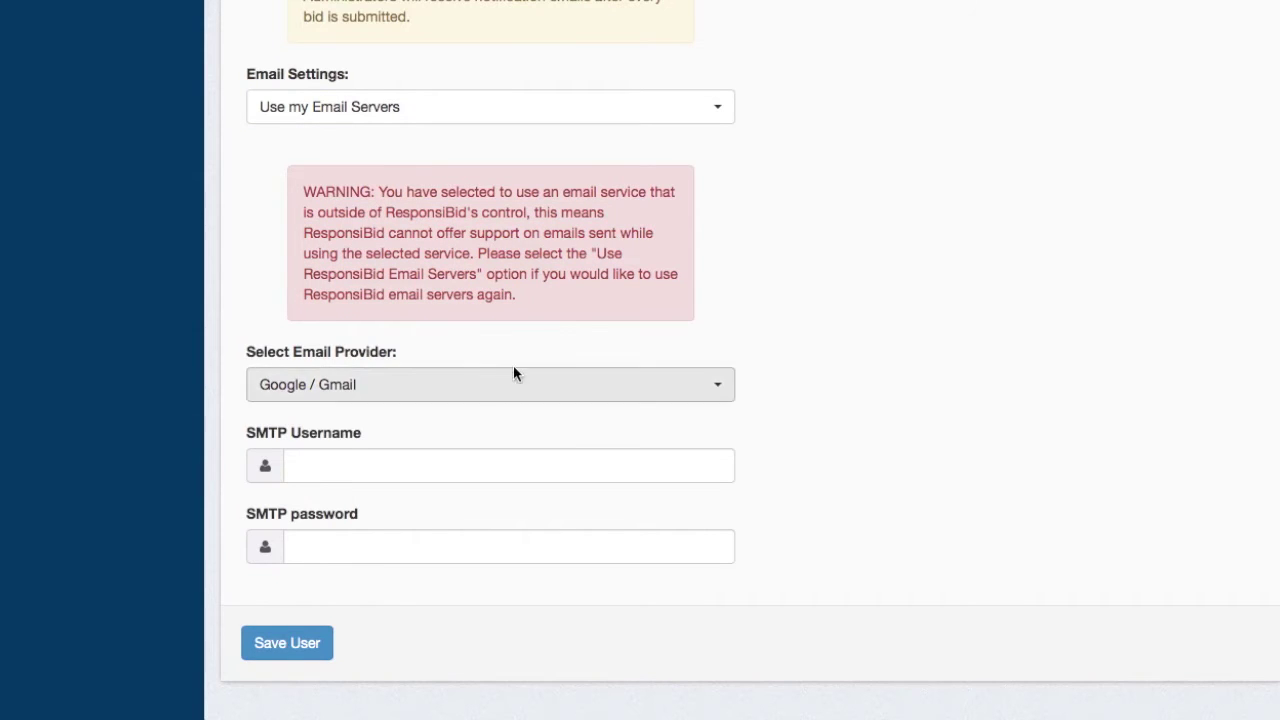
pyautogui.click(410, 385)
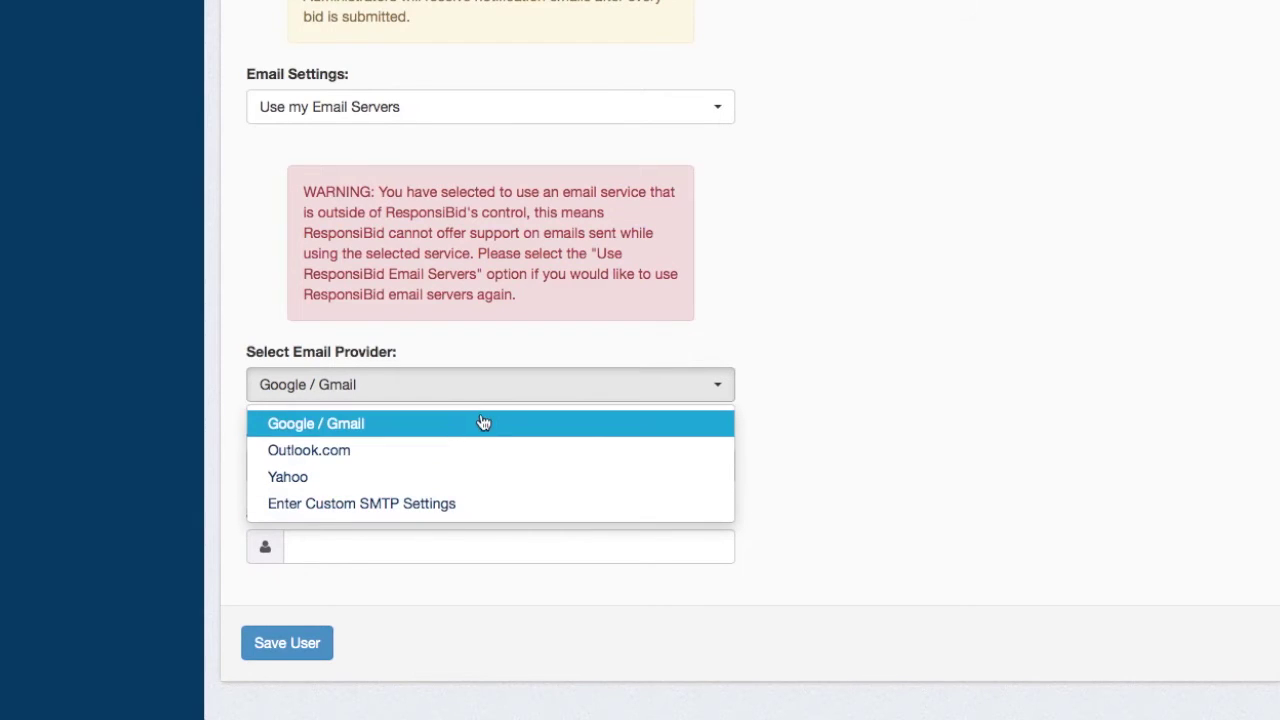
pyautogui.click(775, 412)
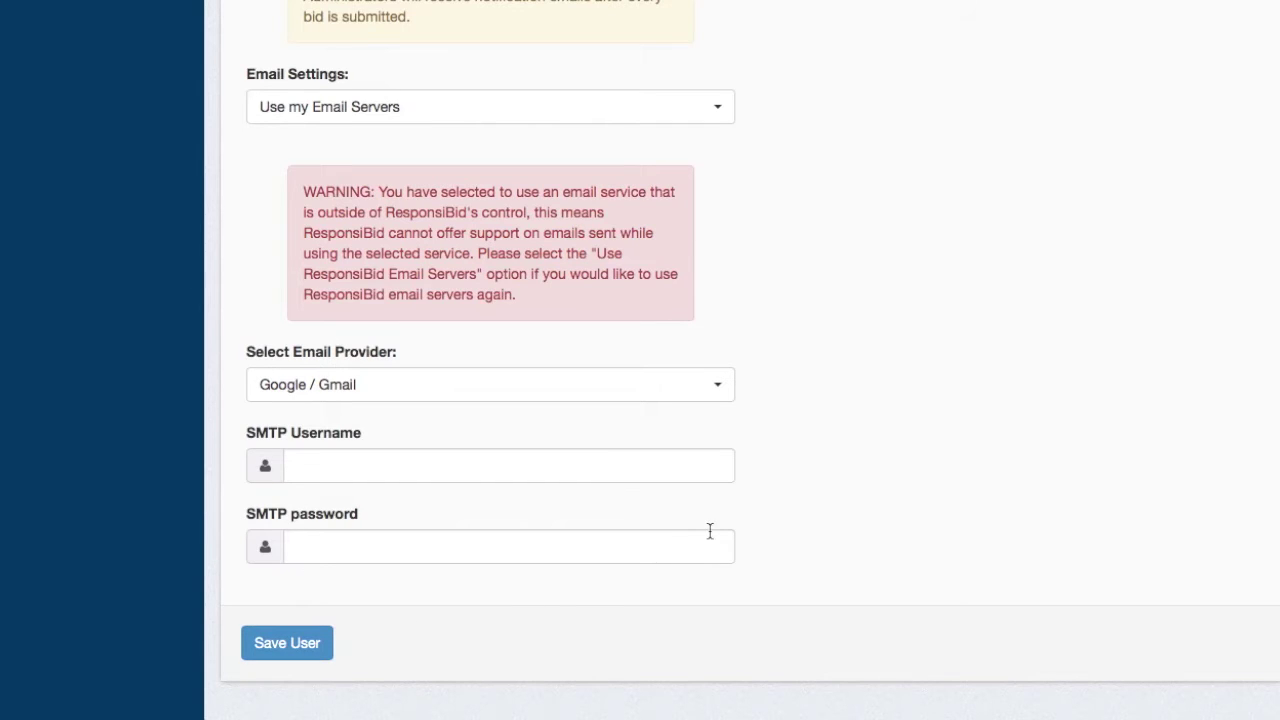
pyautogui.click(664, 114)
pyautogui.click(580, 147)
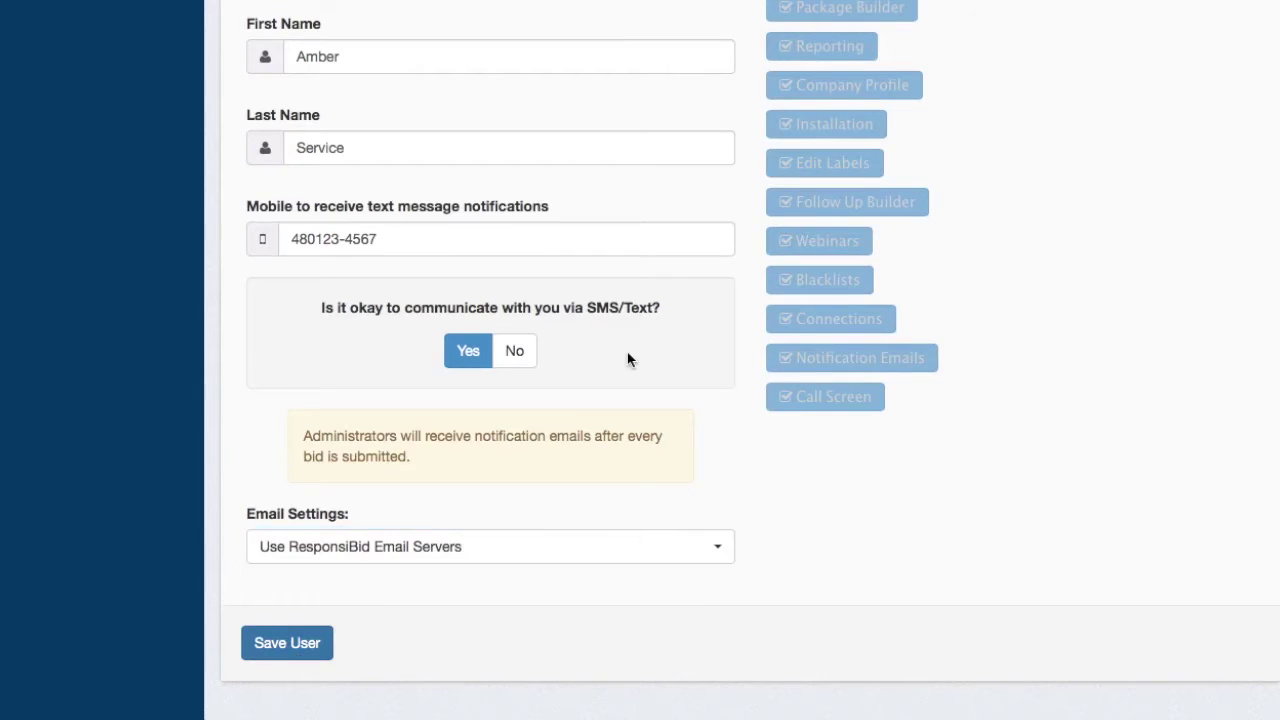
# - Save the administrator user, then go to Settings > Follow-up Builder
pyautogui.click(289, 643)
pyautogui.scroll(-3, 566, 538)
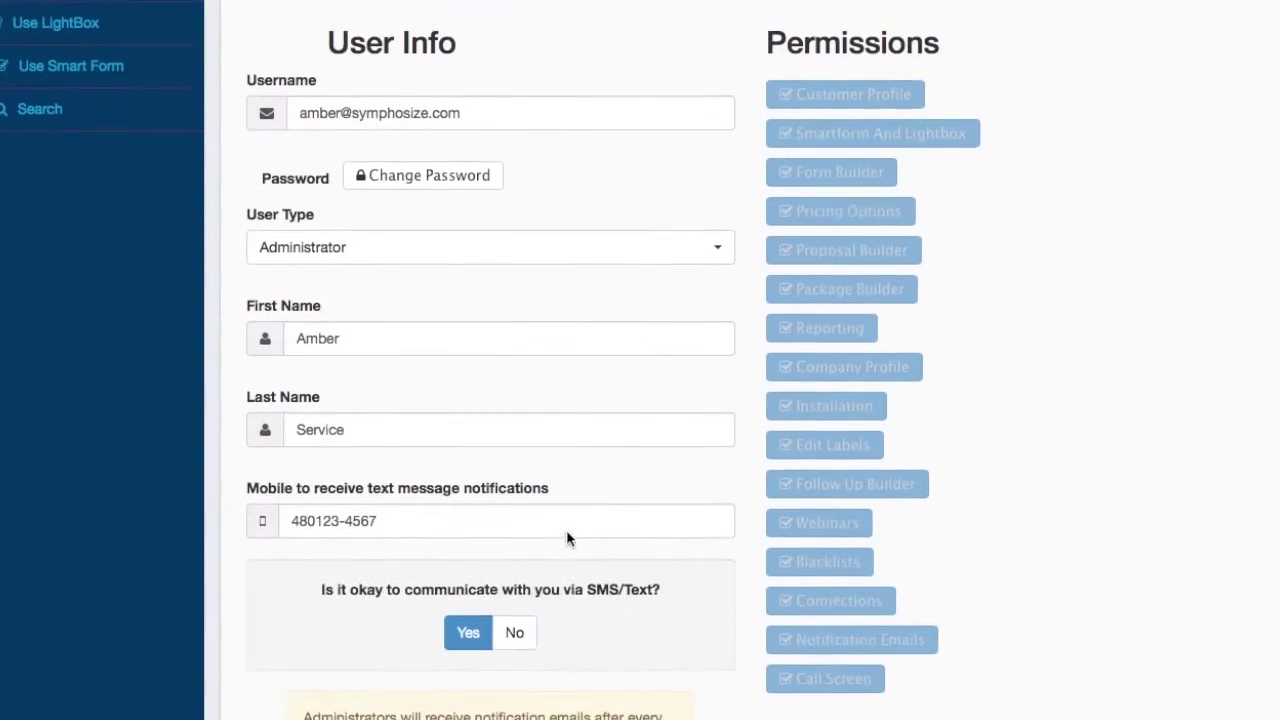
pyautogui.scroll(3, 566, 538)
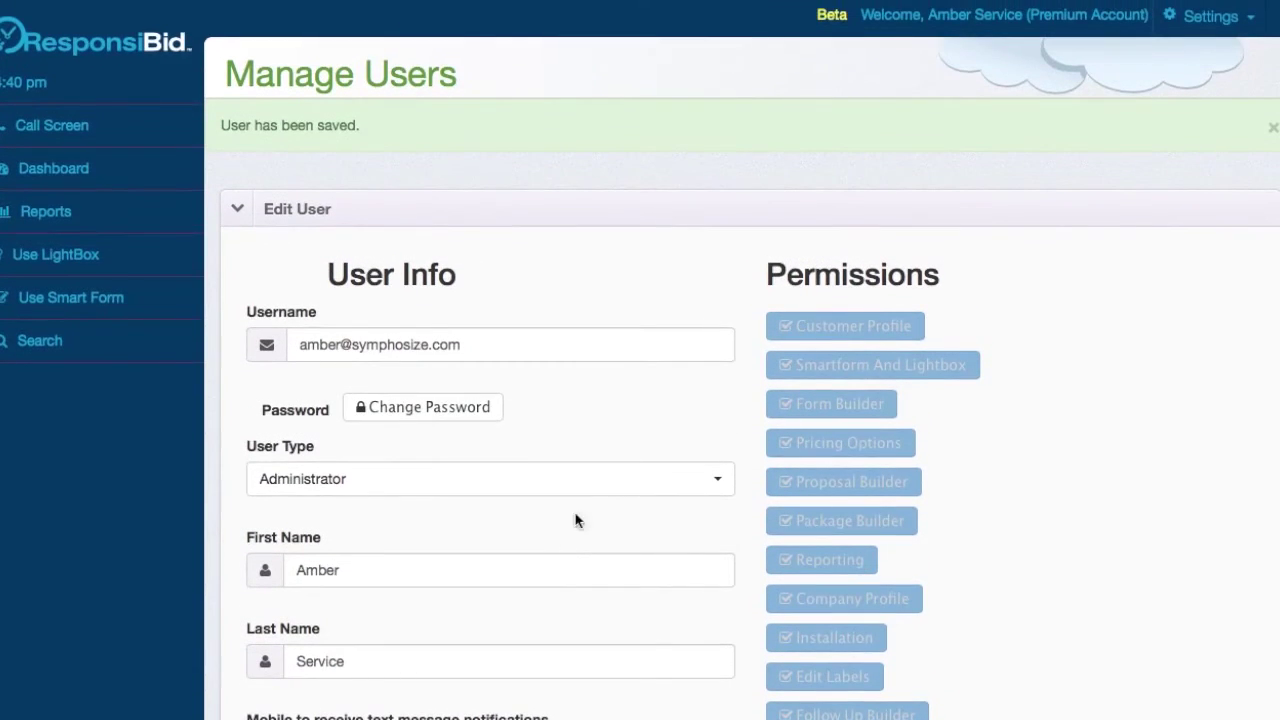
pyautogui.click(1201, 34)
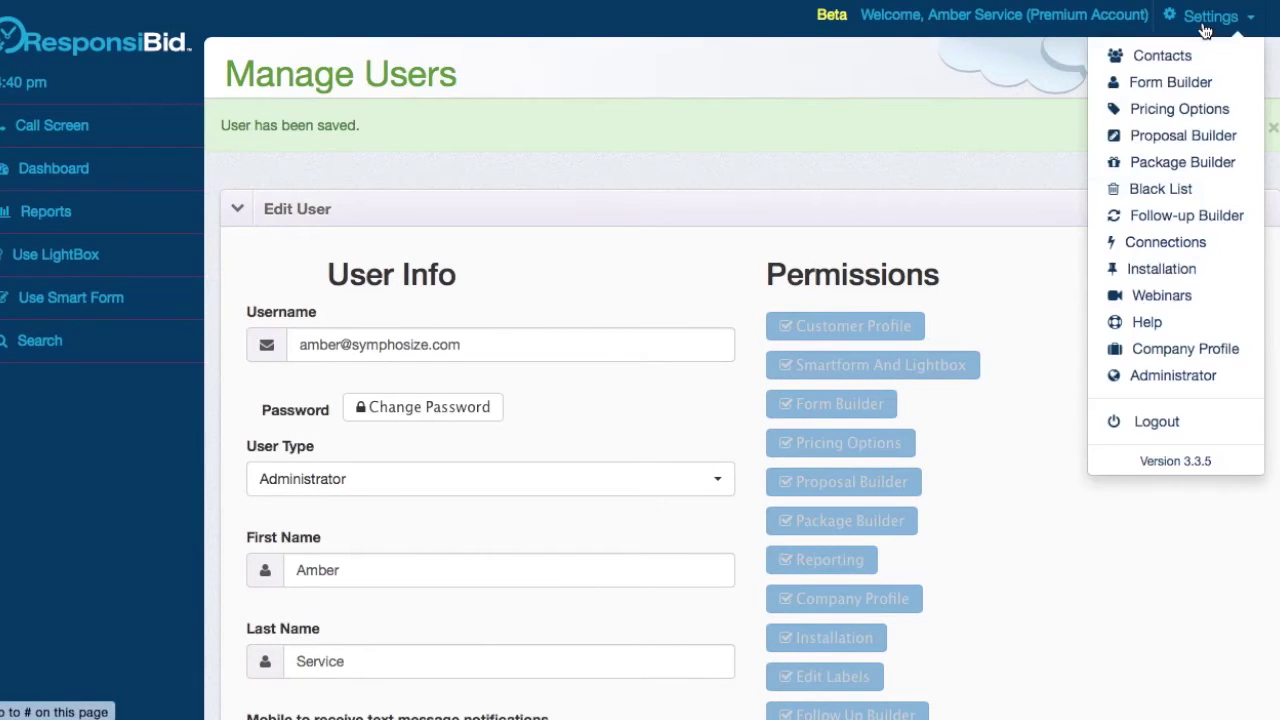
pyautogui.click(1179, 217)
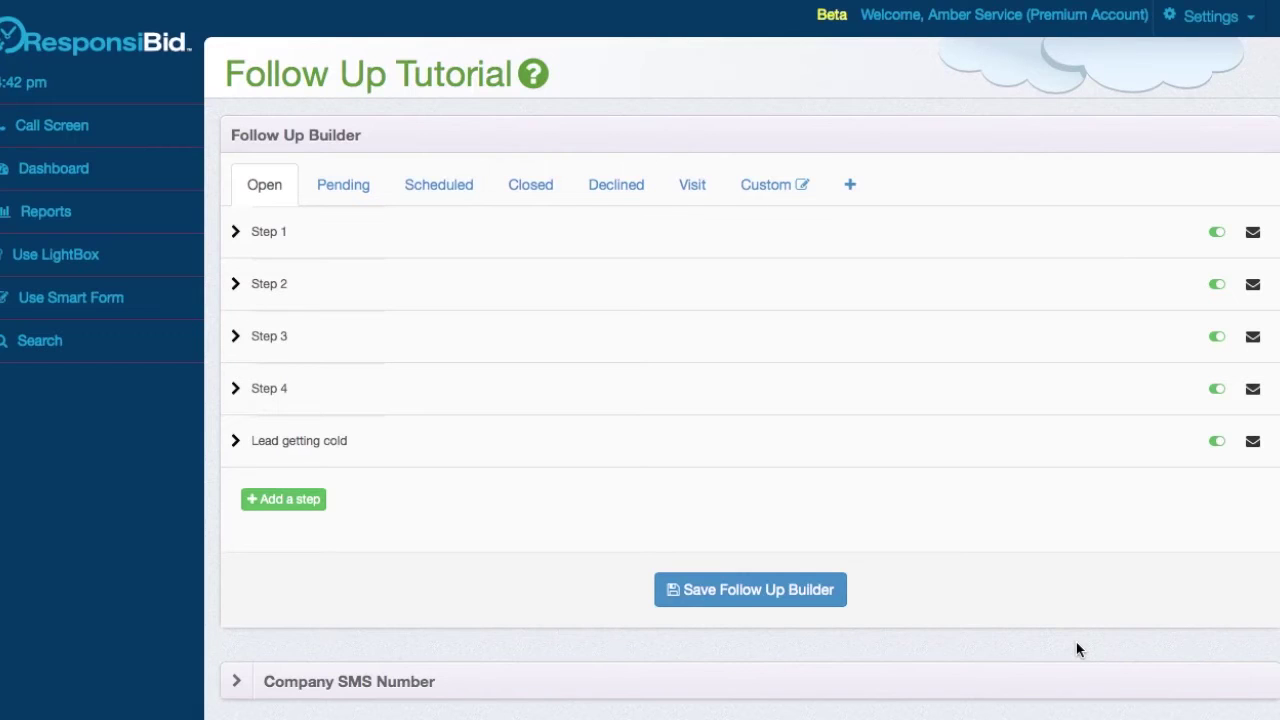
# - Expand the Company SMS Number panel to show its empty Text/SMS Numbers table (0 of 1 used)
pyautogui.scroll(-4, 1076, 641)
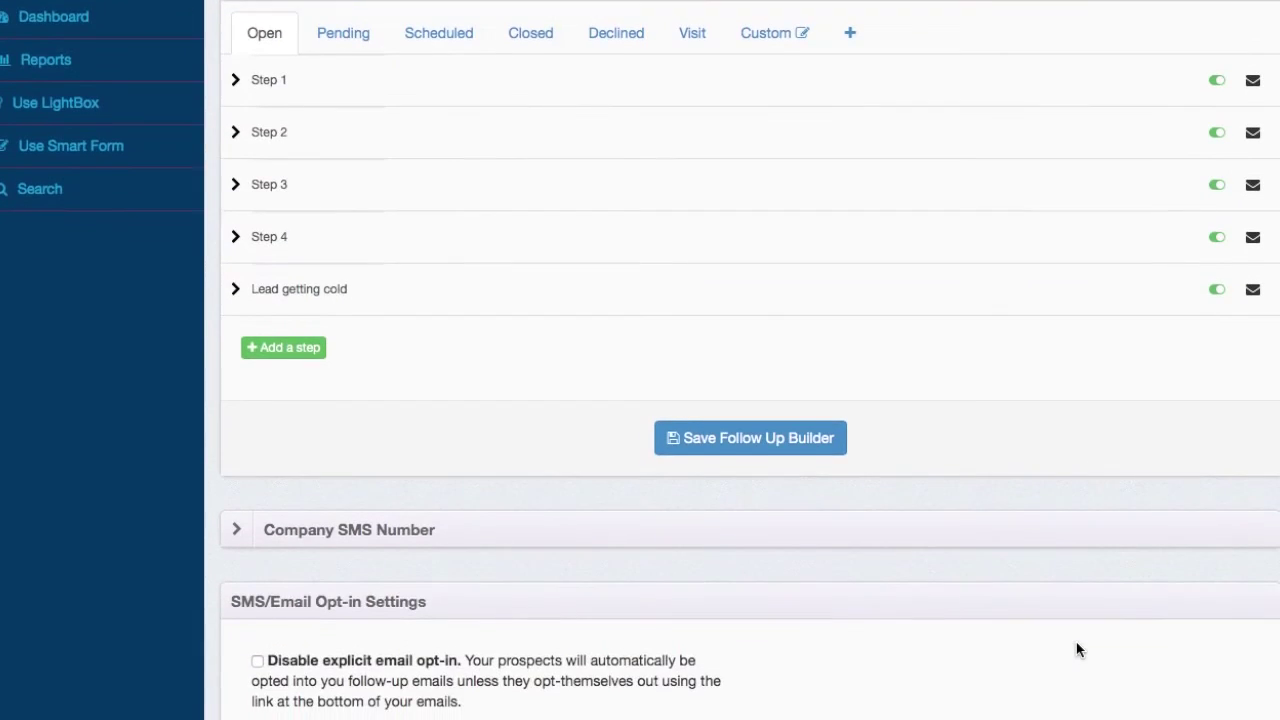
pyautogui.click(1036, 500)
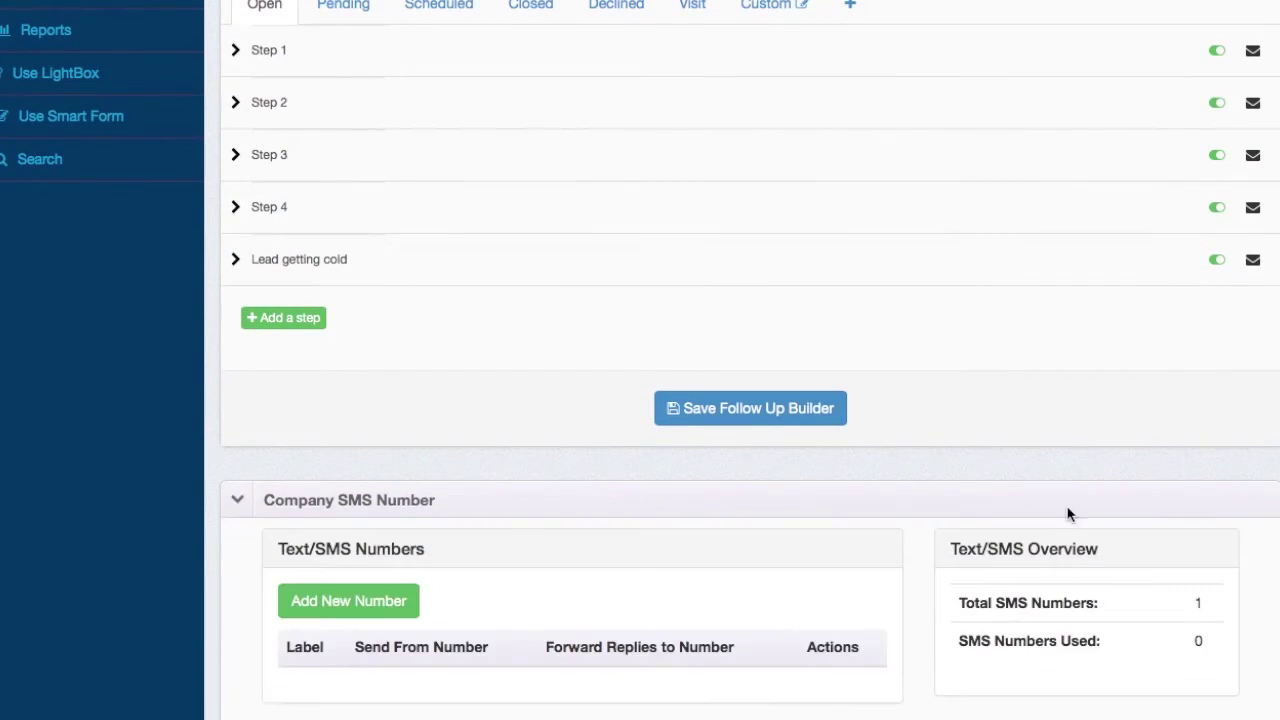
pyautogui.scroll(-2, 1086, 571)
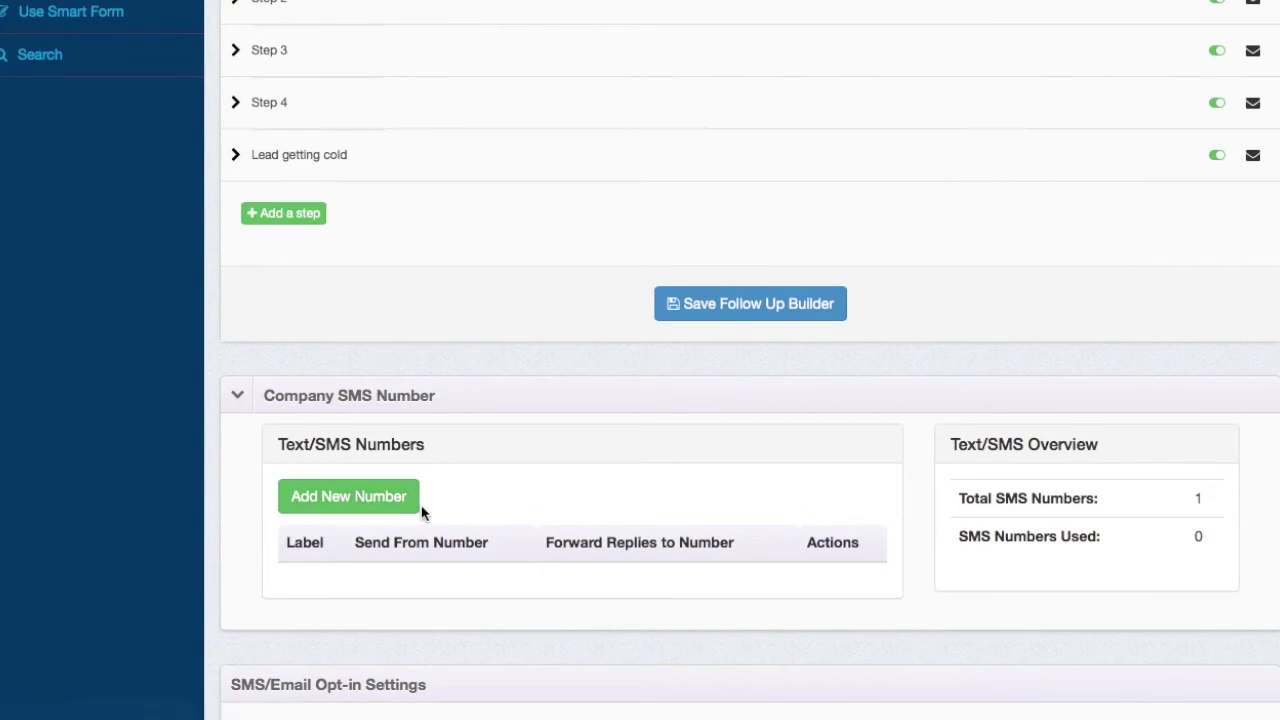
# - Submit a new texting number titled 'Admin texting', area code 480, with a 10-digit forward number
pyautogui.click(382, 503)
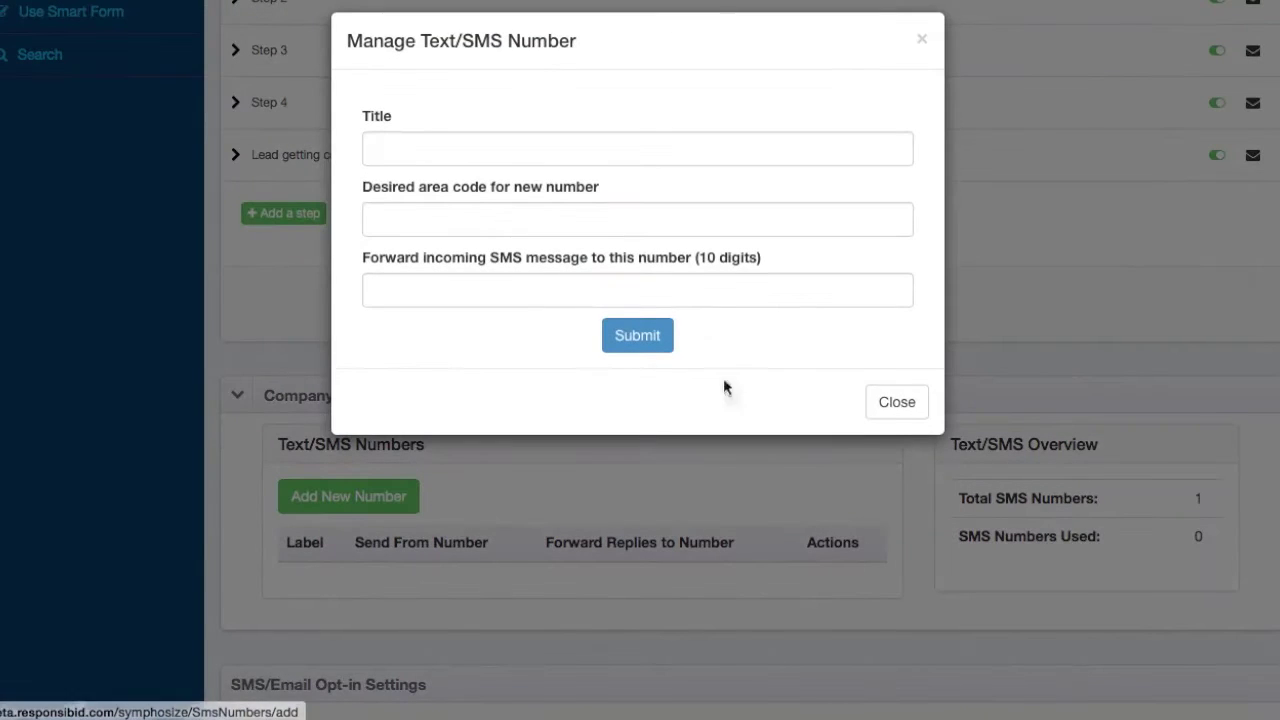
pyautogui.click(606, 154)
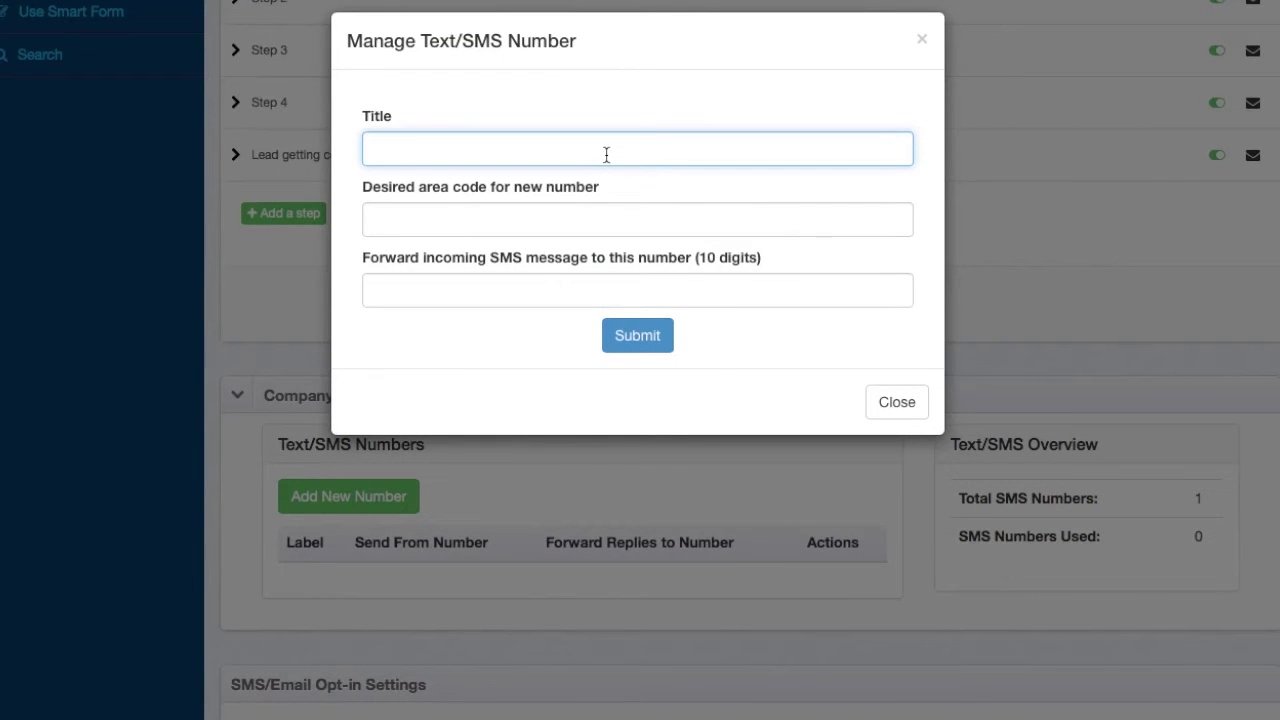
pyautogui.write('Admin texting')
pyautogui.click(493, 226)
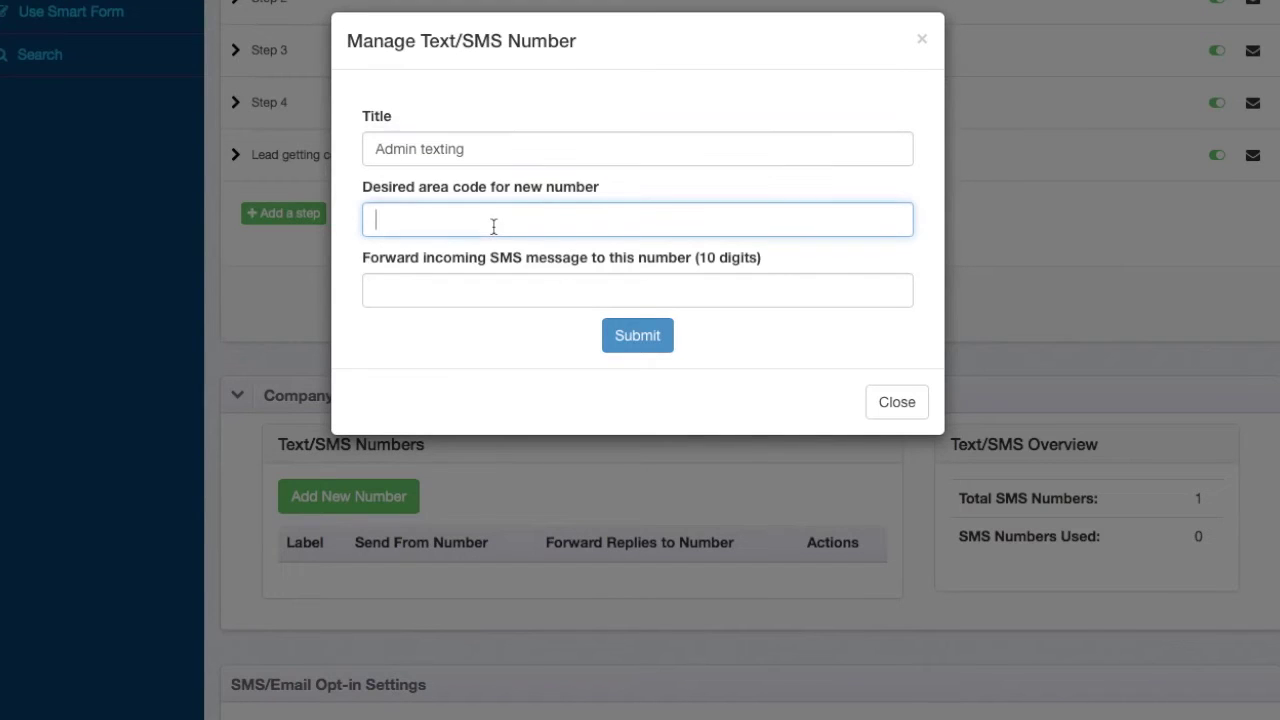
pyautogui.write('480')
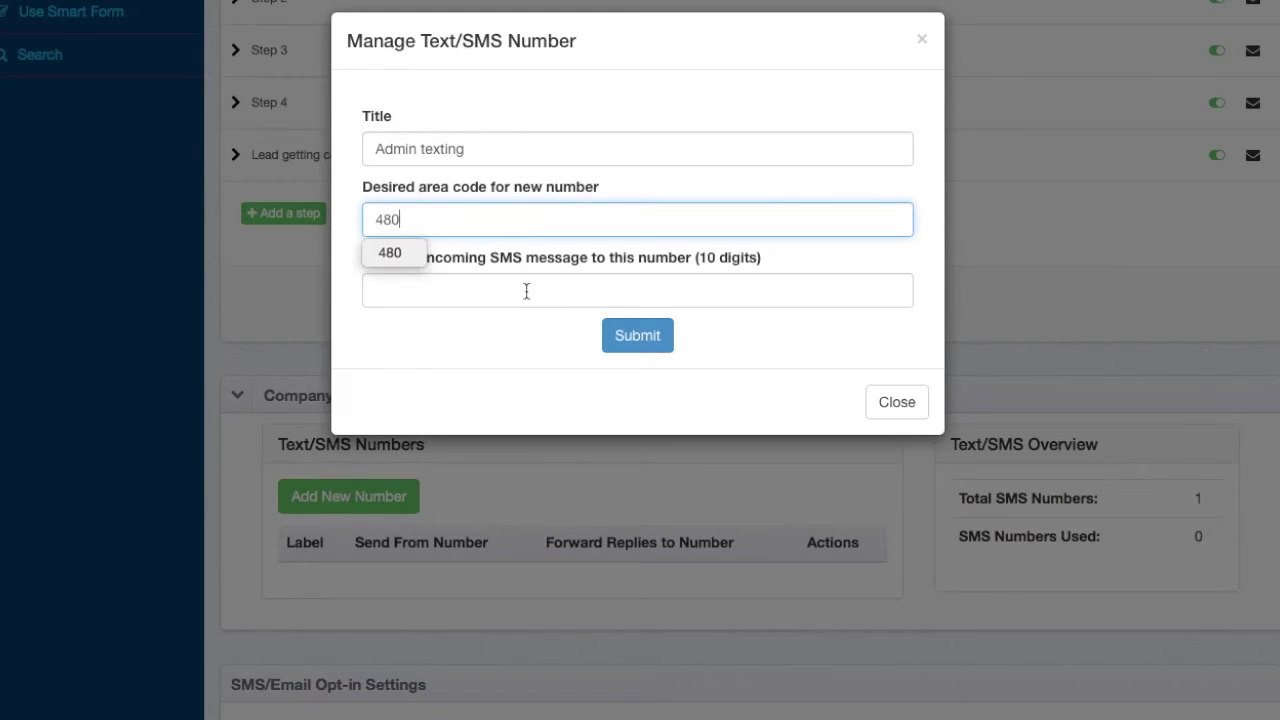
pyautogui.click(526, 291)
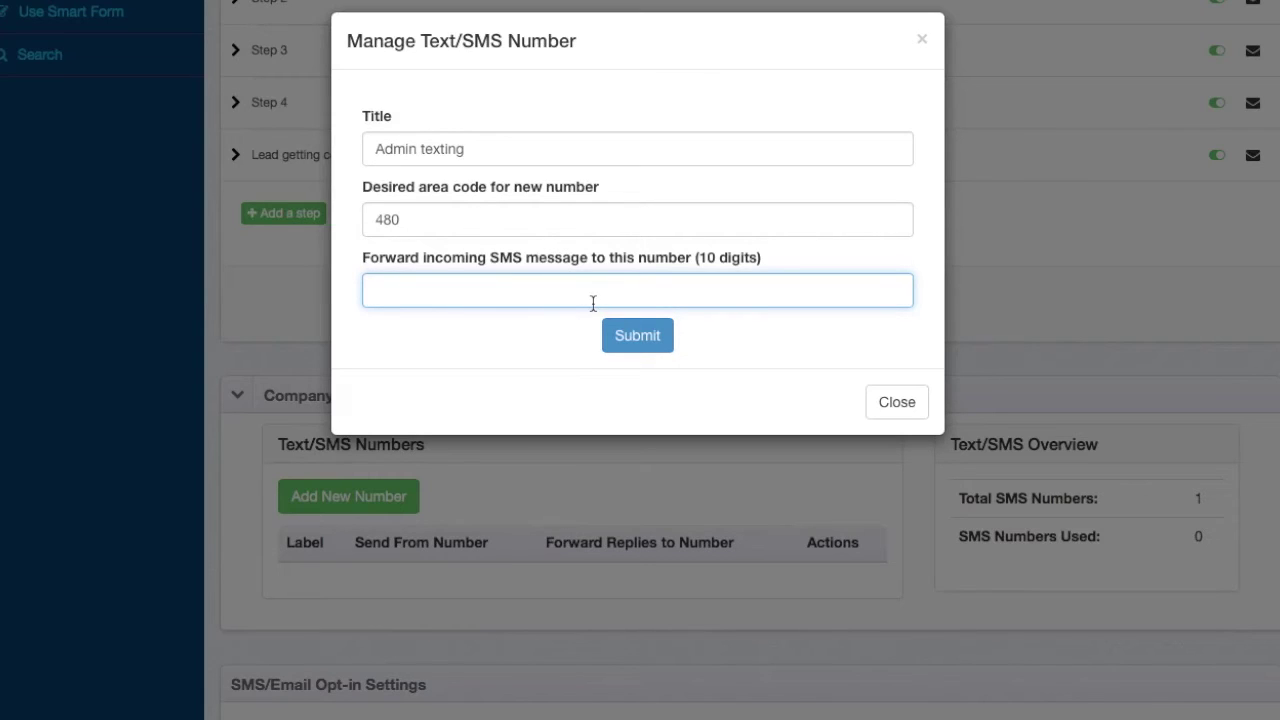
pyautogui.write('1234567890')
pyautogui.click(637, 337)
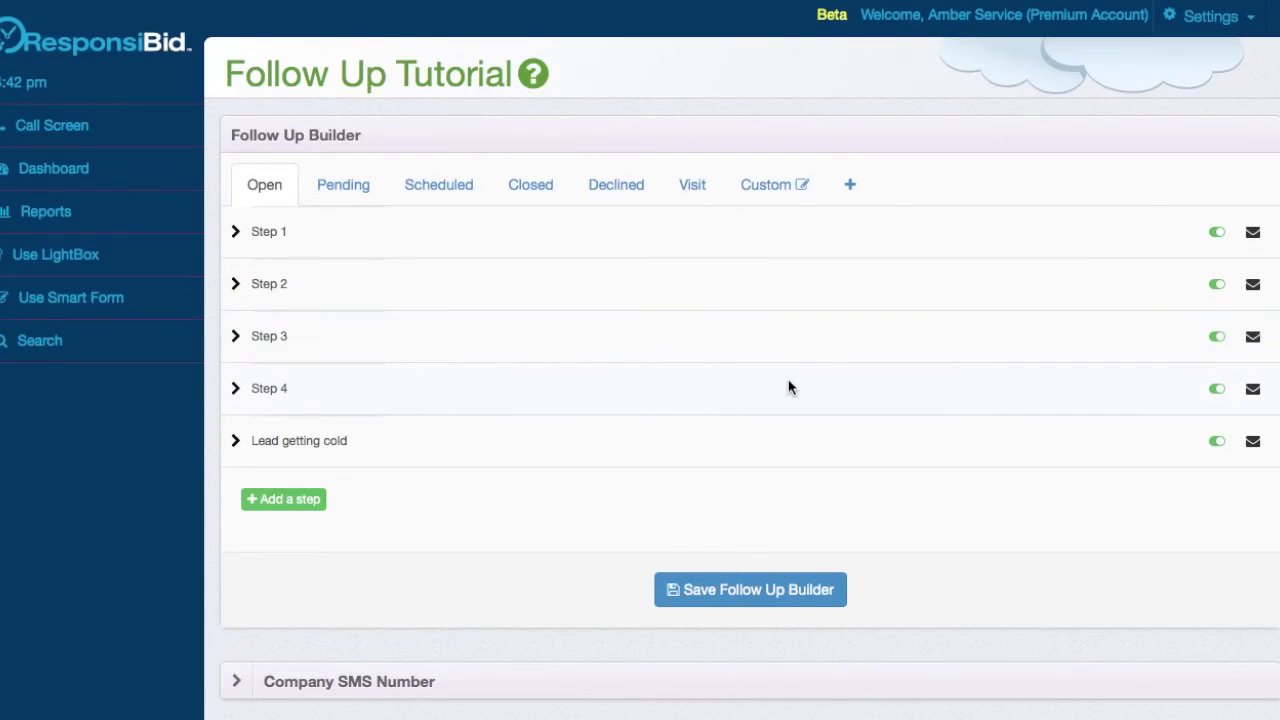
# - Expand Company SMS Number and review the Admin texting row's send-from and forward-replies numbers
pyautogui.scroll(-3, 789, 386)
pyautogui.click(740, 450)
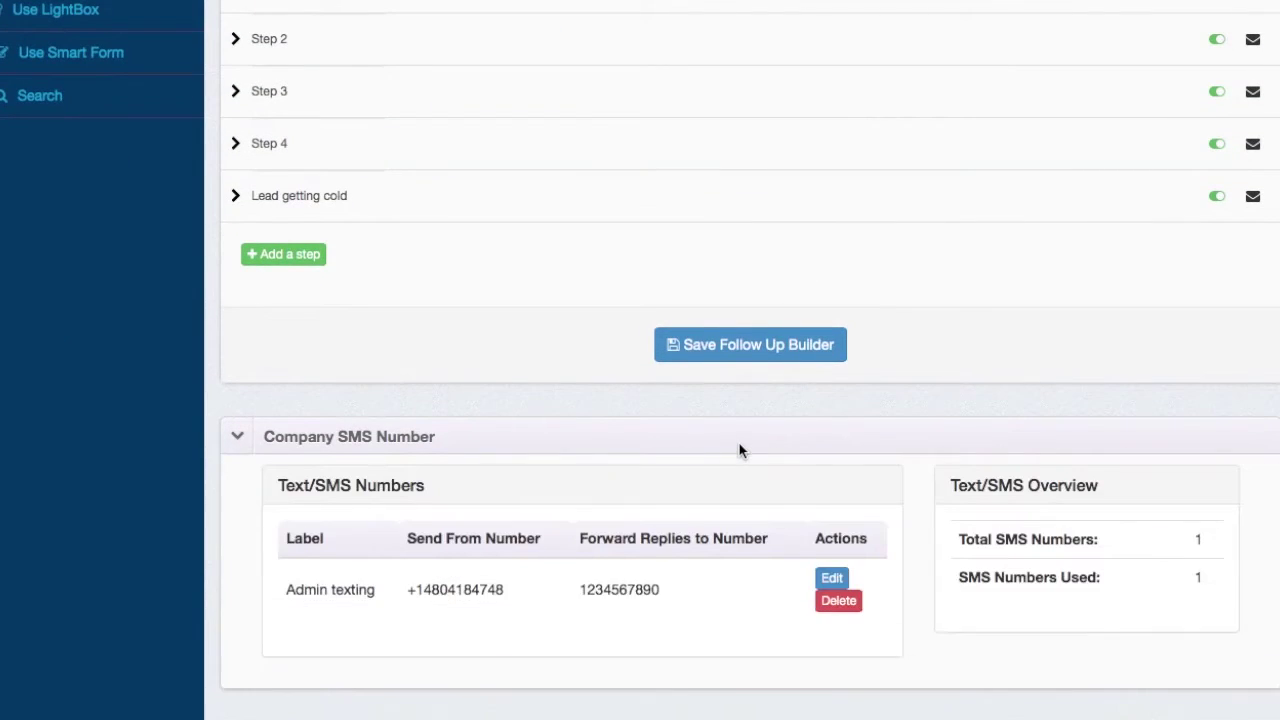
pyautogui.scroll(-1, 600, 500)
pyautogui.moveTo(407, 553); pyautogui.dragTo(477, 580)
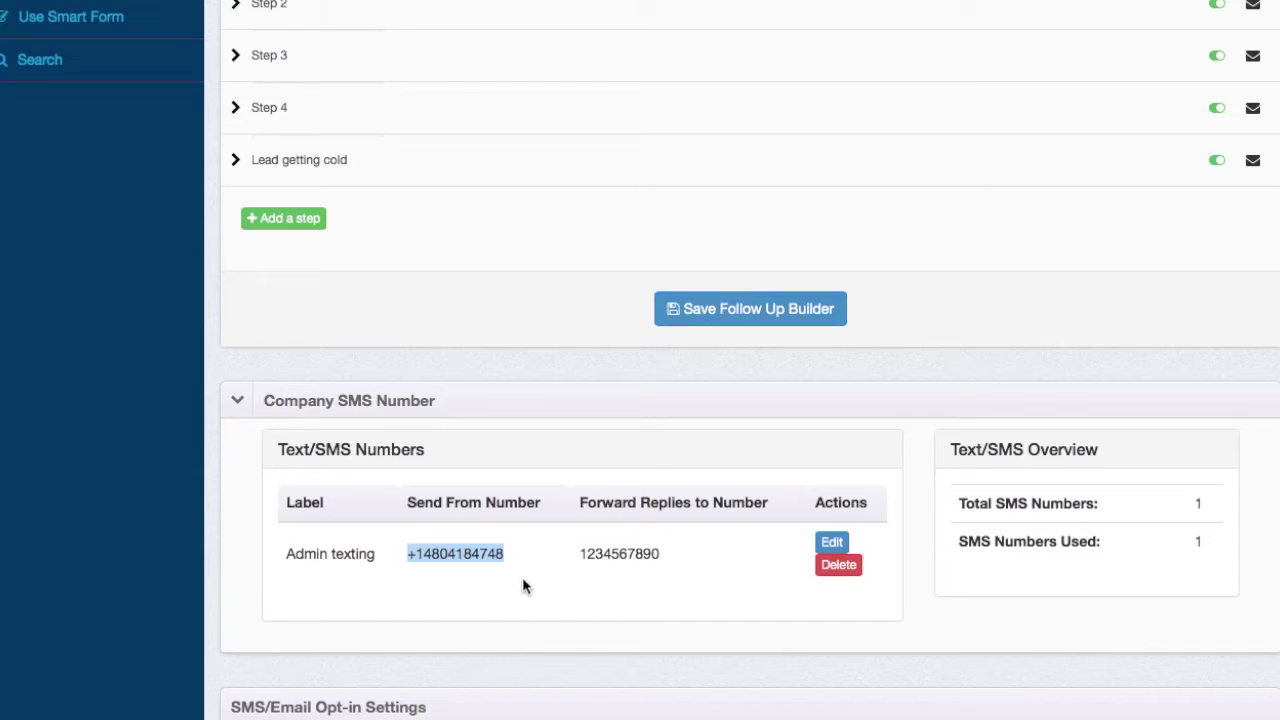
pyautogui.click(522, 577)
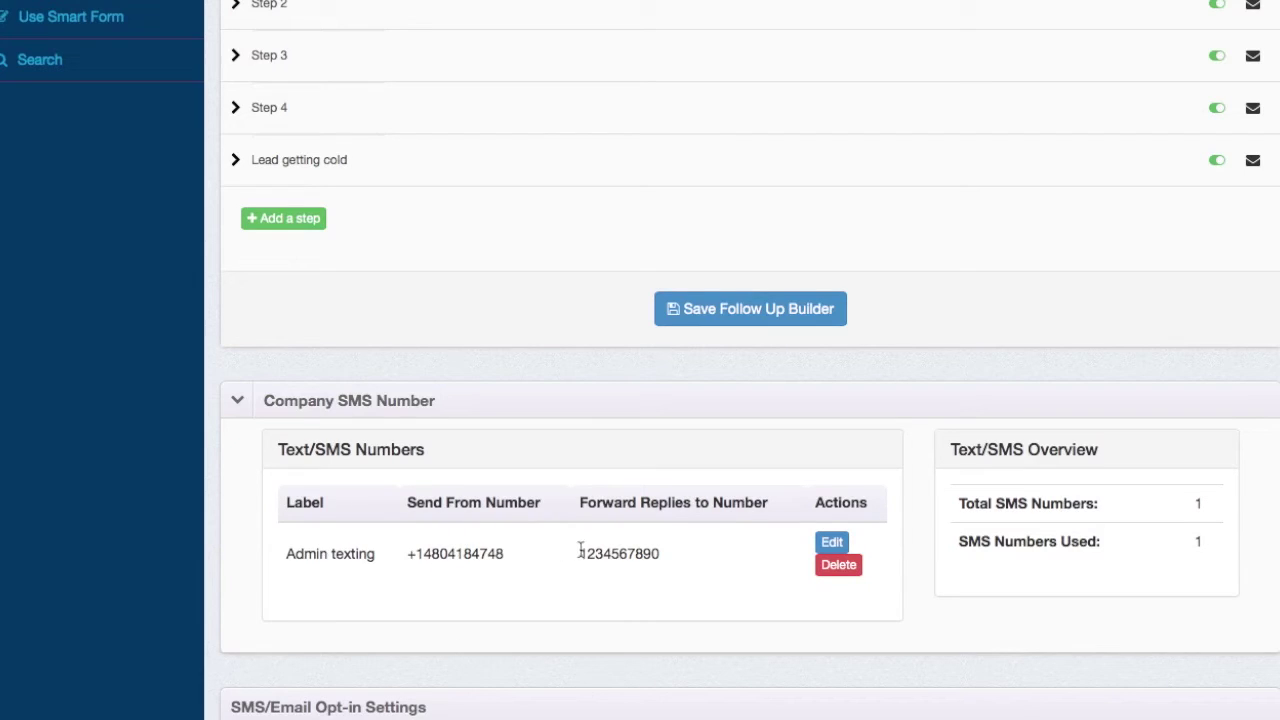
pyautogui.moveTo(578, 556); pyautogui.dragTo(672, 558)
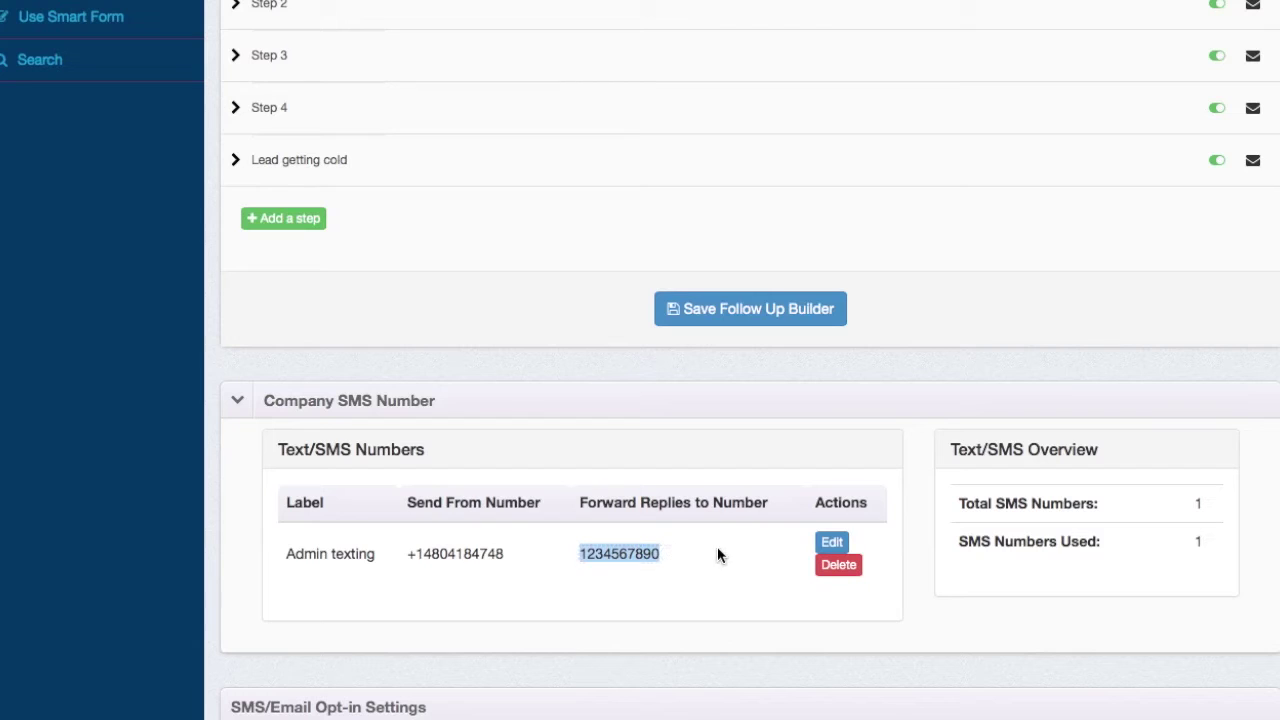
pyautogui.click(685, 561)
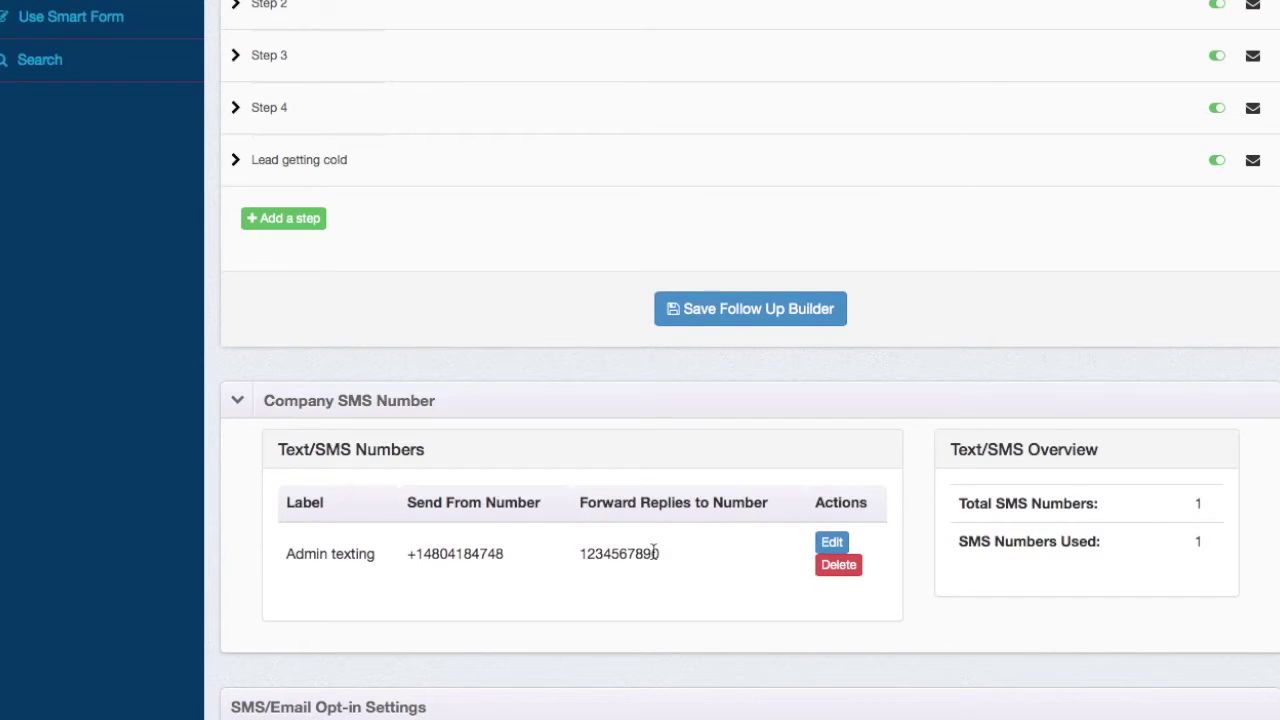
pyautogui.scroll(-5, 653, 551)
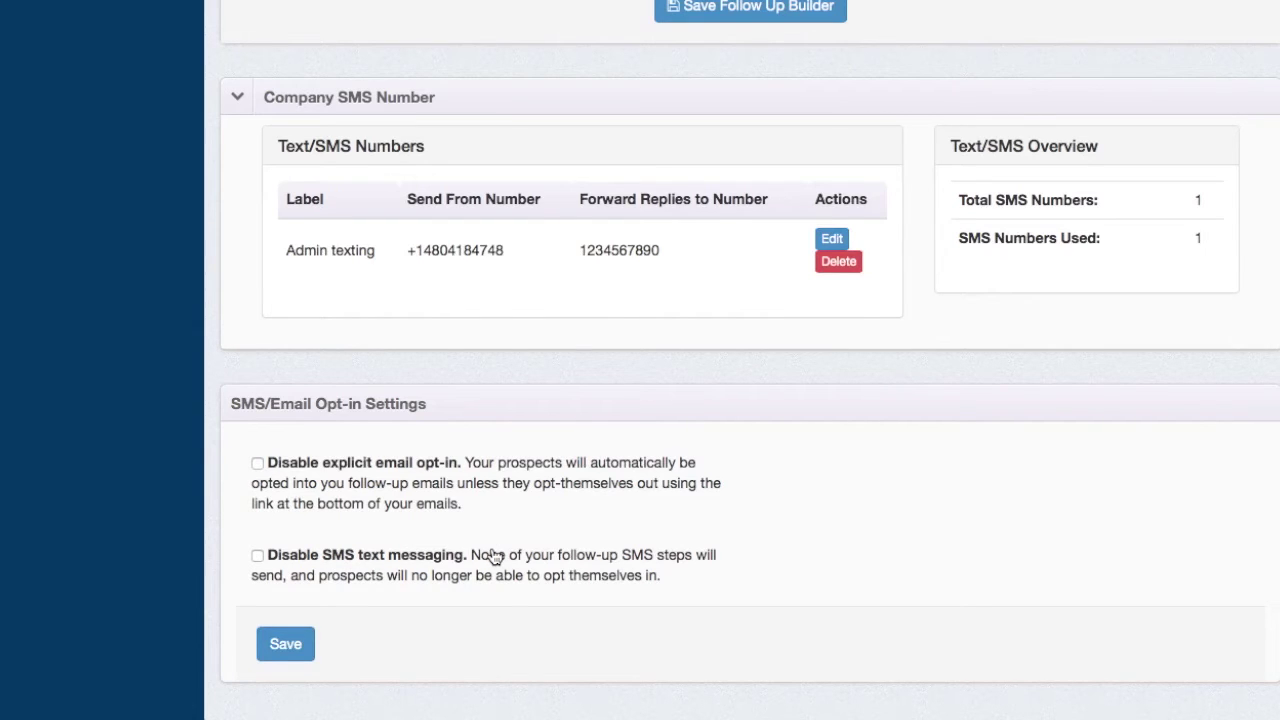
pyautogui.scroll(1, 493, 556)
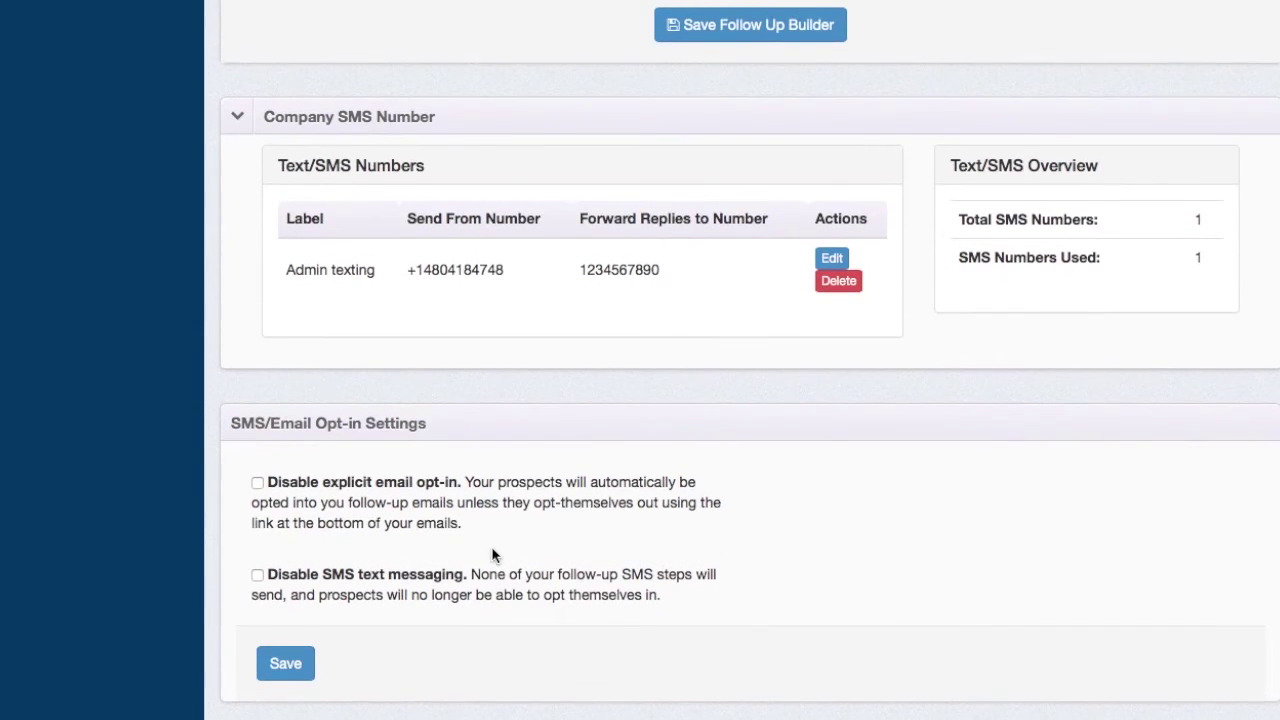
pyautogui.scroll(10, 493, 556)
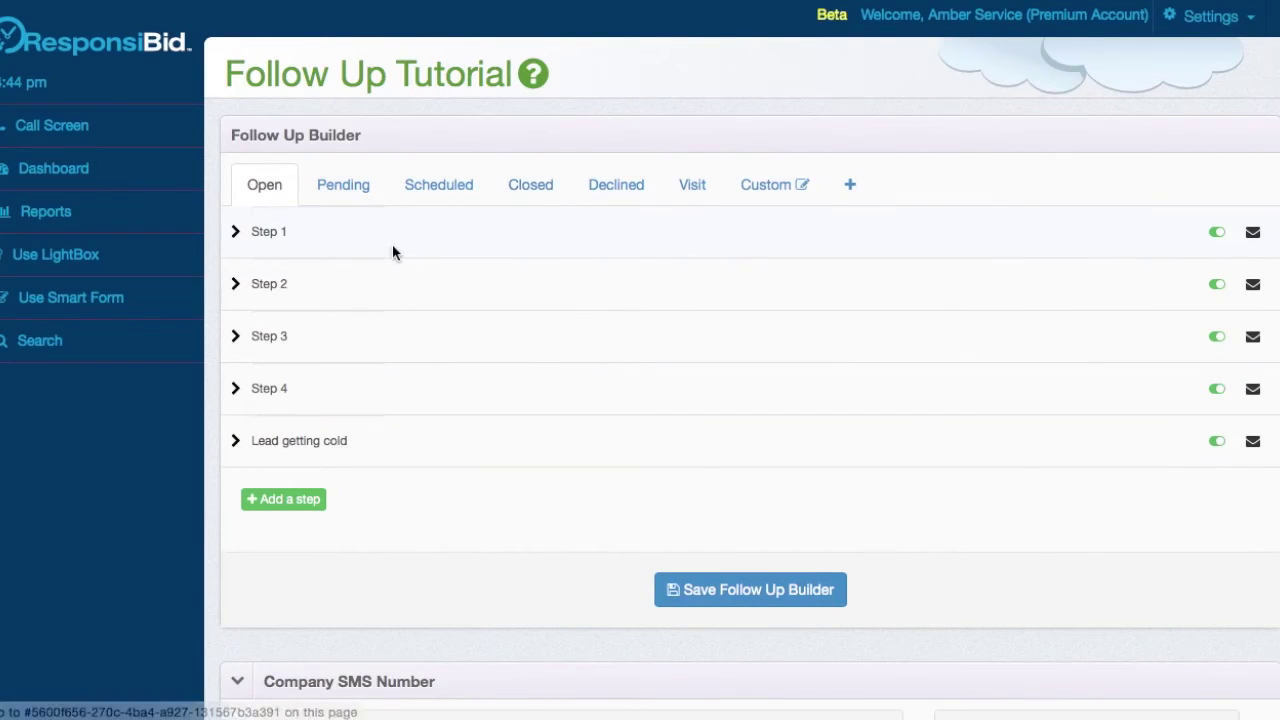
# - Switch to the Scheduled tab and briefly expand, then collapse, the Appt confirmation step
pyautogui.click(448, 188)
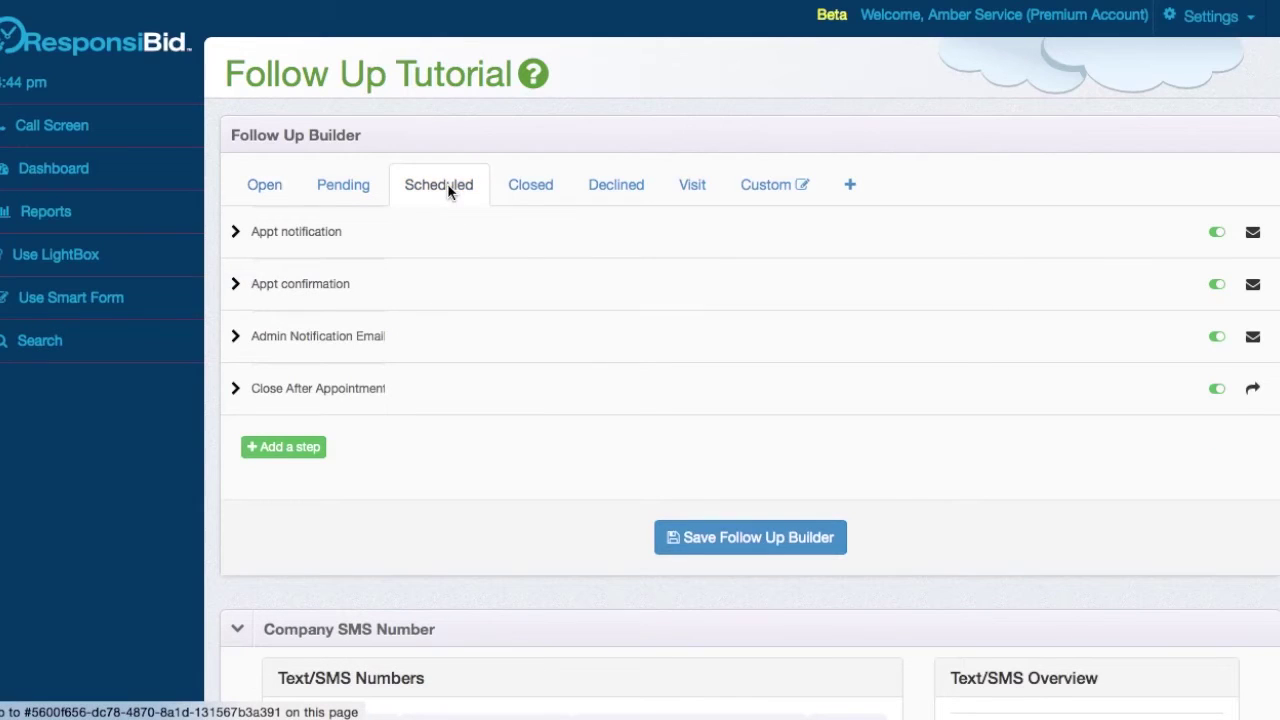
pyautogui.click(674, 287)
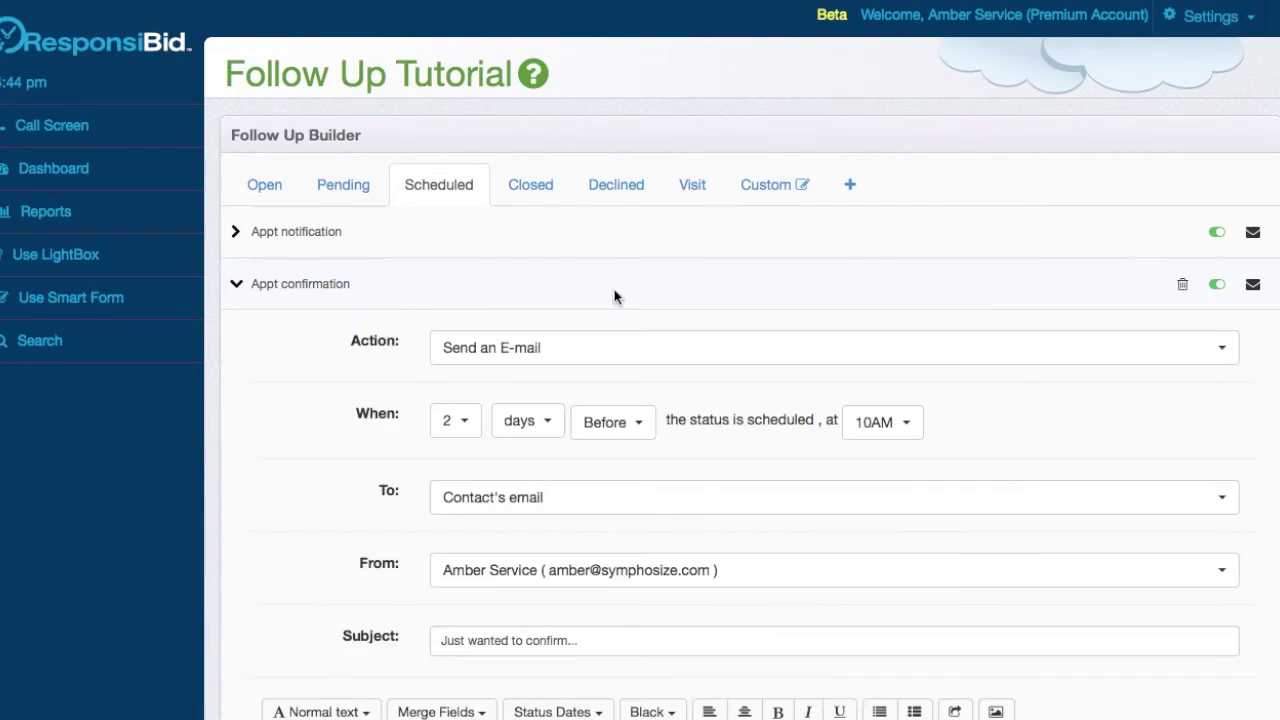
pyautogui.scroll(-5, 674, 314)
pyautogui.scroll(5, 674, 314)
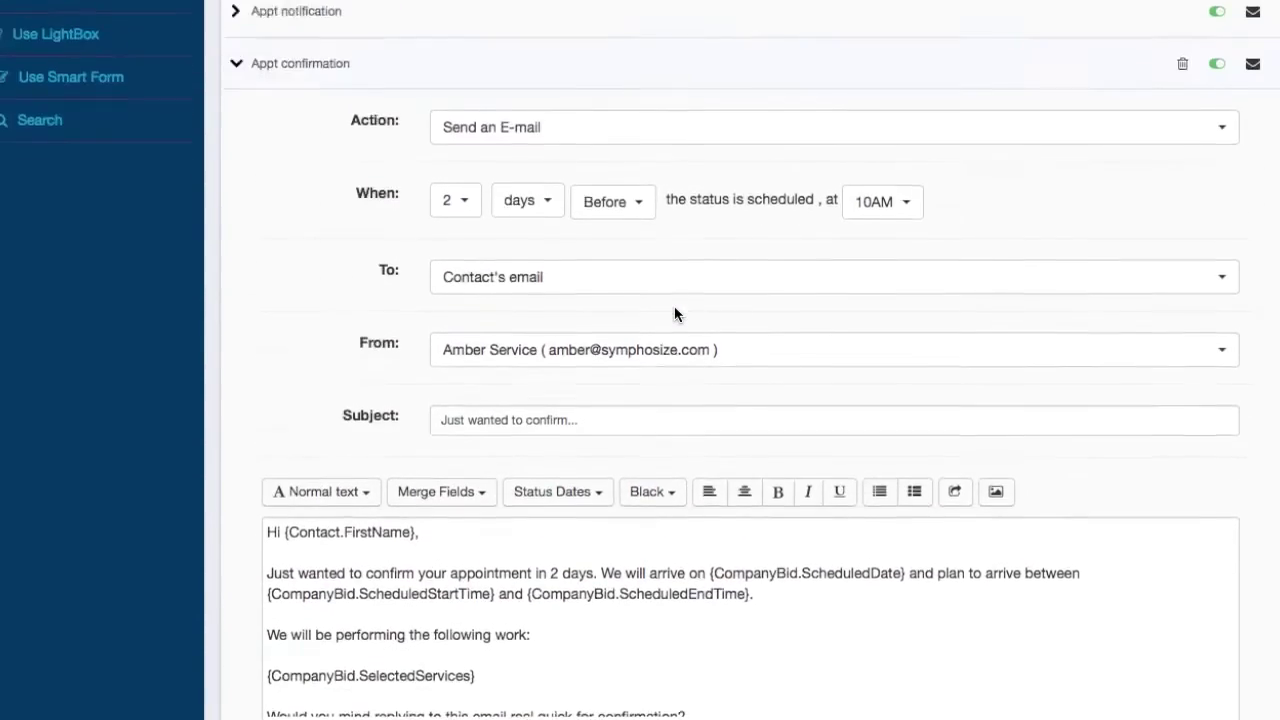
pyautogui.click(663, 260)
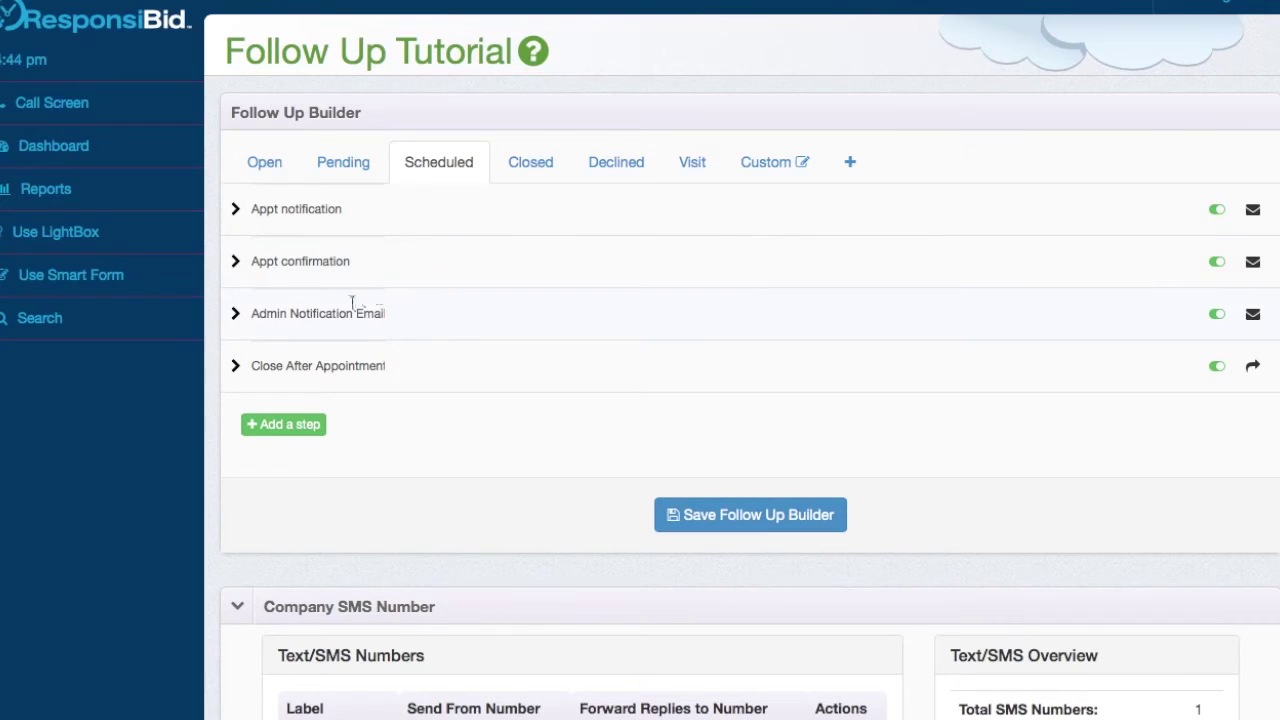
# - Add Step 5 to the Scheduled sequence as a Send a SMS/Text action, 2 days Before
pyautogui.click(311, 426)
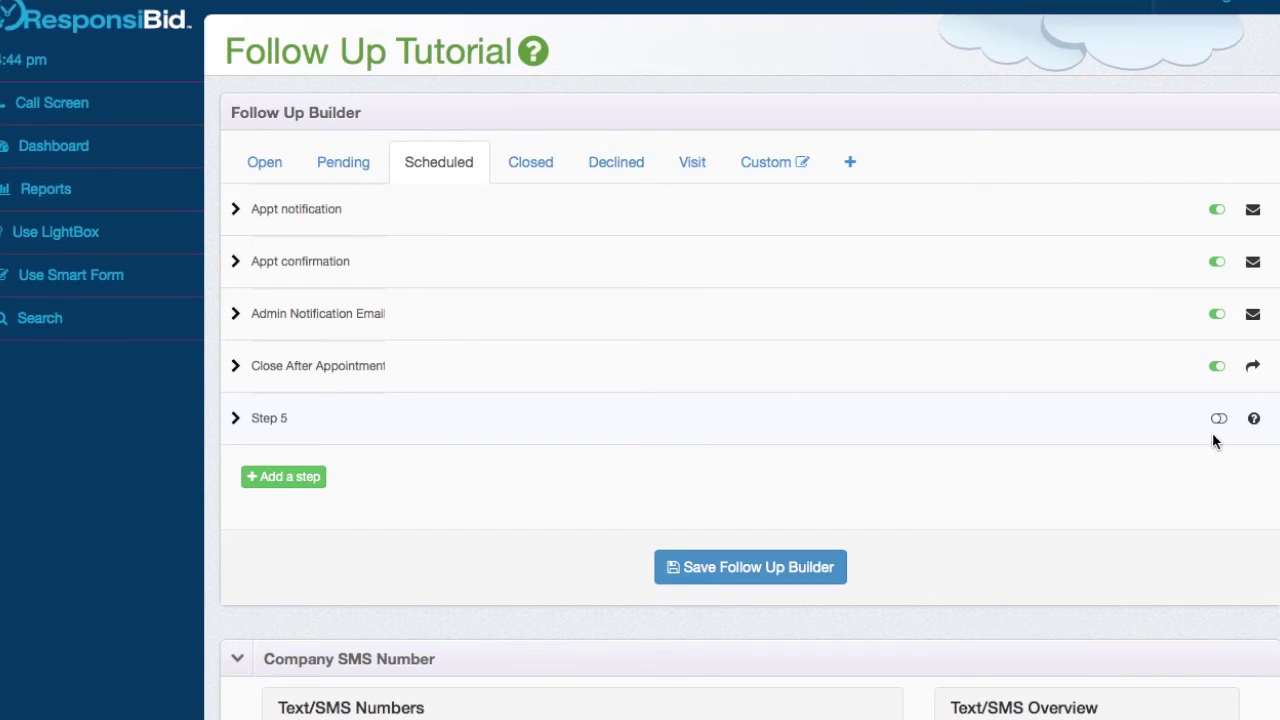
pyautogui.click(940, 429)
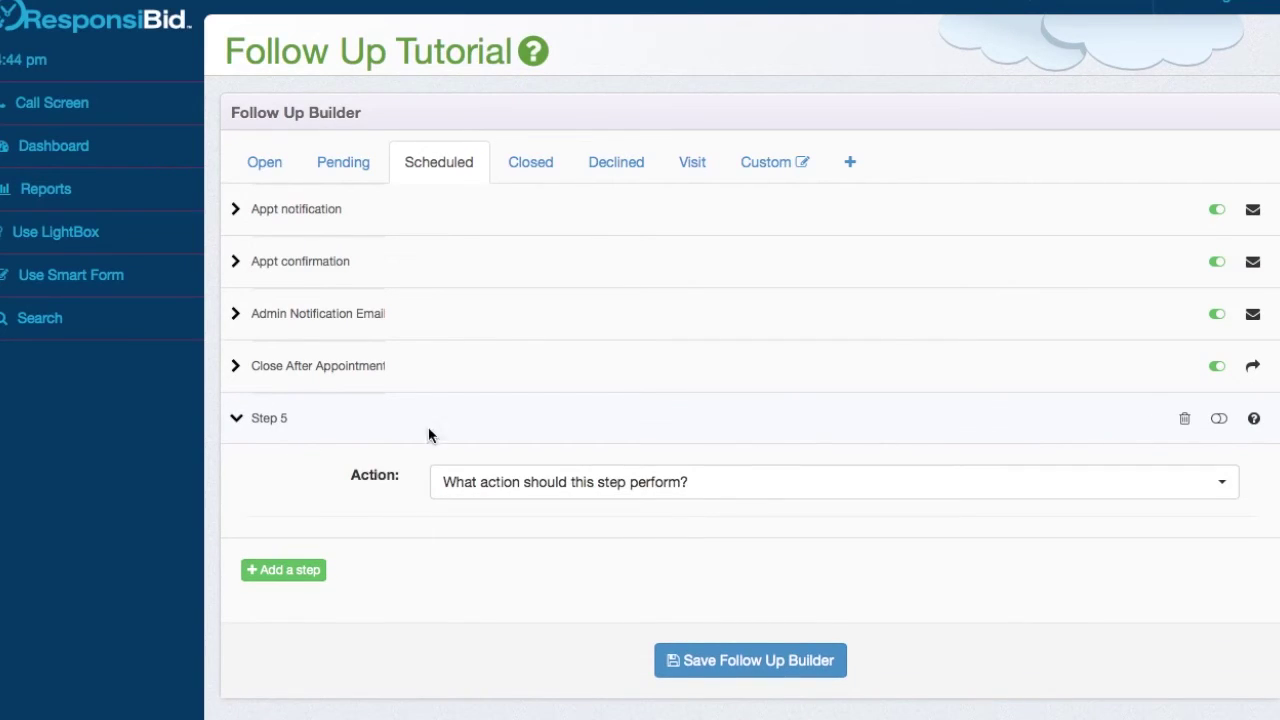
pyautogui.click(580, 485)
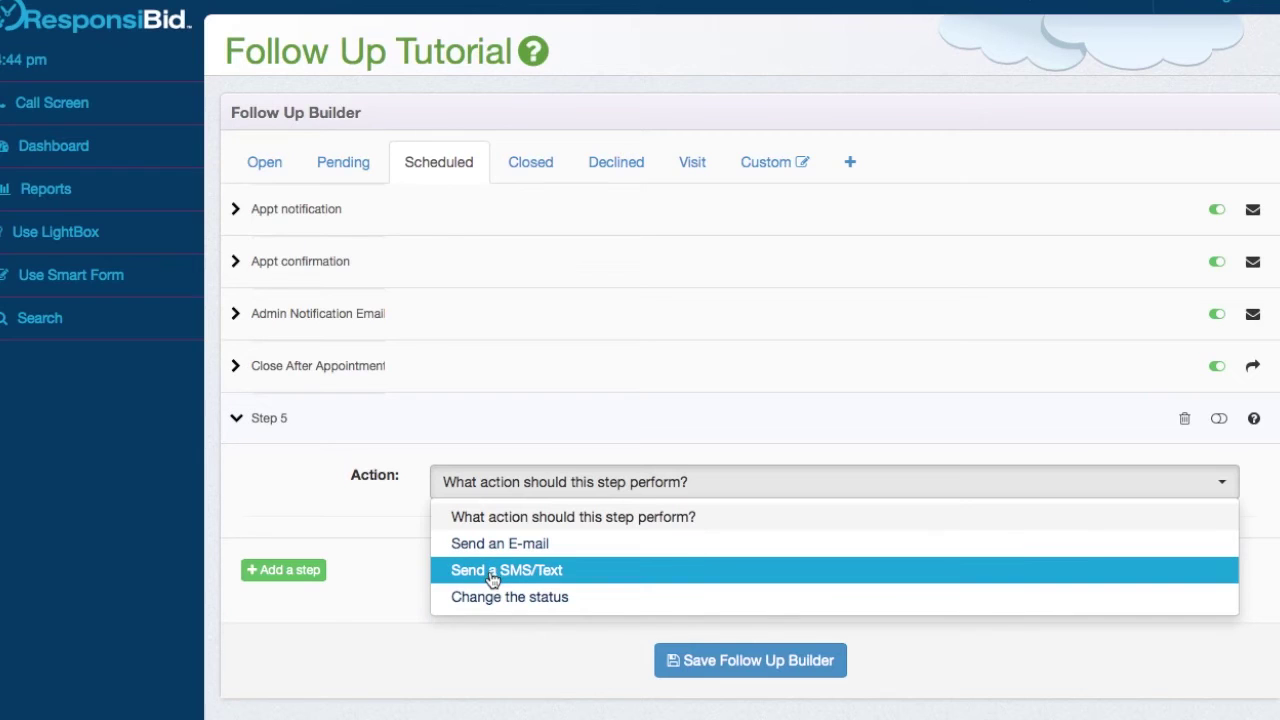
pyautogui.click(493, 575)
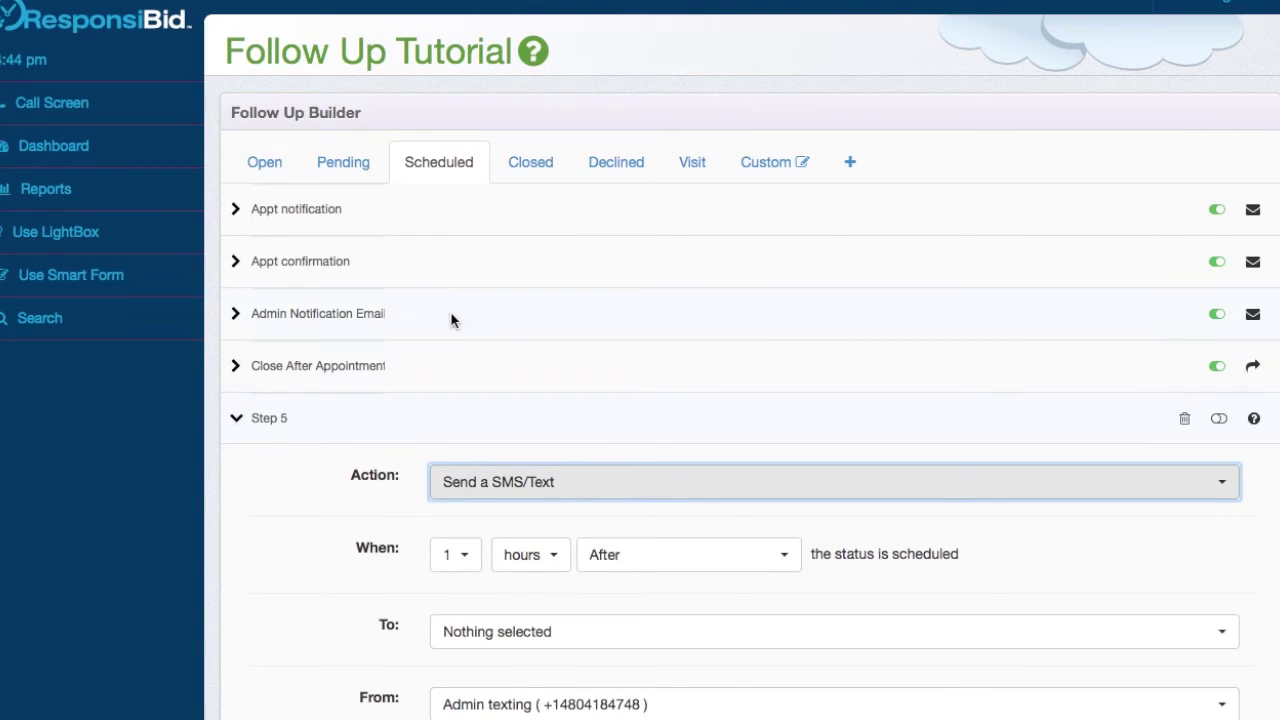
pyautogui.click(468, 560)
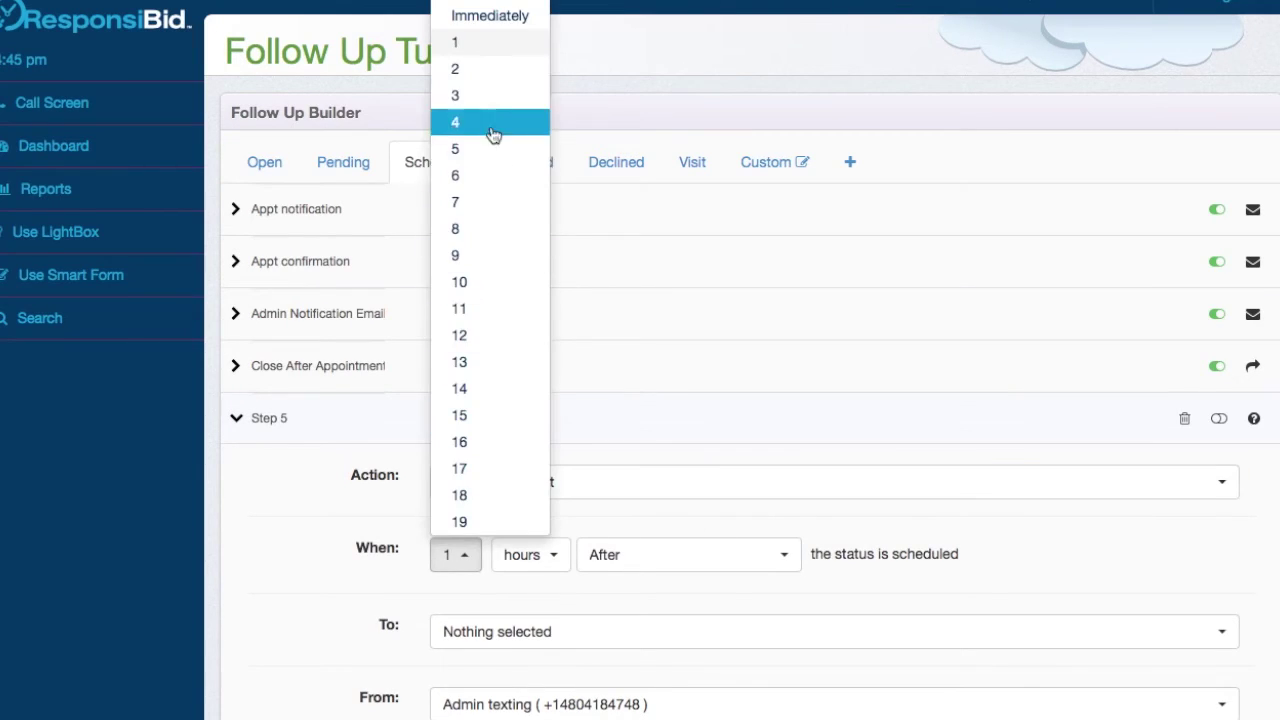
pyautogui.click(488, 70)
pyautogui.click(532, 558)
pyautogui.click(530, 621)
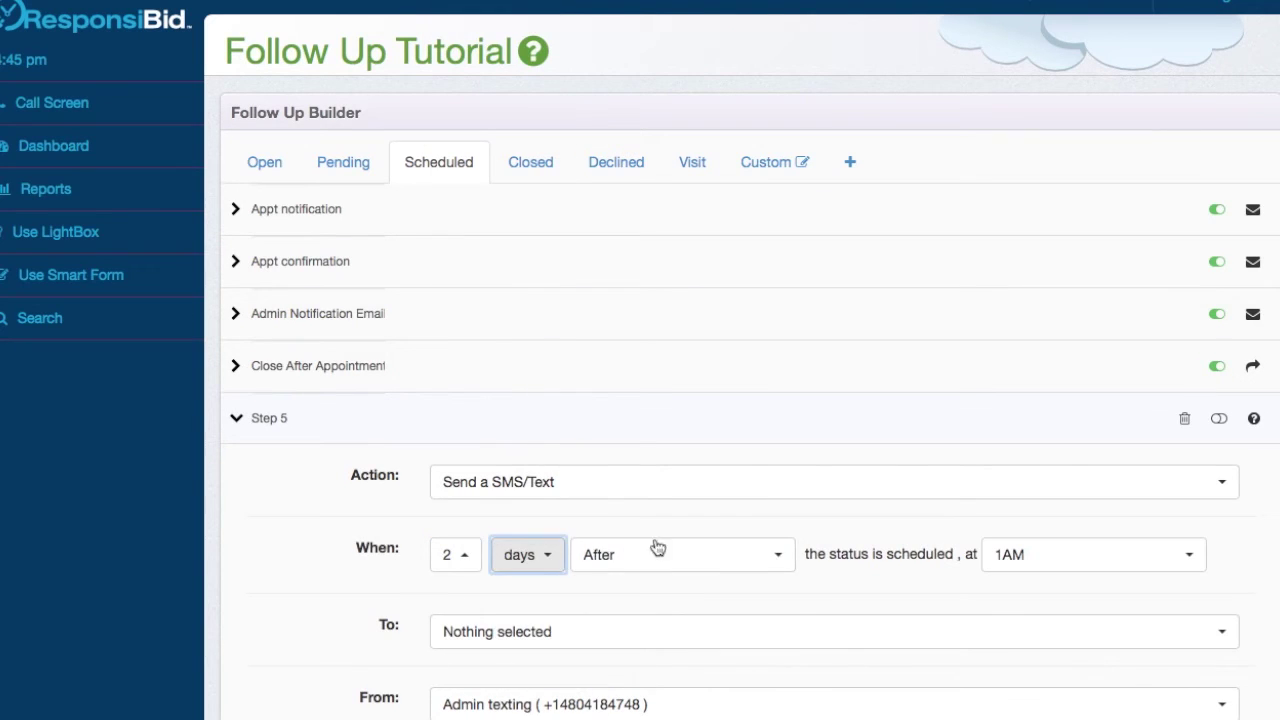
pyautogui.click(657, 558)
pyautogui.click(648, 623)
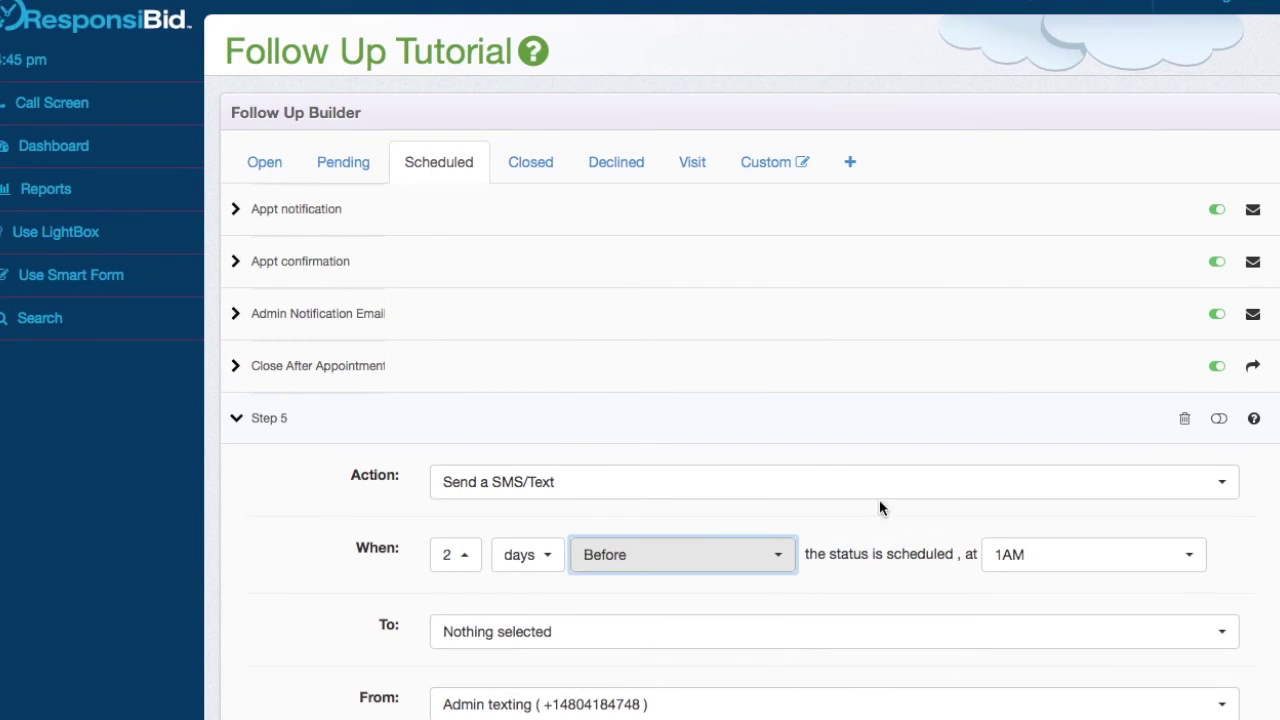
# - Set Step 5's send time to 10AM, checking Appt confirmation's timing for comparison
pyautogui.click(593, 267)
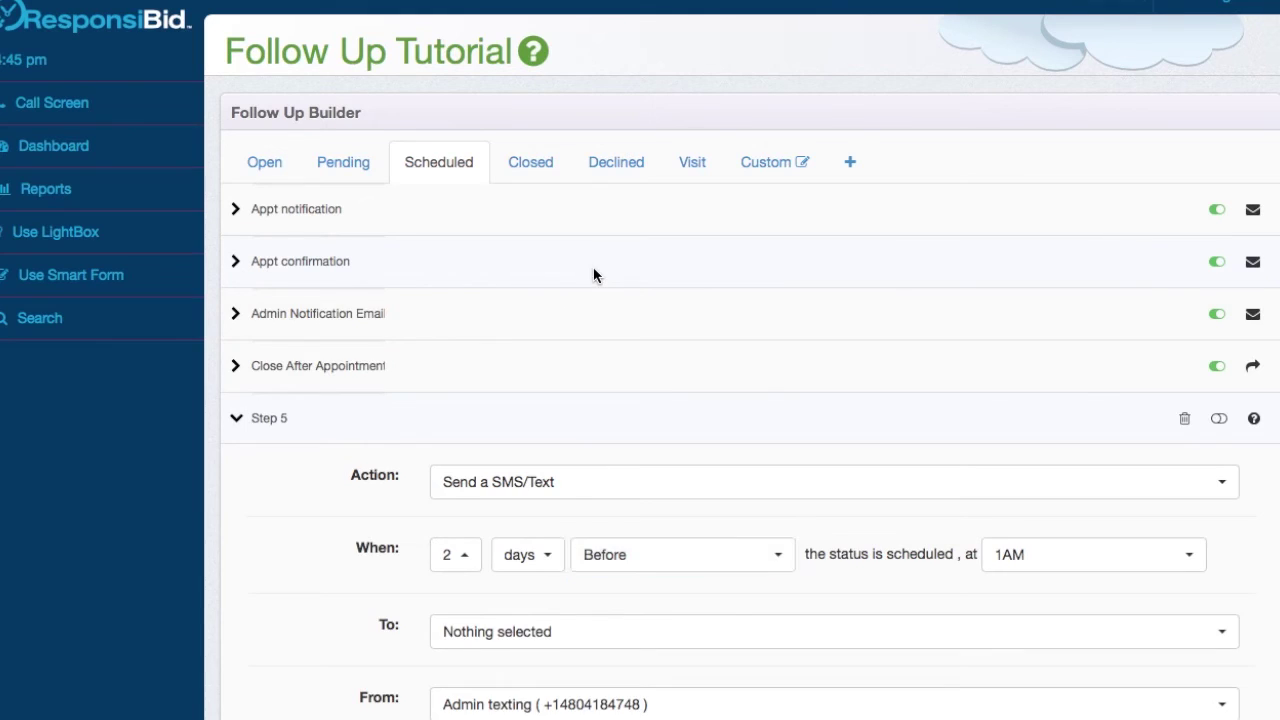
pyautogui.click(605, 266)
pyautogui.click(1071, 564)
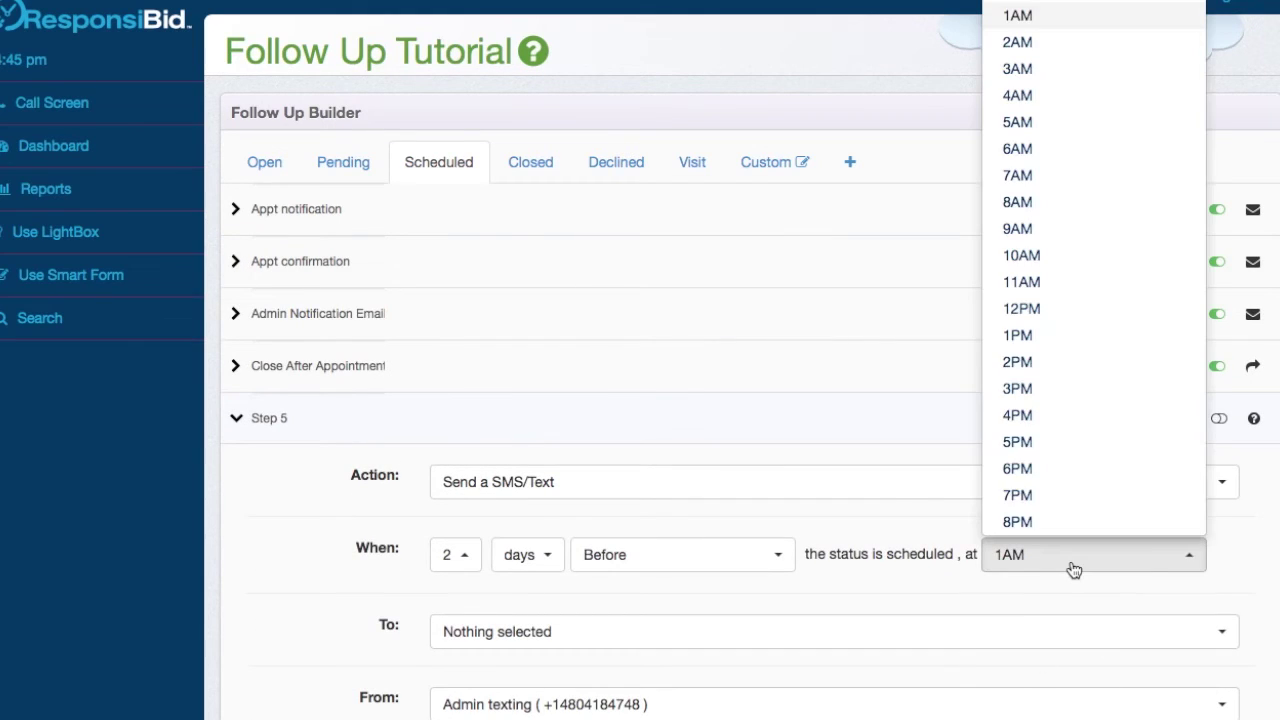
pyautogui.click(1021, 257)
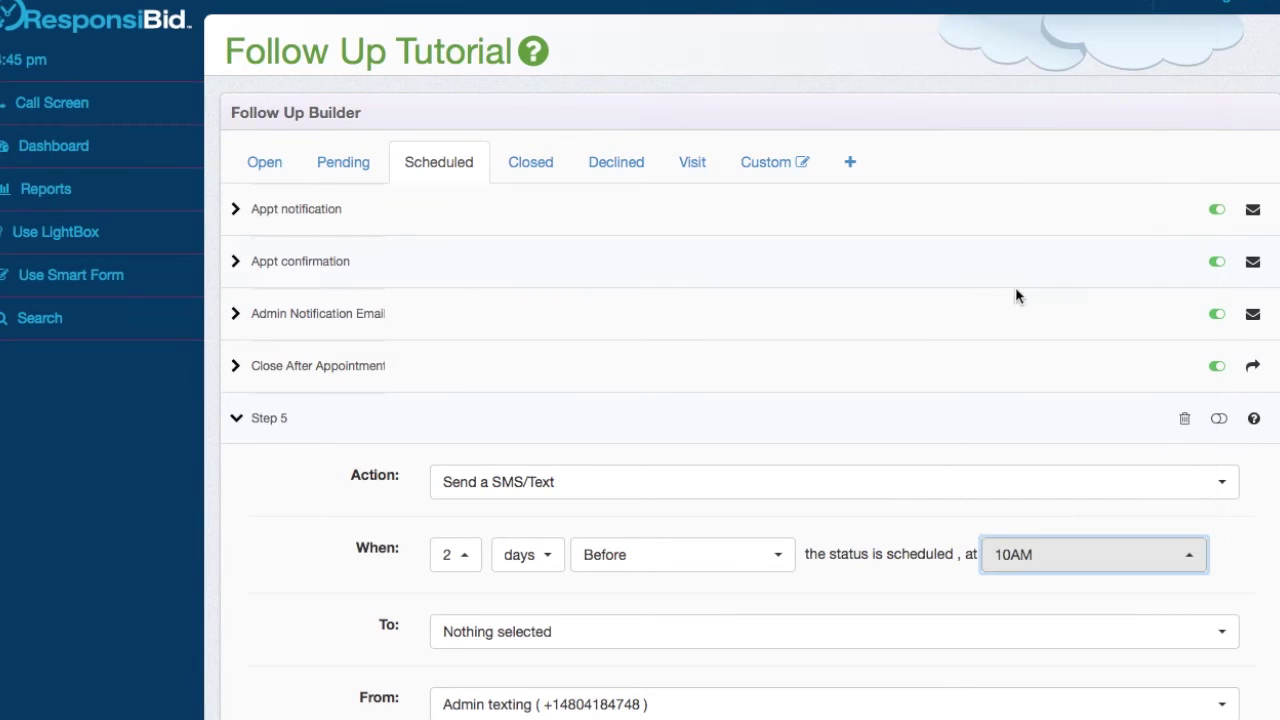
pyautogui.scroll(-2, 634, 546)
# - Address the text to the contact's opted-in phone number, sent from Admin texting
pyautogui.click(615, 538)
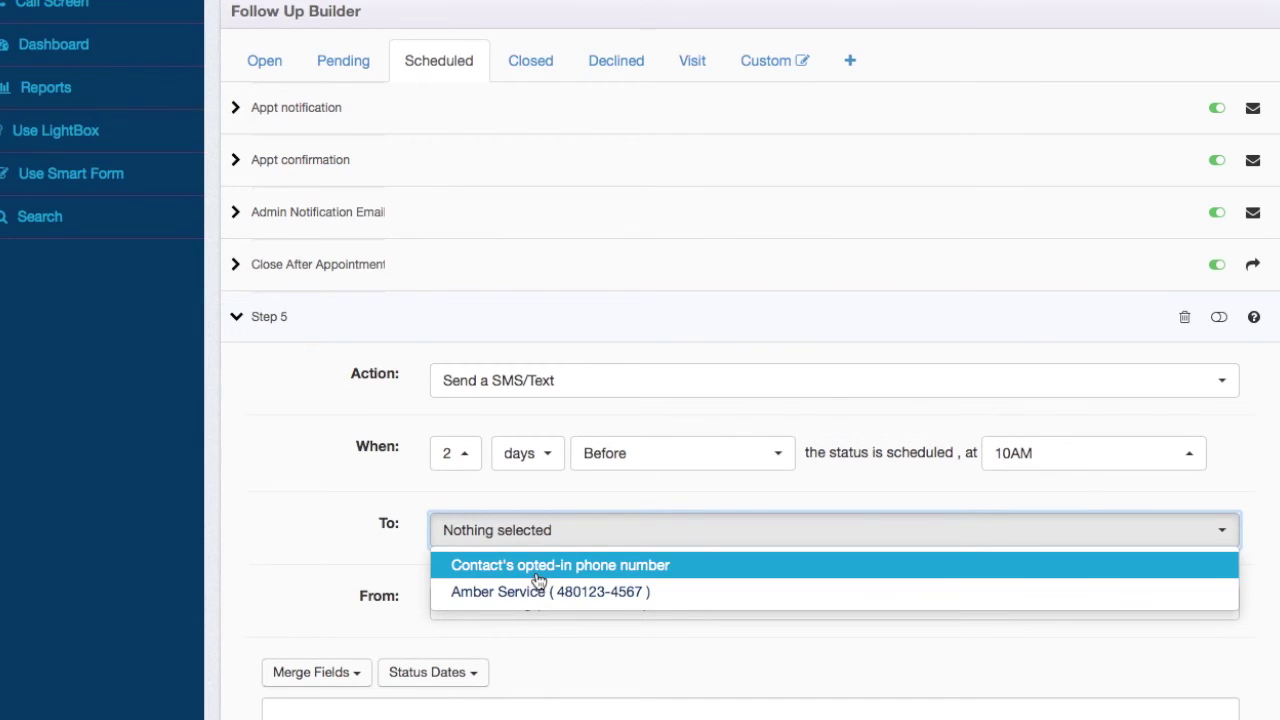
pyautogui.click(538, 578)
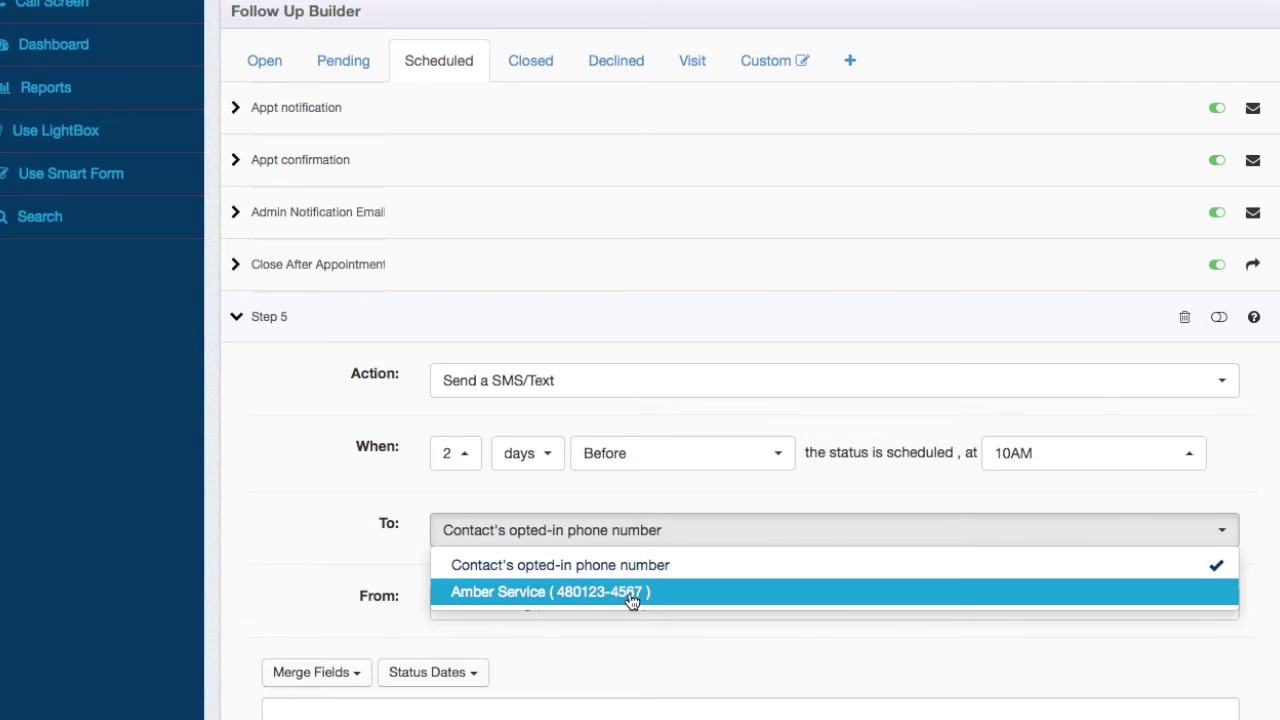
pyautogui.click(431, 506)
pyautogui.click(545, 602)
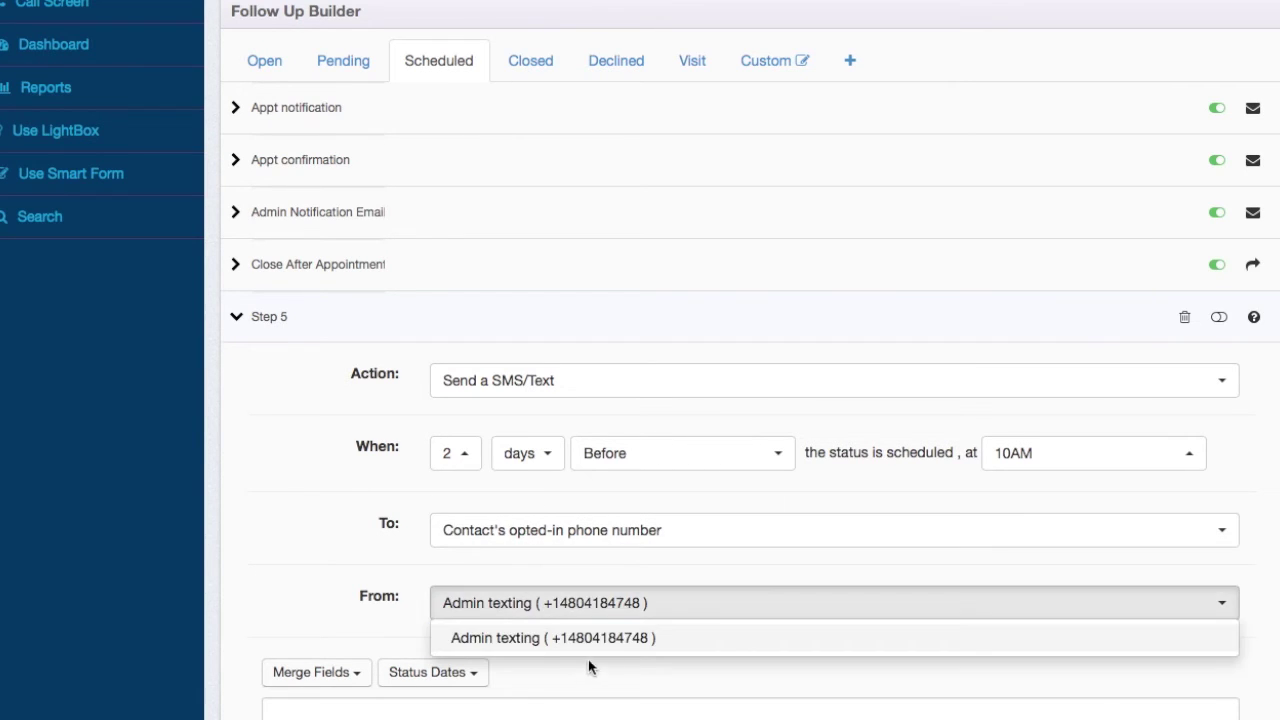
pyautogui.click(403, 592)
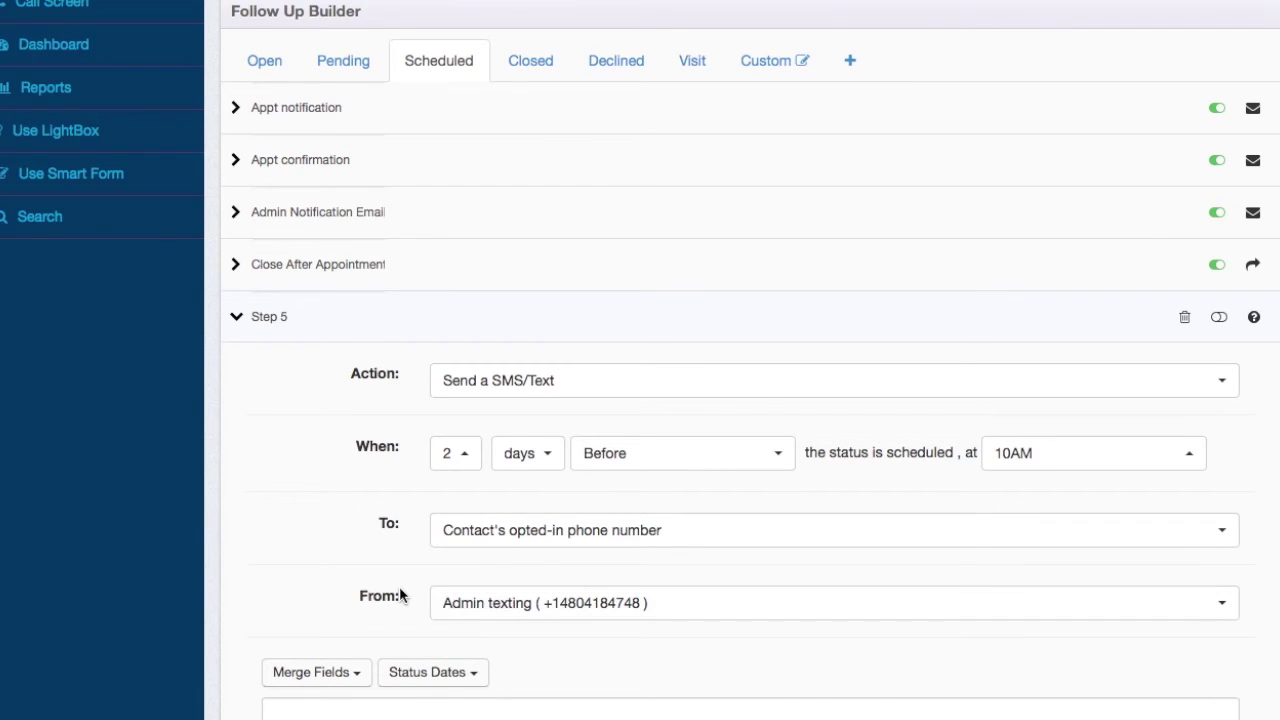
pyautogui.scroll(-3, 423, 500)
pyautogui.click(424, 500)
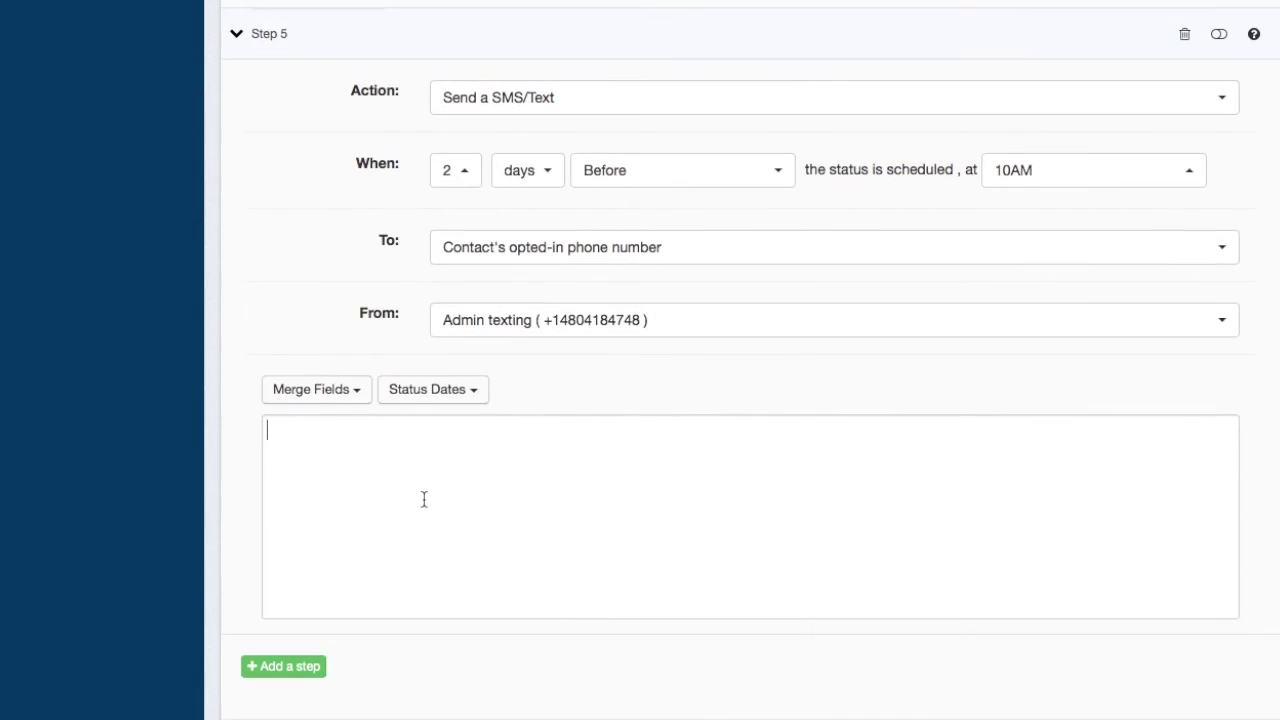
# - Type a message from All Clean Windows confirming the appointment in 2 days
pyautogui.write("We'd like to confirm our appointment with you in 2 days. Are you still good to have us over and perform the work?")
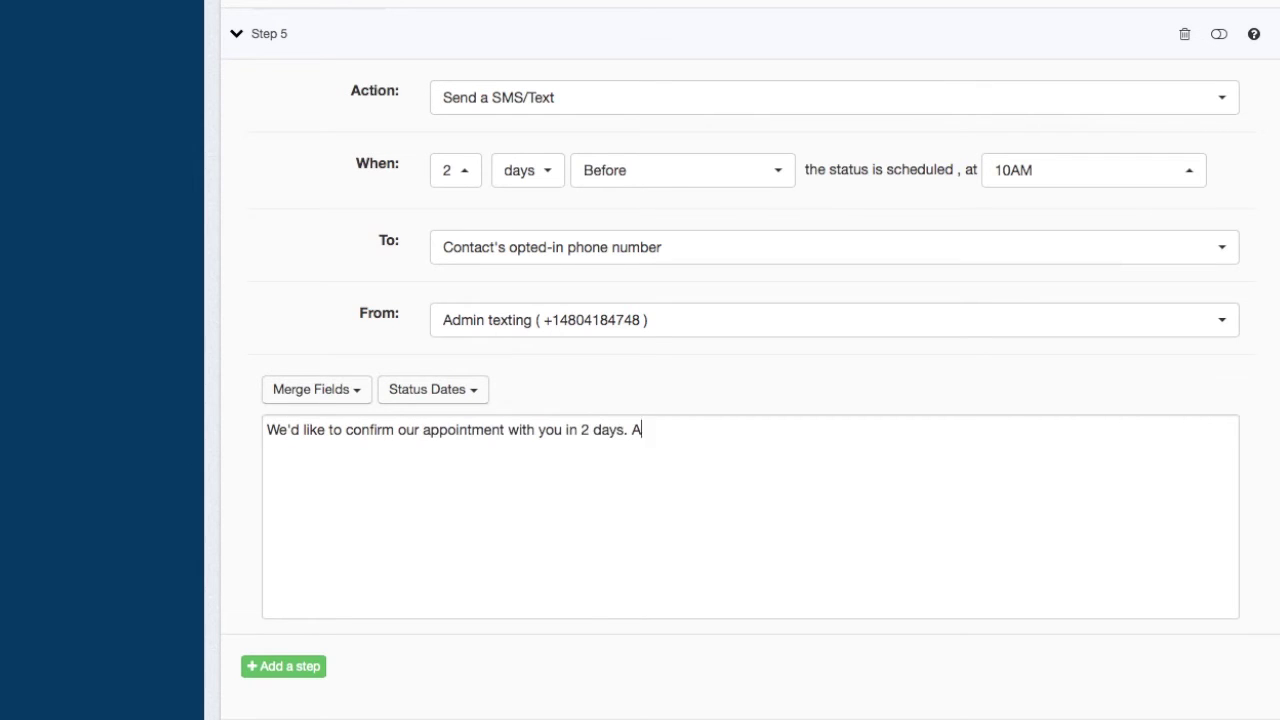
pyautogui.click(268, 432)
pyautogui.write('Hi, this is Curt from All Clean Windows!')
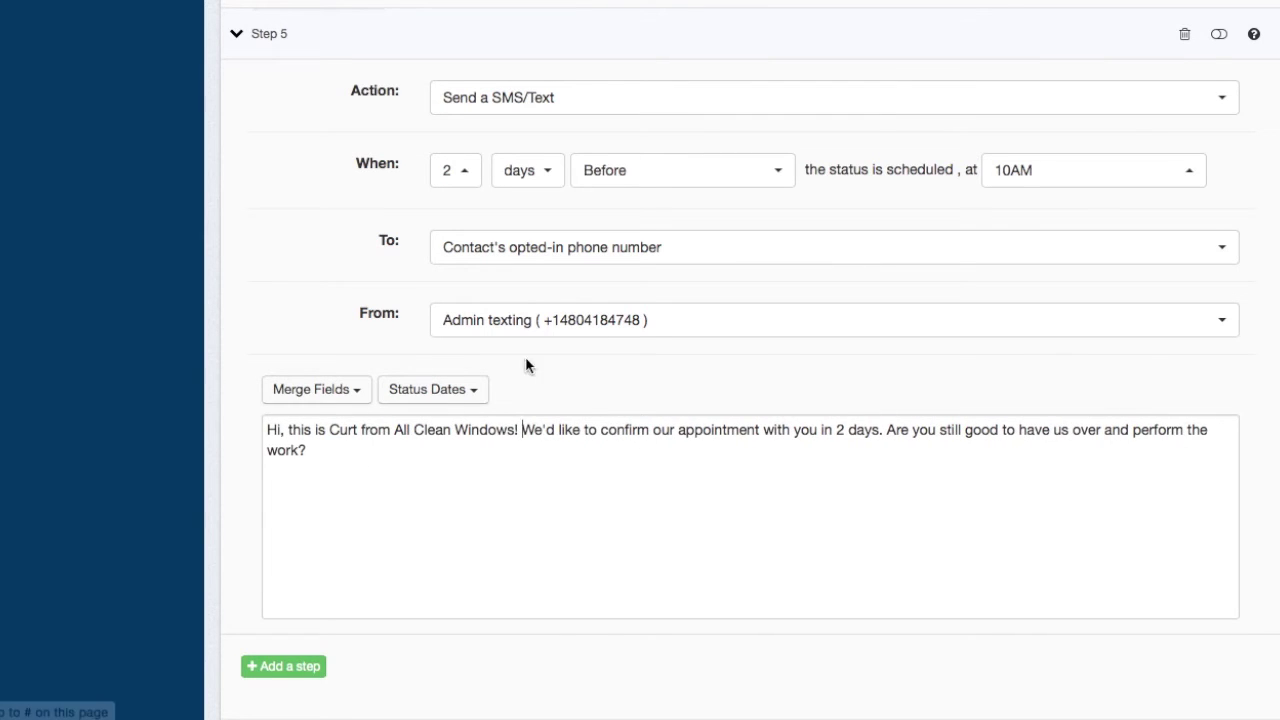
pyautogui.click(388, 456)
# - Add 'We plan to arrive between' Scheduled Beginning 'and' Scheduled Ending Arrival Time fields
pyautogui.click(430, 389)
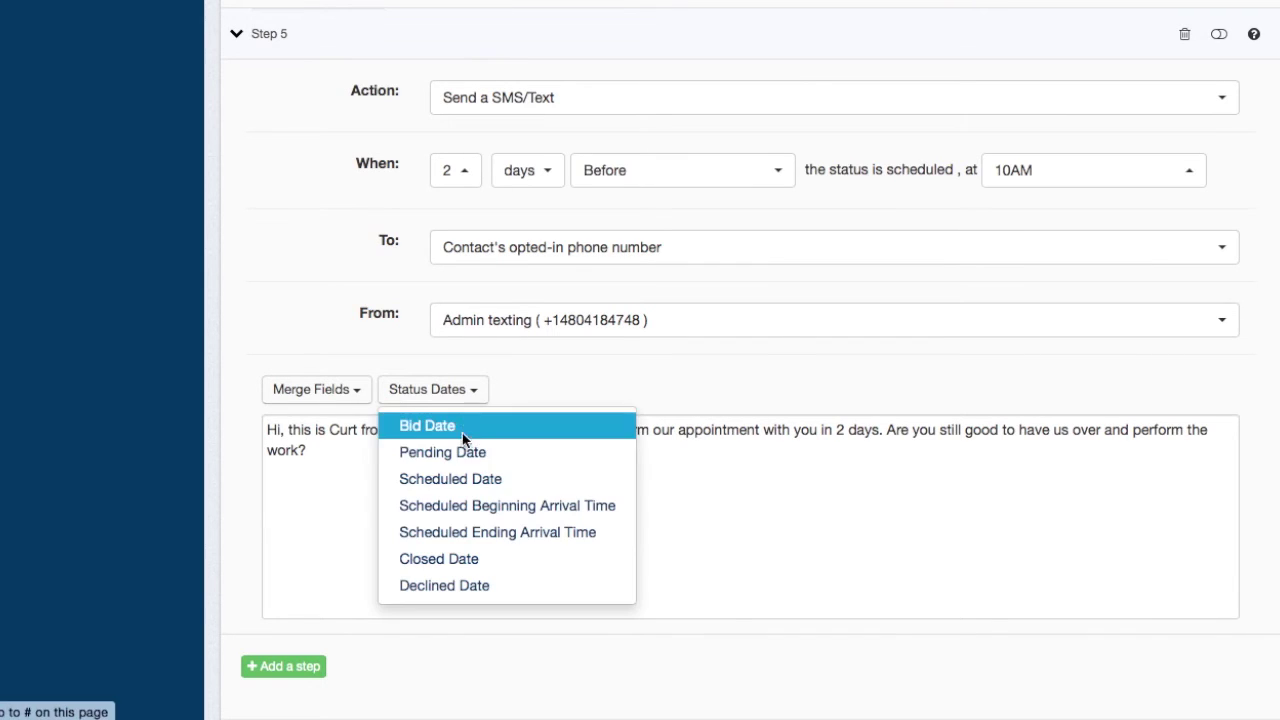
pyautogui.click(463, 505)
pyautogui.click(470, 389)
pyautogui.click(480, 531)
pyautogui.click(307, 451)
pyautogui.write('We plan to arrive between {CompanyBid.ScheduledStartTime}{CompanyBid.ScheduledEndTime')
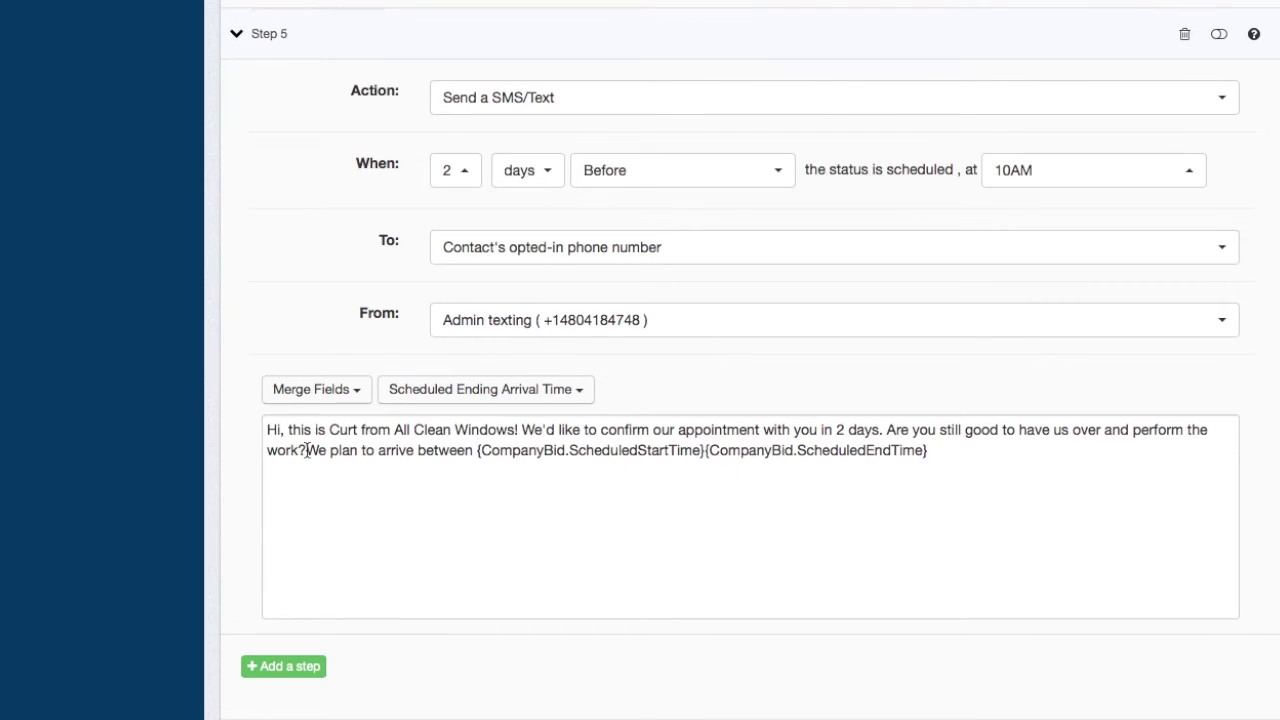
pyautogui.click(709, 451)
pyautogui.write('and')
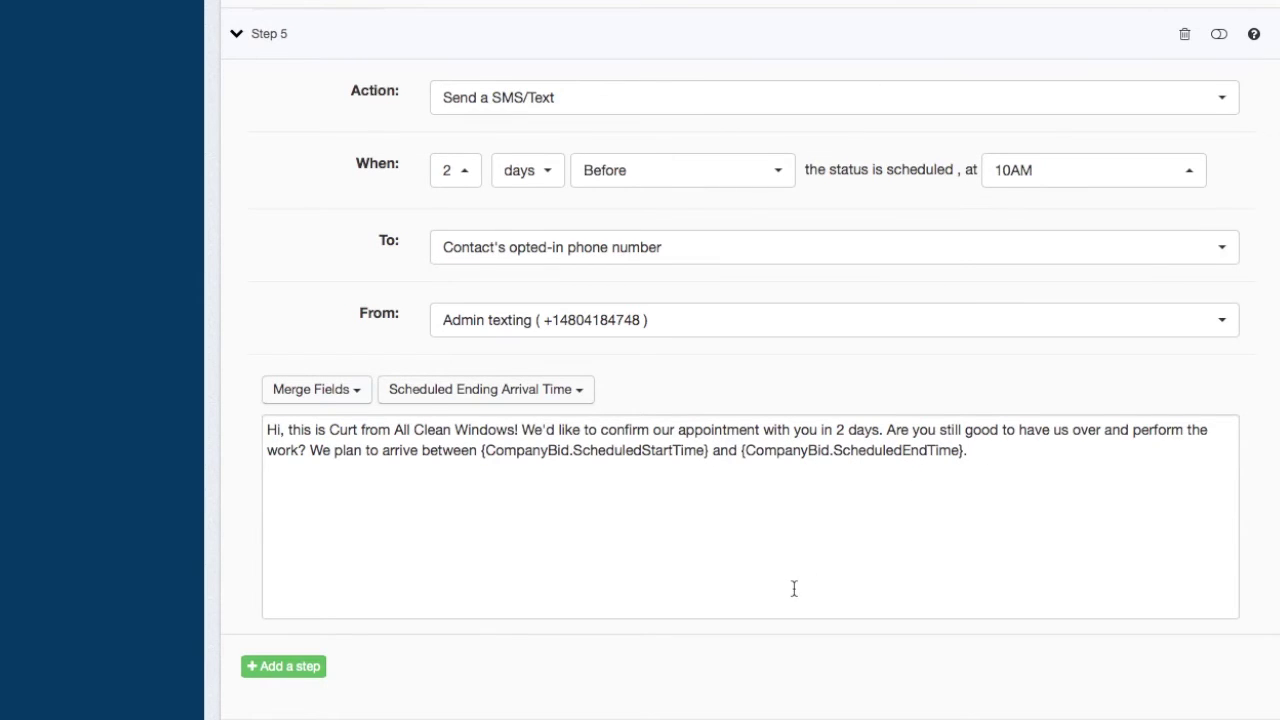
pyautogui.scroll(-3, 794, 589)
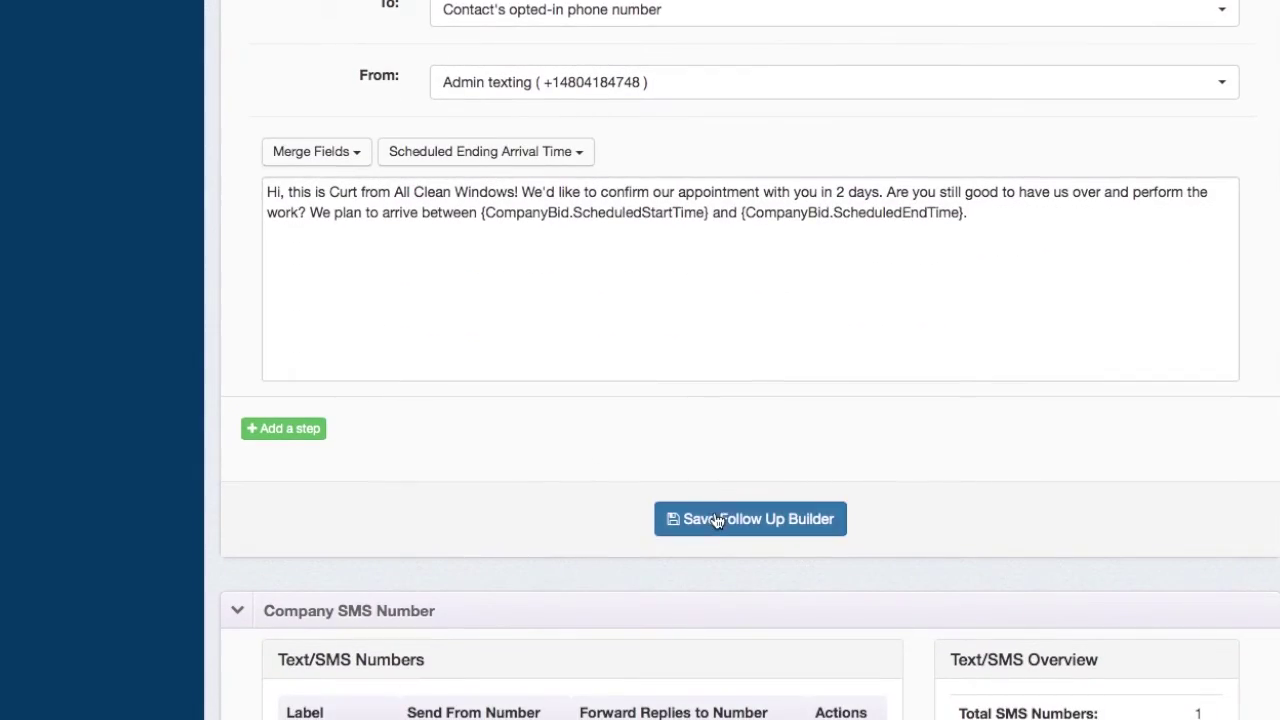
pyautogui.scroll(8, 545, 298)
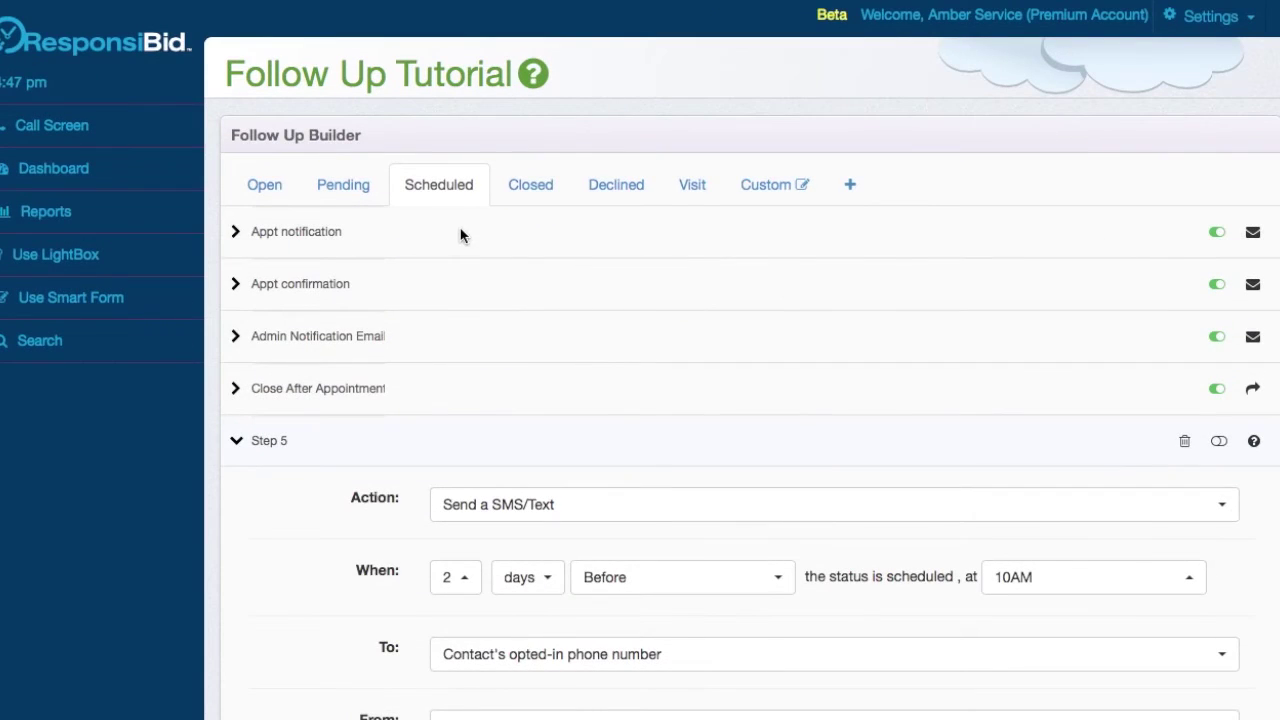
# - Rename Scheduled Step 5 to 'SMS confirmation'
pyautogui.click(466, 257)
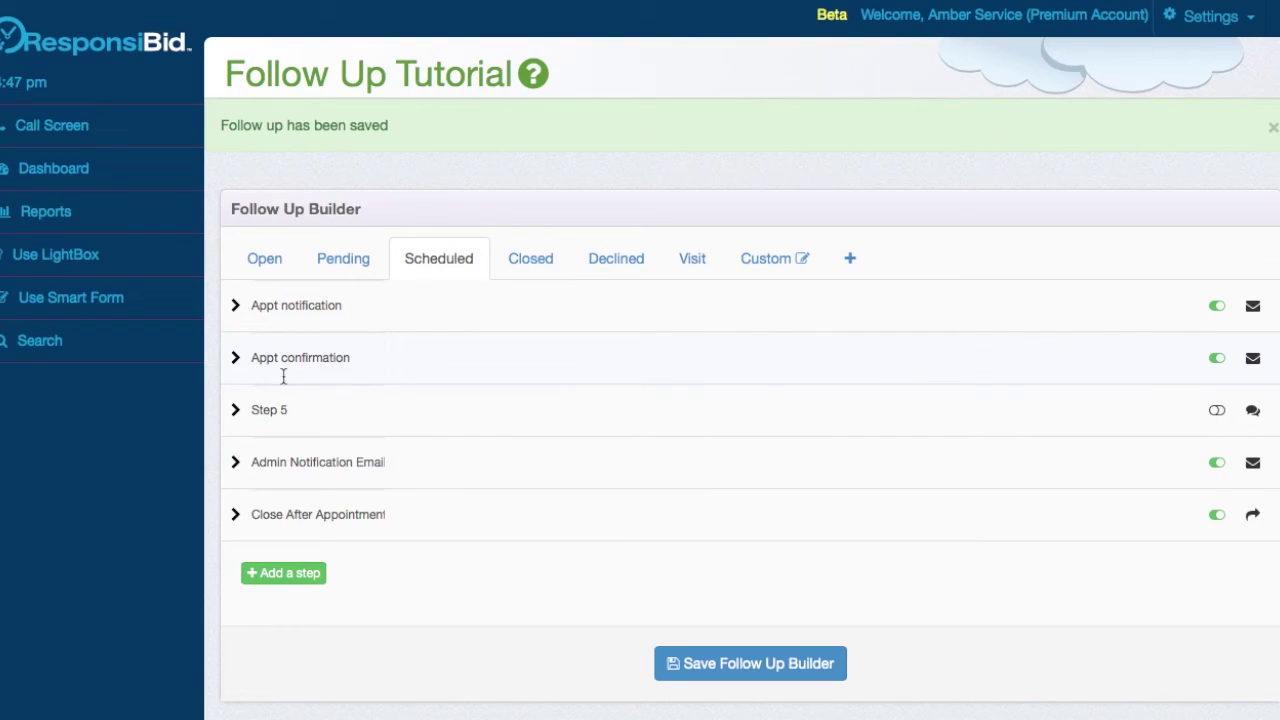
pyautogui.click(232, 410)
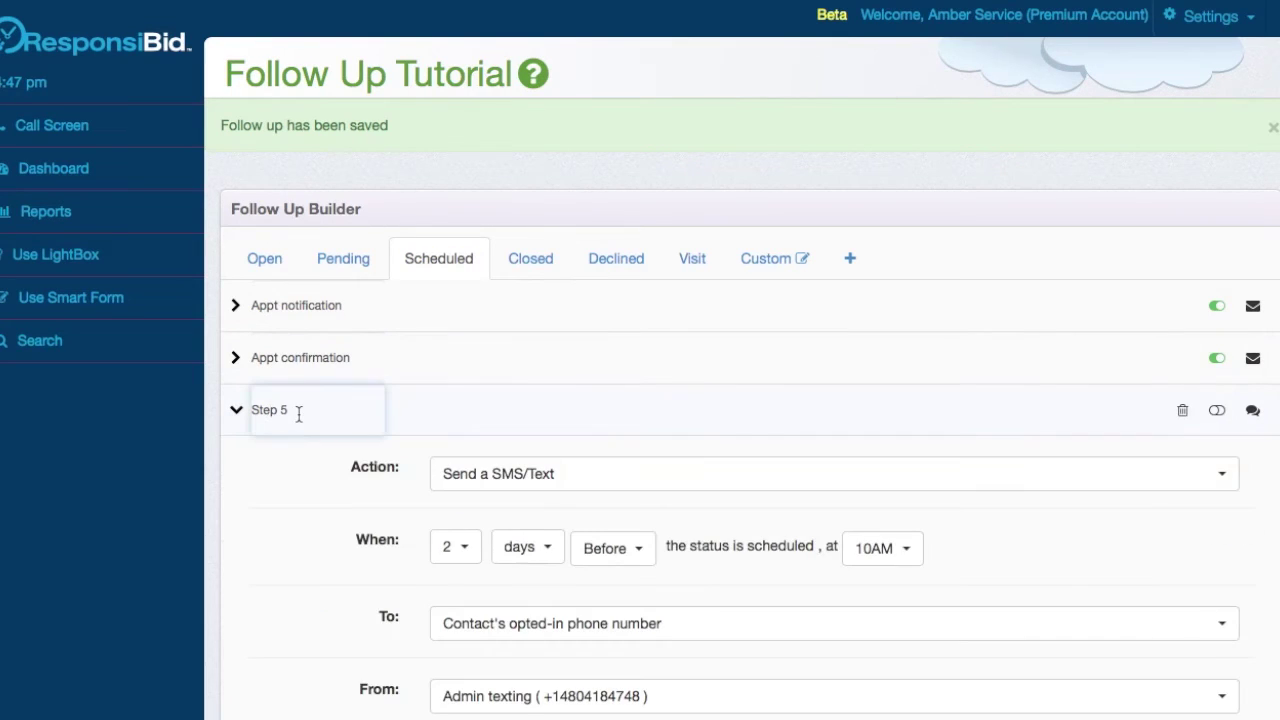
pyautogui.moveTo(288, 410); pyautogui.dragTo(233, 410)
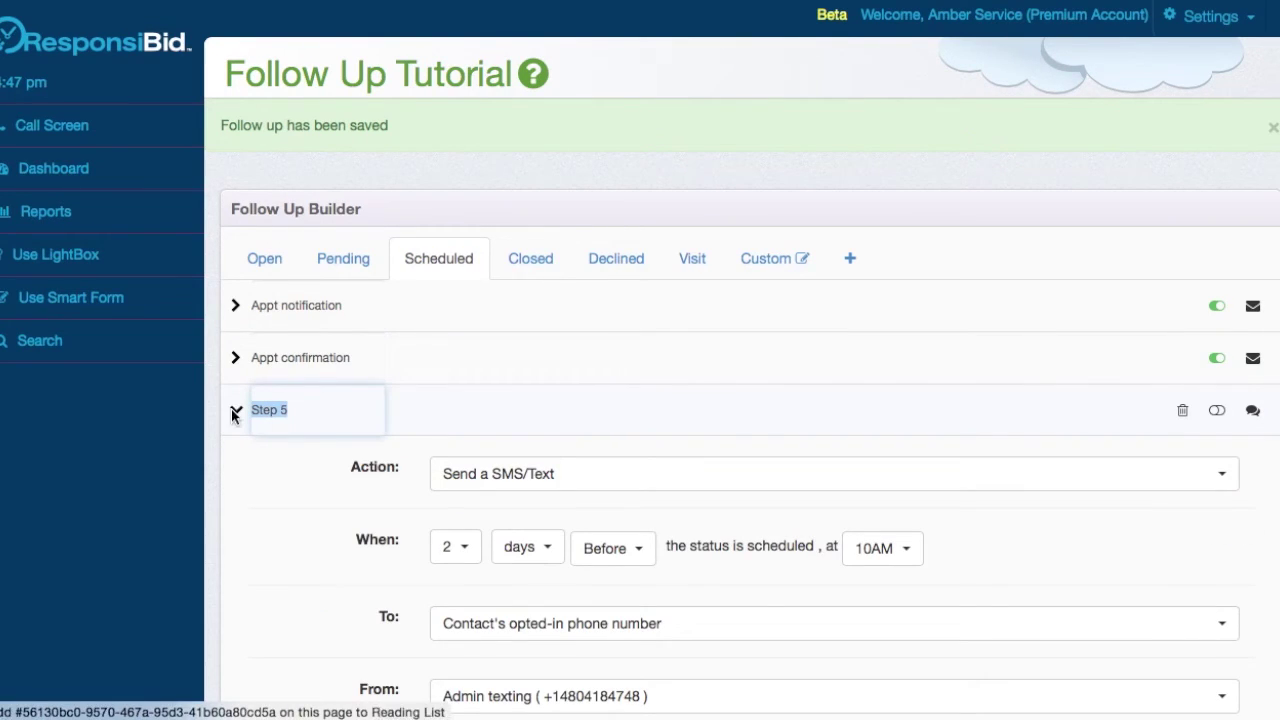
pyautogui.write('SMS confirmation')
pyautogui.click(306, 459)
pyautogui.scroll(-3, 534, 543)
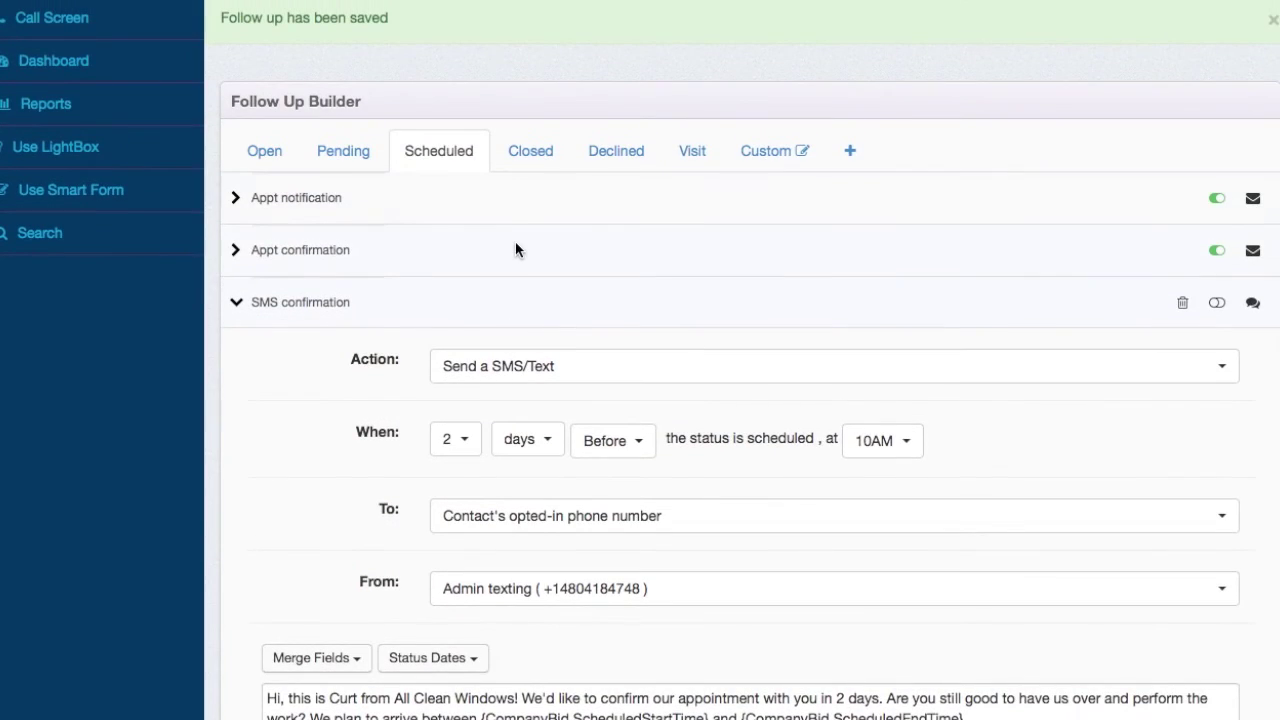
# - Turn on the SMS confirmation step's enable toggle in the Scheduled sequence
pyautogui.click(515, 247)
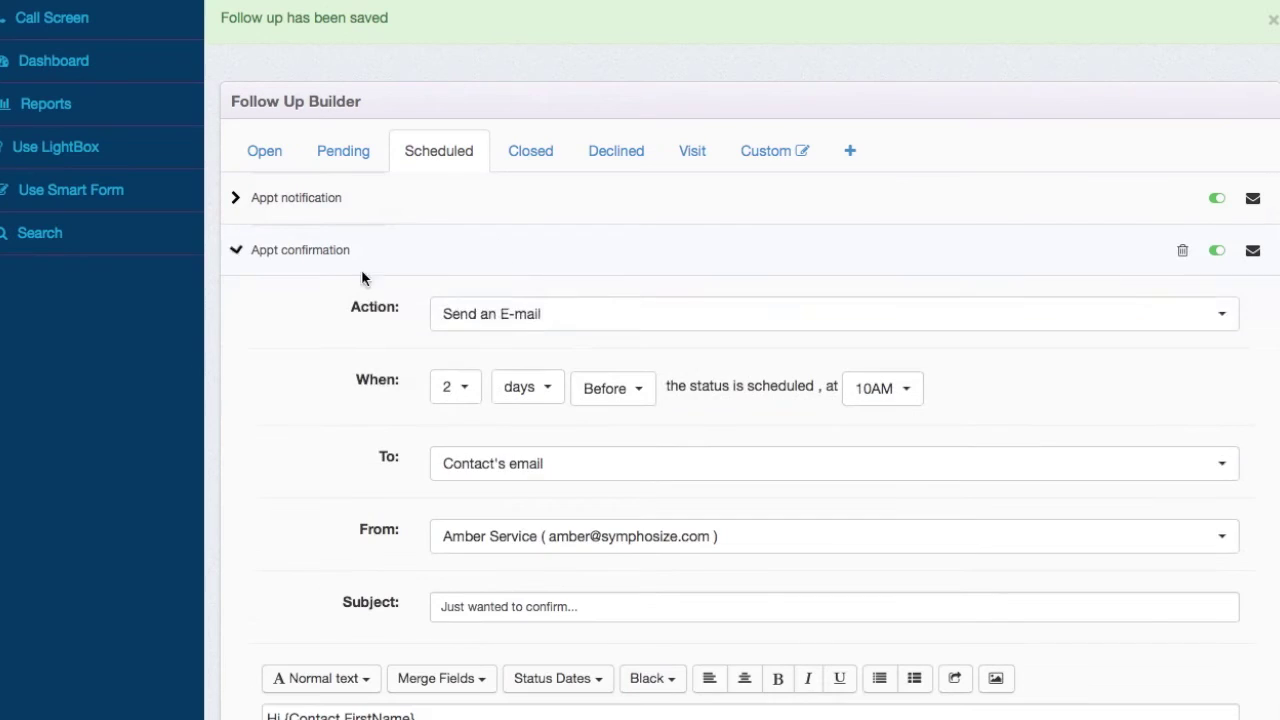
pyautogui.click(631, 260)
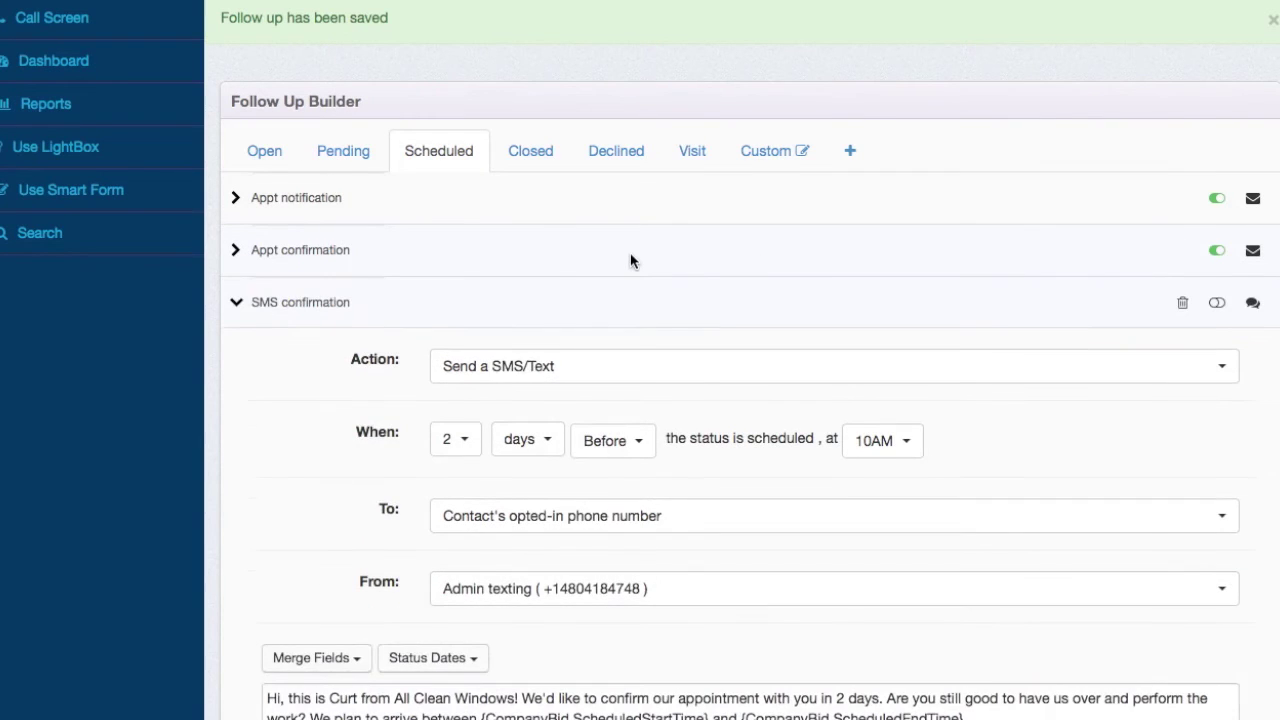
pyautogui.click(657, 303)
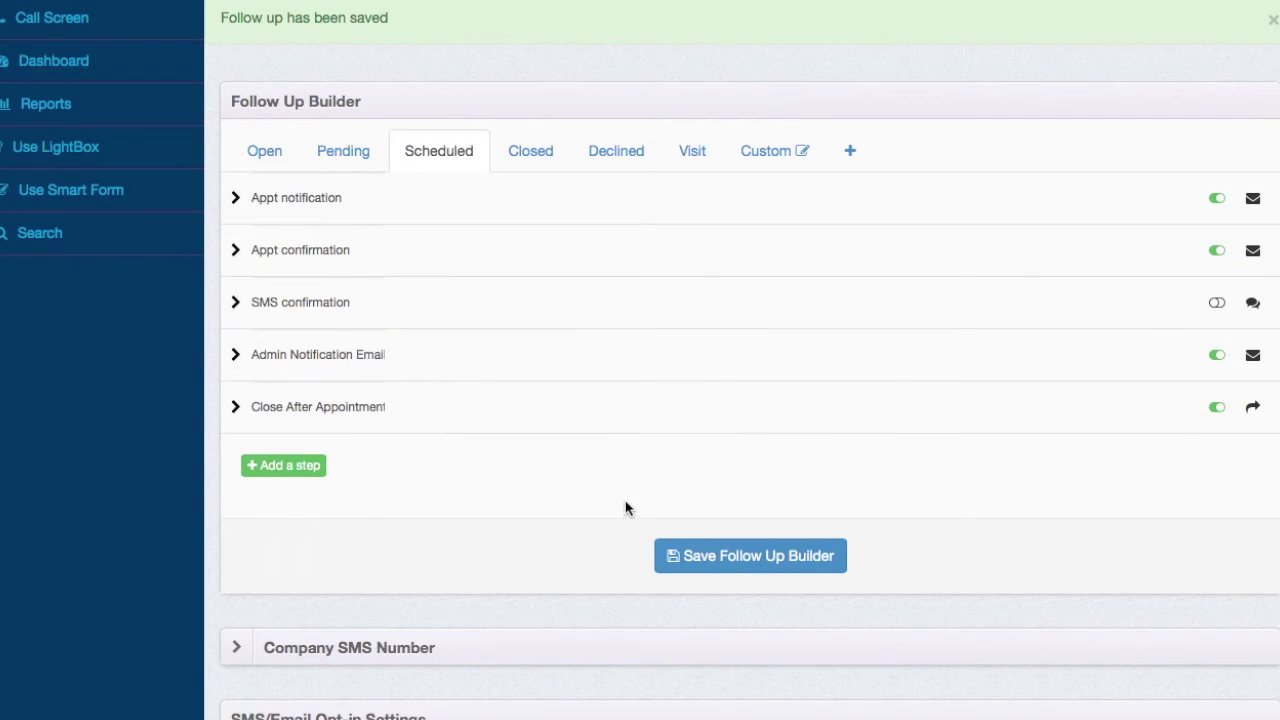
pyautogui.click(268, 155)
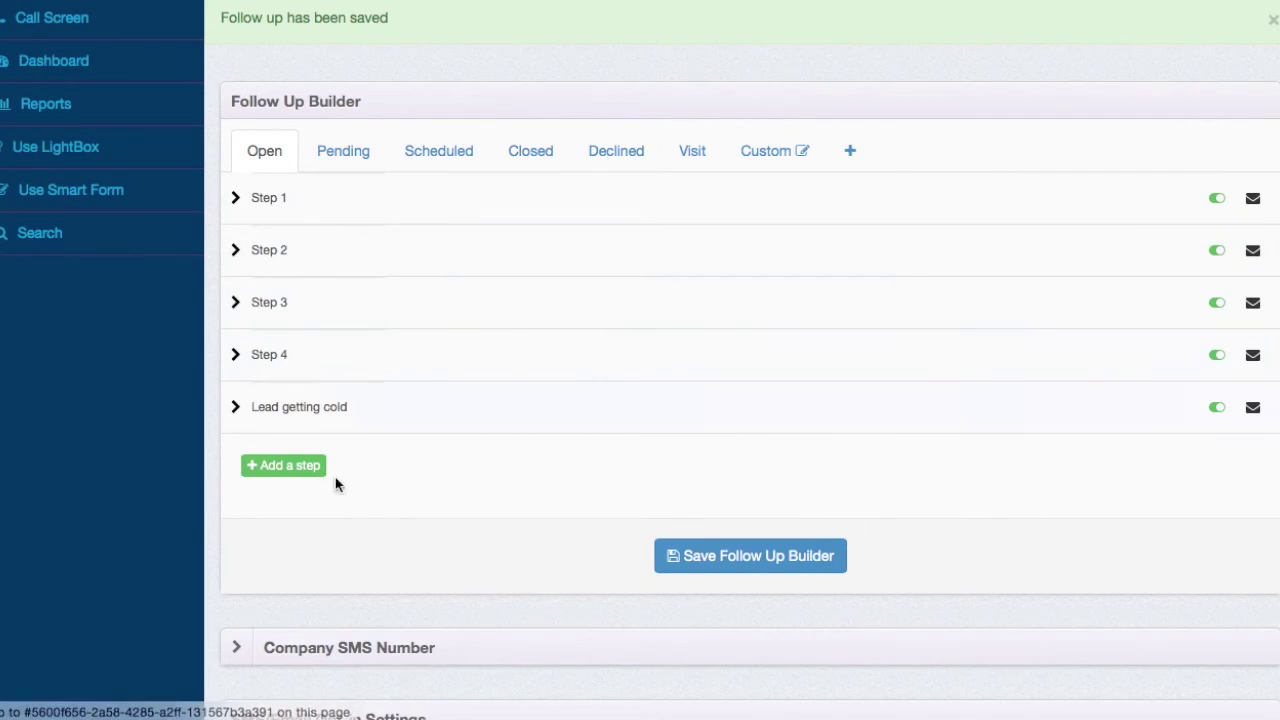
pyautogui.click(424, 168)
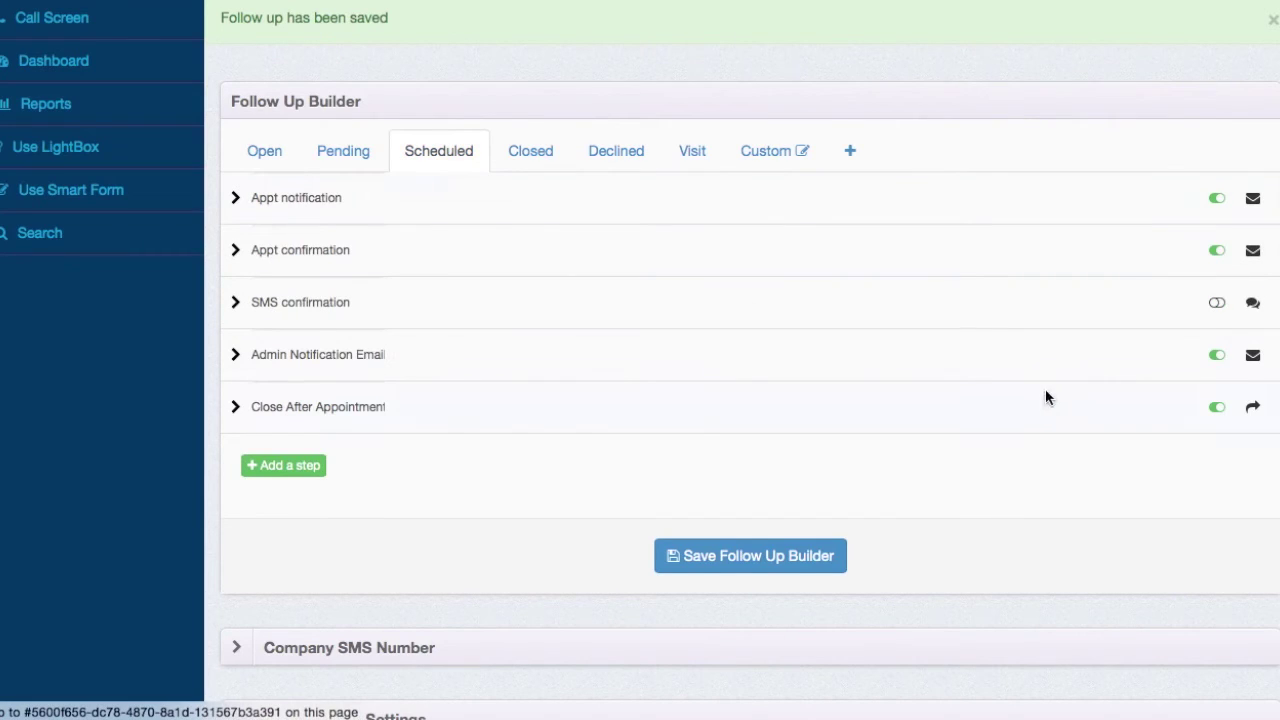
pyautogui.click(1217, 304)
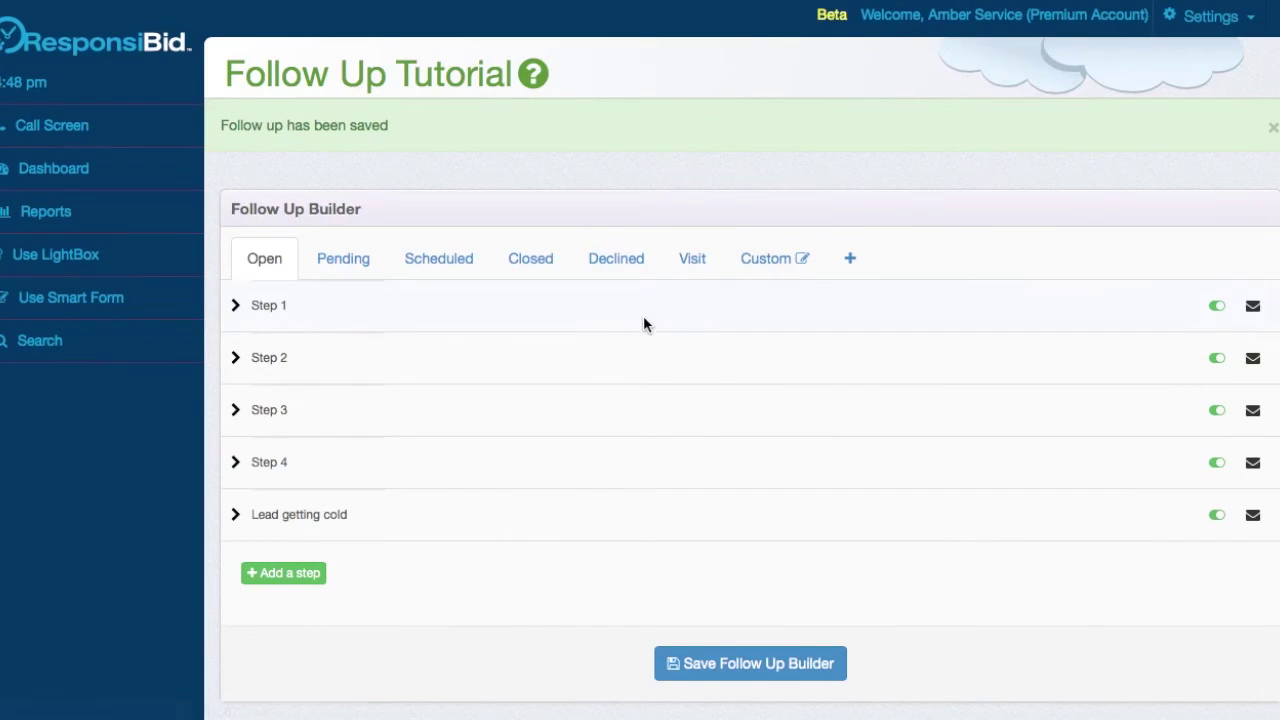
# - Expand Open Step 1 and add a team member to its email recipients
pyautogui.scroll(-1, 669, 457)
pyautogui.scroll(1, 501, 307)
pyautogui.click(501, 307)
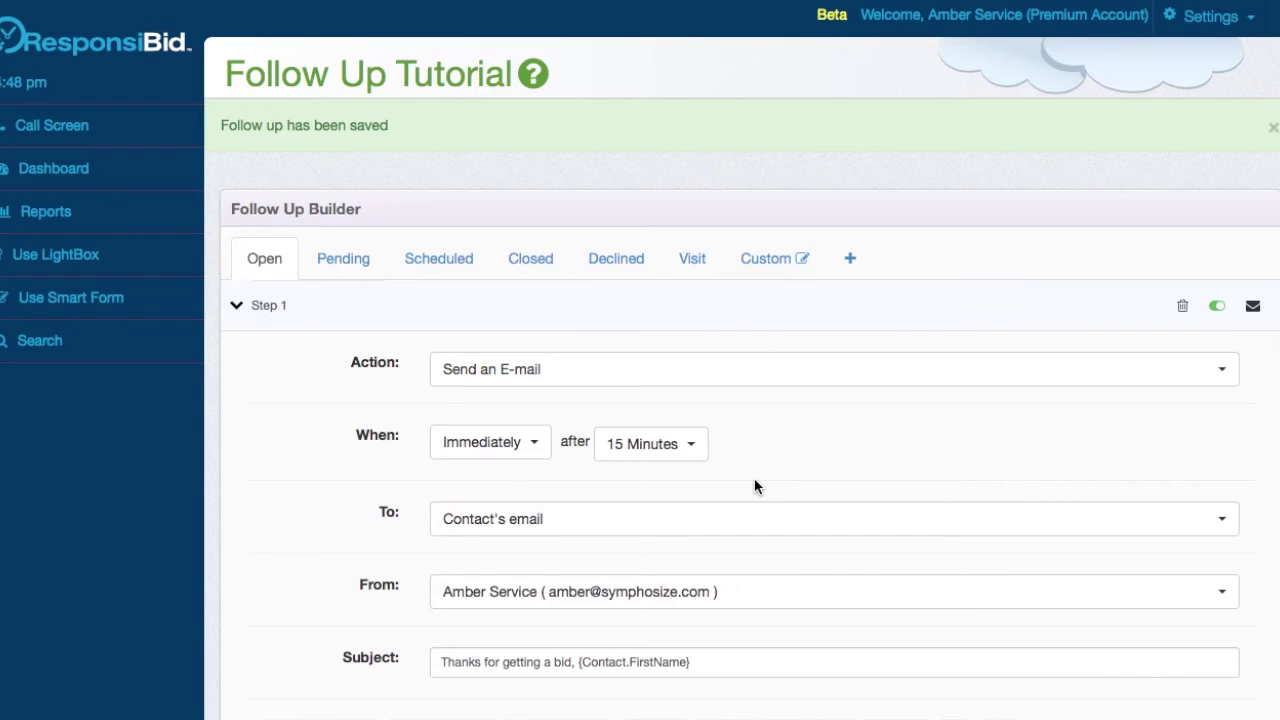
pyautogui.scroll(-3, 755, 482)
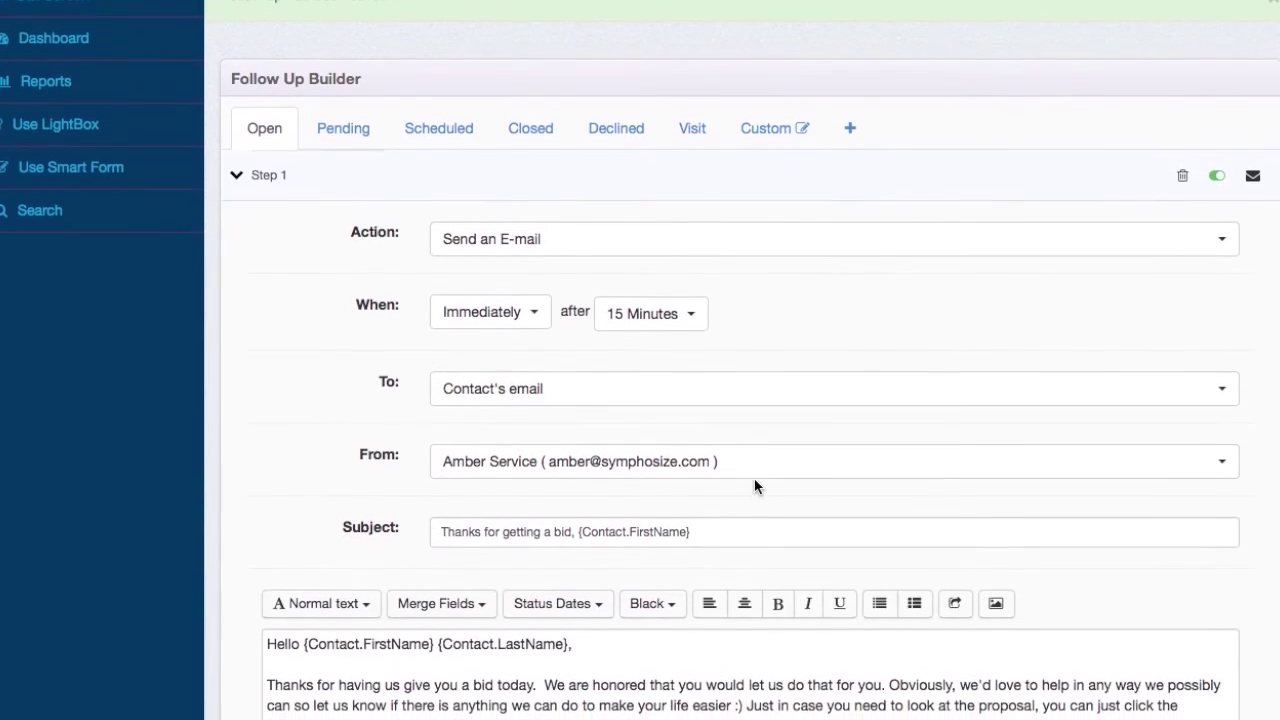
pyautogui.click(785, 375)
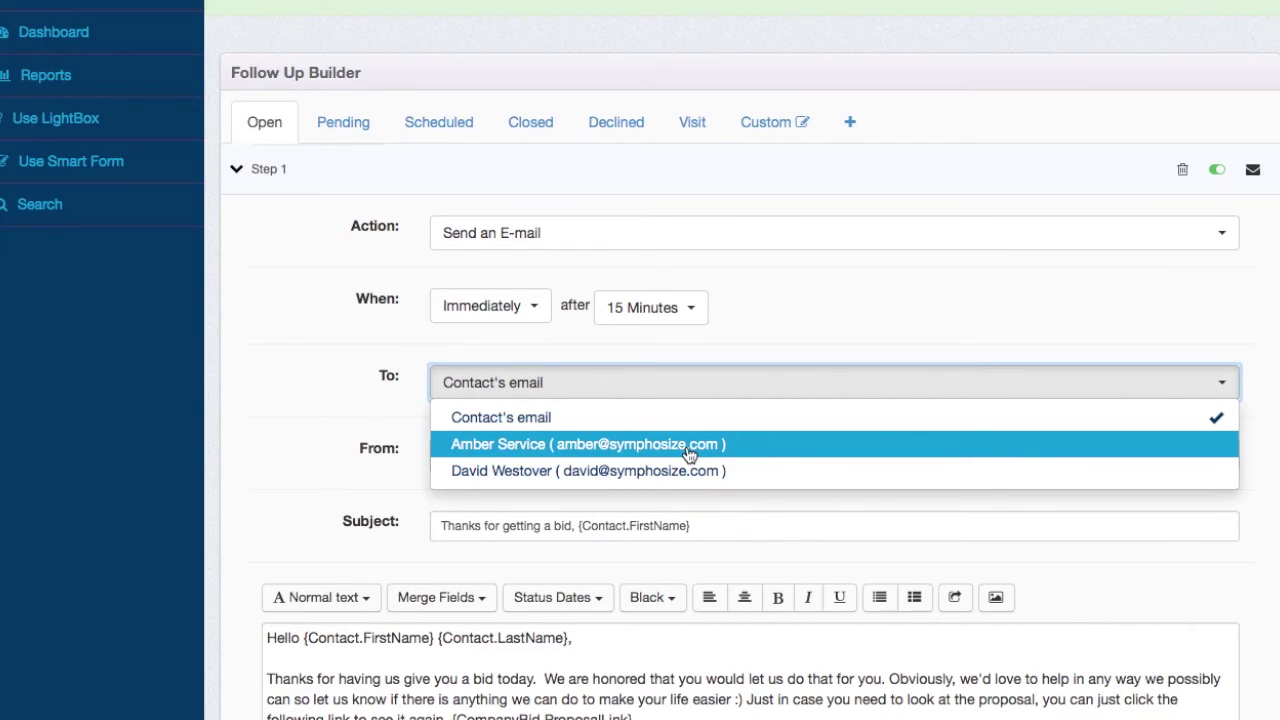
pyautogui.click(688, 452)
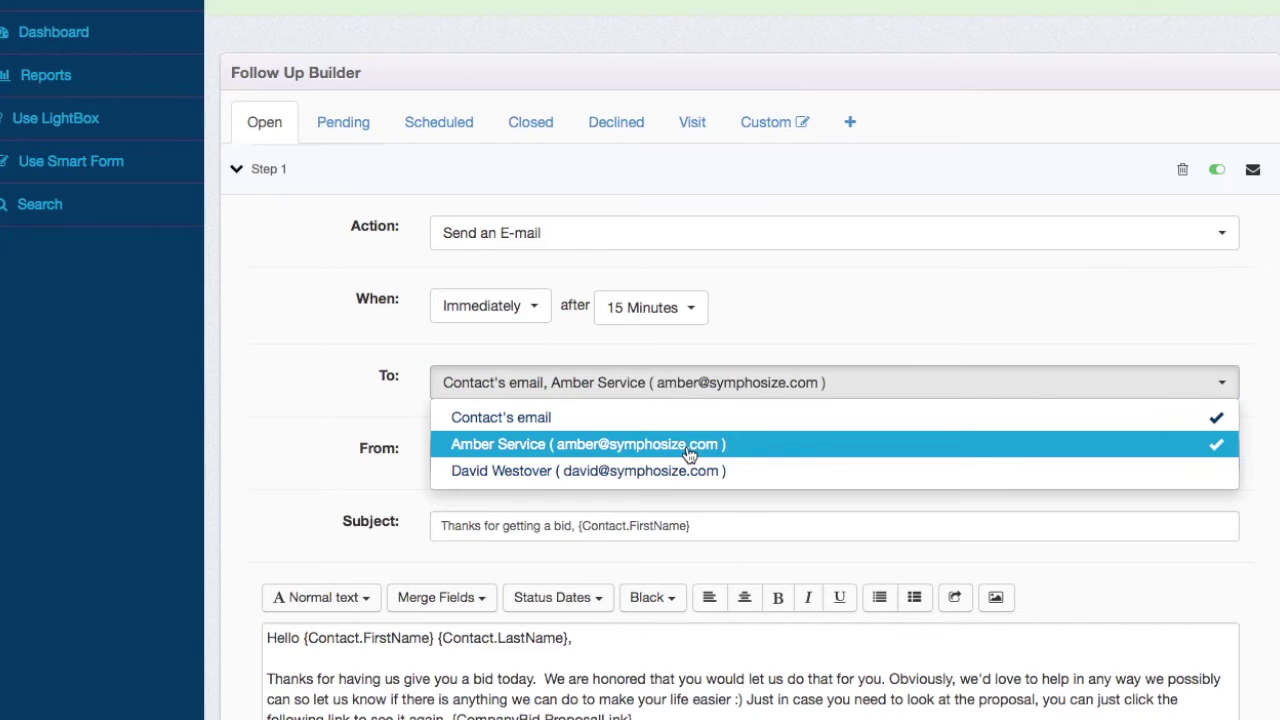
pyautogui.click(320, 494)
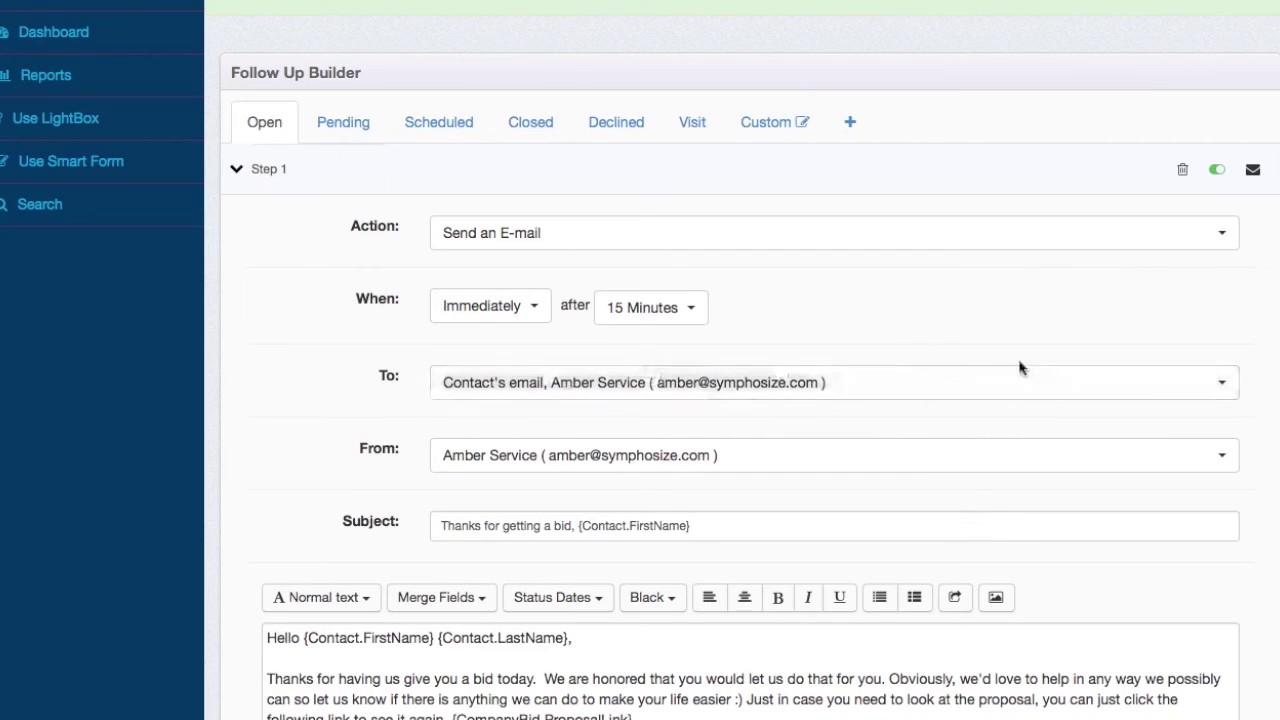
pyautogui.click(1034, 389)
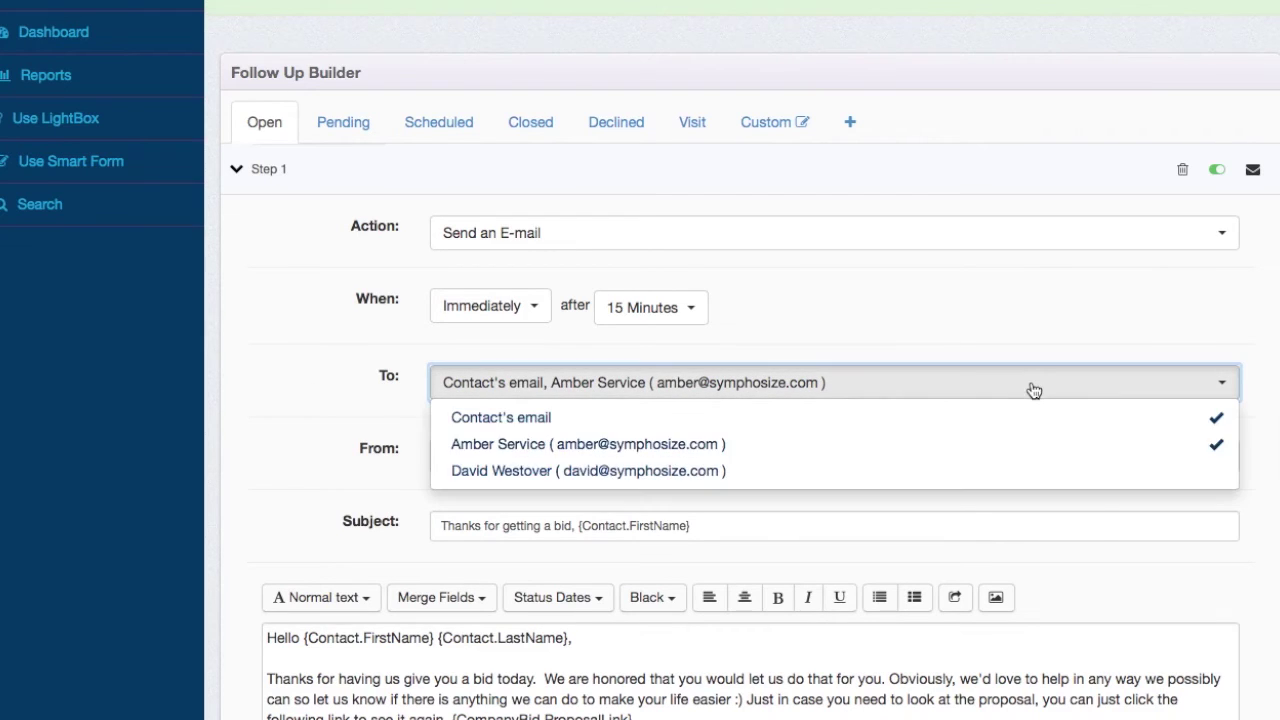
pyautogui.click(755, 470)
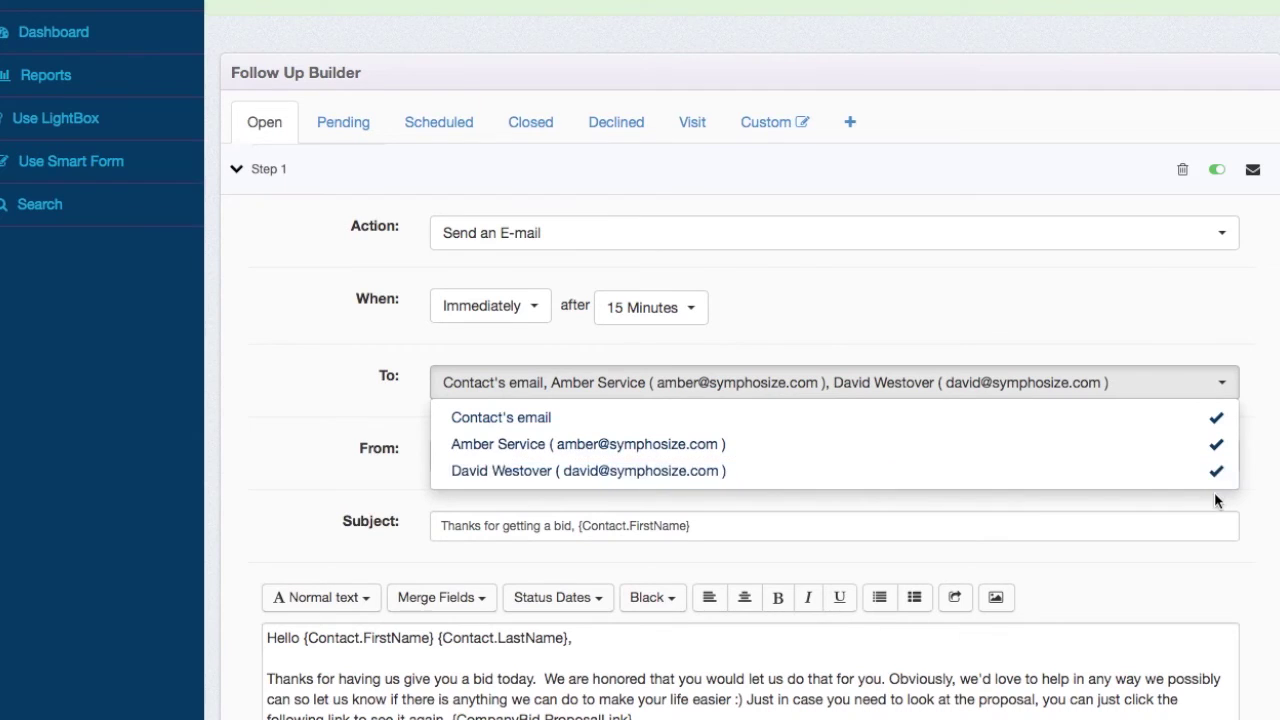
pyautogui.click(1216, 470)
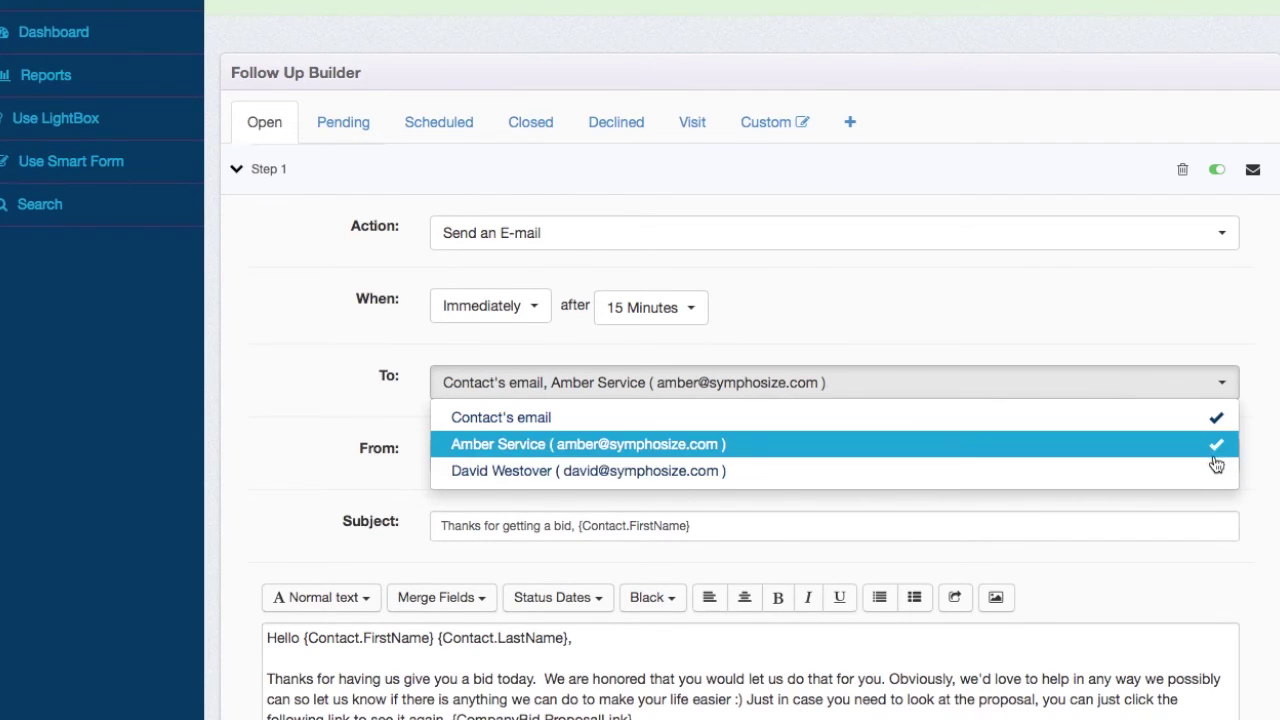
pyautogui.click(1212, 444)
pyautogui.click(1219, 329)
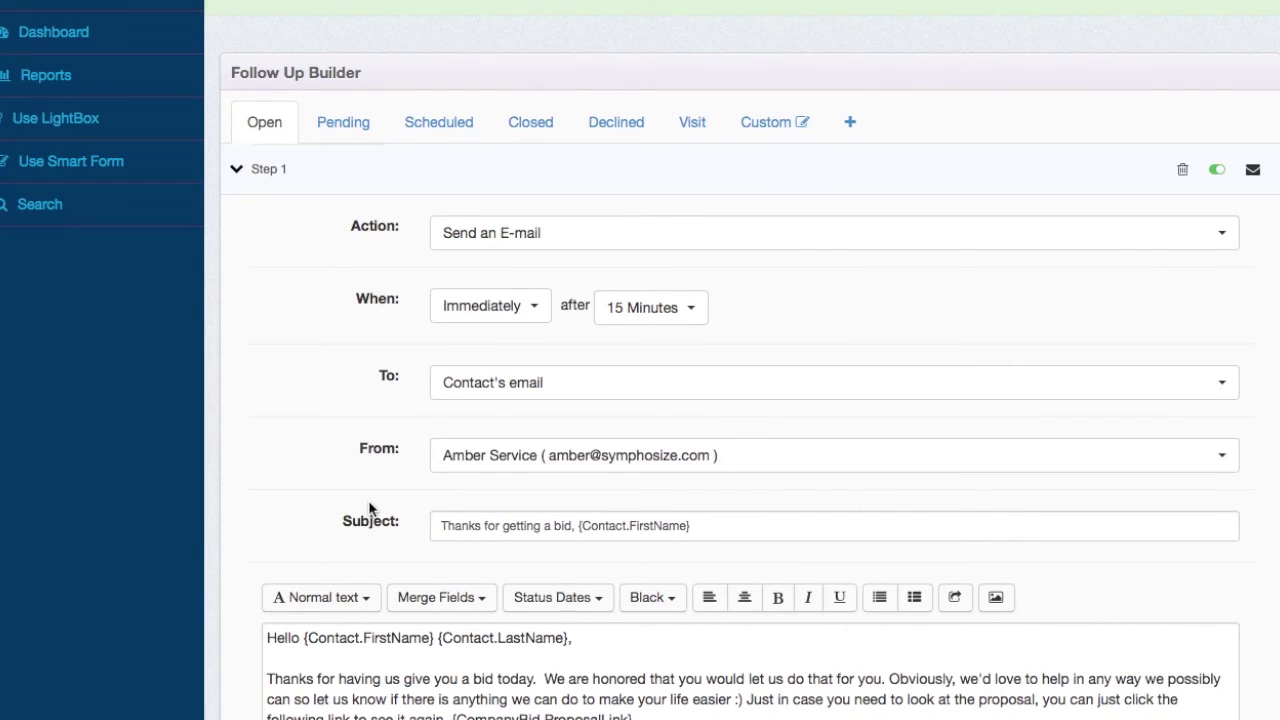
pyautogui.scroll(-5, 497, 494)
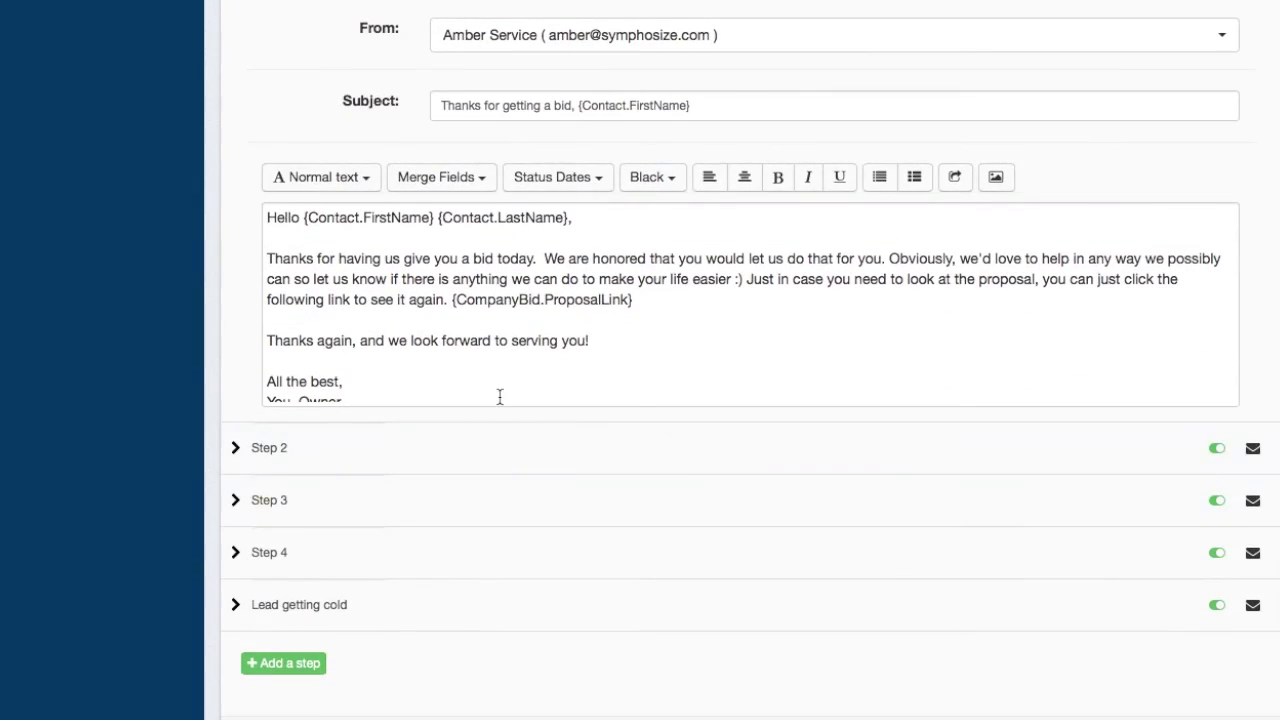
pyautogui.scroll(5, 500, 397)
# - Collapse Step 1 and, after glancing at Pending, show the Scheduled steps including SMS confirmation
pyautogui.click(513, 157)
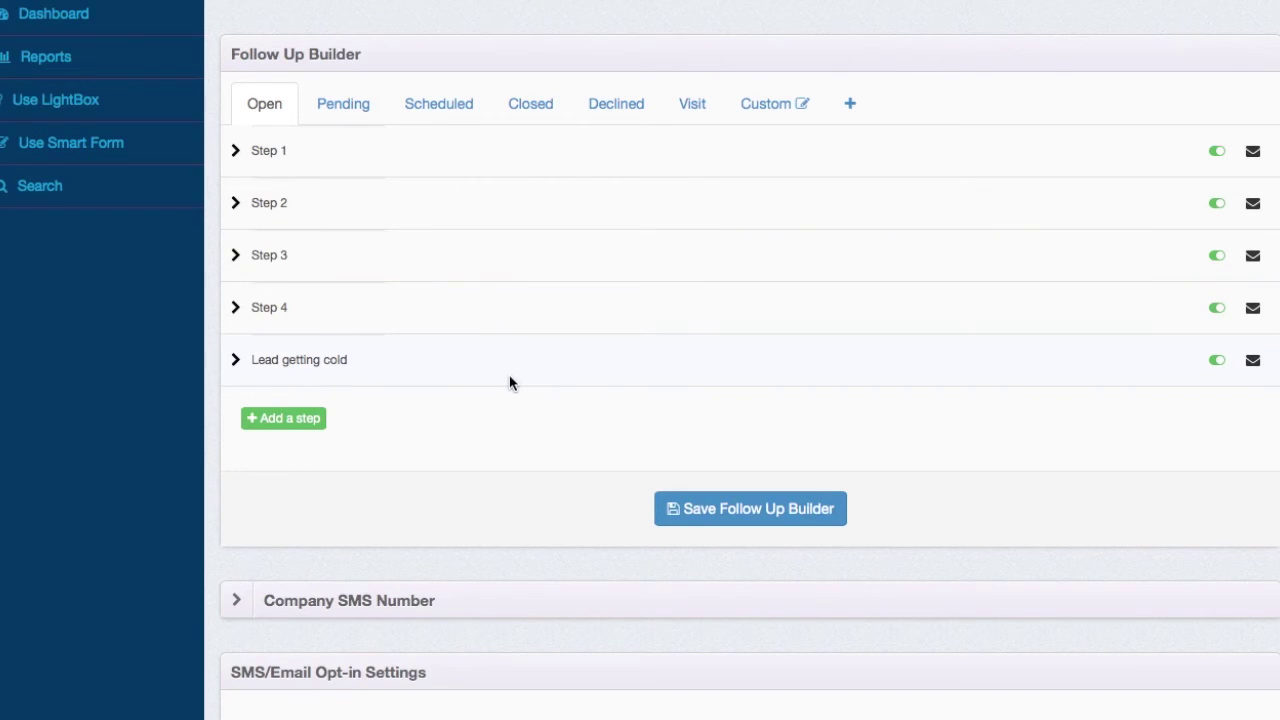
pyautogui.click(439, 104)
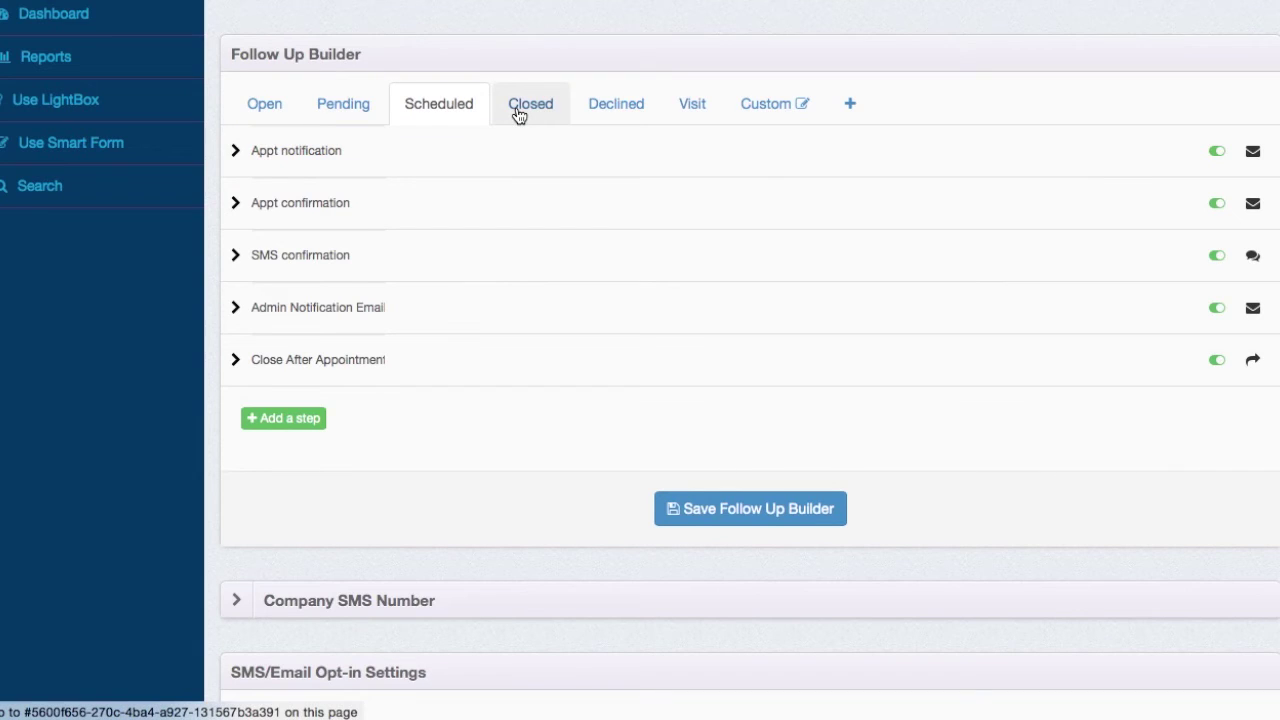
pyautogui.click(337, 115)
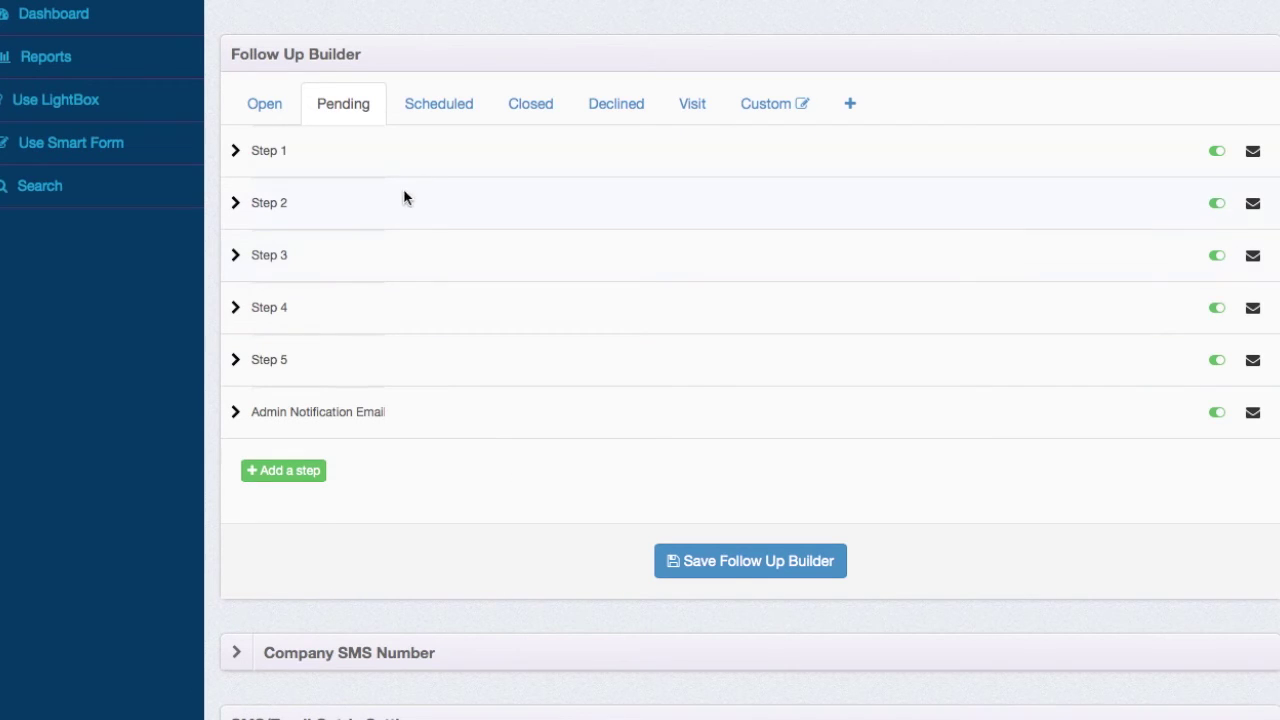
pyautogui.click(456, 117)
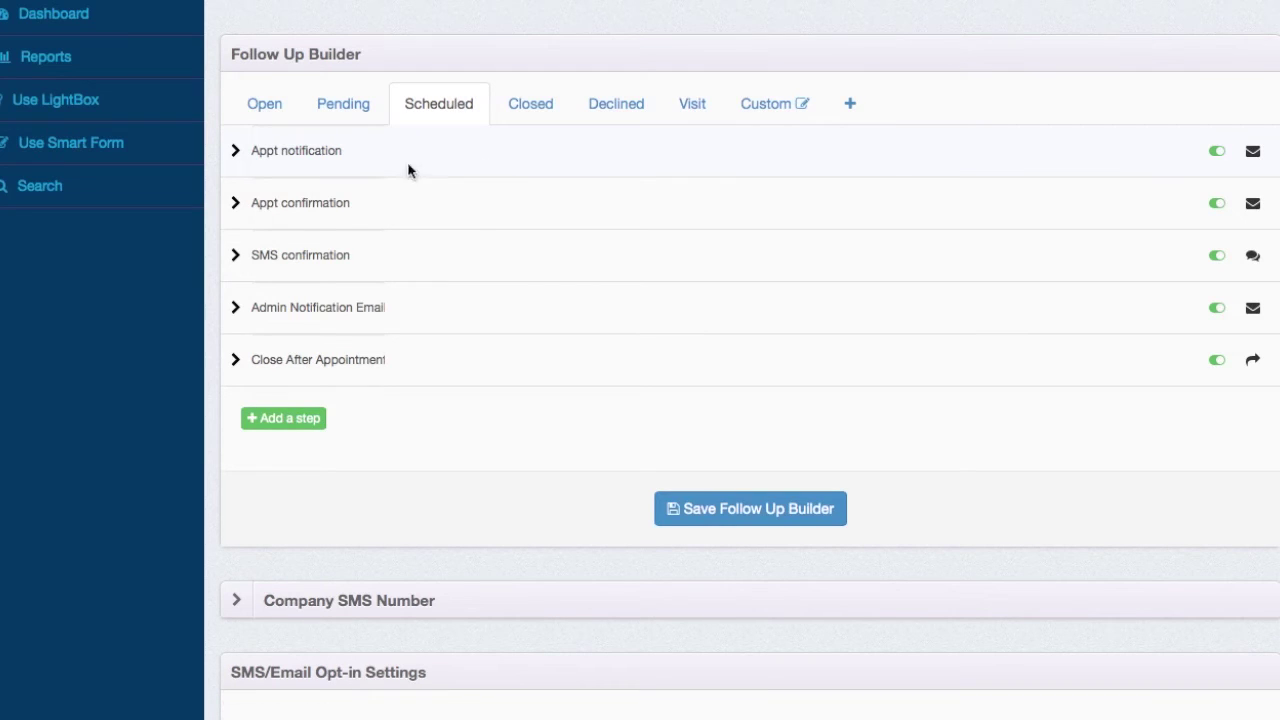
# - Expand and review the Appt notification and Appt confirmation steps, then collapse them
pyautogui.click(615, 145)
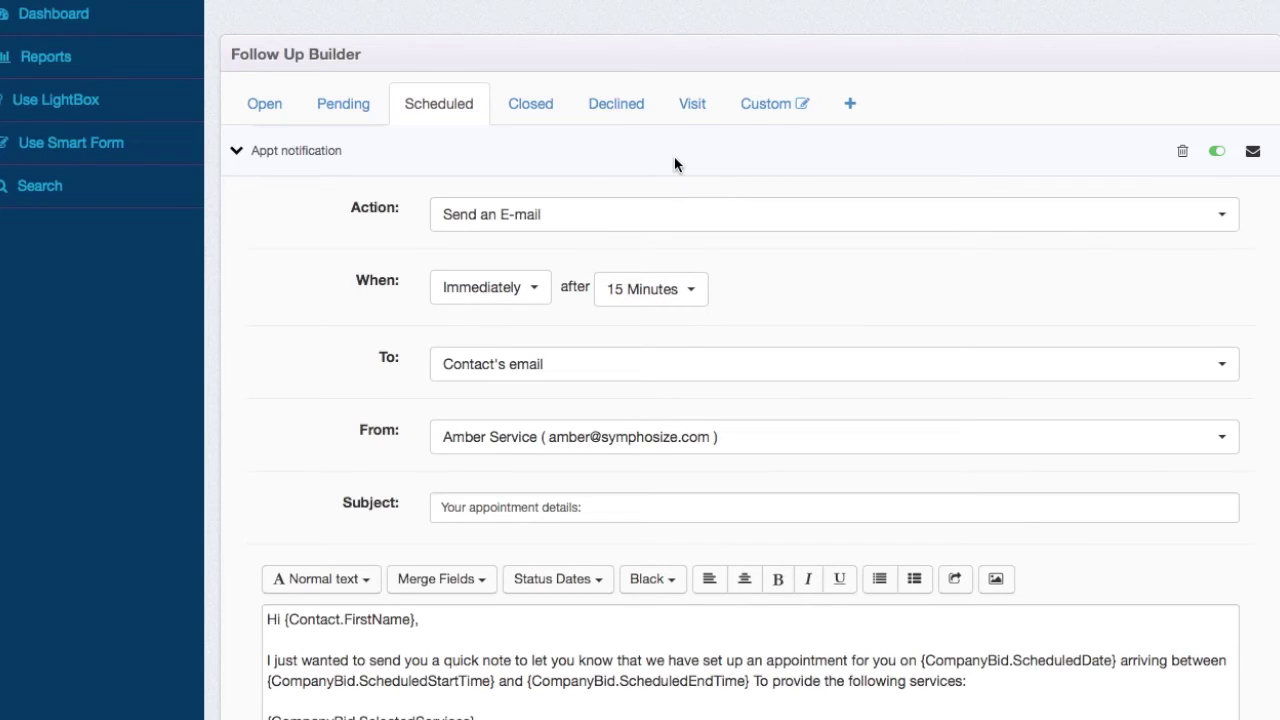
pyautogui.scroll(-3, 723, 453)
pyautogui.scroll(-2, 577, 599)
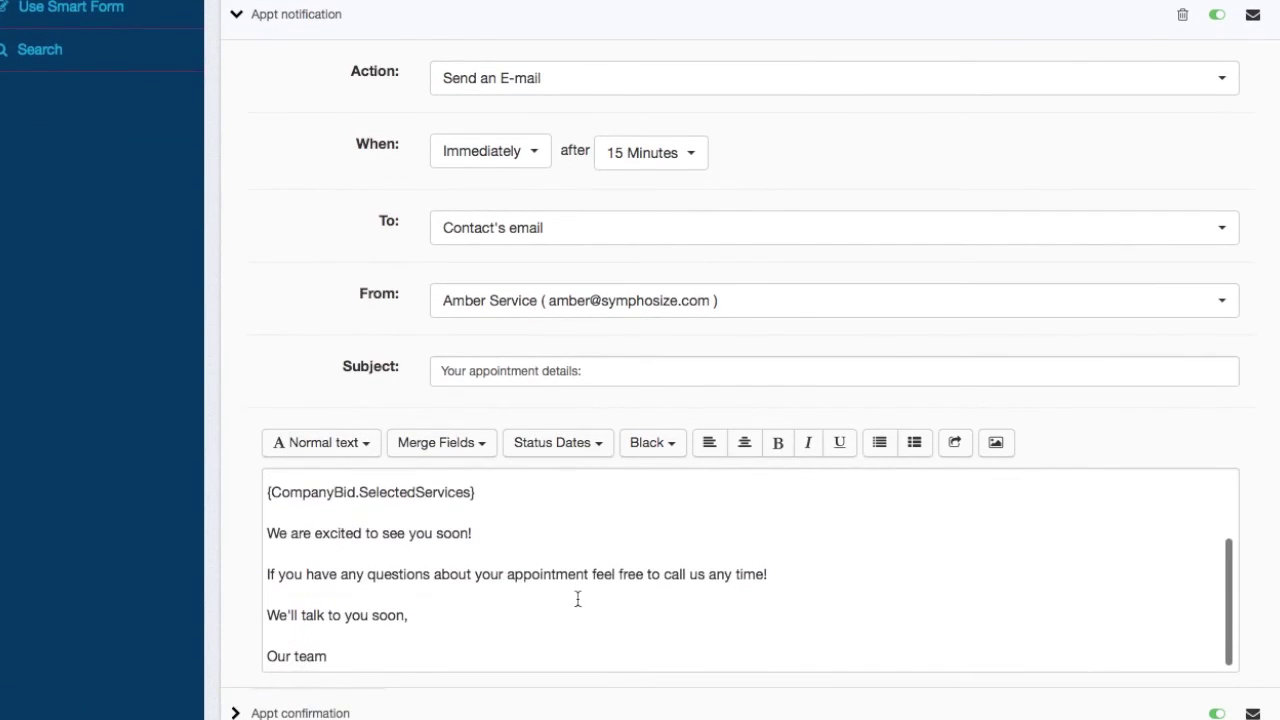
pyautogui.scroll(3, 590, 524)
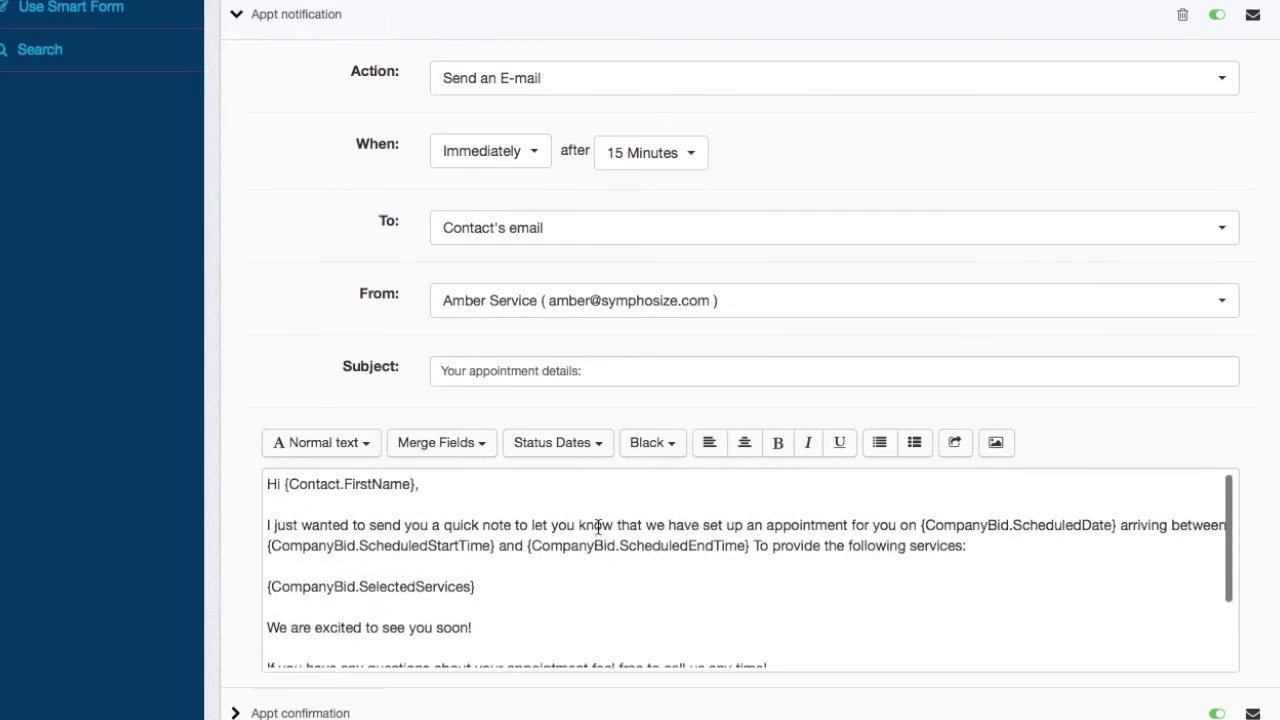
pyautogui.scroll(6, 965, 205)
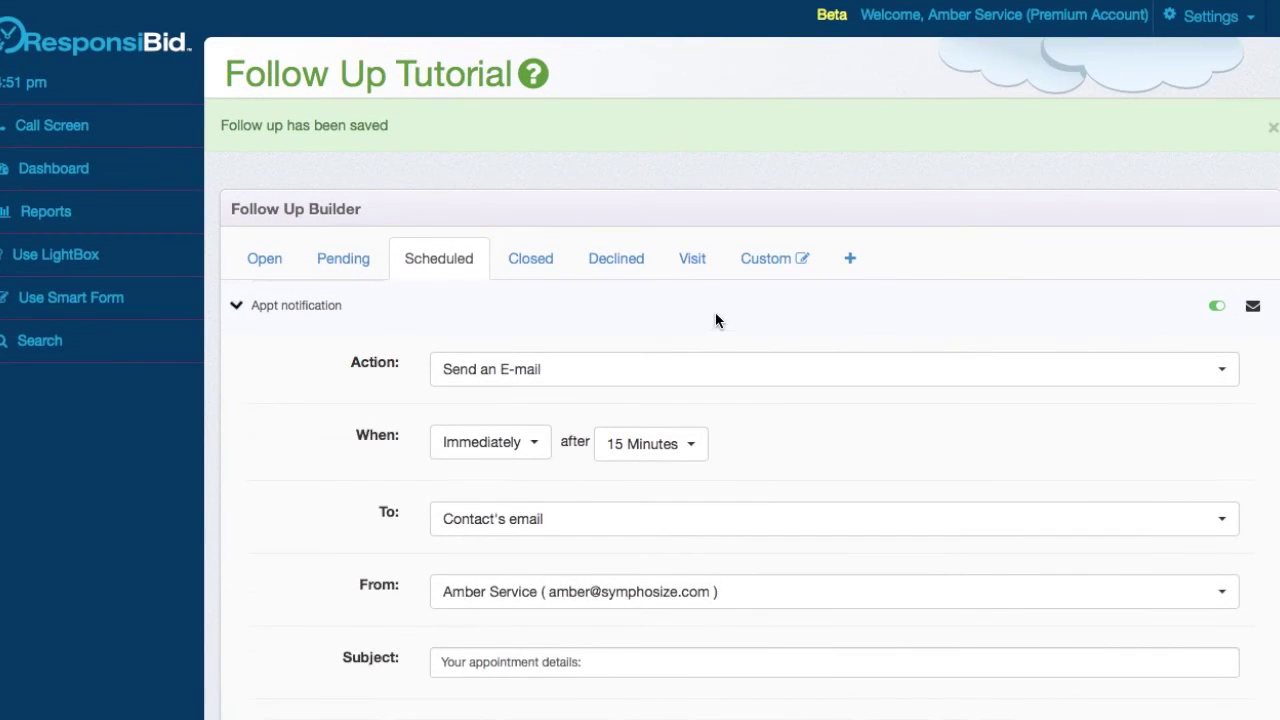
pyautogui.click(715, 314)
pyautogui.click(839, 359)
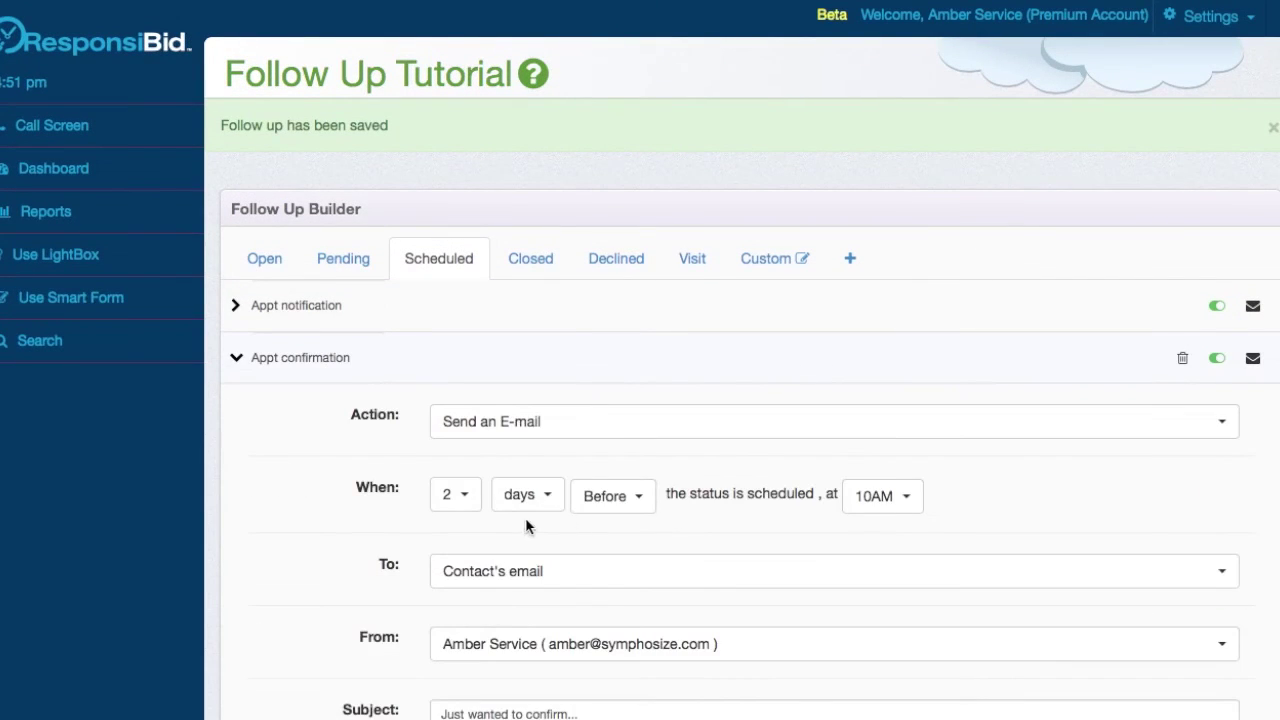
pyautogui.click(916, 359)
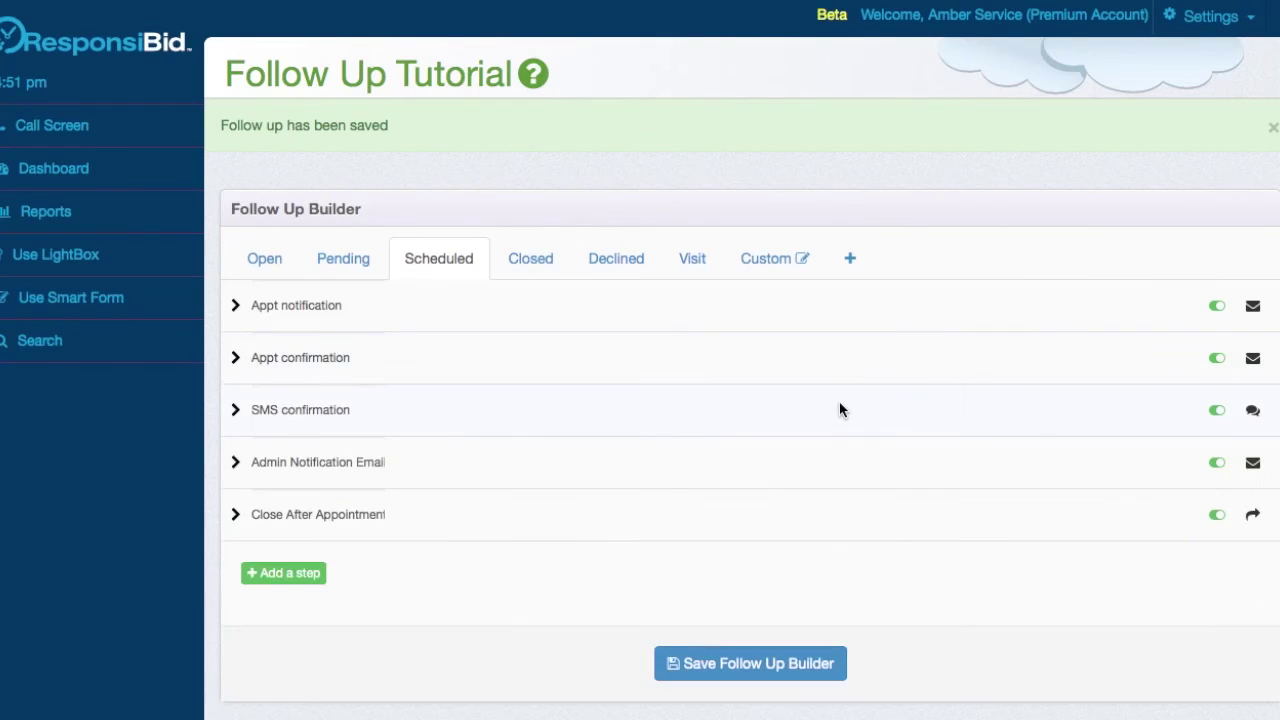
# - Read through the Admin Notification Email step, then collapse it
pyautogui.click(802, 462)
pyautogui.scroll(-5, 777, 520)
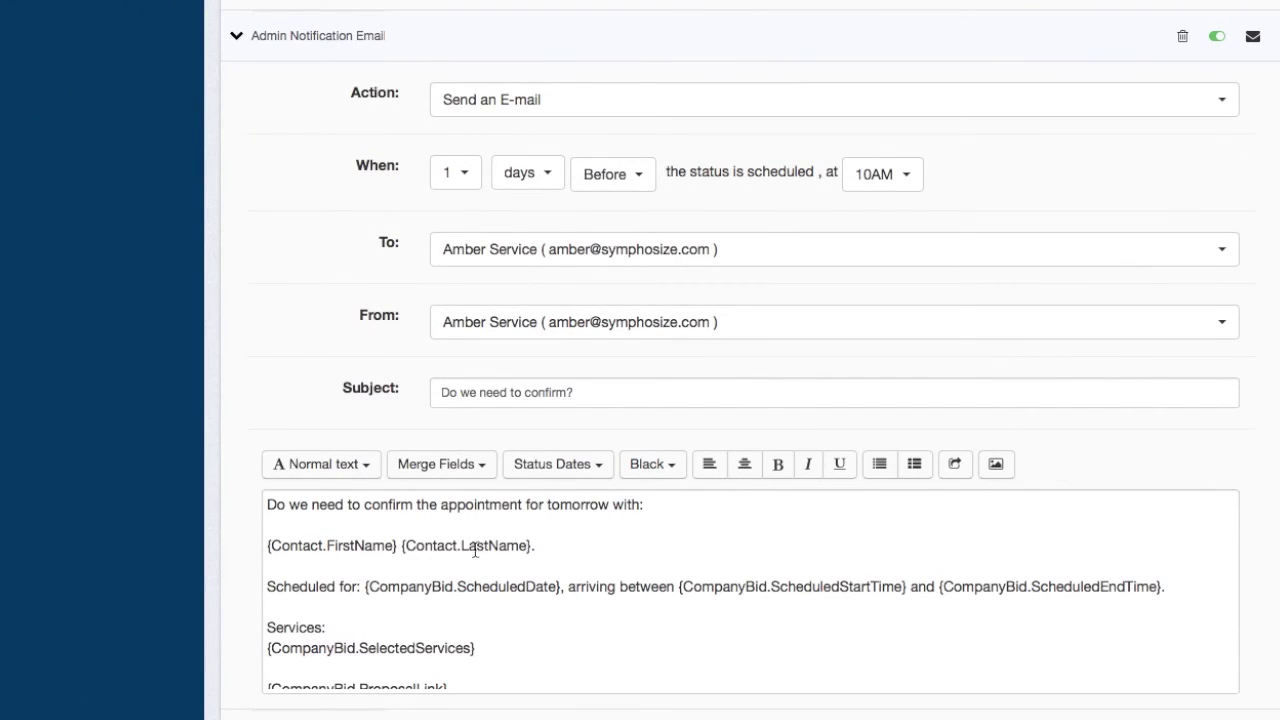
pyautogui.scroll(-2, 458, 568)
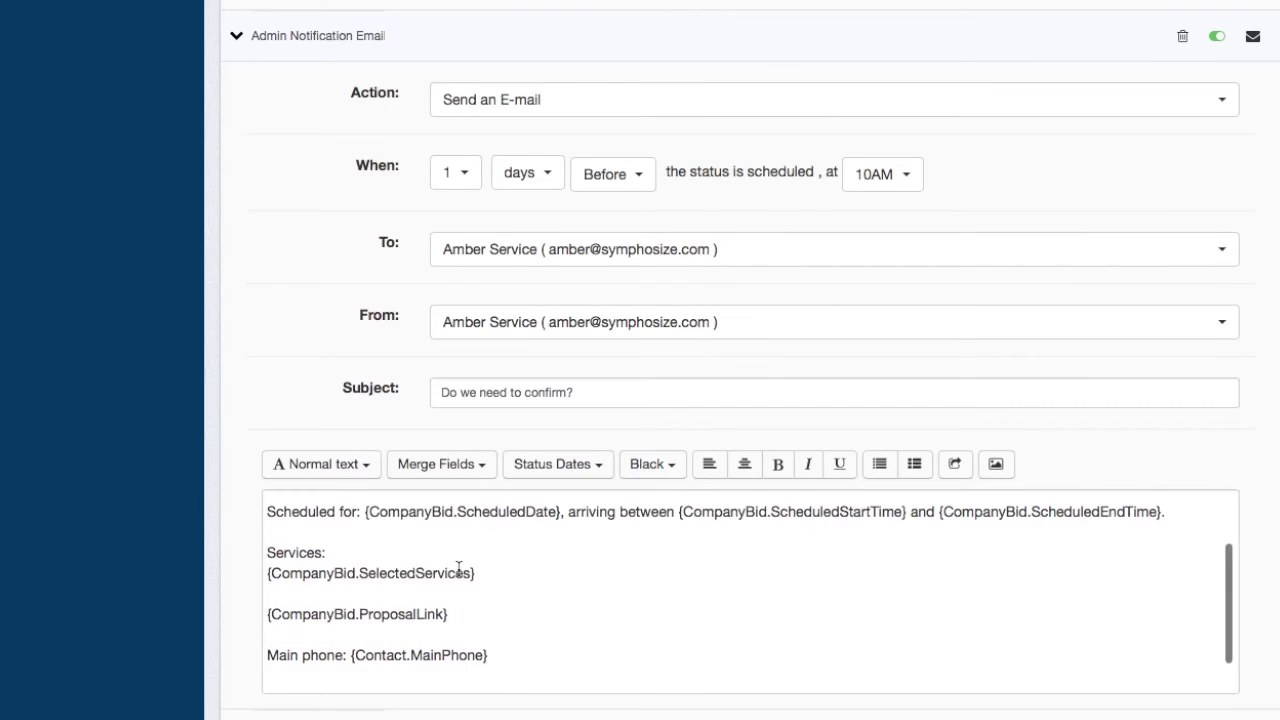
pyautogui.scroll(-2, 458, 568)
pyautogui.scroll(3, 309, 343)
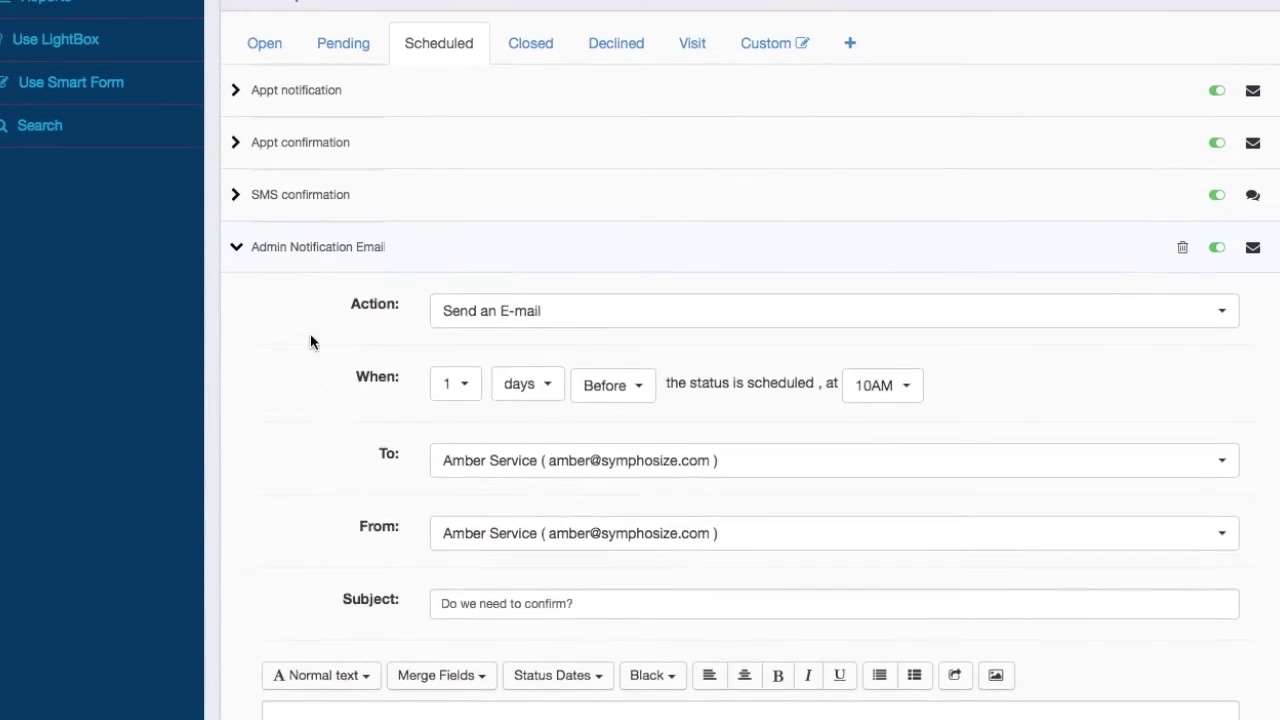
pyautogui.click(540, 262)
# - Check the Close After Appointment status options, keeping Closed, then show the Closed follow-up steps
pyautogui.click(932, 295)
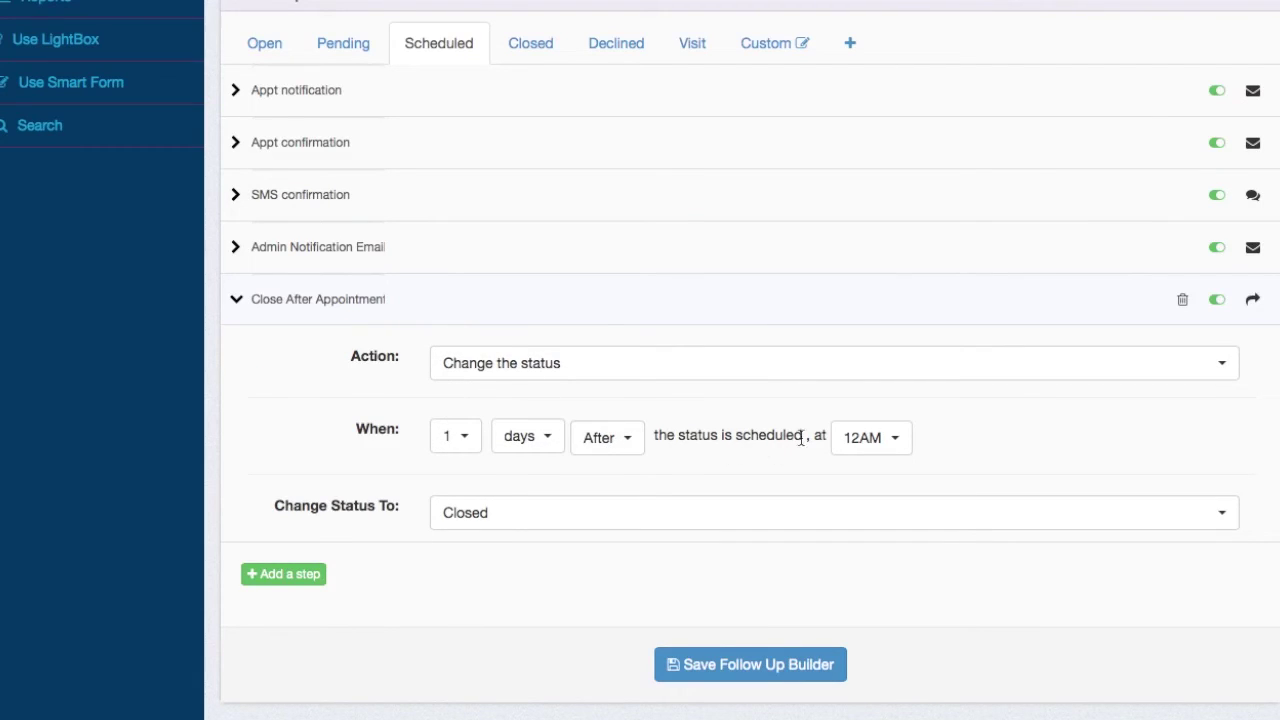
pyautogui.click(526, 525)
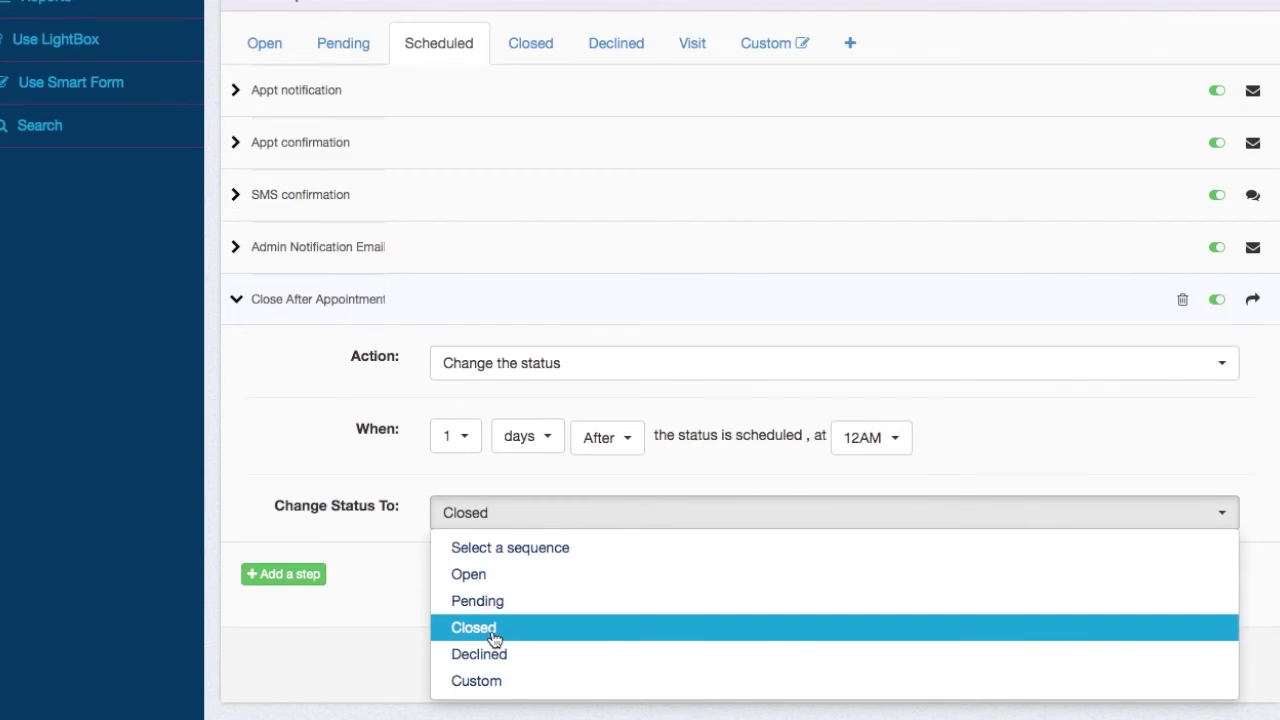
pyautogui.click(402, 628)
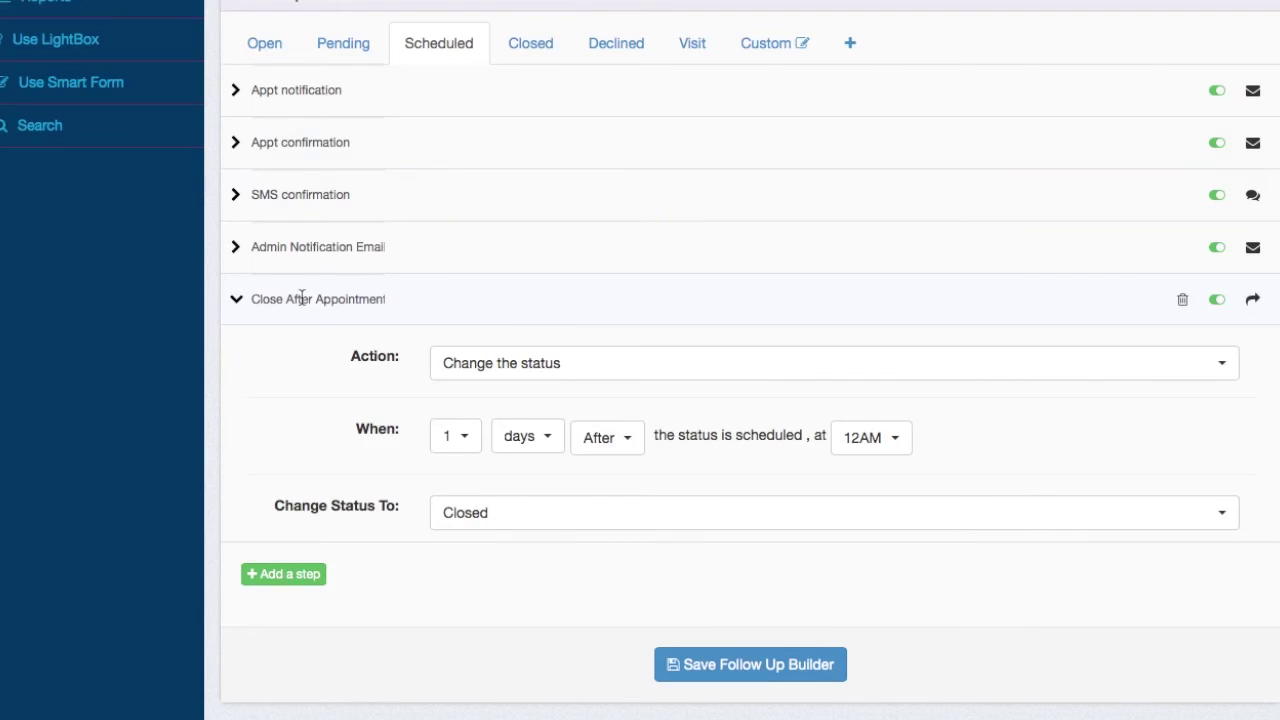
pyautogui.click(531, 47)
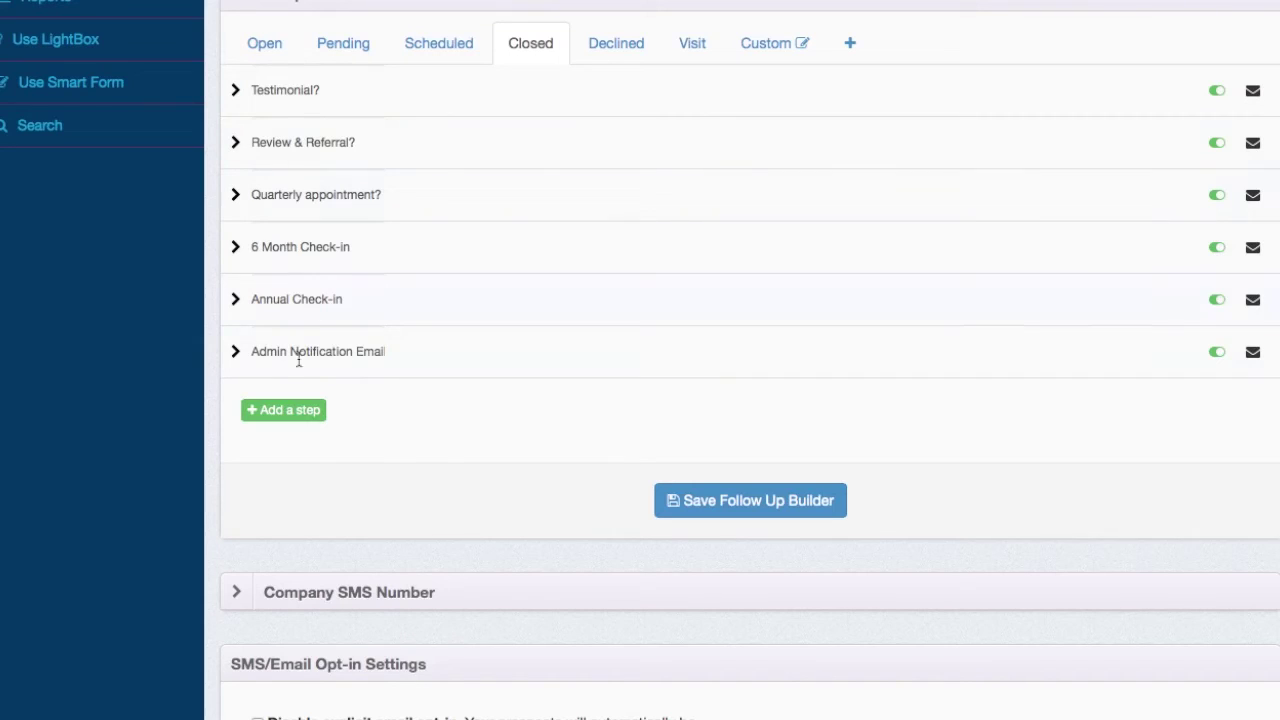
pyautogui.click(670, 258)
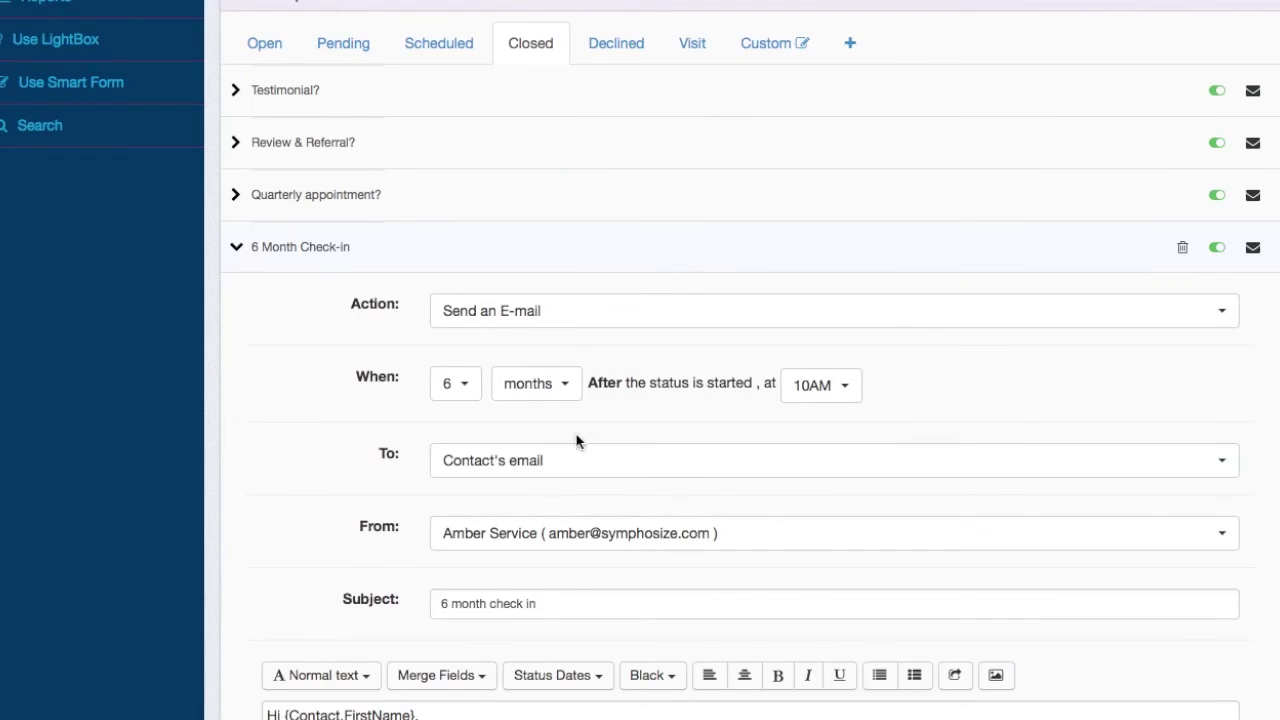
pyautogui.scroll(-5, 574, 440)
pyautogui.scroll(2, 571, 437)
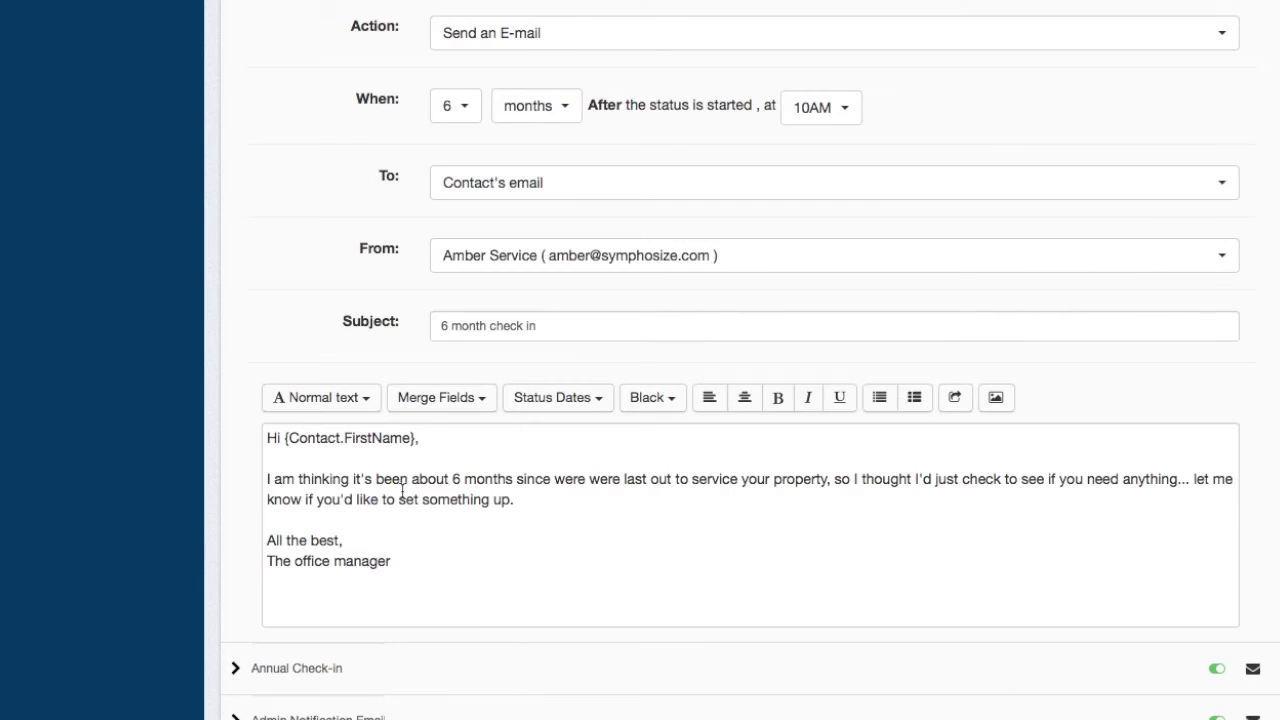
pyautogui.scroll(3, 595, 272)
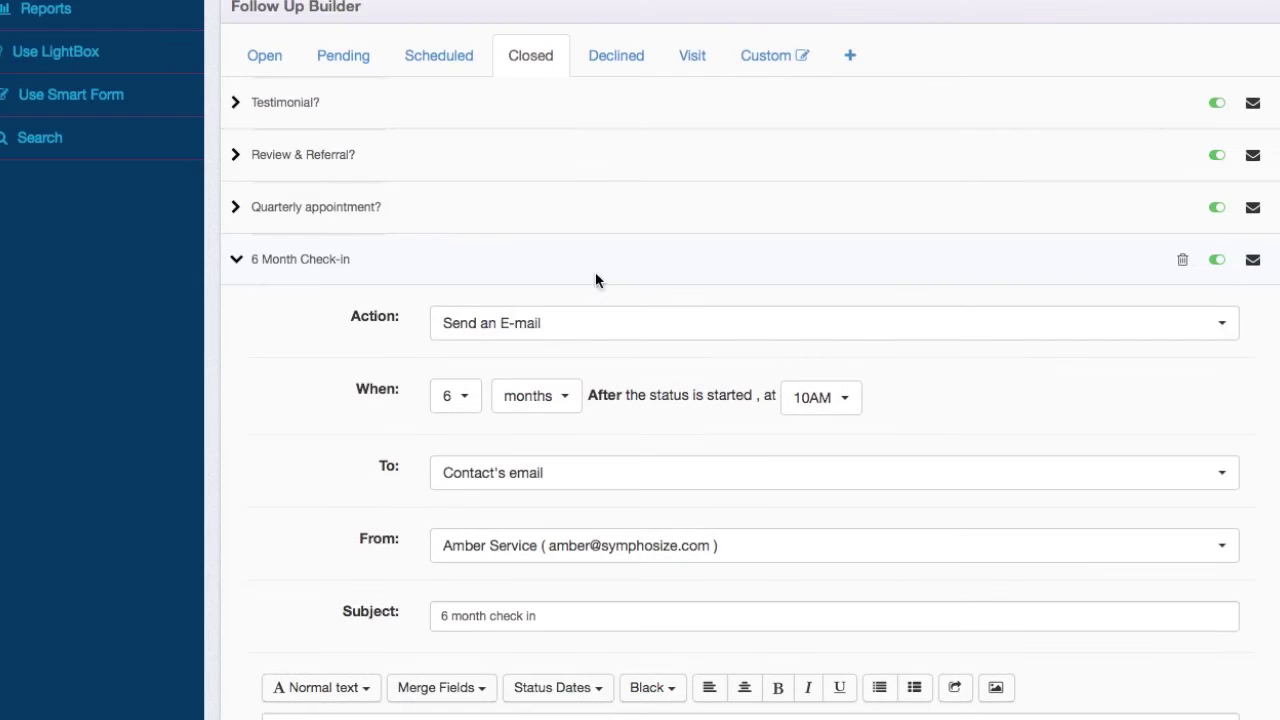
pyautogui.click(626, 260)
pyautogui.scroll(-1, 424, 497)
pyautogui.scroll(2, 424, 497)
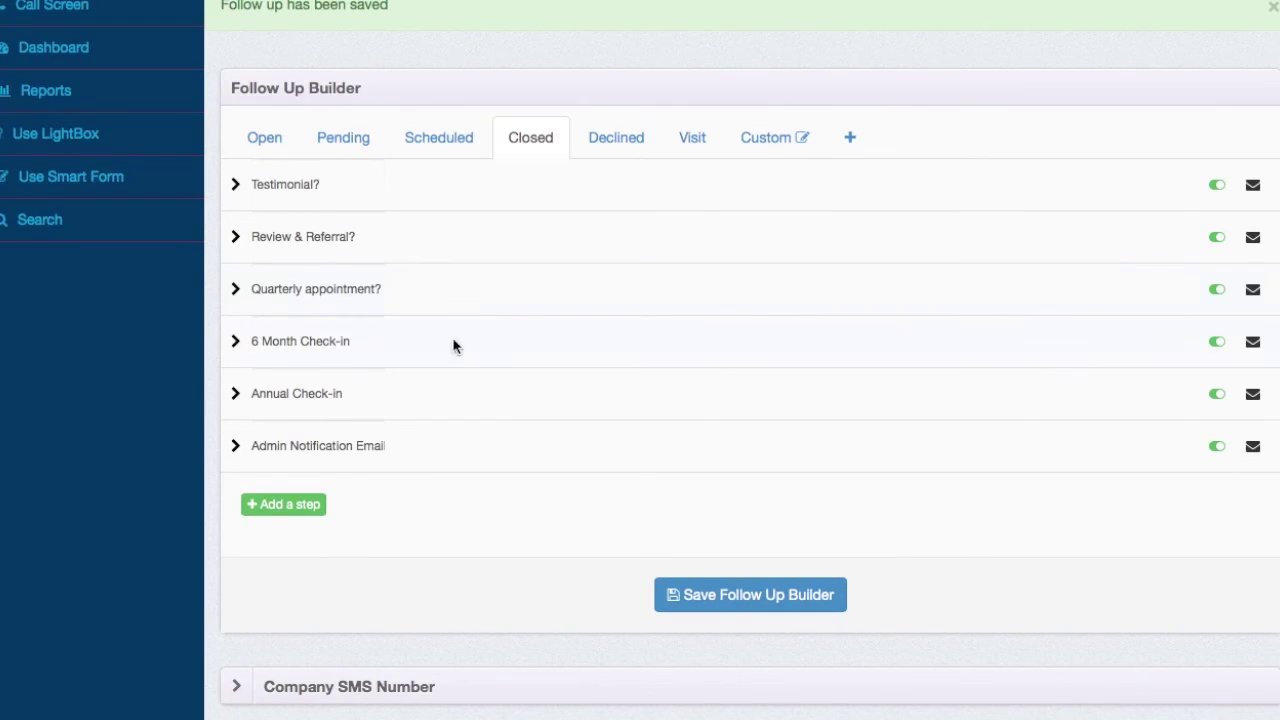
pyautogui.scroll(1, 675, 539)
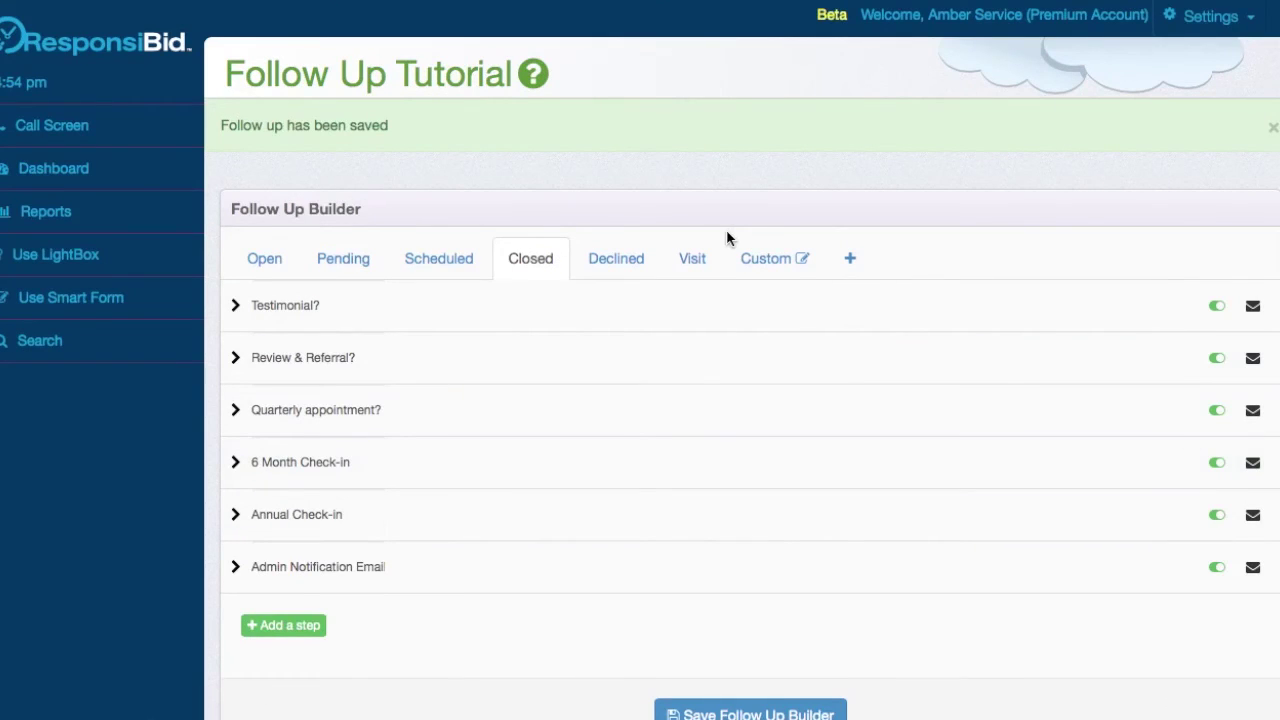
# - Go to the Dashboard and scroll through the Bid History
pyautogui.click(65, 178)
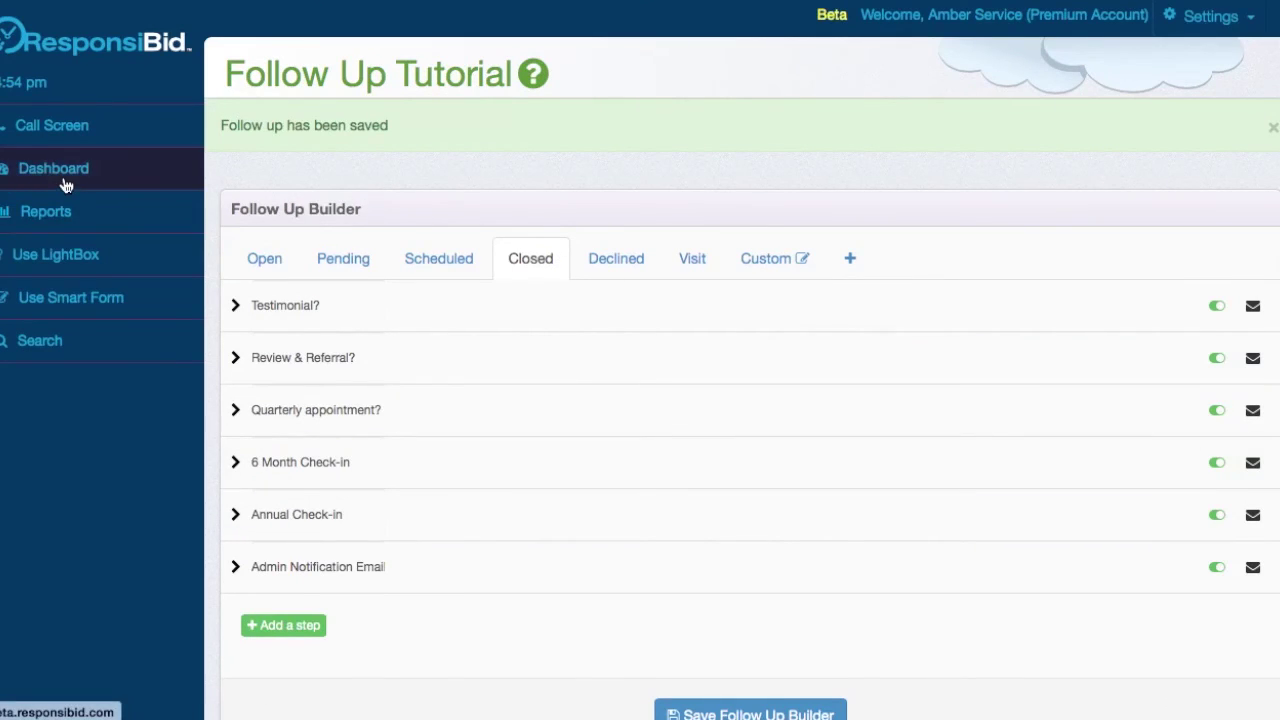
pyautogui.scroll(-5, 480, 505)
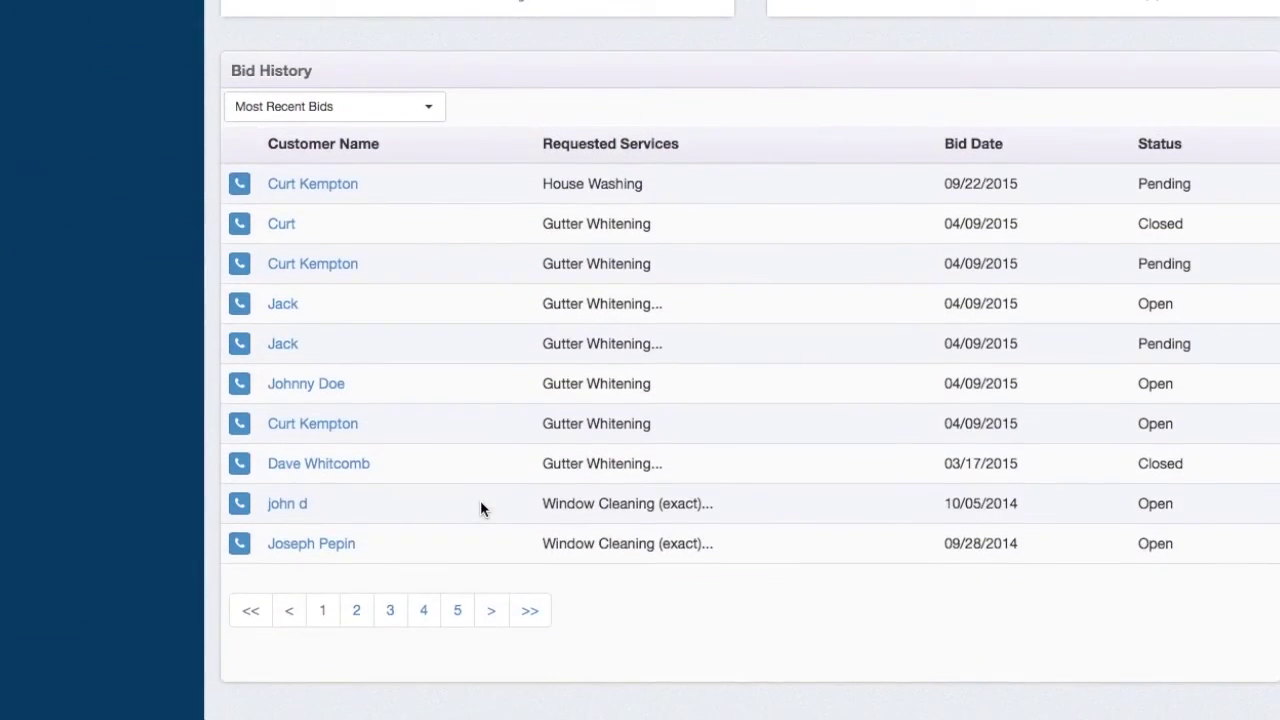
pyautogui.scroll(3, 680, 275)
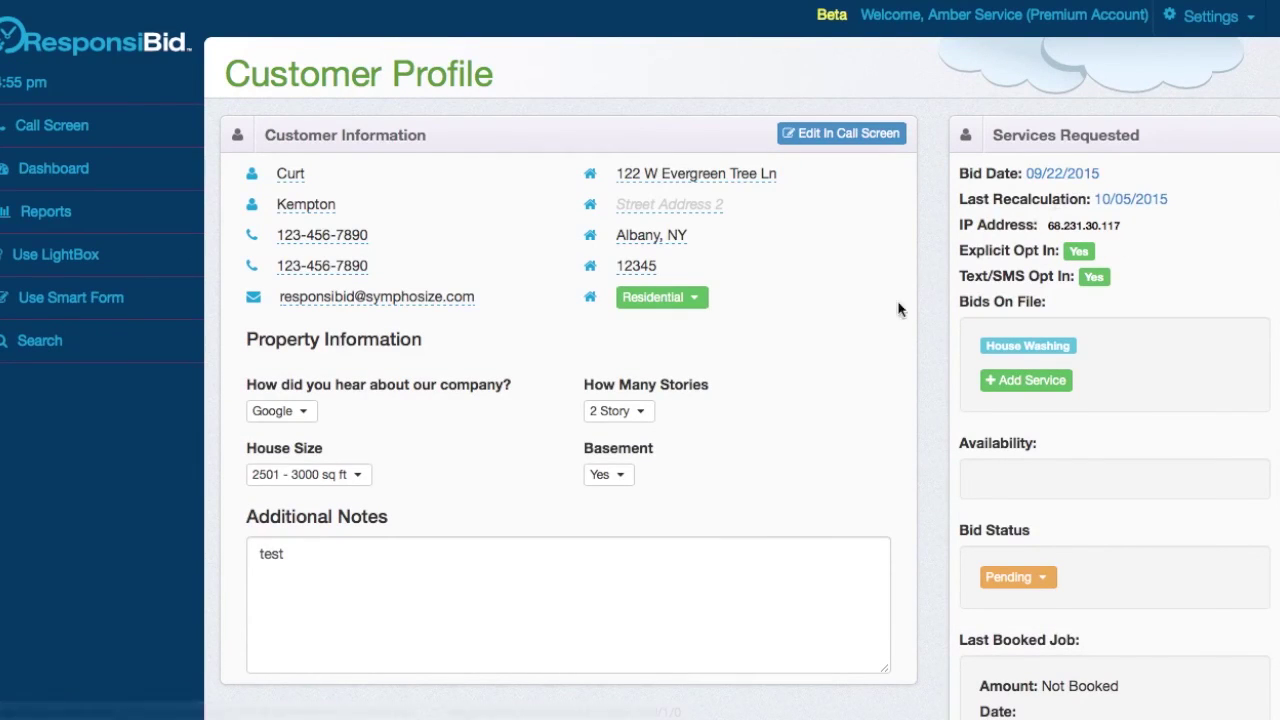
pyautogui.scroll(-1, 806, 458)
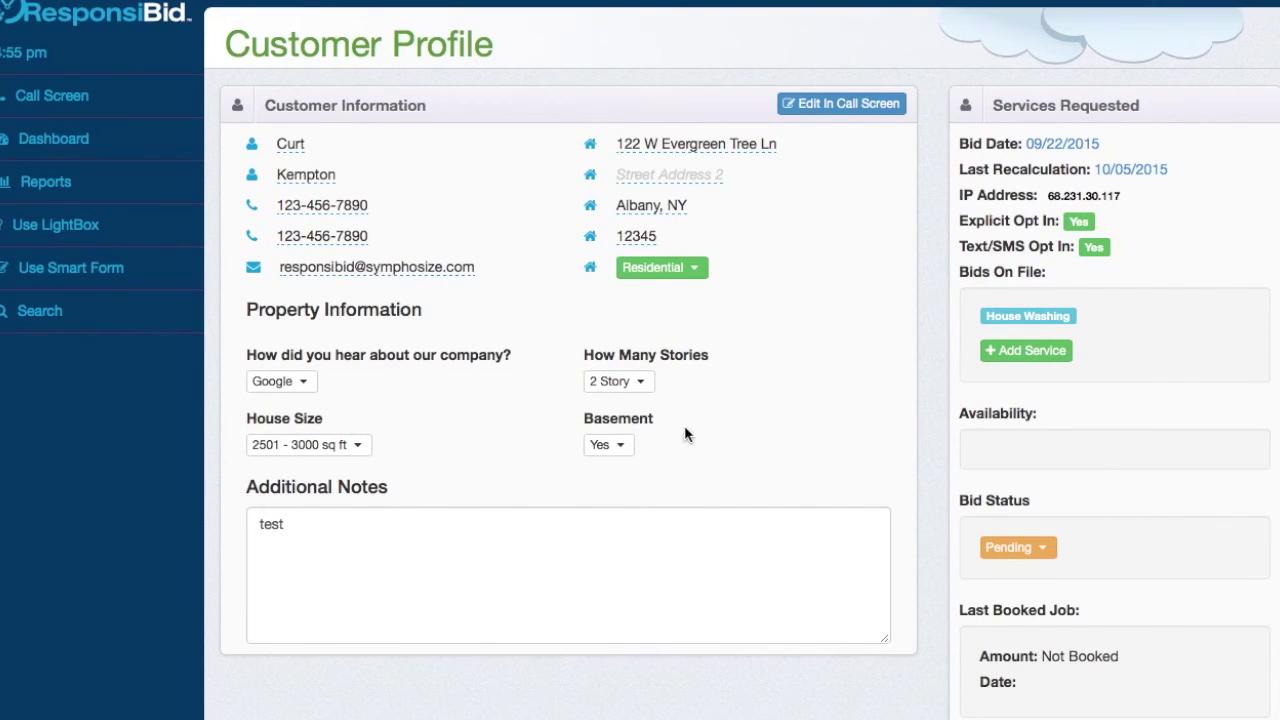
pyautogui.scroll(-3, 1180, 456)
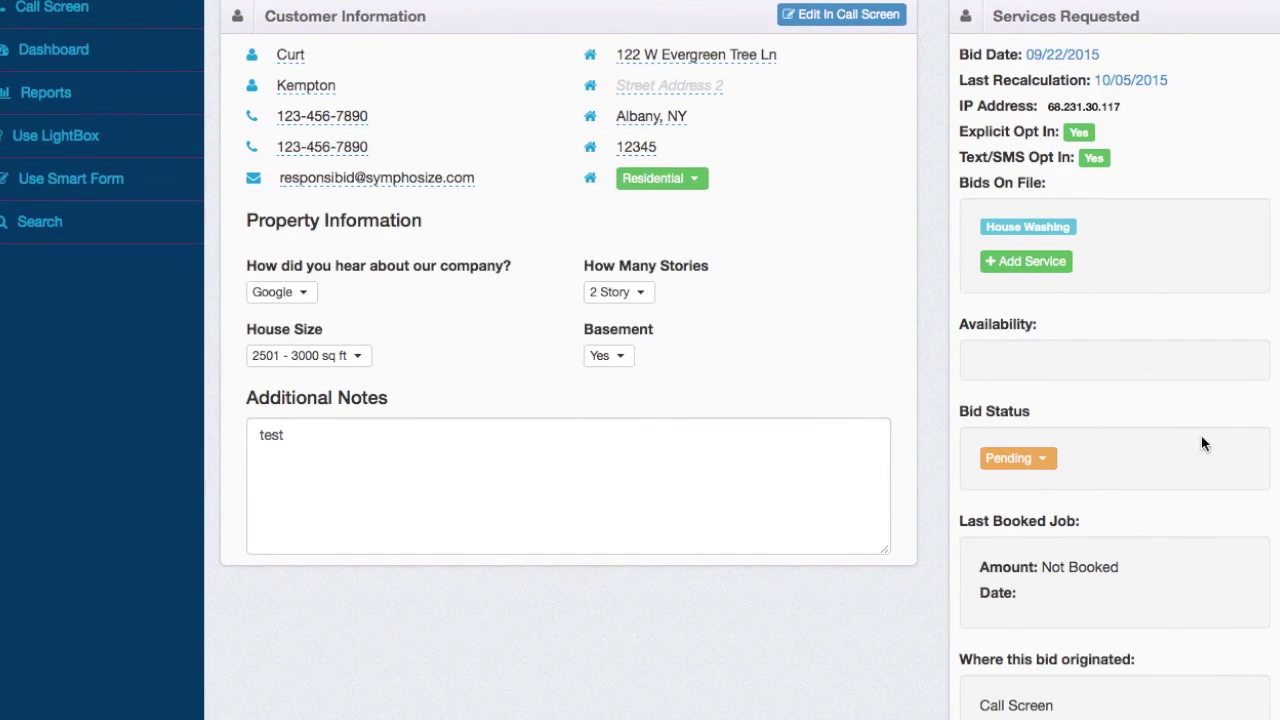
pyautogui.scroll(-10, 879, 510)
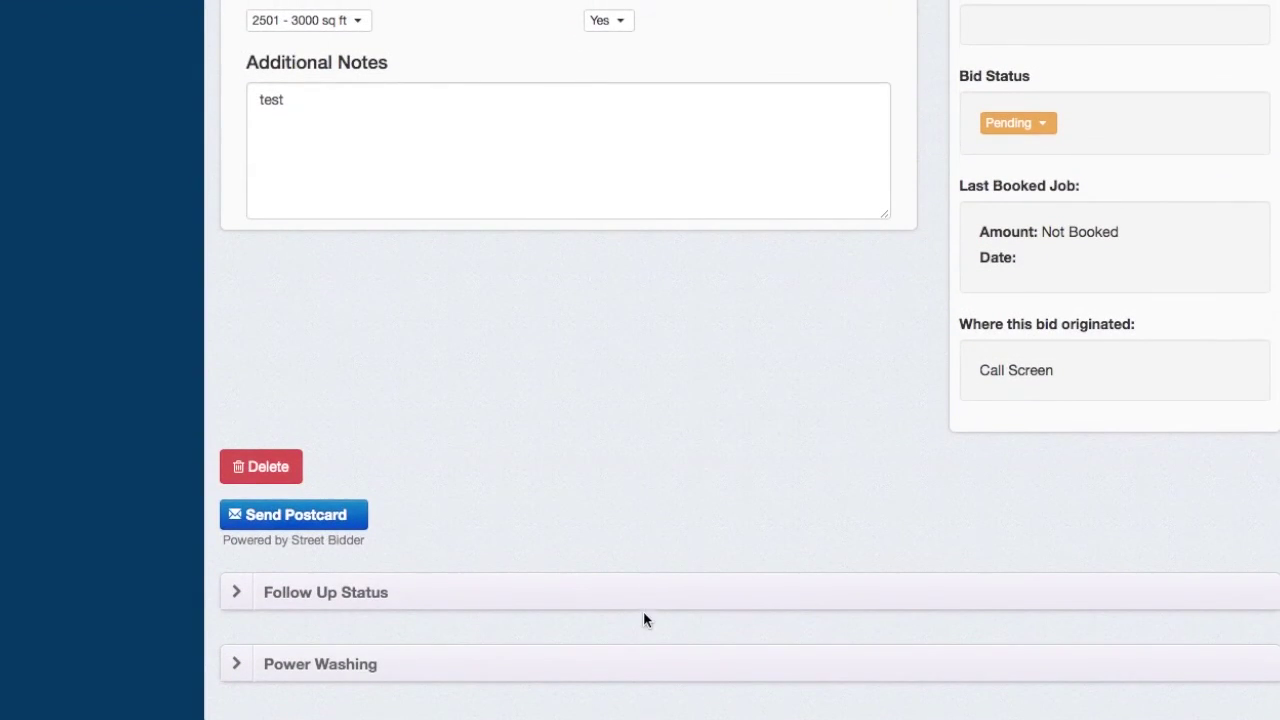
# - Expand the customer's Follow Up Status and the archived Open follow-up sequence
pyautogui.click(655, 592)
pyautogui.scroll(-15, 655, 590)
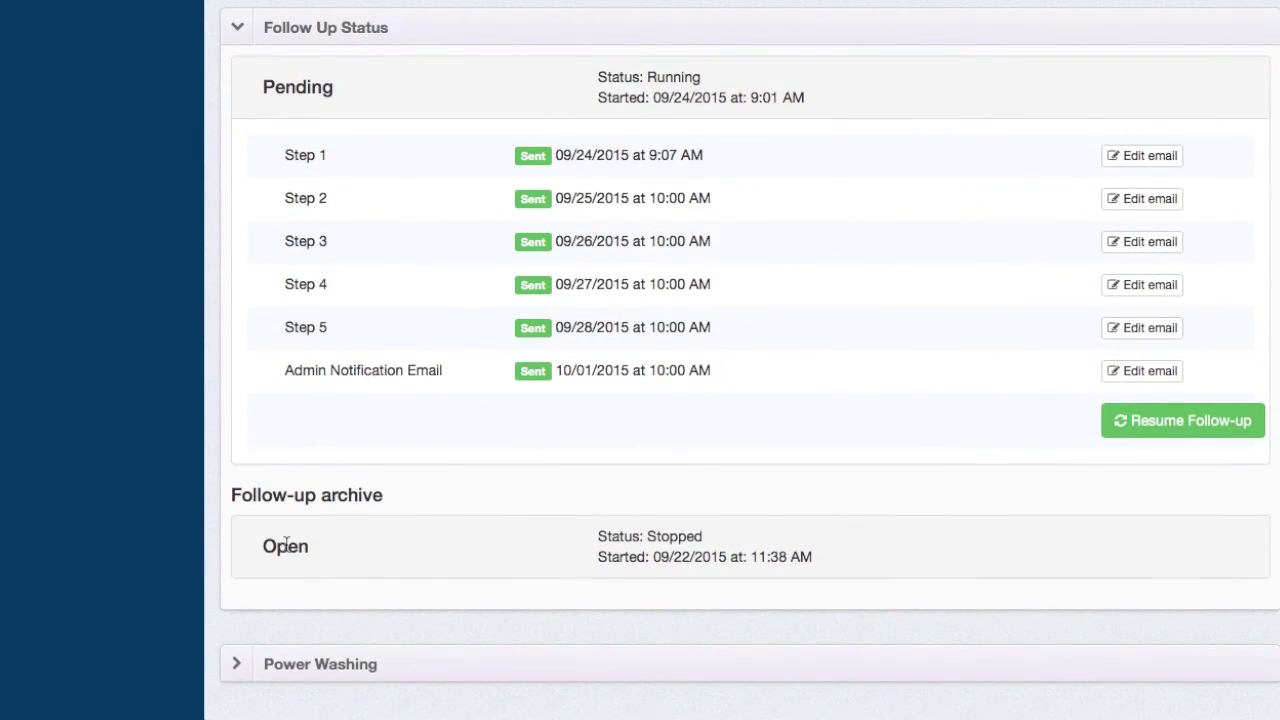
pyautogui.click(286, 545)
pyautogui.scroll(-5, 534, 565)
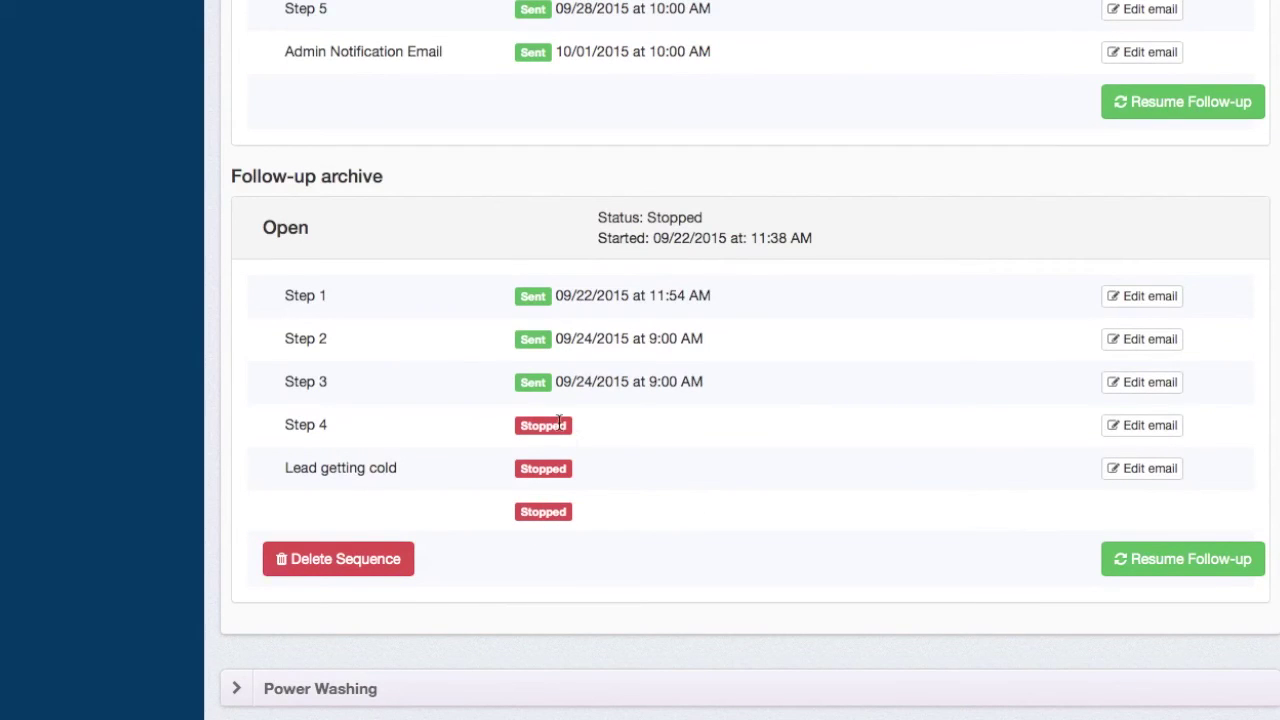
pyautogui.scroll(8, 670, 265)
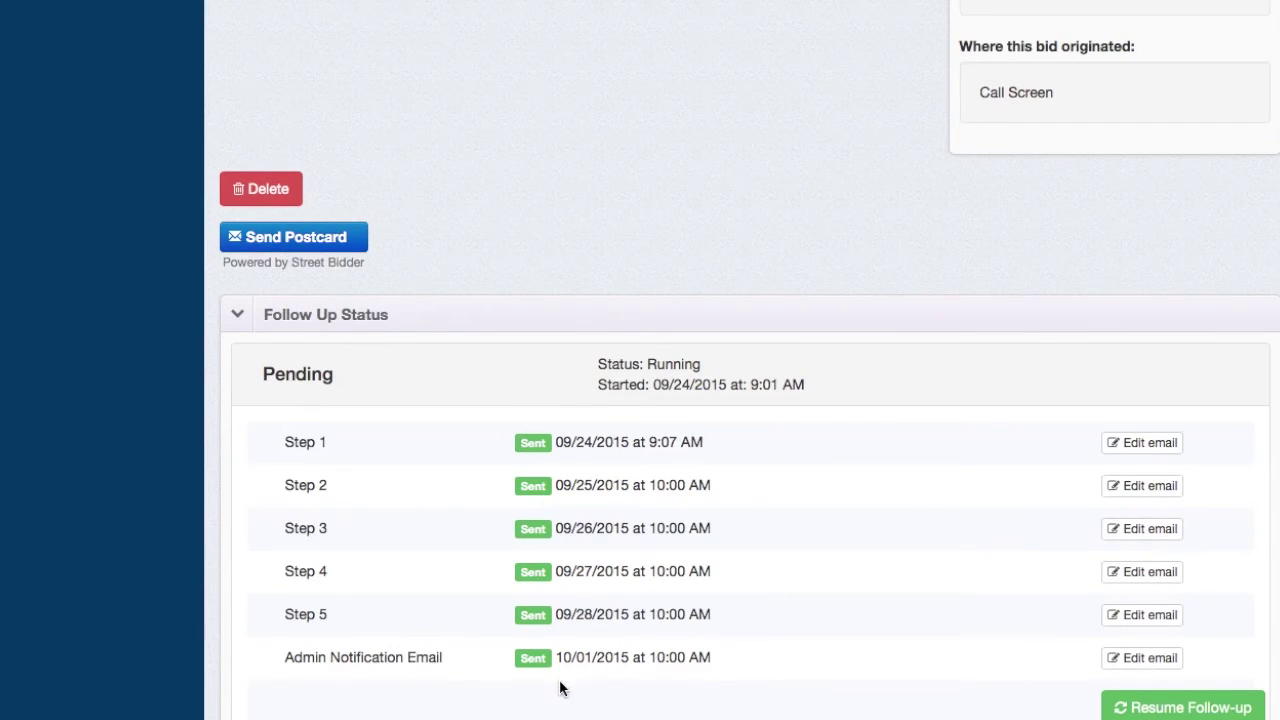
pyautogui.scroll(10, 645, 592)
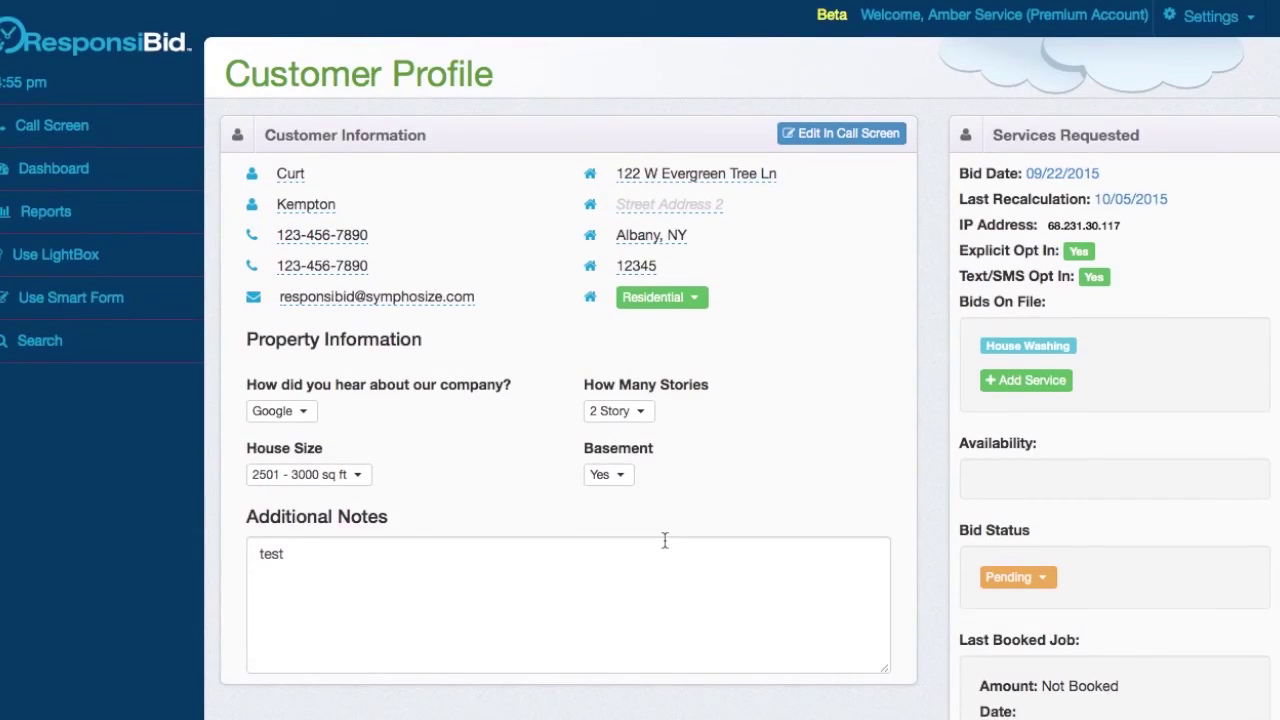
pyautogui.scroll(-1, 665, 540)
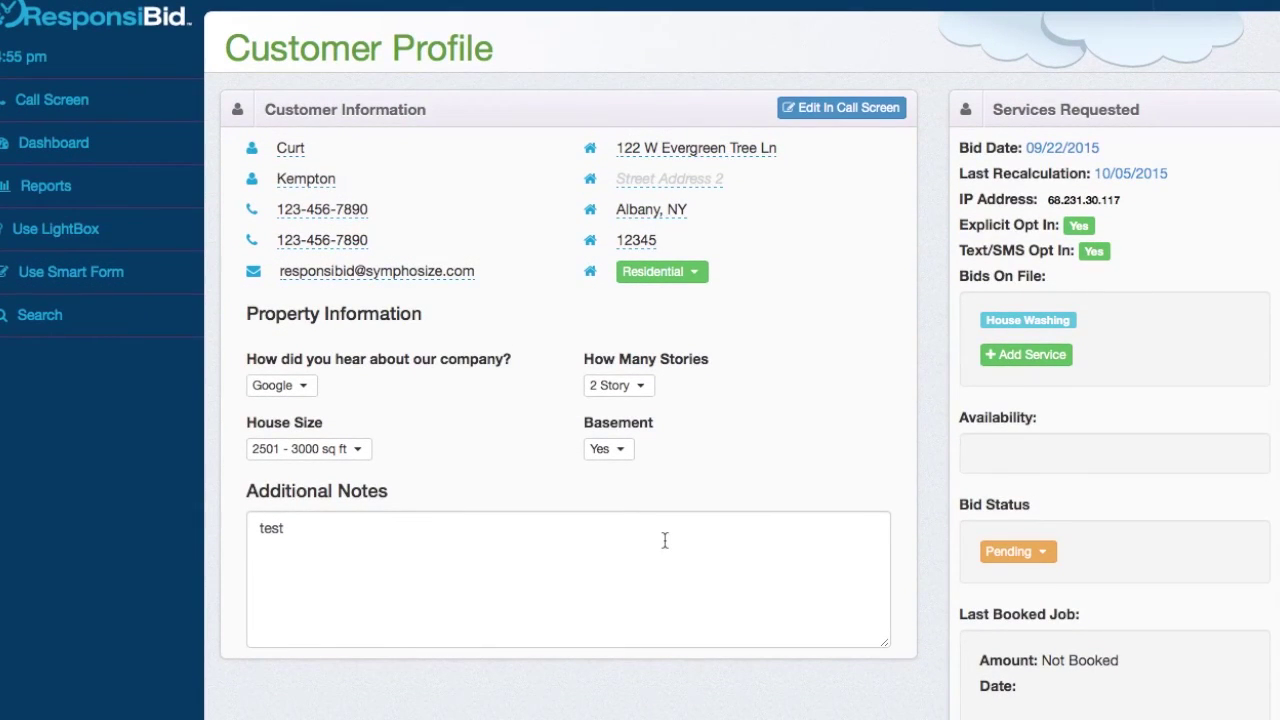
pyautogui.scroll(-5, 664, 539)
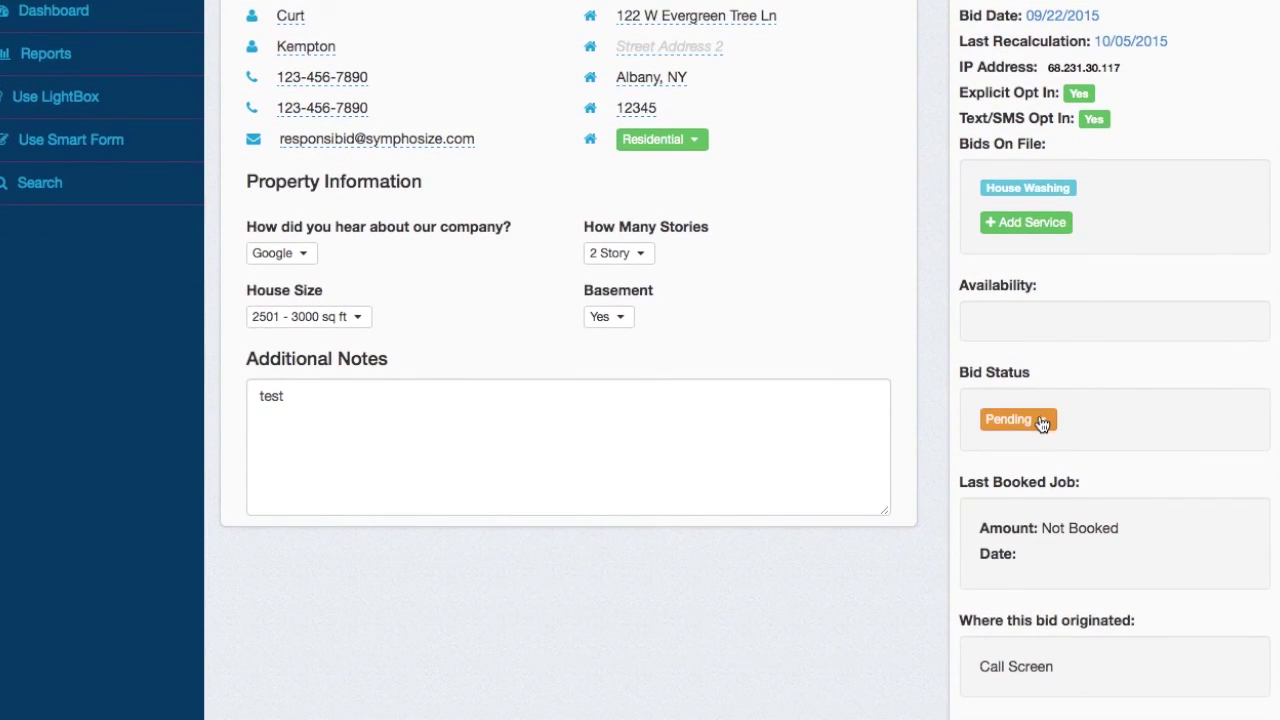
# - Set the bid status to Scheduled and choose the Deluxe $788 house washing package
pyautogui.click(1041, 422)
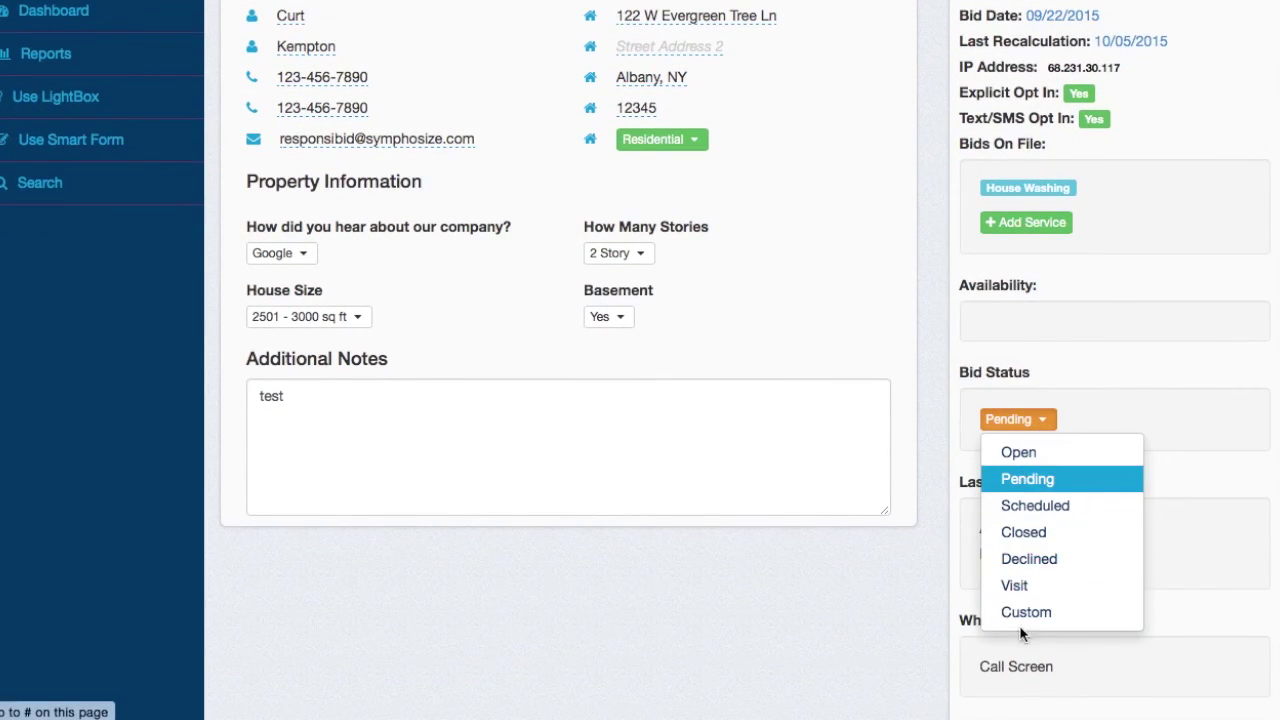
pyautogui.click(1015, 508)
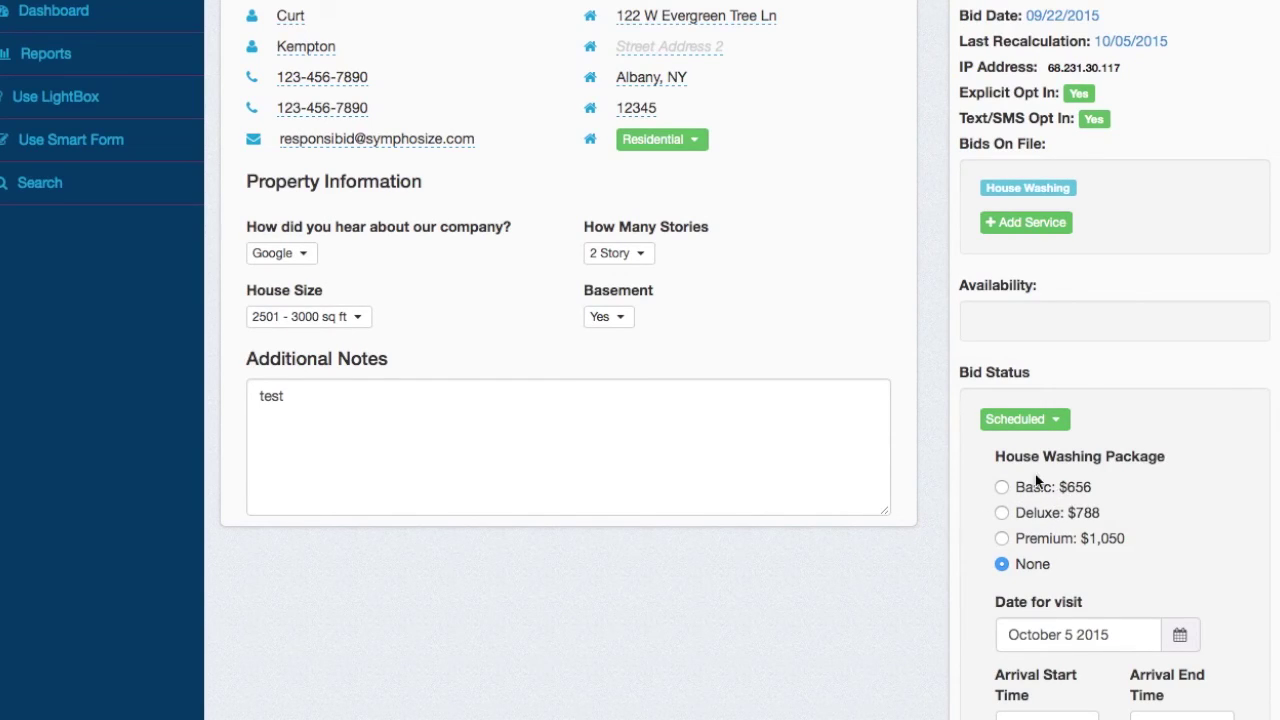
pyautogui.click(1047, 516)
pyautogui.scroll(-3, 1088, 517)
# - Set the visit date to October 15 with a 12:00 PM arrival start
pyautogui.click(1040, 492)
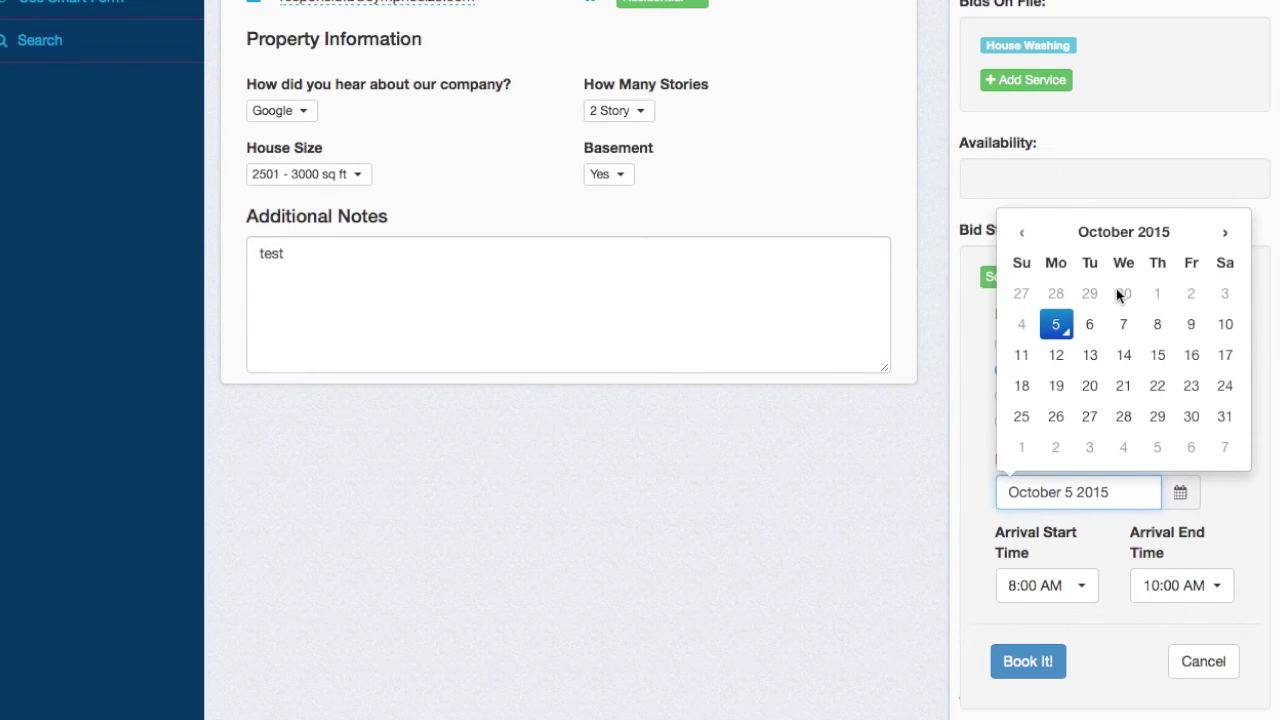
pyautogui.click(1157, 356)
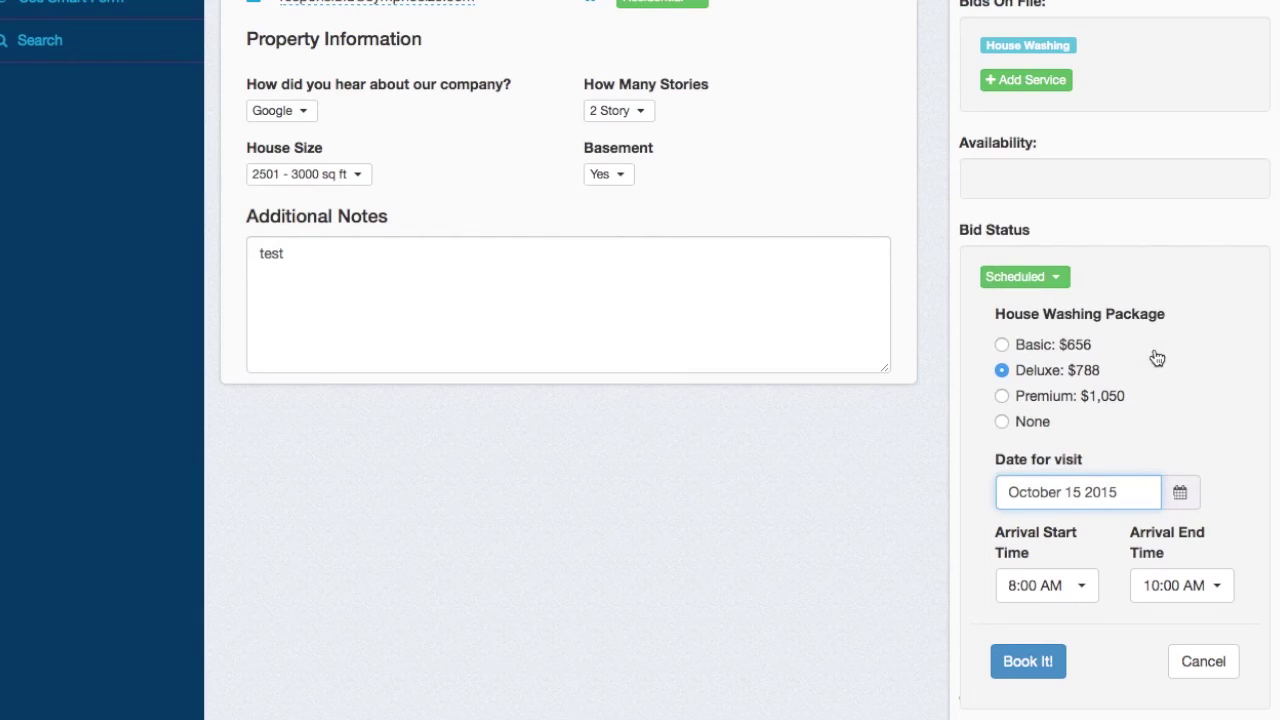
pyautogui.click(1067, 581)
pyautogui.scroll(-5, 1060, 282)
pyautogui.scroll(-5, 1045, 478)
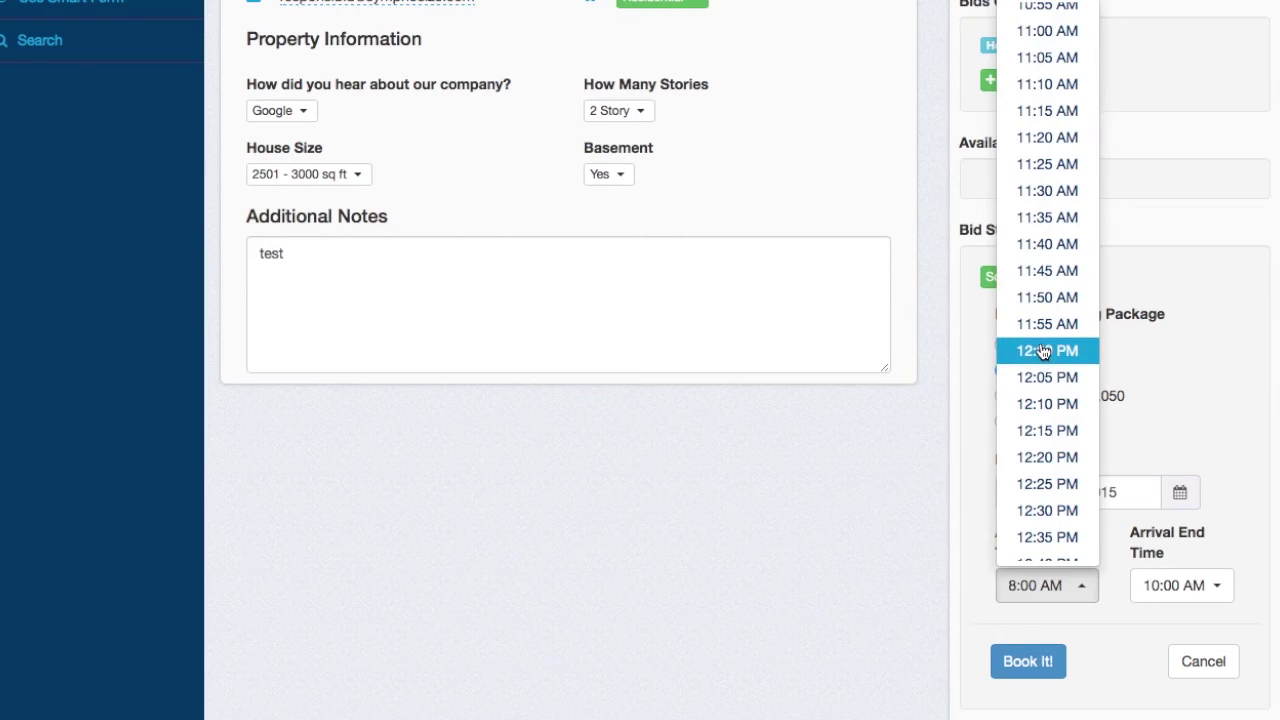
pyautogui.click(1042, 352)
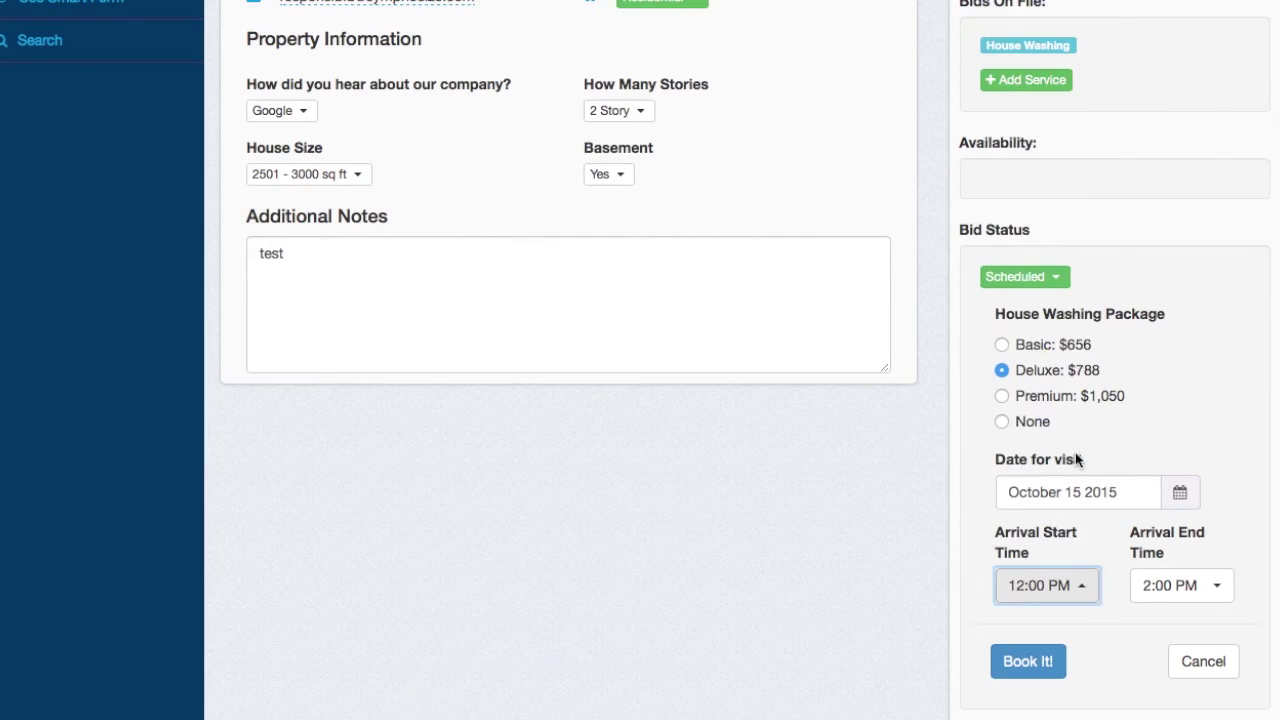
# - Set the arrival end time to 1:30 PM and book the job
pyautogui.click(1167, 590)
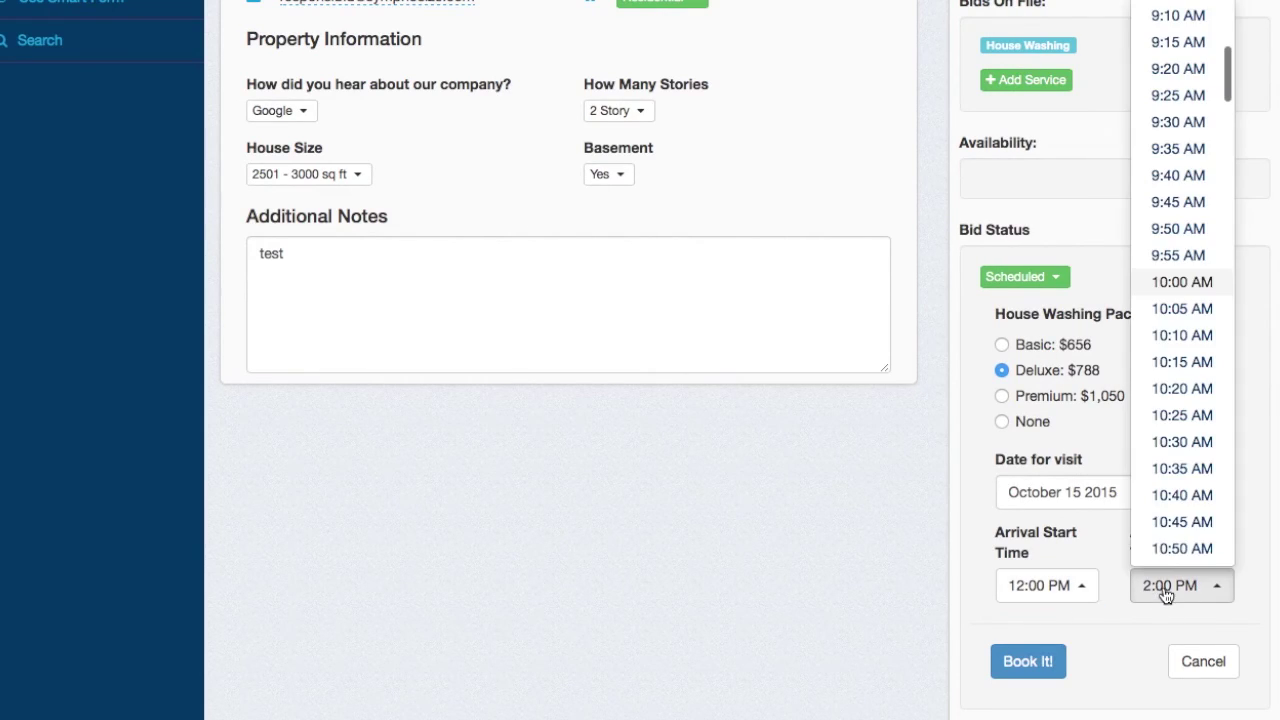
pyautogui.scroll(-8, 1185, 437)
pyautogui.scroll(-6, 1185, 437)
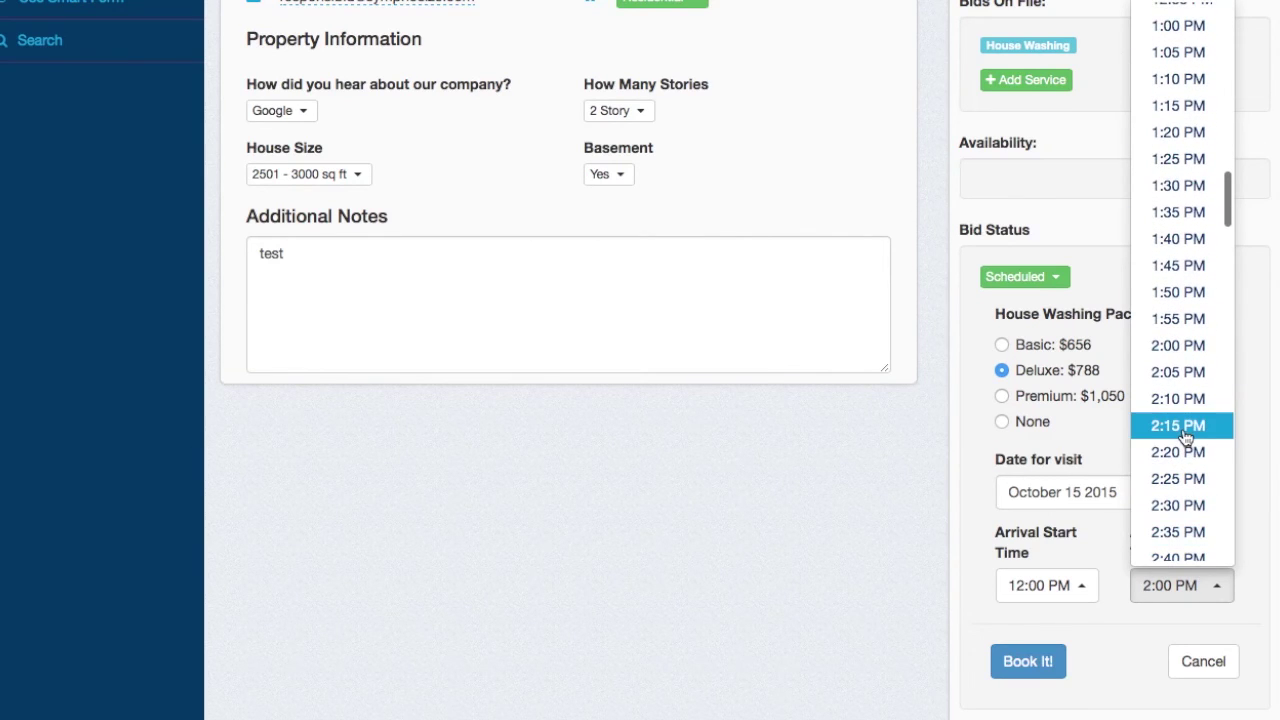
pyautogui.click(1180, 185)
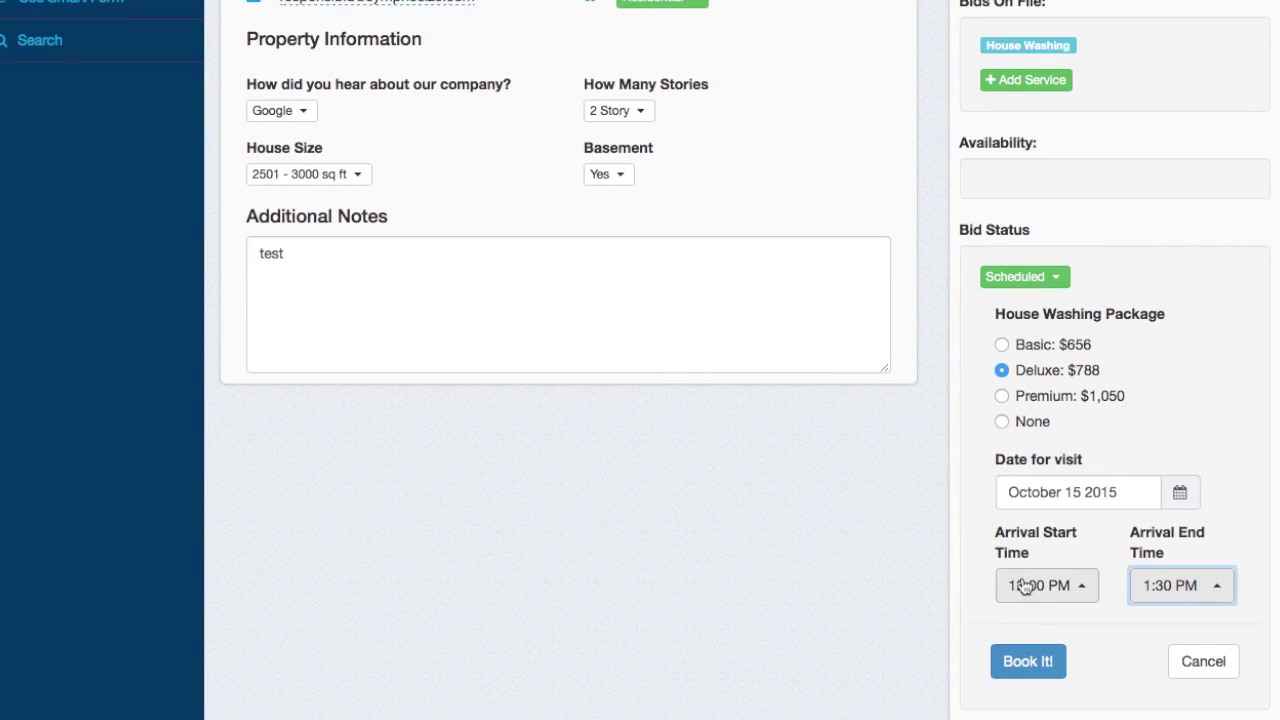
pyautogui.click(1030, 665)
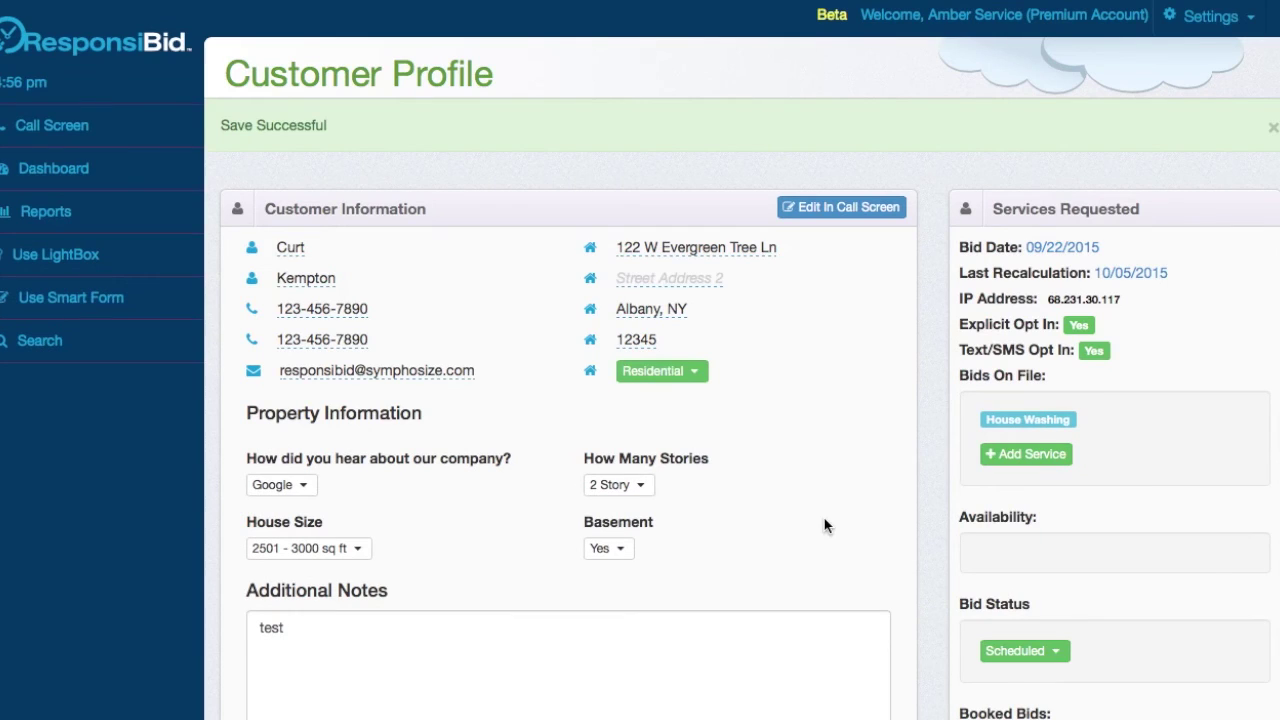
# - Expand the booked bid's Follow Up Status and the Pending archived sequence to review its steps
pyautogui.scroll(-3, 1096, 575)
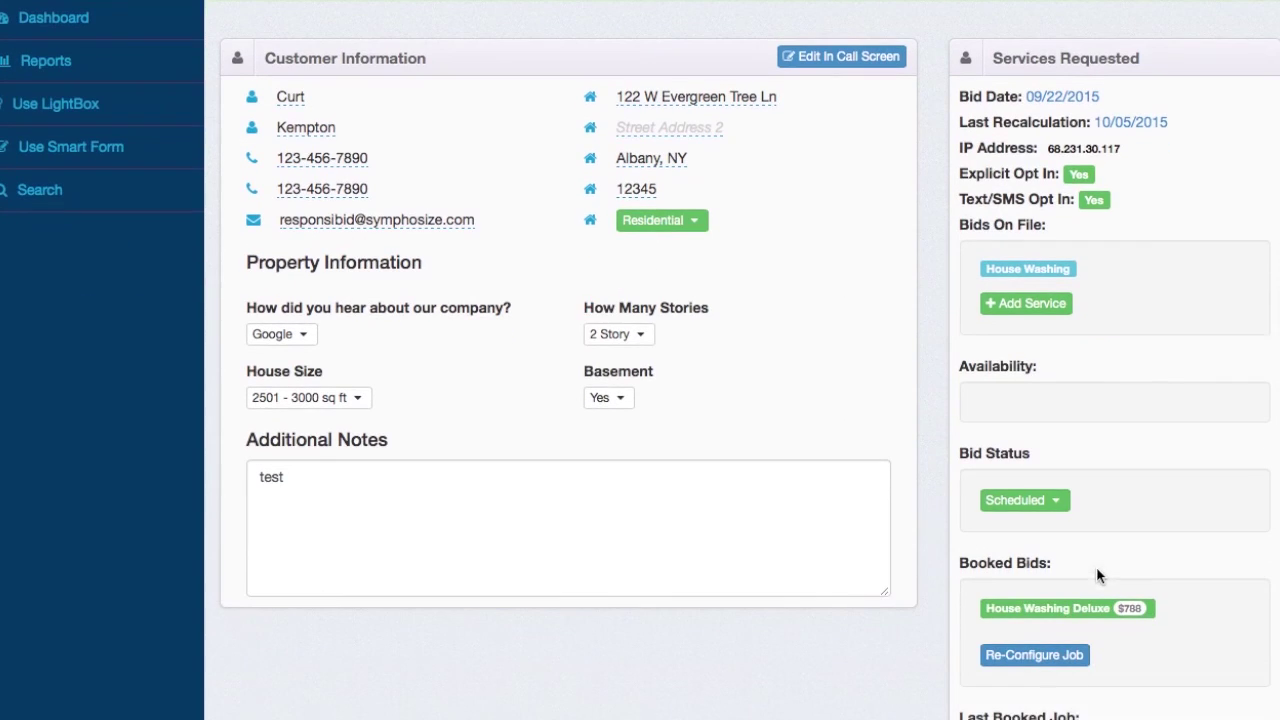
pyautogui.scroll(-3, 997, 603)
pyautogui.scroll(-2, 997, 603)
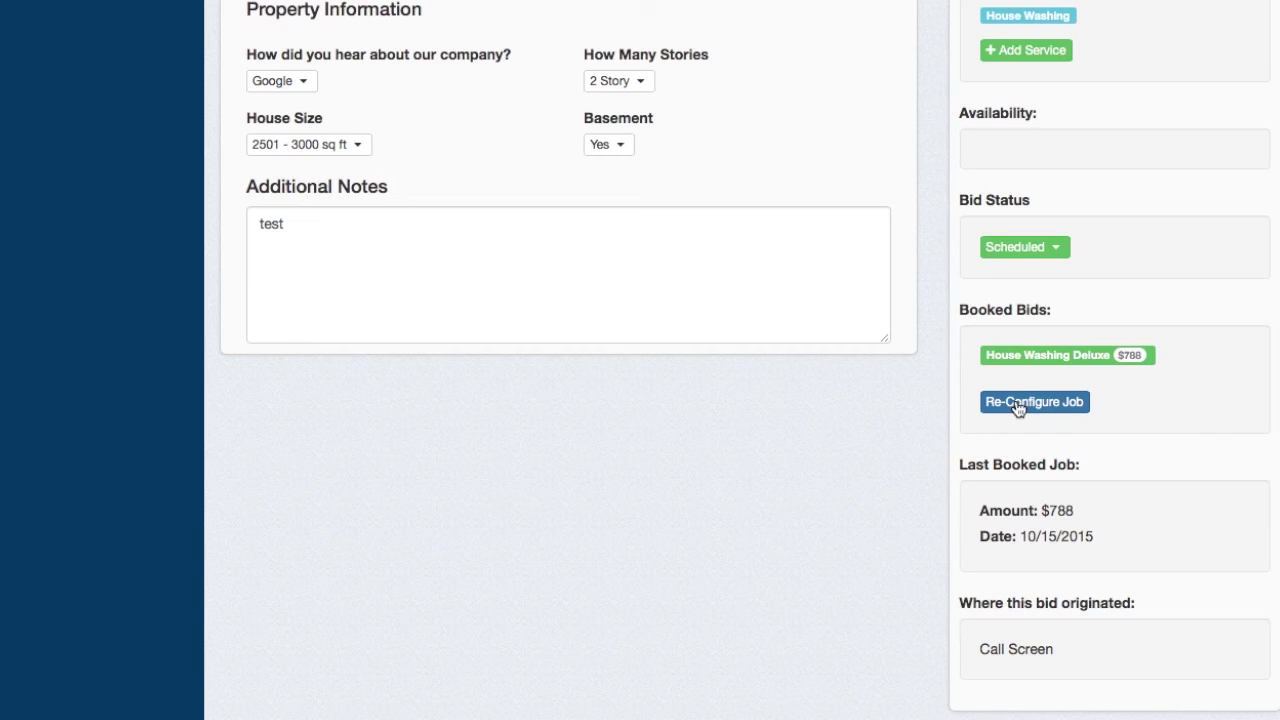
pyautogui.scroll(-6, 797, 420)
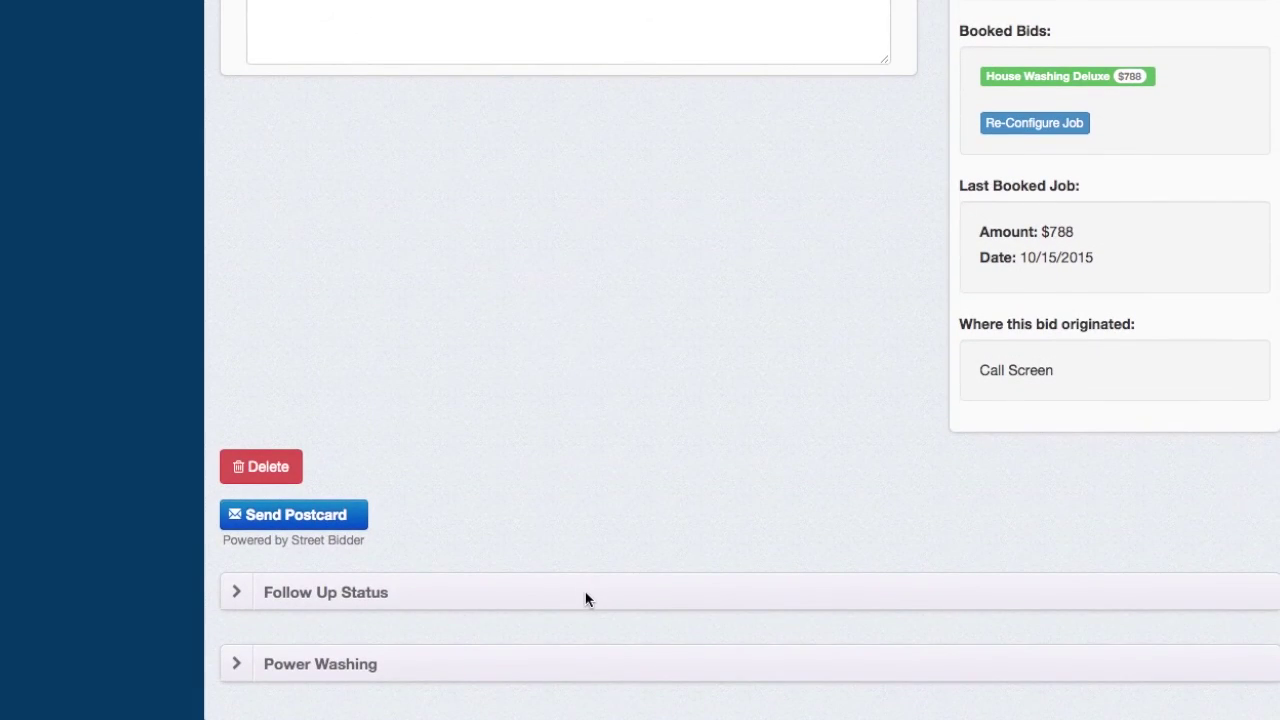
pyautogui.click(586, 598)
pyautogui.scroll(-10, 586, 598)
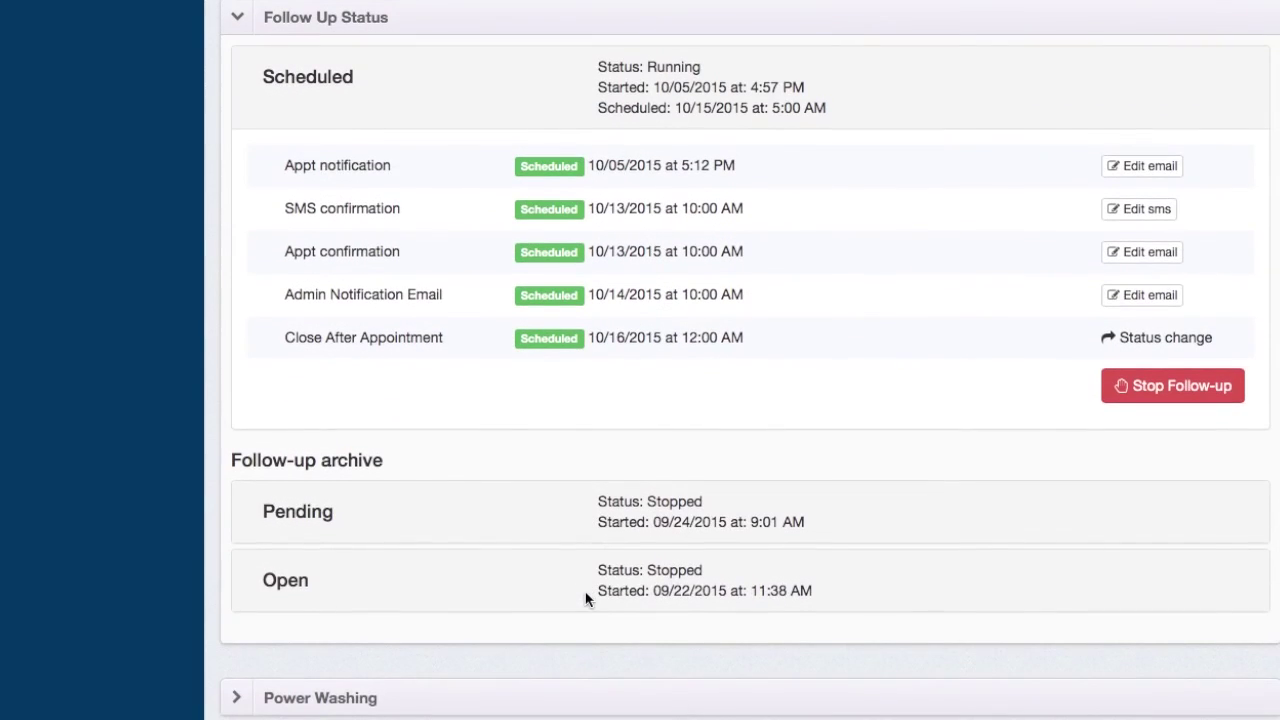
pyautogui.click(304, 517)
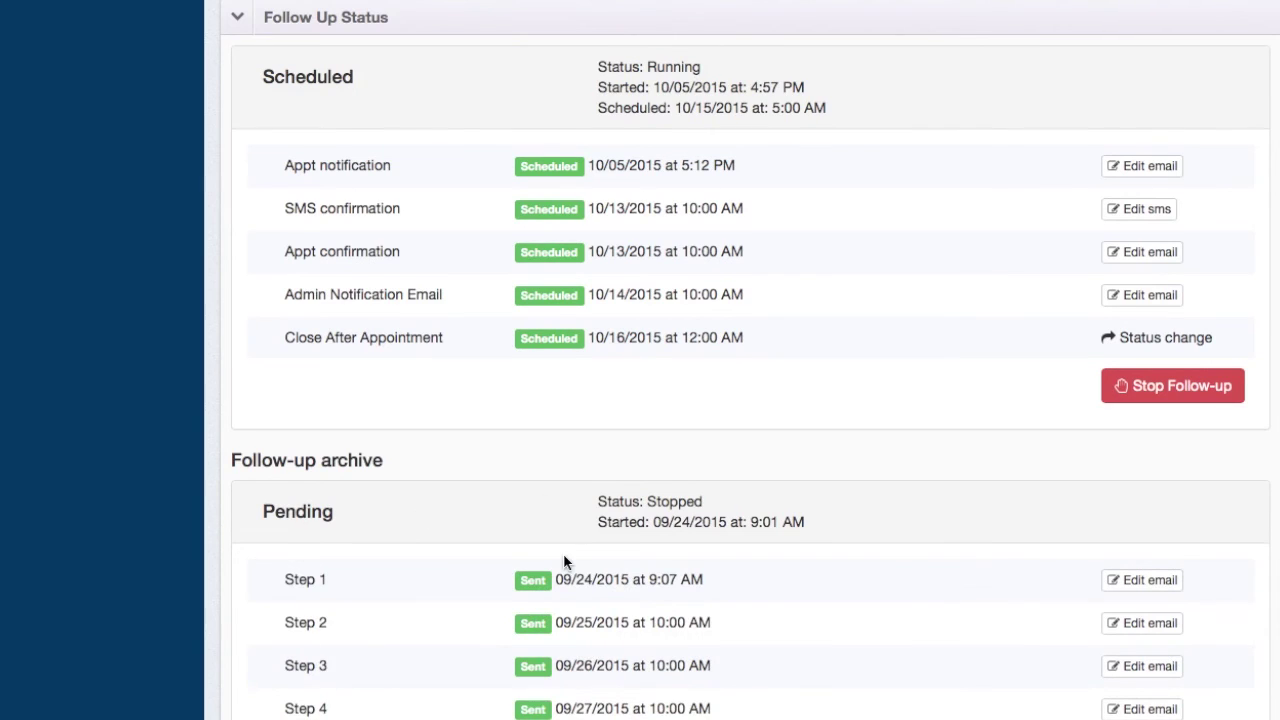
pyautogui.scroll(-4, 563, 556)
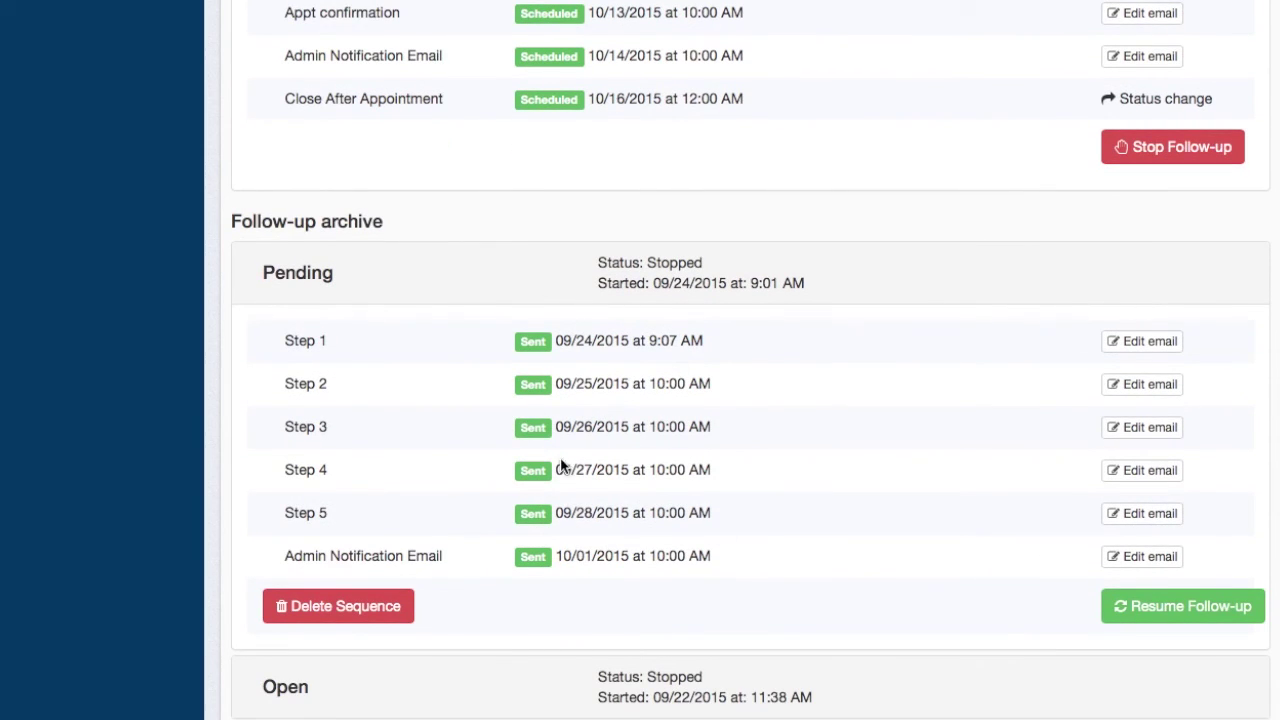
pyautogui.scroll(7, 489, 437)
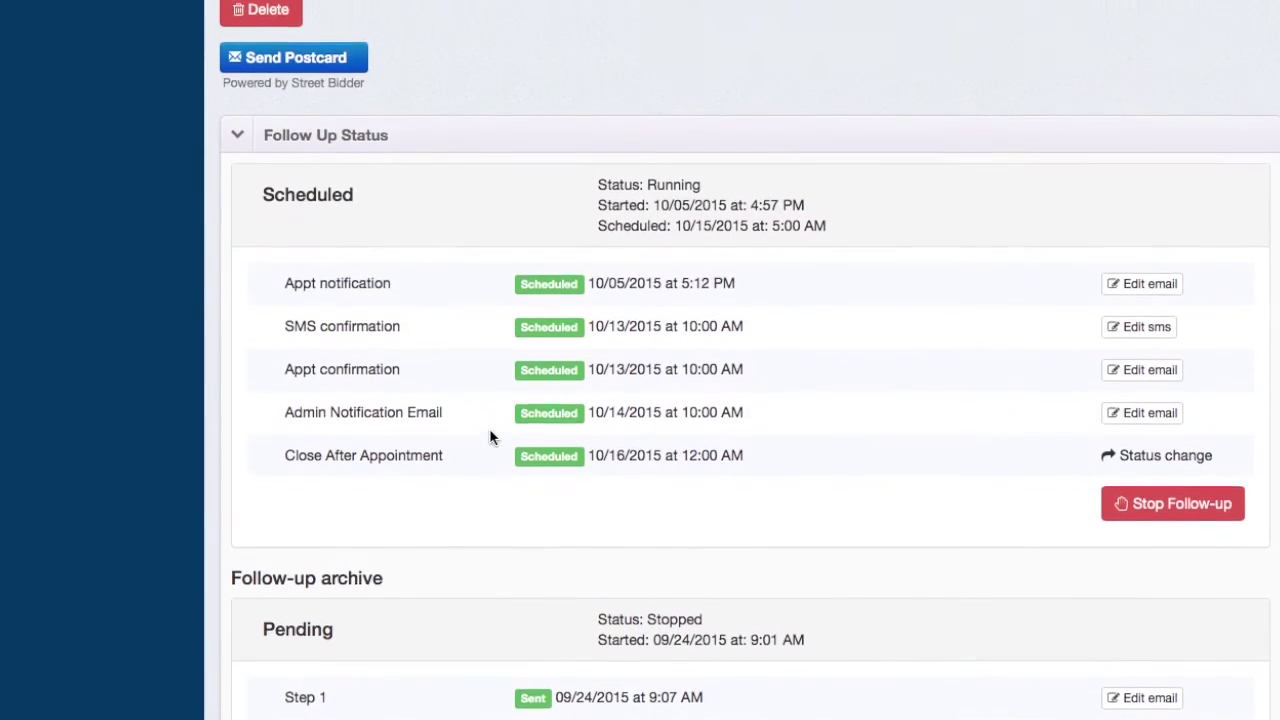
pyautogui.scroll(1, 491, 436)
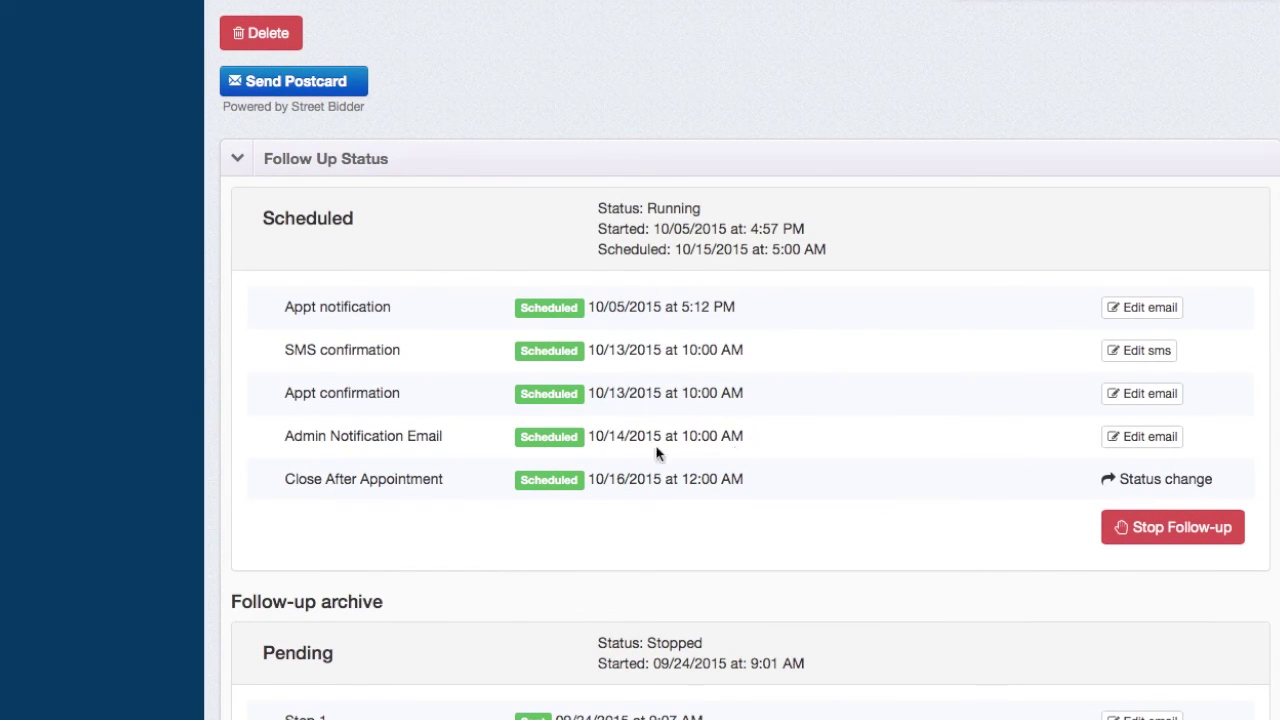
pyautogui.scroll(3, 822, 423)
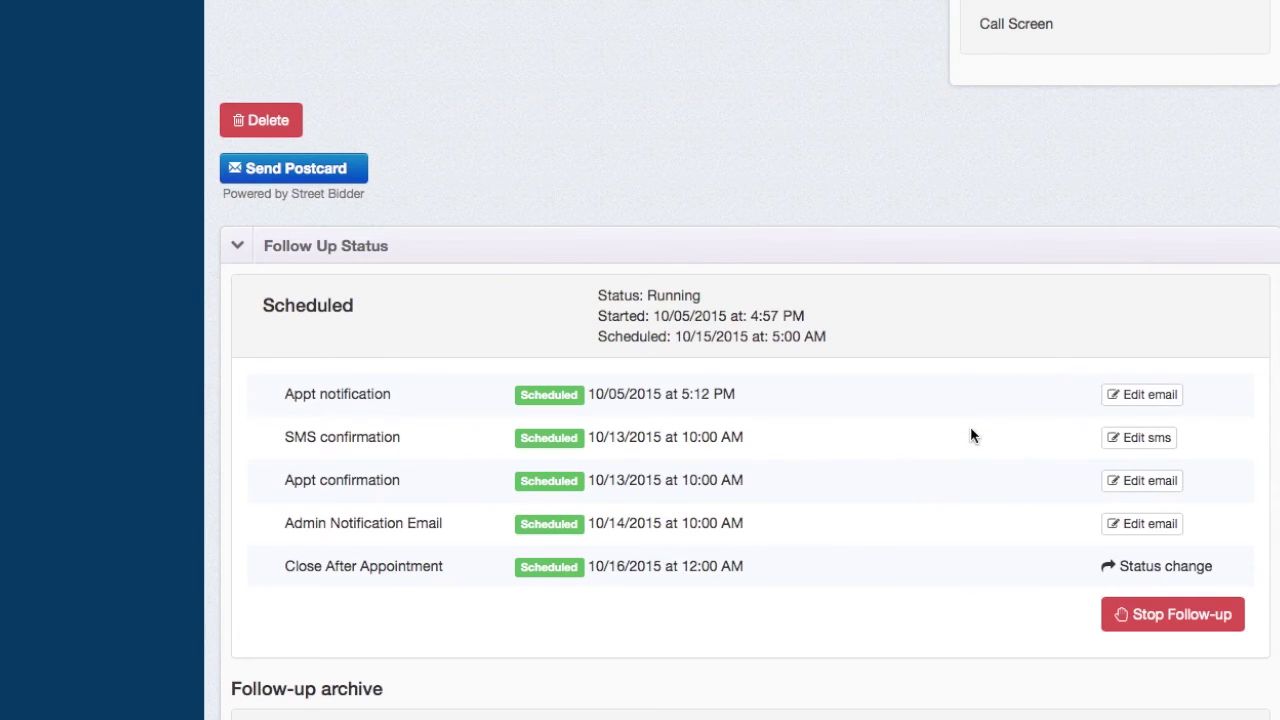
# - Append "We hope Fido is excited that we're coming!" to the SMS confirmation message and save it
pyautogui.click(1128, 445)
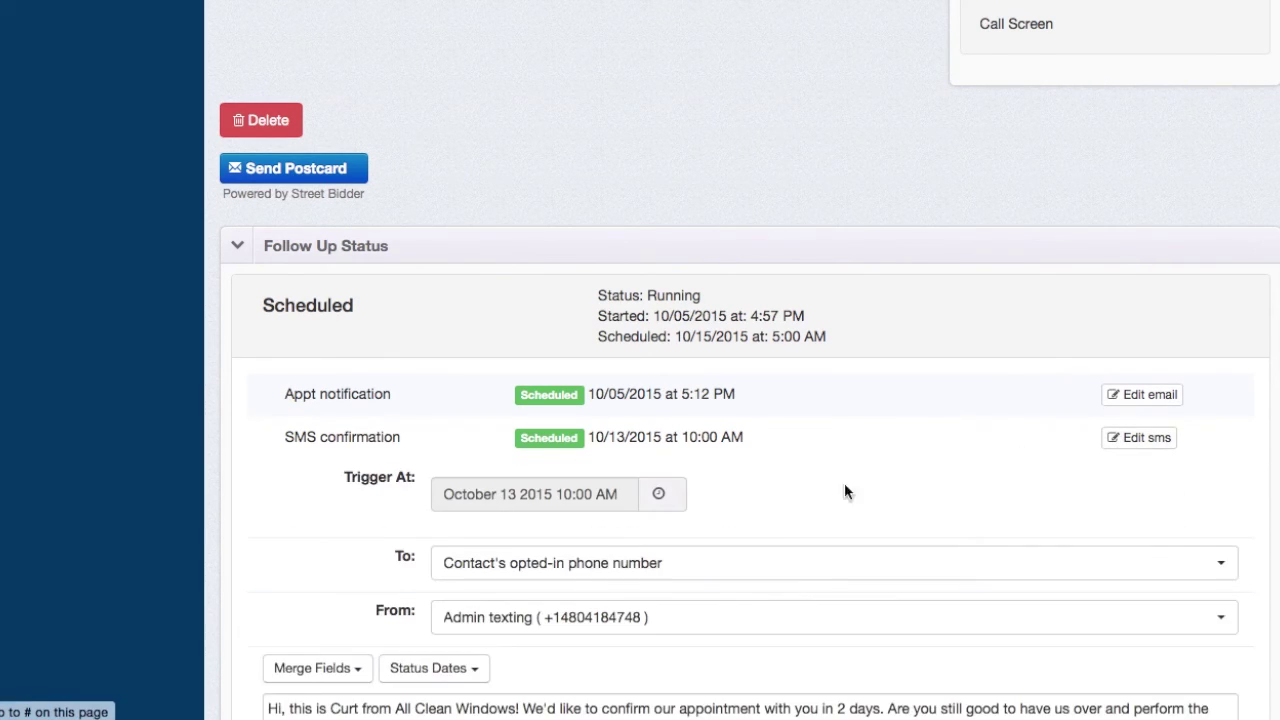
pyautogui.scroll(-3, 769, 519)
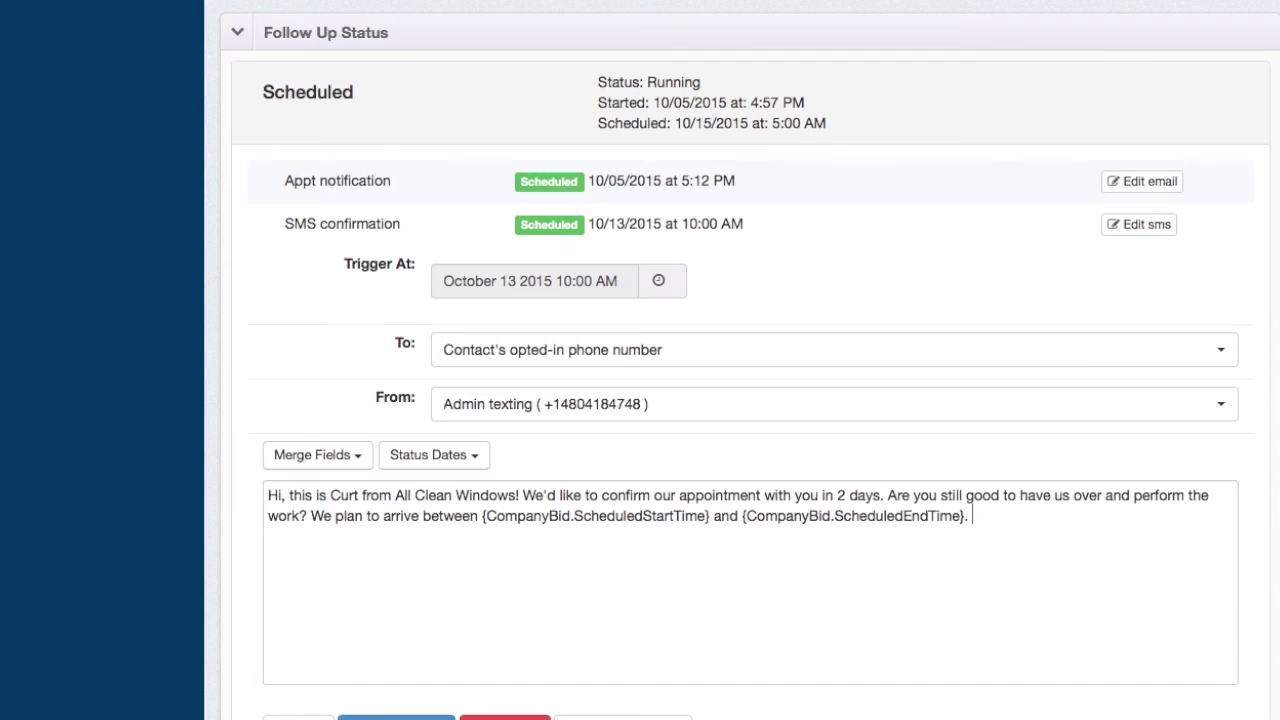
pyautogui.write("e hope Fido is excited that we're coming!")
pyautogui.scroll(-3, 694, 528)
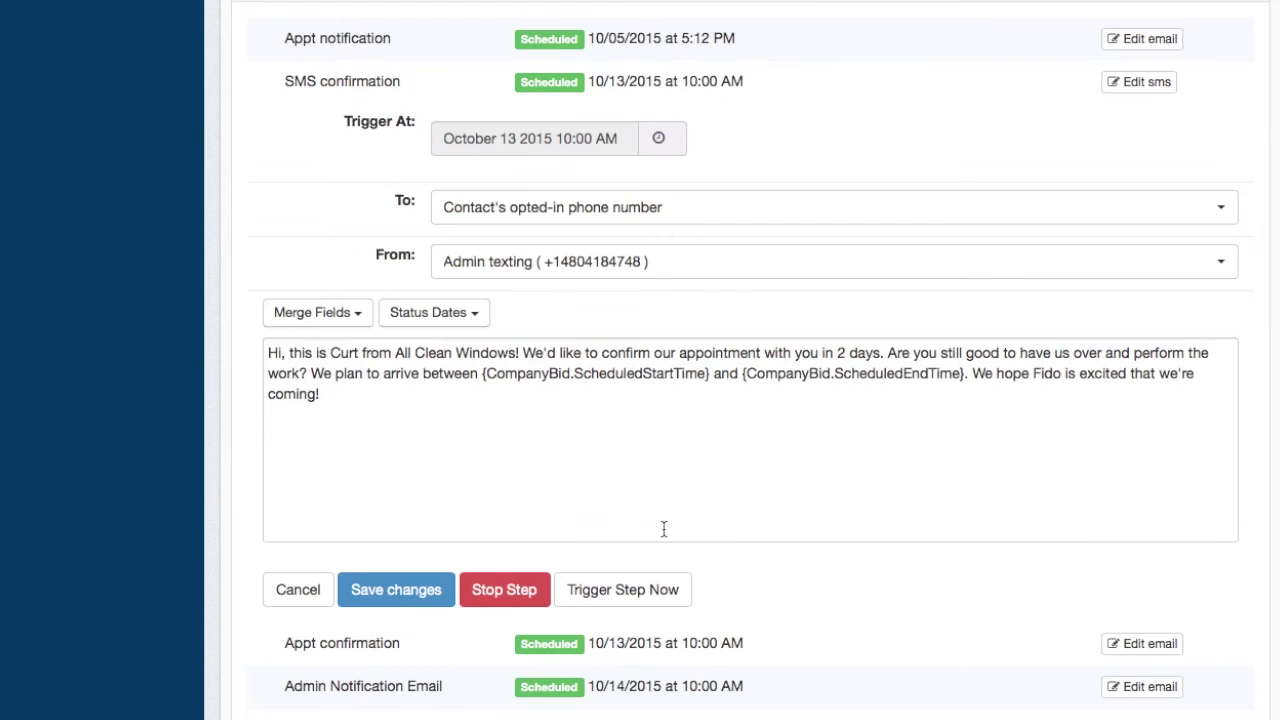
pyautogui.scroll(2, 734, 457)
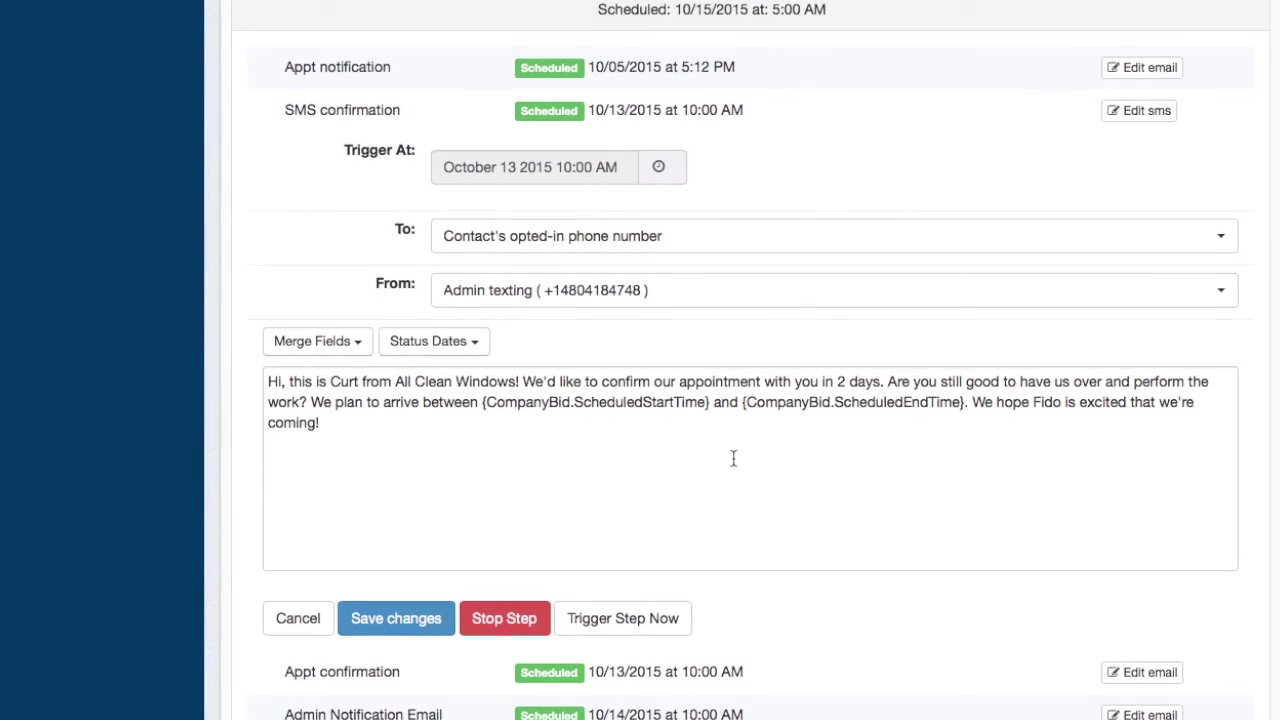
pyautogui.scroll(3, 737, 471)
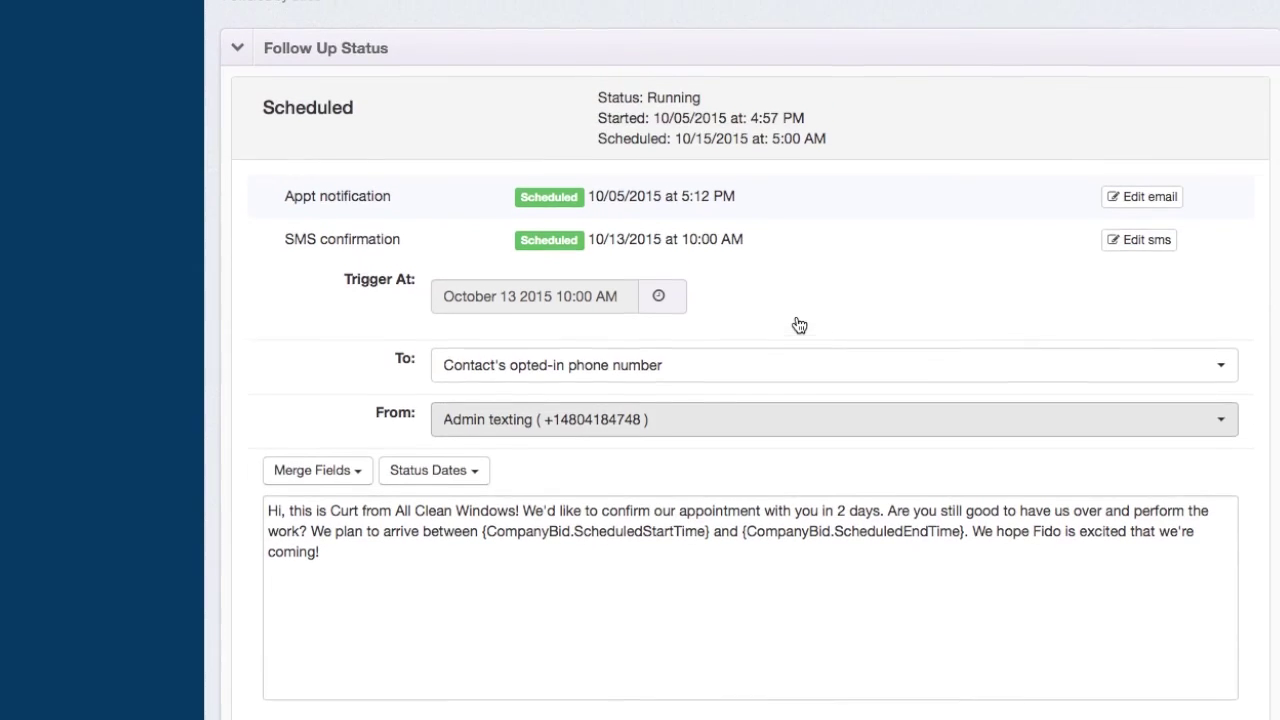
pyautogui.click(609, 318)
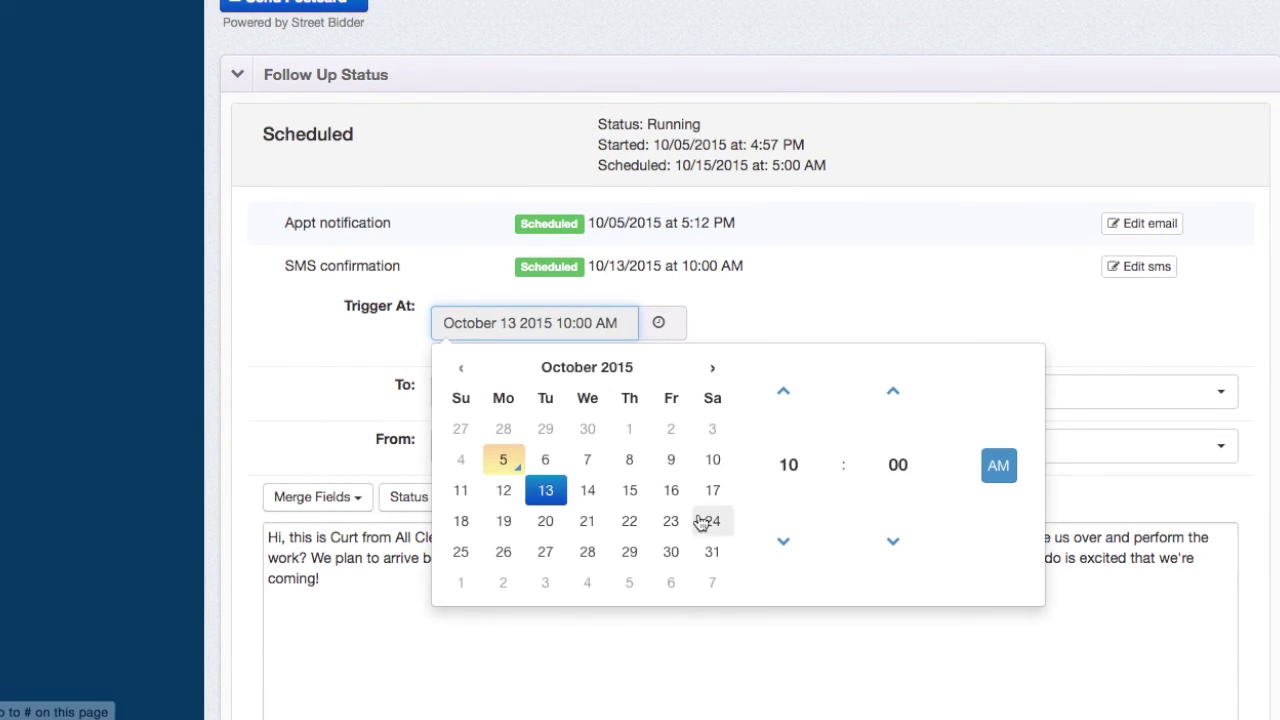
pyautogui.click(891, 307)
pyautogui.scroll(-7, 386, 523)
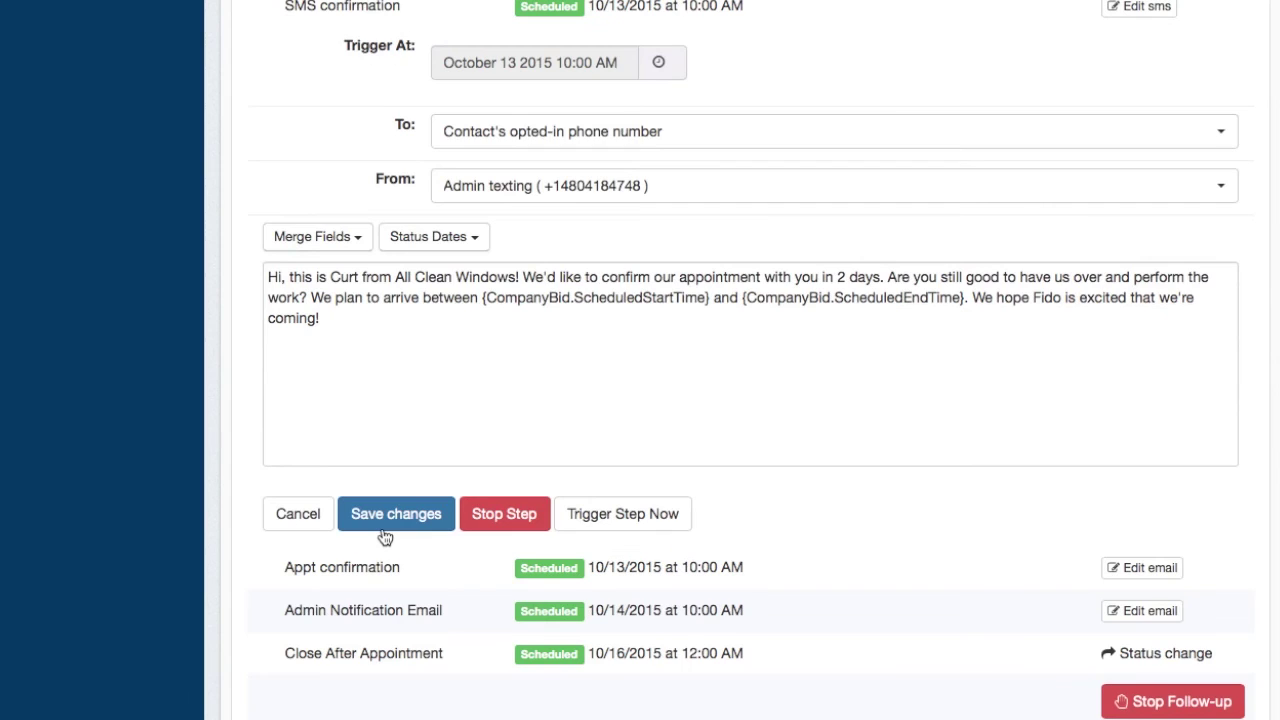
pyautogui.click(384, 522)
pyautogui.scroll(8, 820, 229)
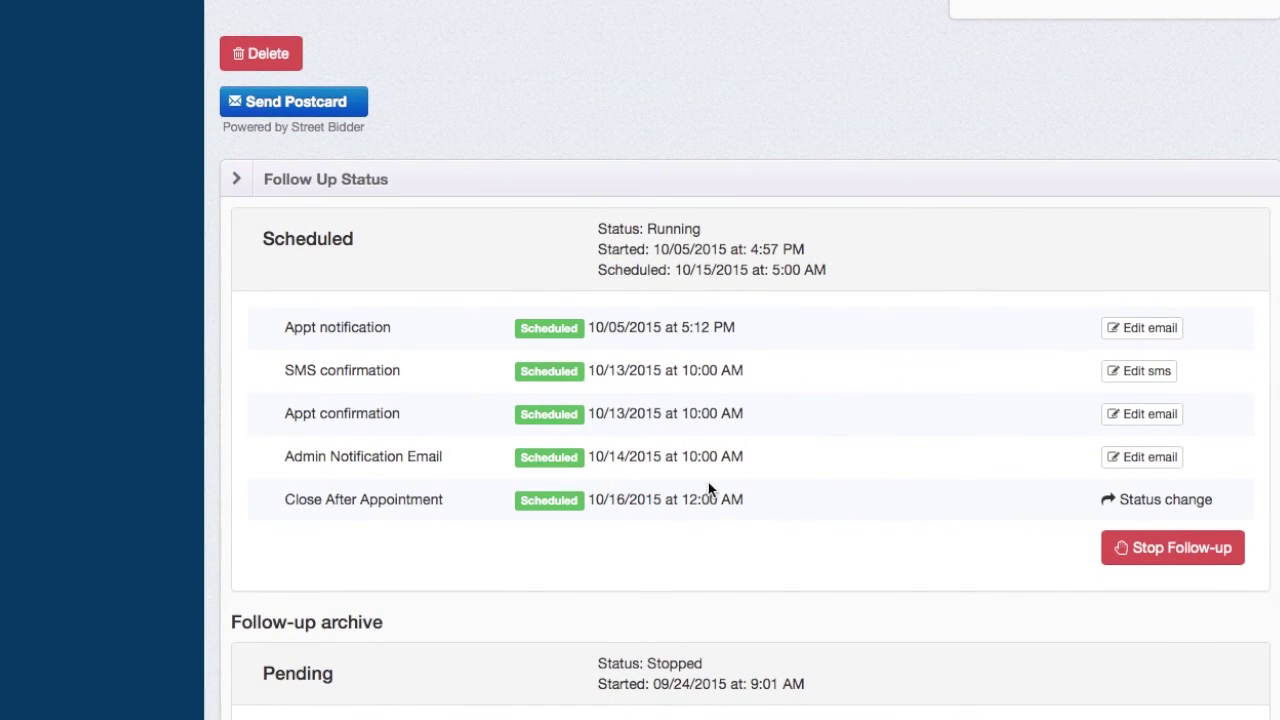
# - Re-expand the Follow Up Status, then return to the contact details at the top of the profile
pyautogui.scroll(7, 834, 320)
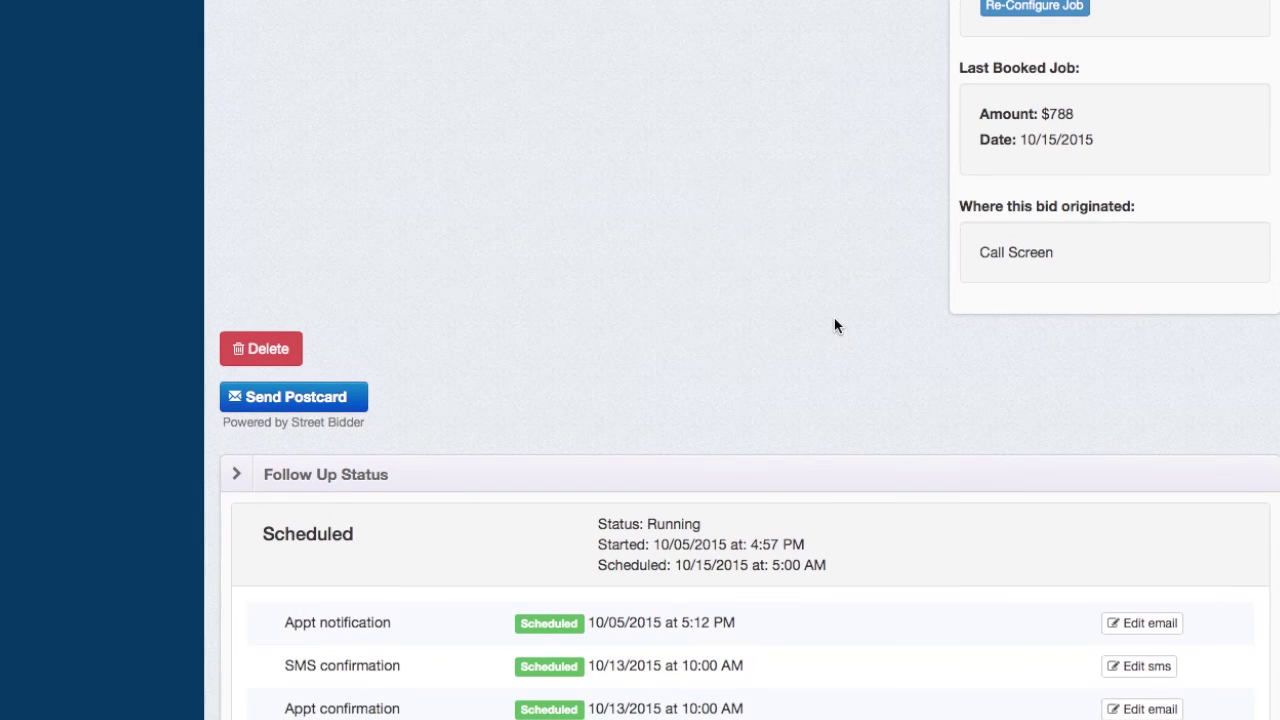
pyautogui.scroll(-12, 597, 586)
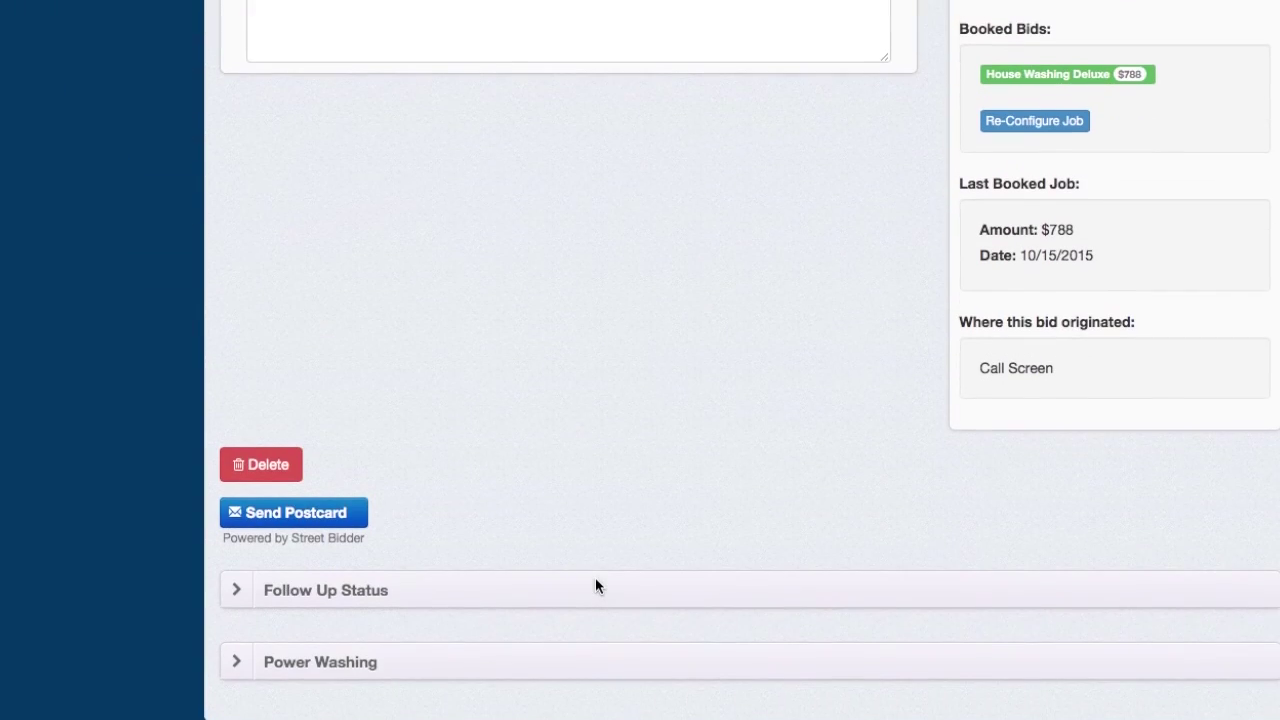
pyautogui.click(593, 592)
pyautogui.scroll(-14, 594, 514)
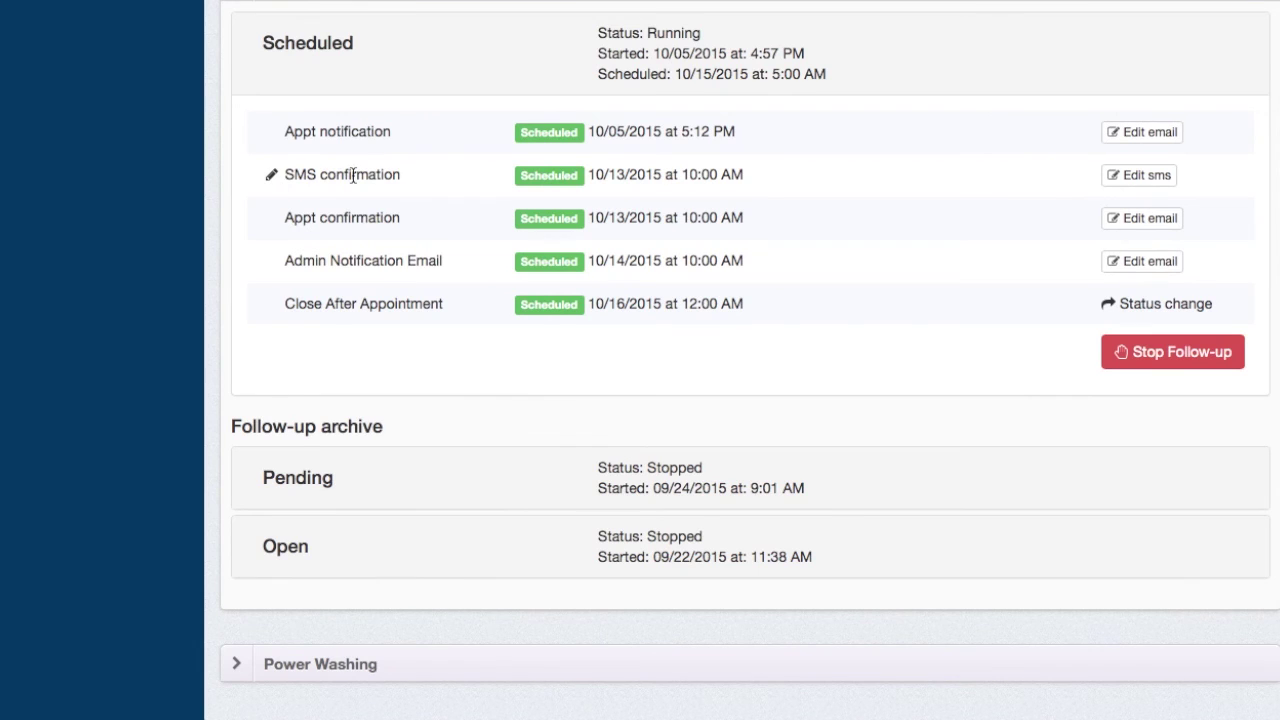
pyautogui.scroll(2, 352, 175)
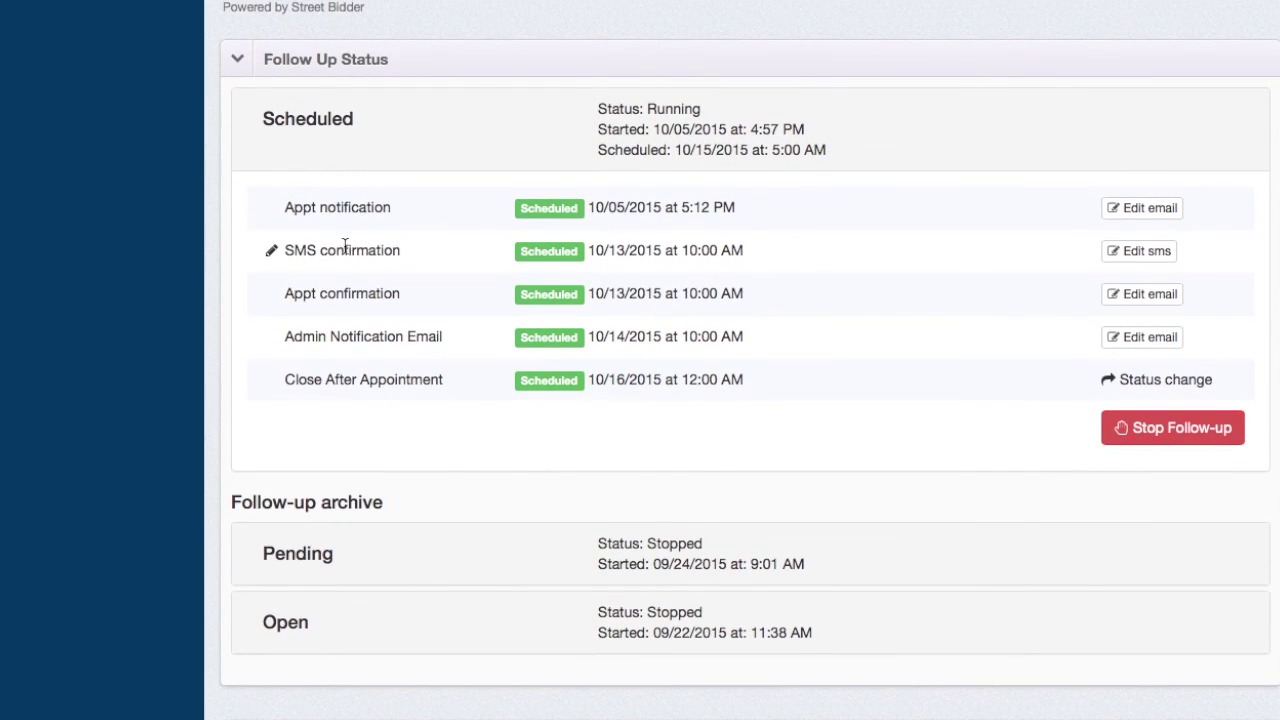
pyautogui.scroll(3, 344, 246)
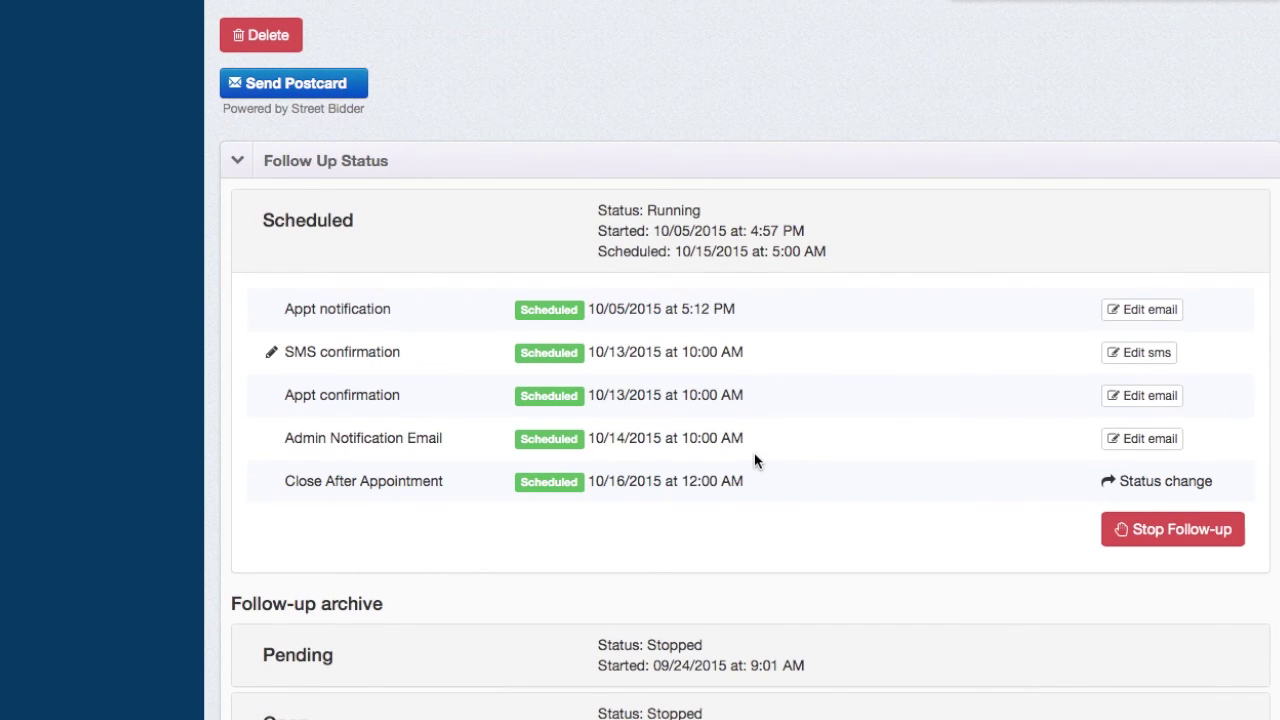
pyautogui.scroll(3, 754, 460)
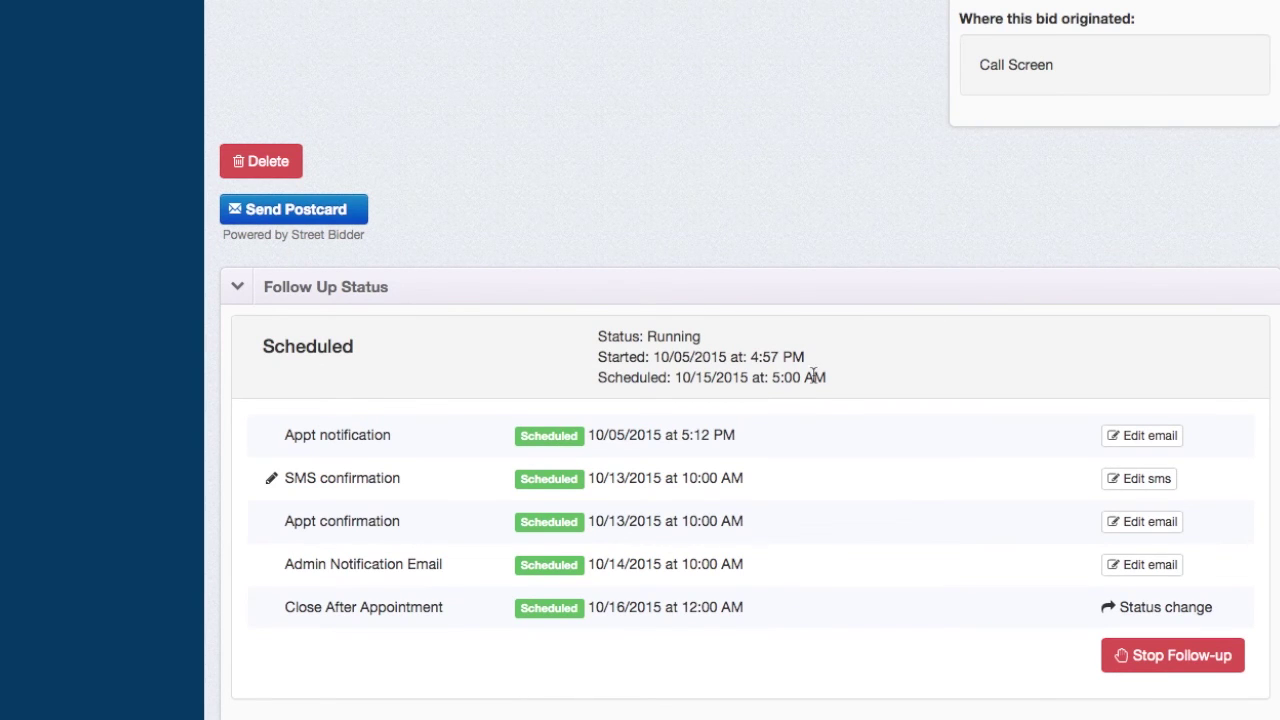
pyautogui.scroll(-3, 841, 317)
pyautogui.scroll(-2, 841, 317)
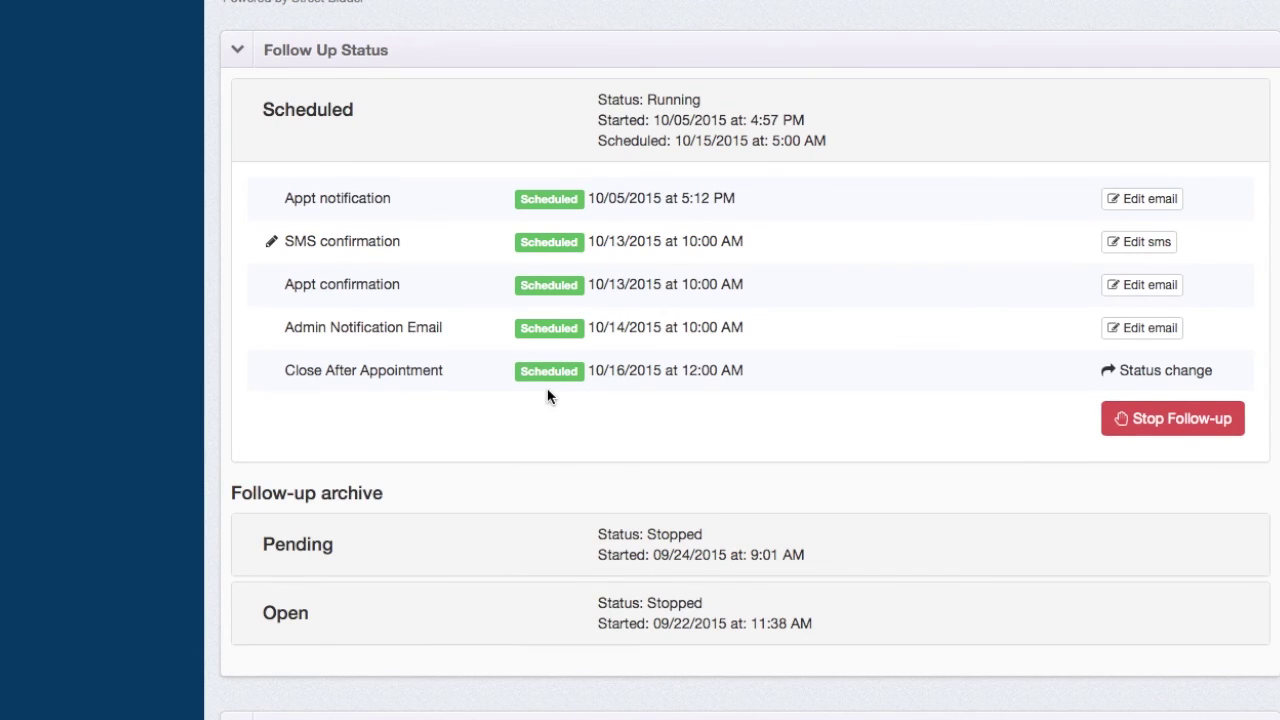
pyautogui.scroll(2, 549, 394)
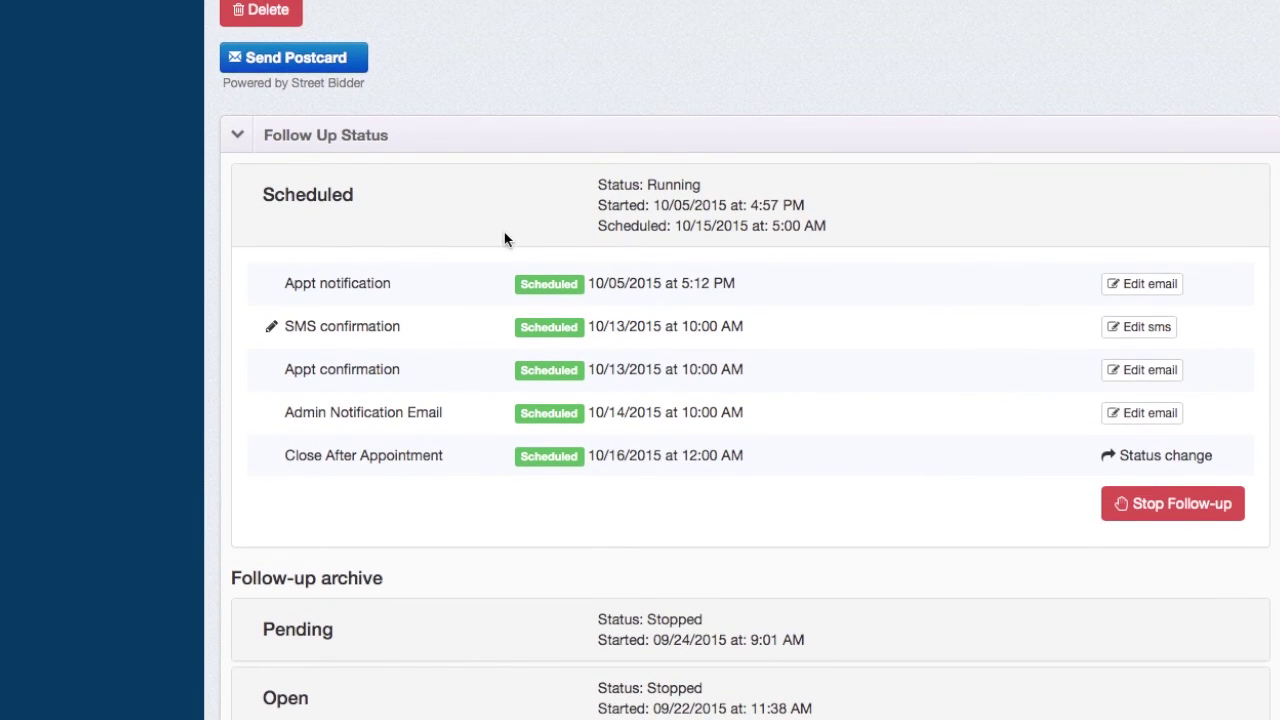
pyautogui.scroll(10, 565, 207)
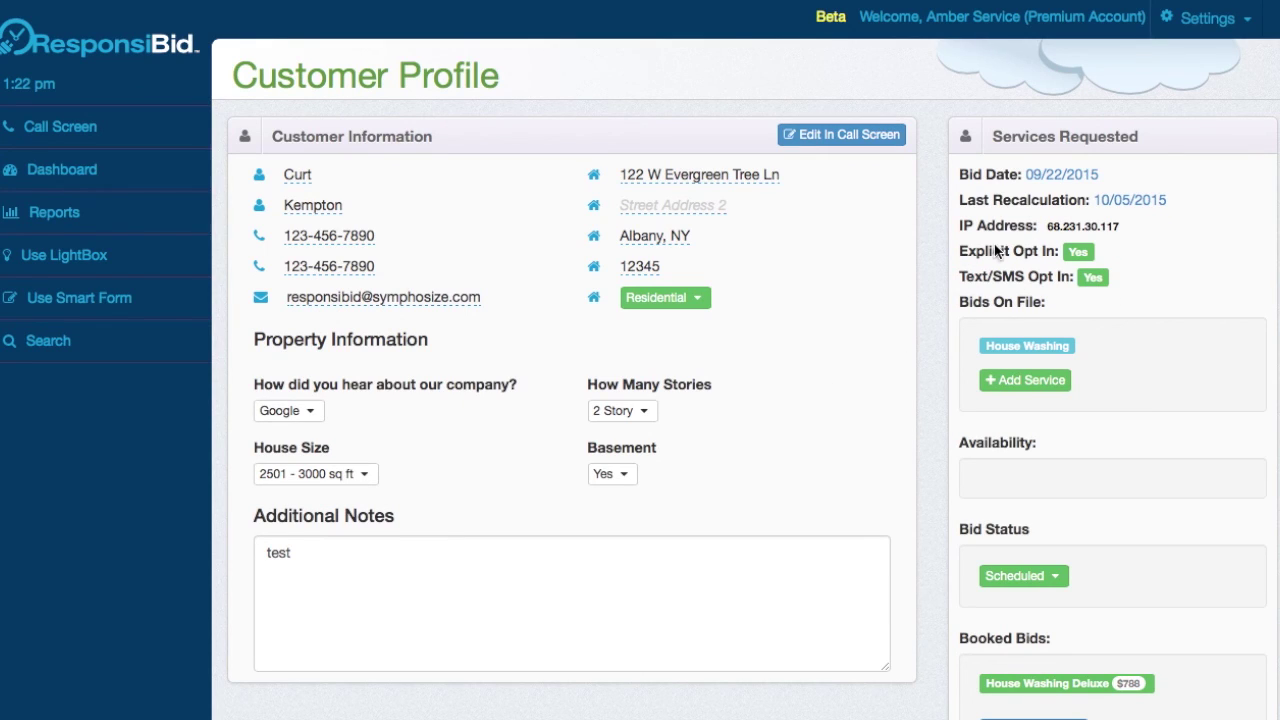
pyautogui.moveTo(963, 253); pyautogui.dragTo(1060, 255)
pyautogui.click(1035, 262)
pyautogui.moveTo(969, 283); pyautogui.dragTo(1116, 279)
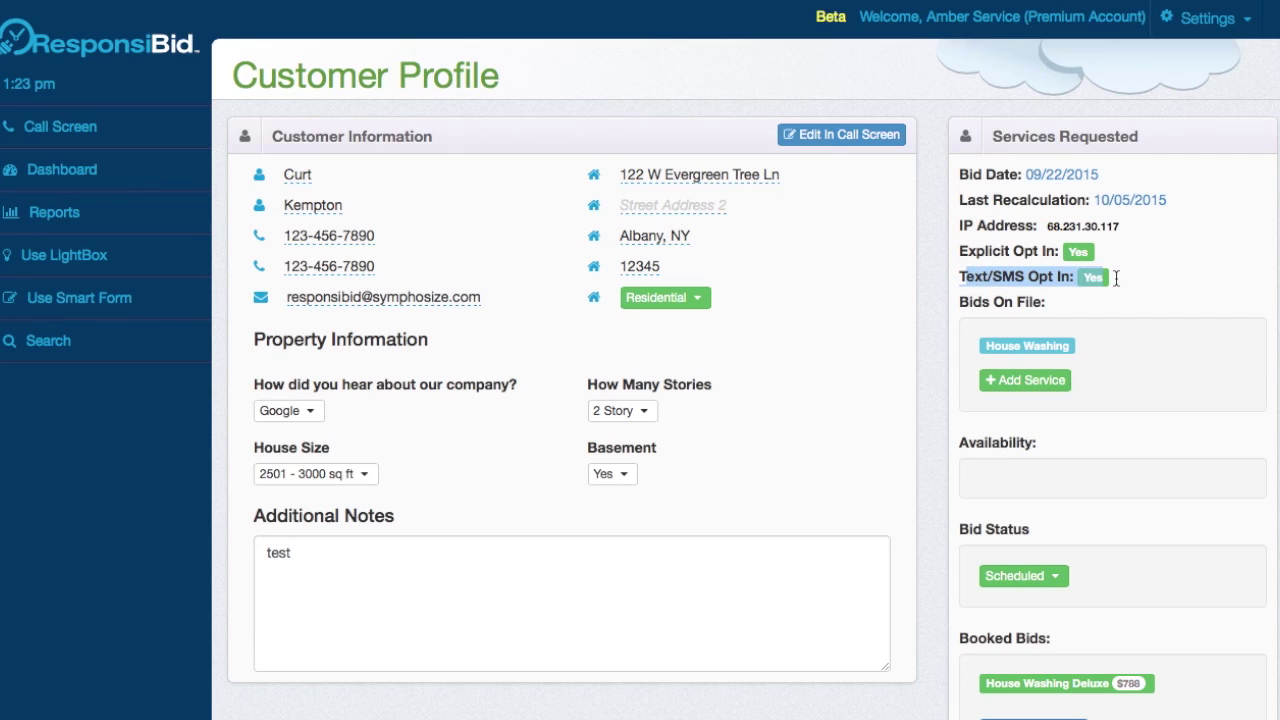
pyautogui.click(1059, 286)
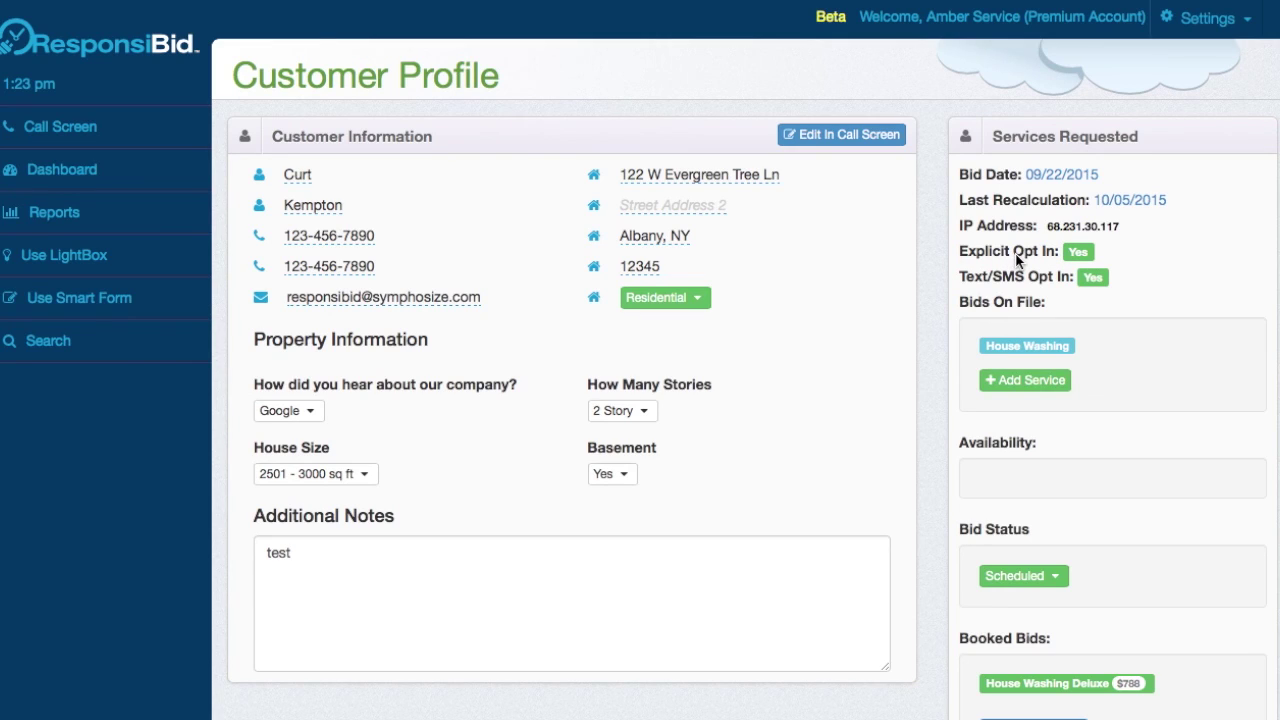
pyautogui.click(117, 130)
pyautogui.scroll(-4, 616, 436)
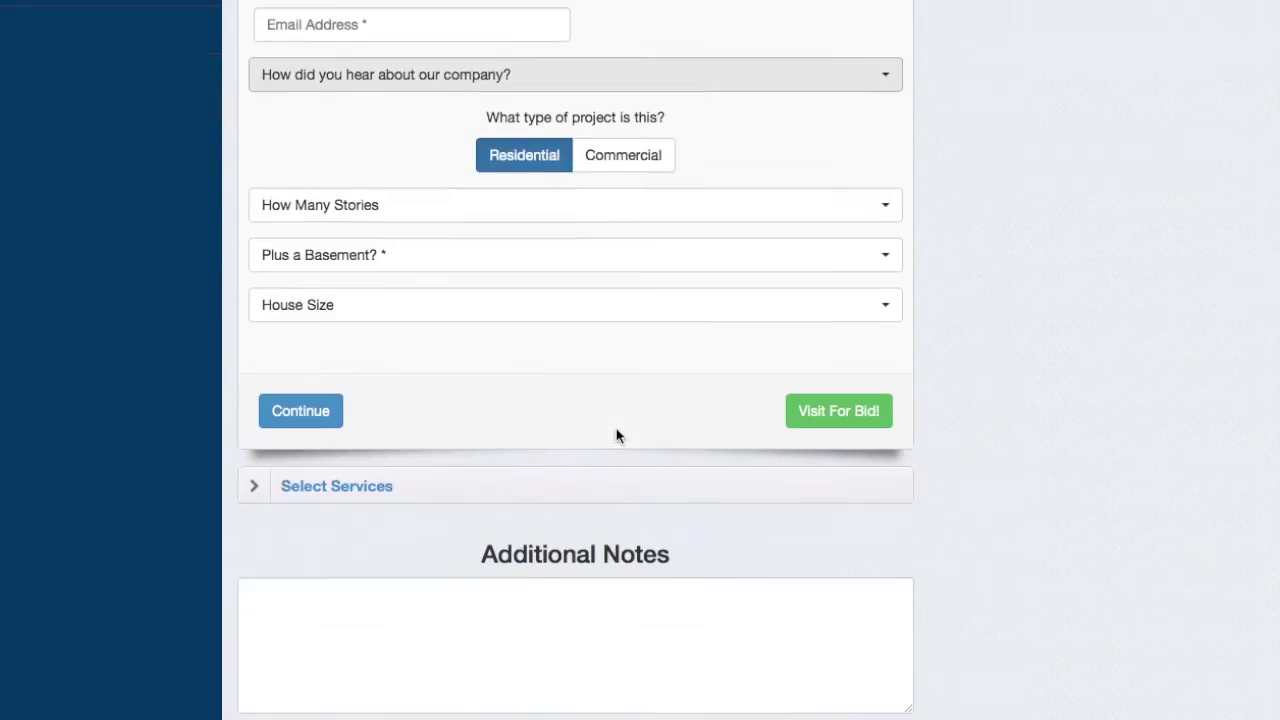
pyautogui.scroll(-4, 616, 436)
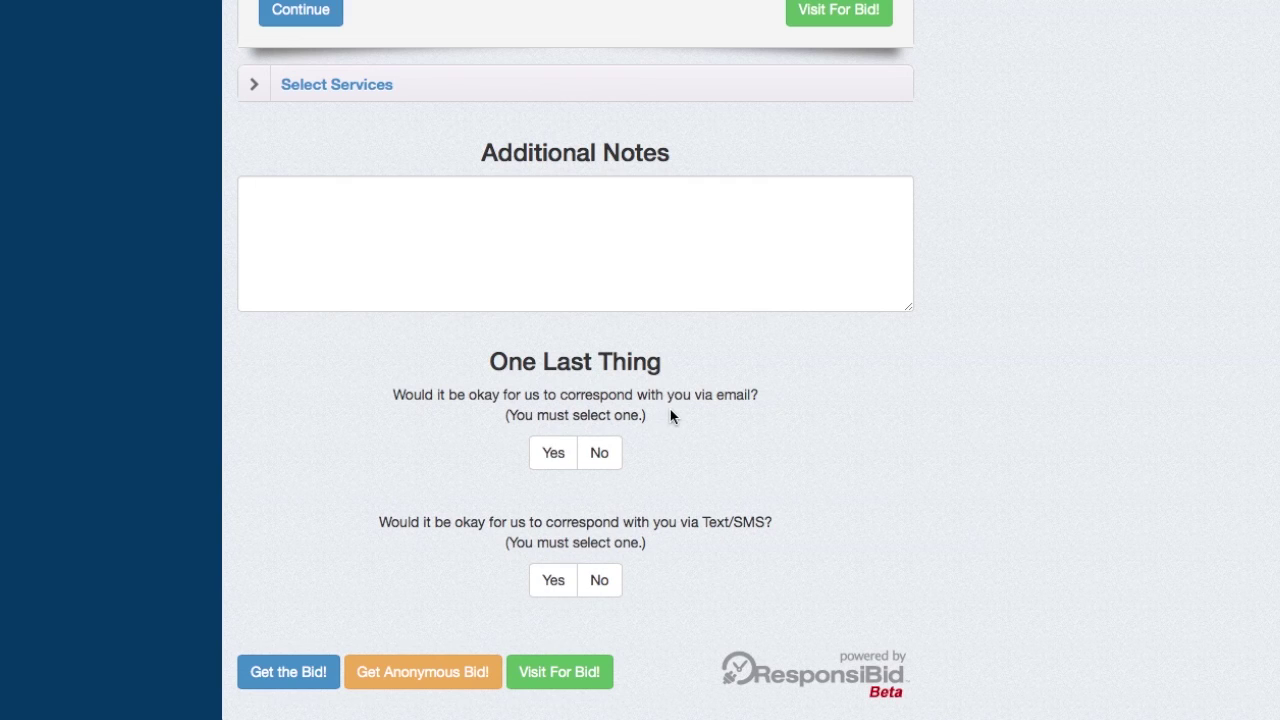
pyautogui.click(556, 453)
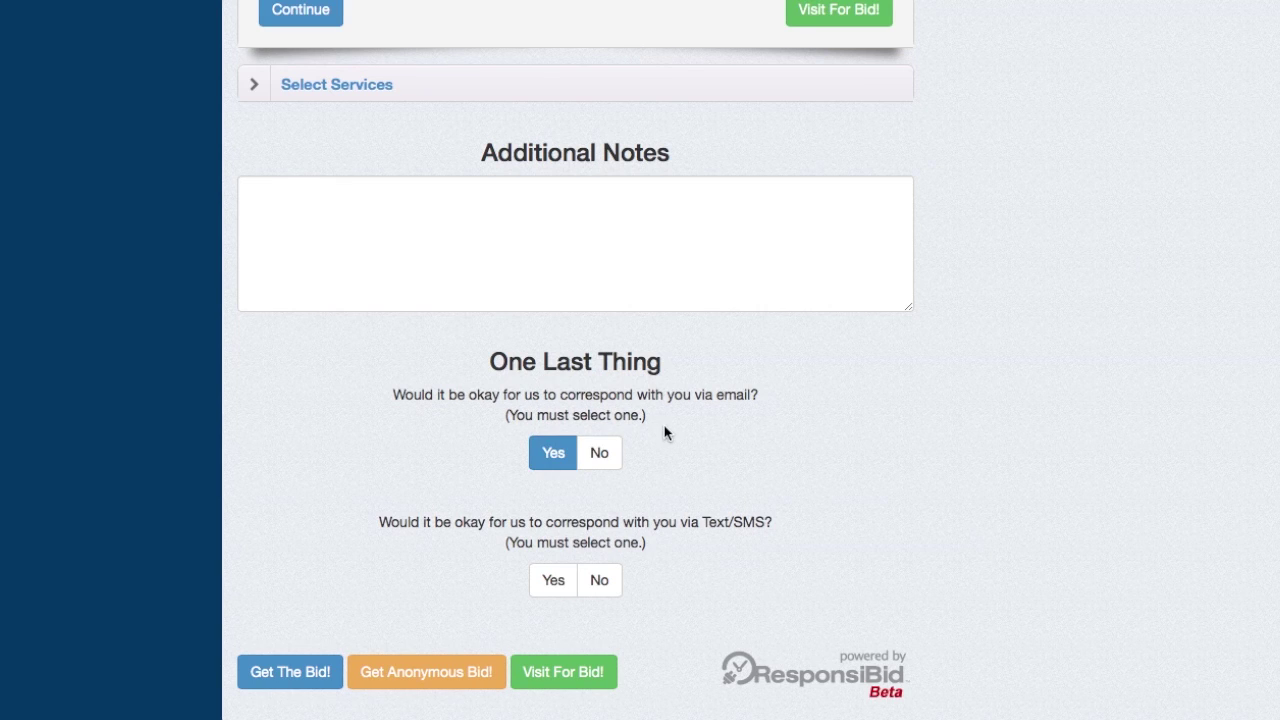
pyautogui.click(610, 452)
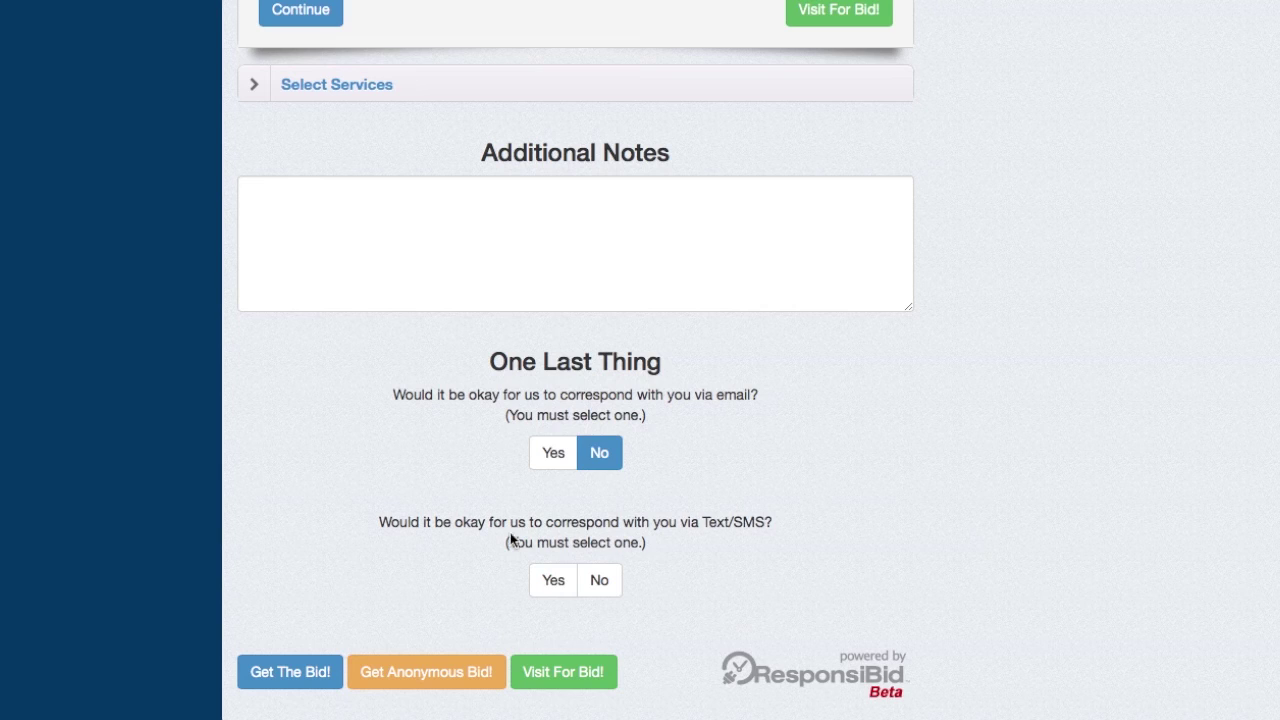
pyautogui.click(560, 583)
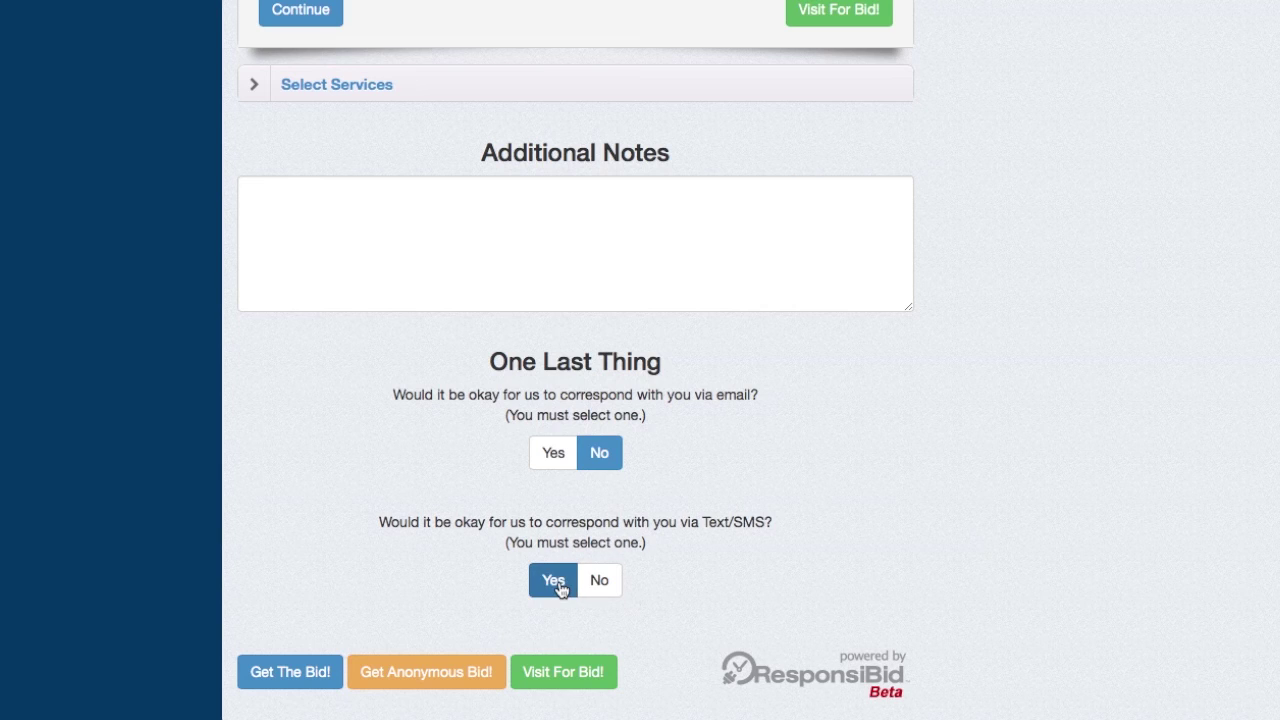
pyautogui.click(602, 584)
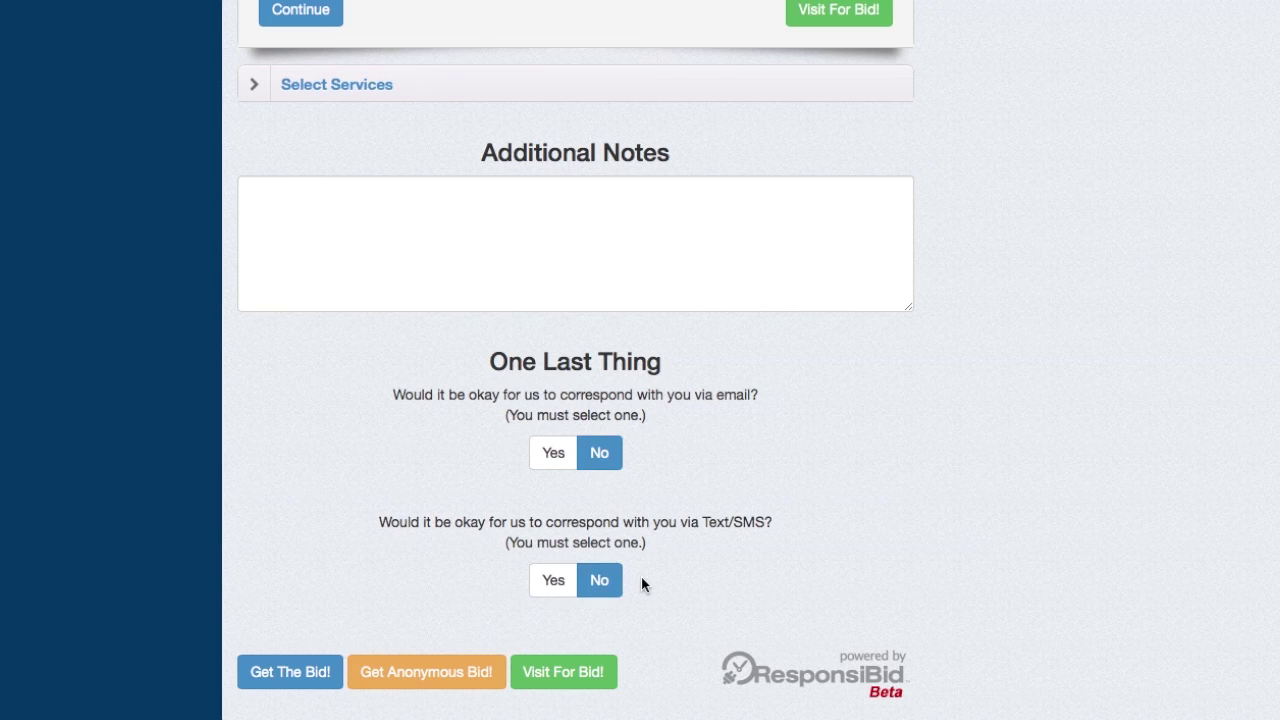
pyautogui.scroll(1, 401, 477)
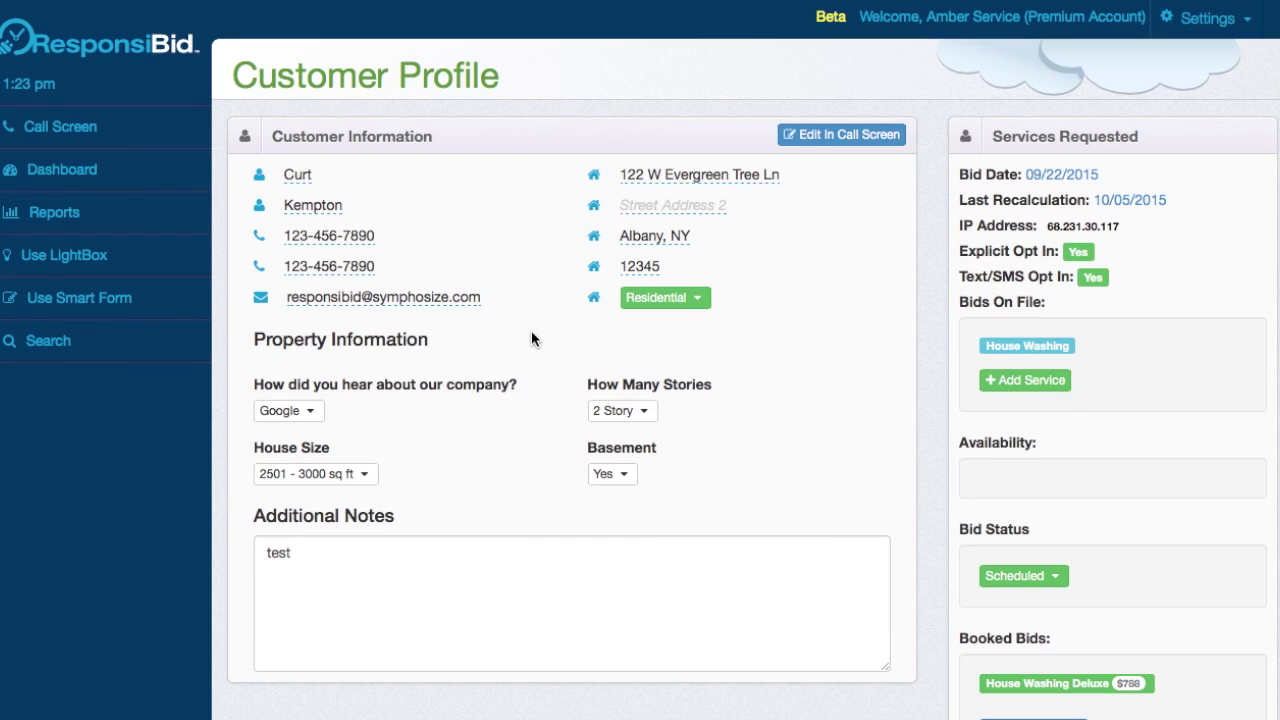
# - Opt the customer out of text messages via the primary phone number so Text/SMS Opt In reads No
pyautogui.click(312, 236)
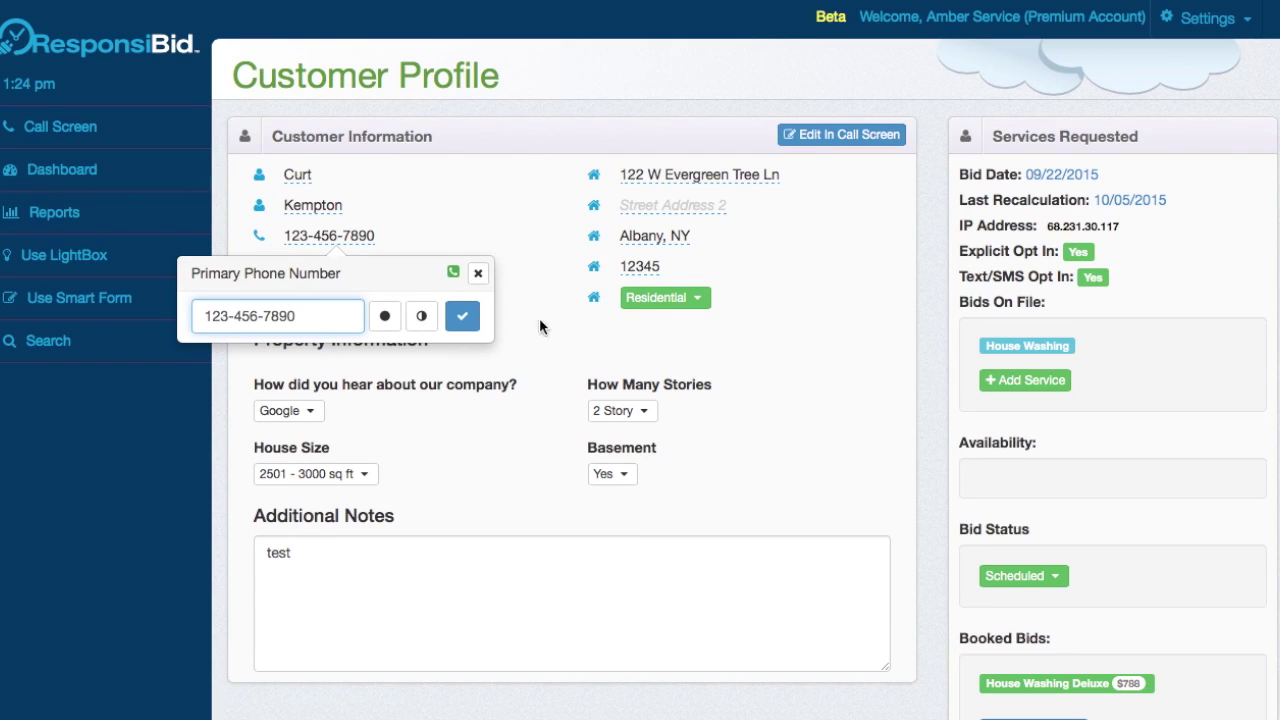
pyautogui.click(505, 279)
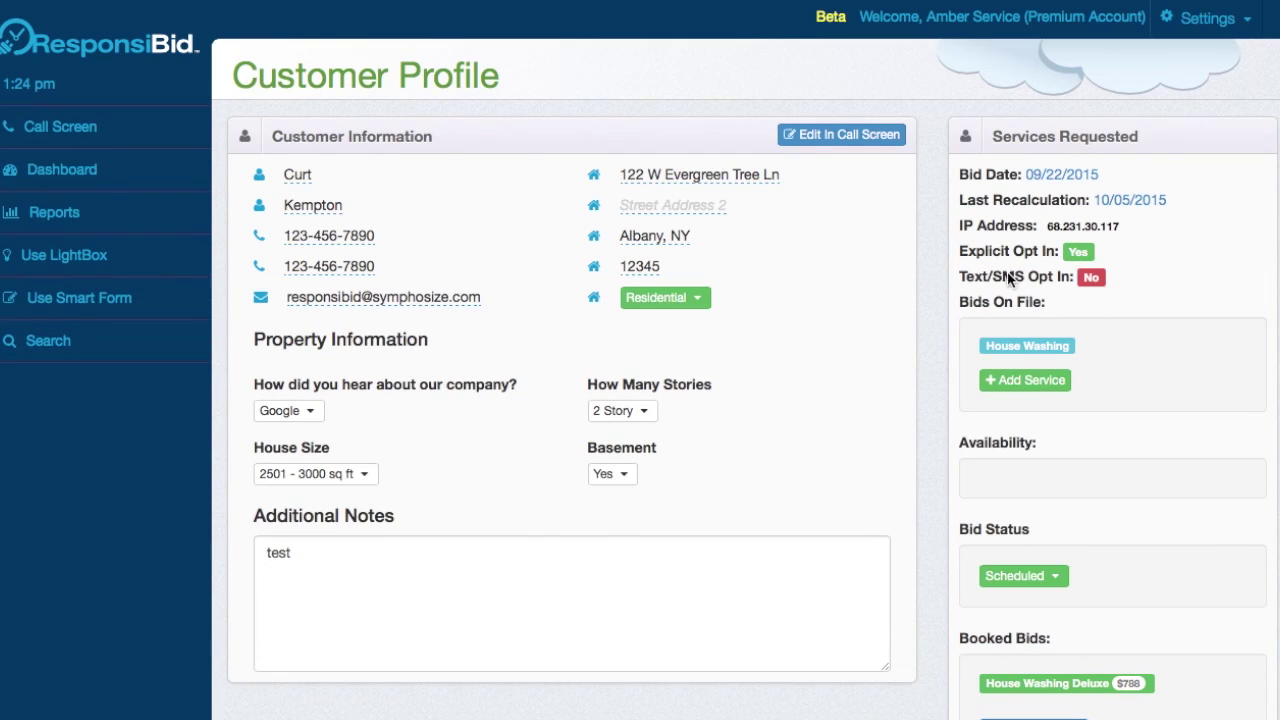
pyautogui.moveTo(960, 277); pyautogui.dragTo(1105, 278)
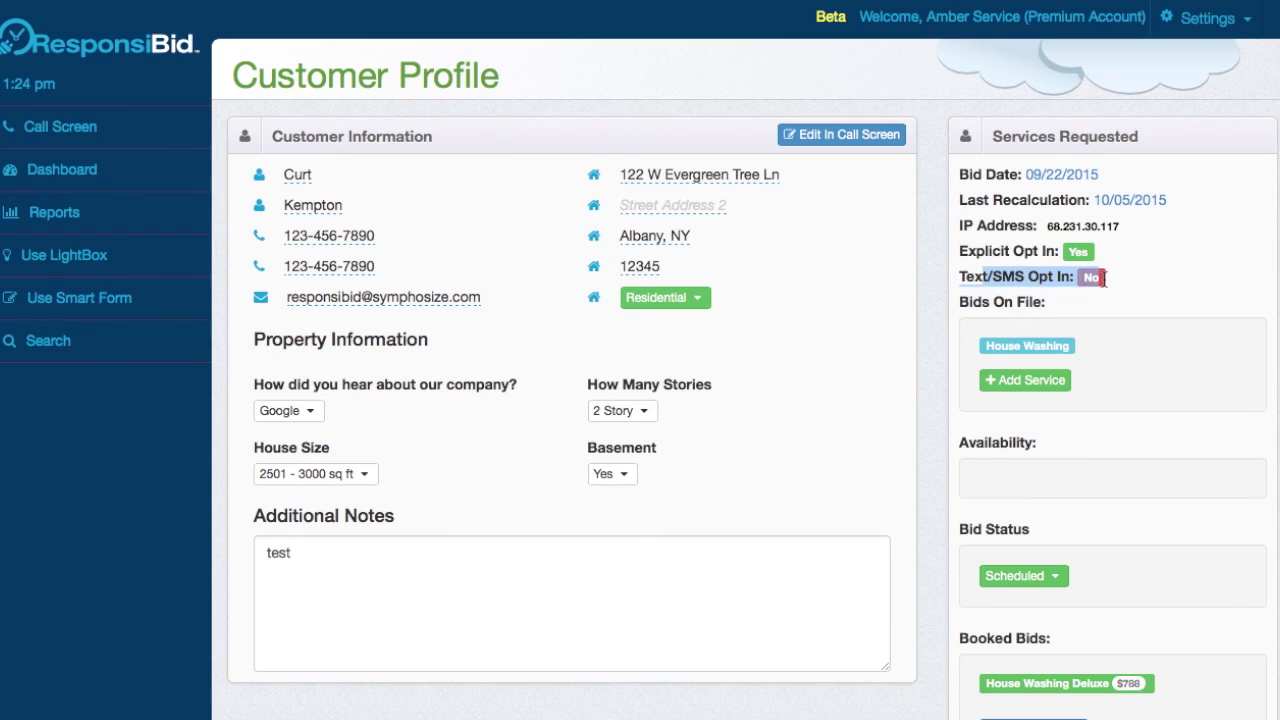
pyautogui.click(1116, 283)
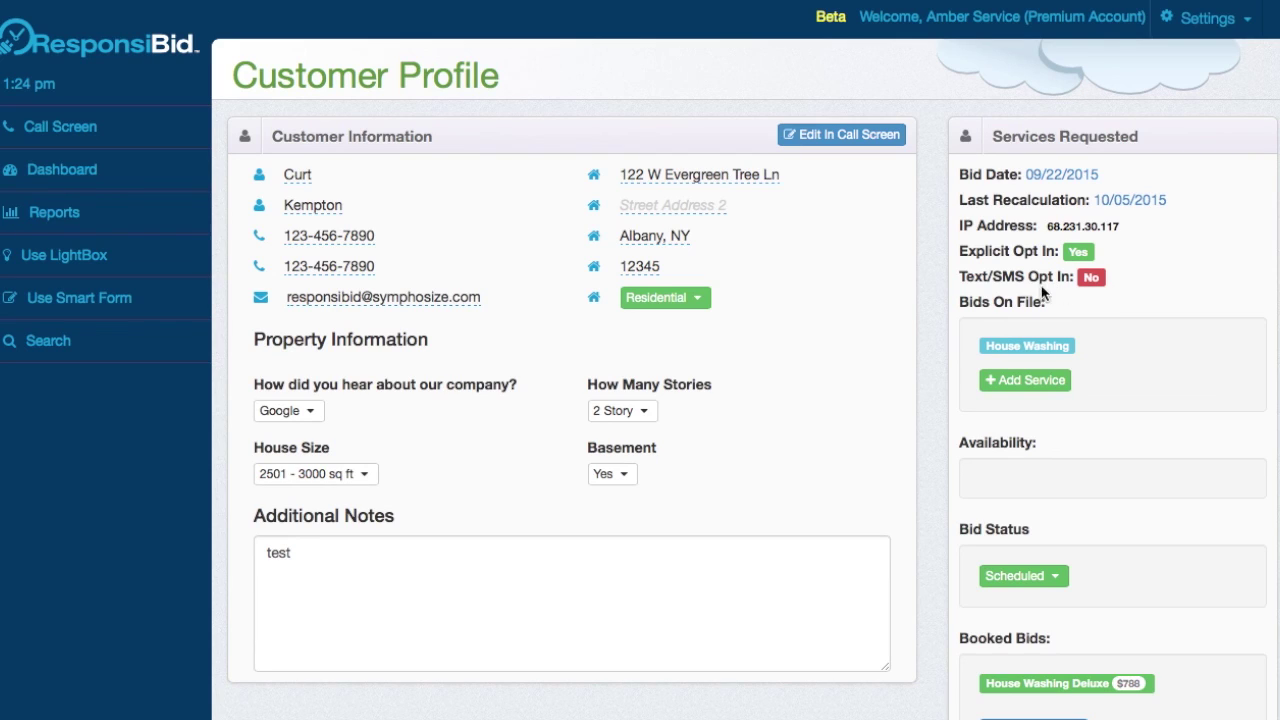
# - Toggle the customer's email opt-in from the email address popup, checking the Explicit Opt In status
pyautogui.click(399, 298)
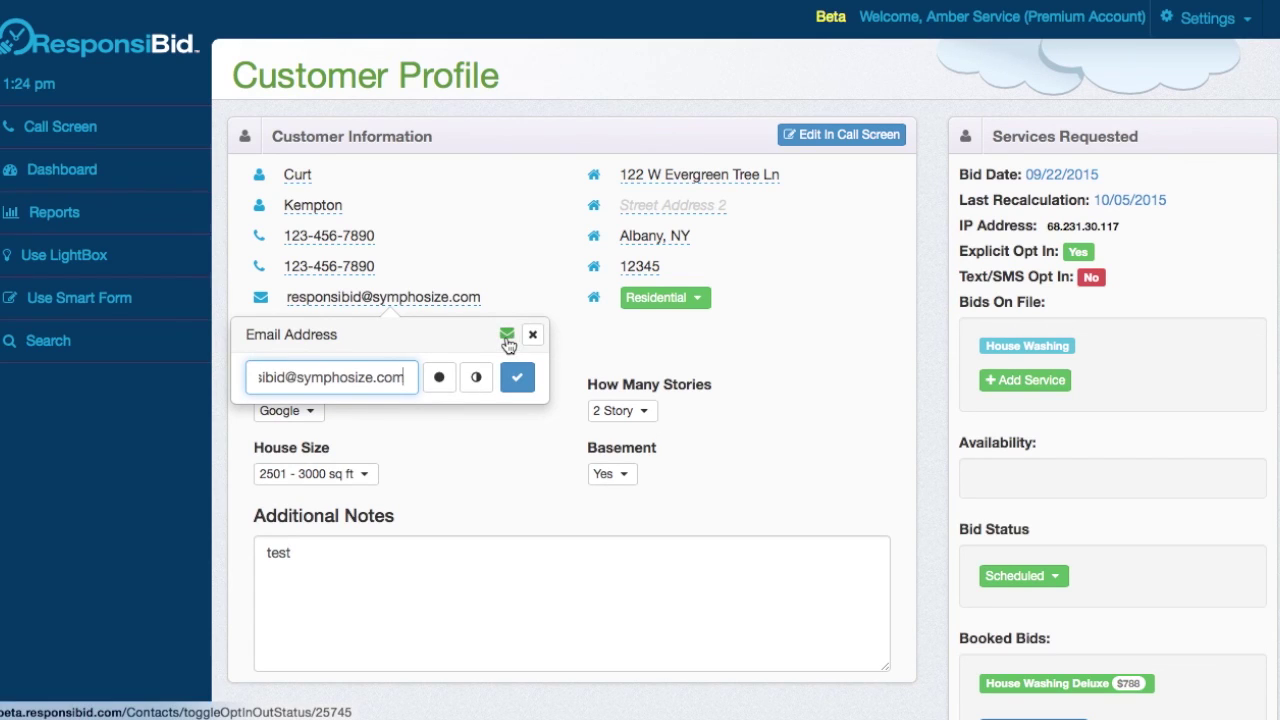
pyautogui.click(508, 340)
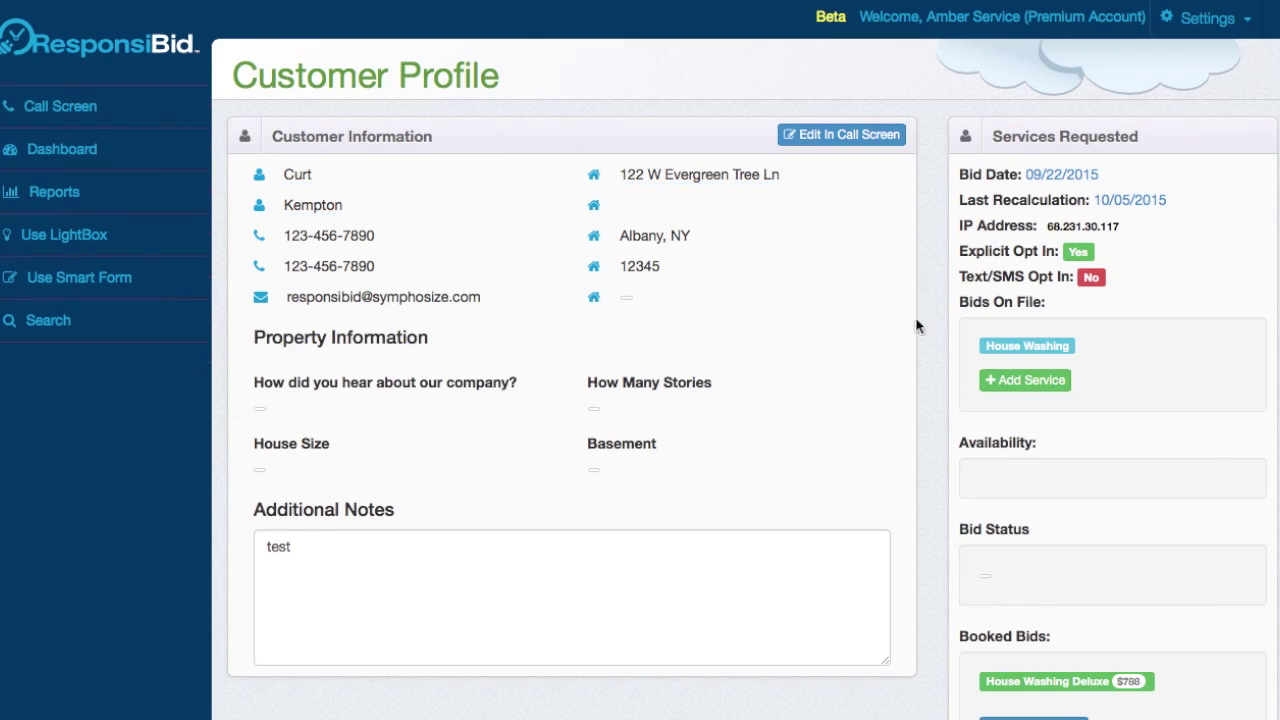
pyautogui.moveTo(957, 251); pyautogui.dragTo(1100, 258)
pyautogui.click(1106, 256)
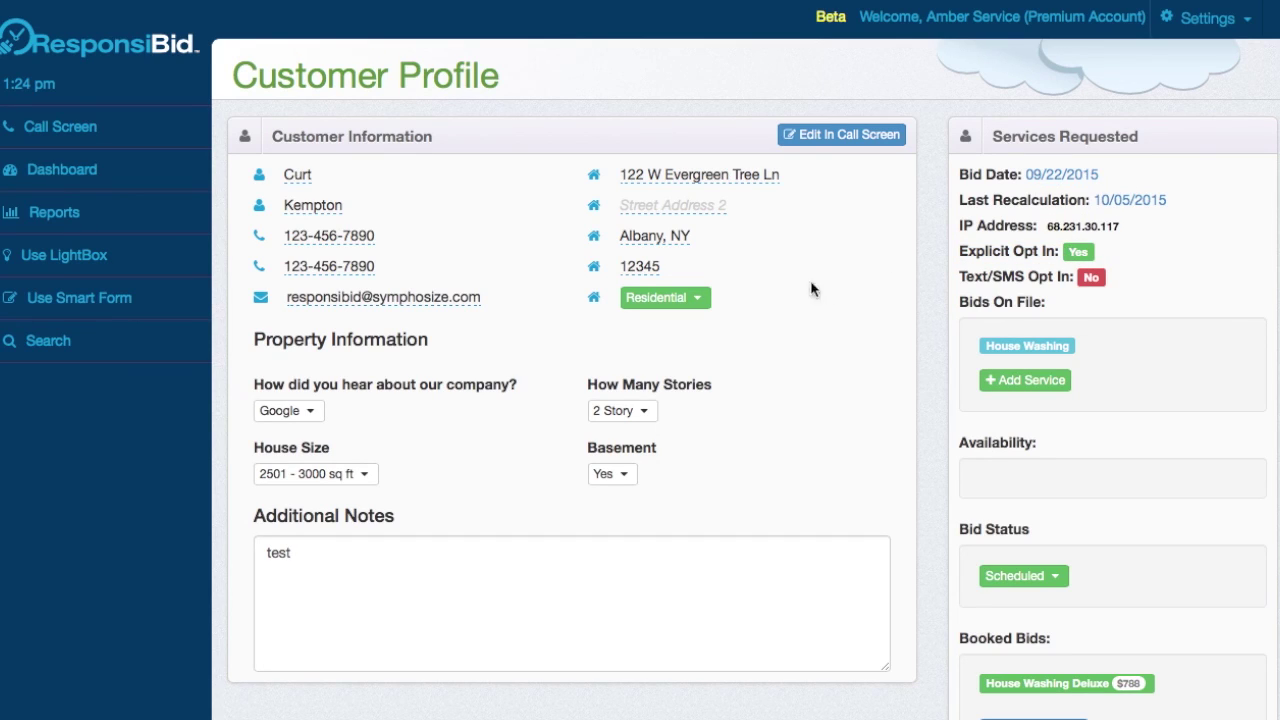
# - Reopen the email address options and expand the follow-up status list
pyautogui.click(430, 298)
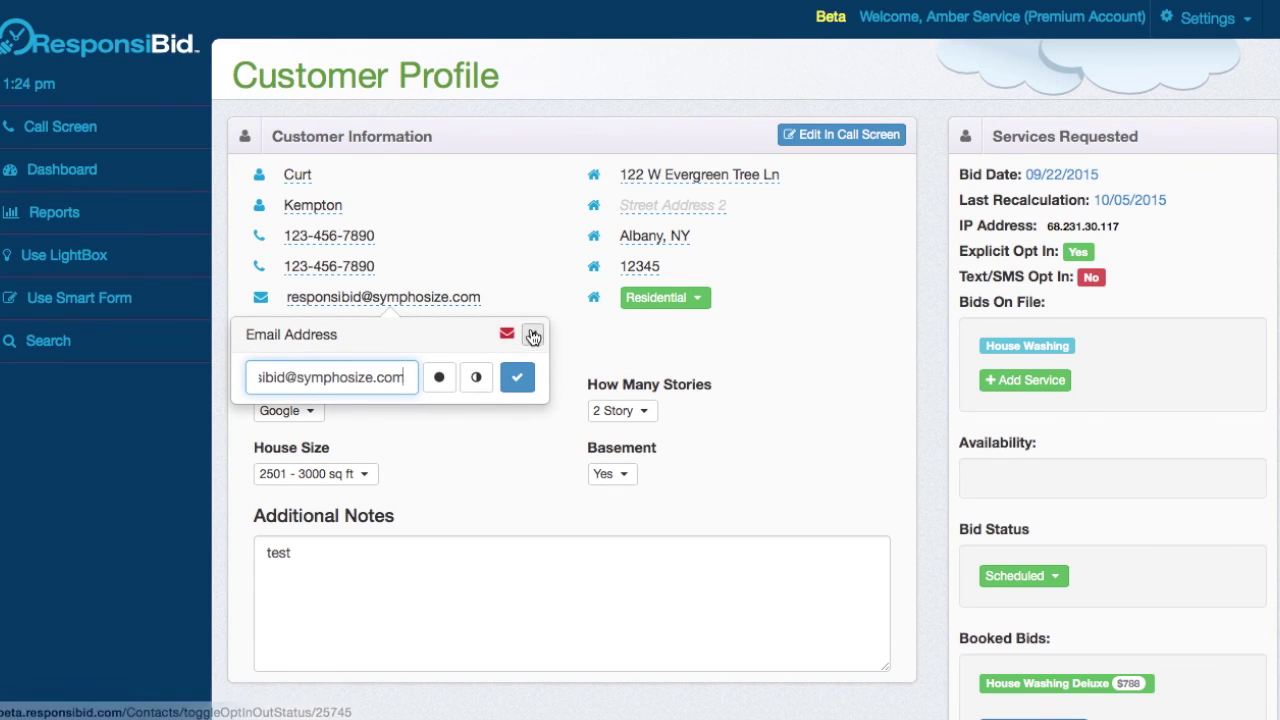
pyautogui.scroll(-6, 813, 400)
pyautogui.click(694, 590)
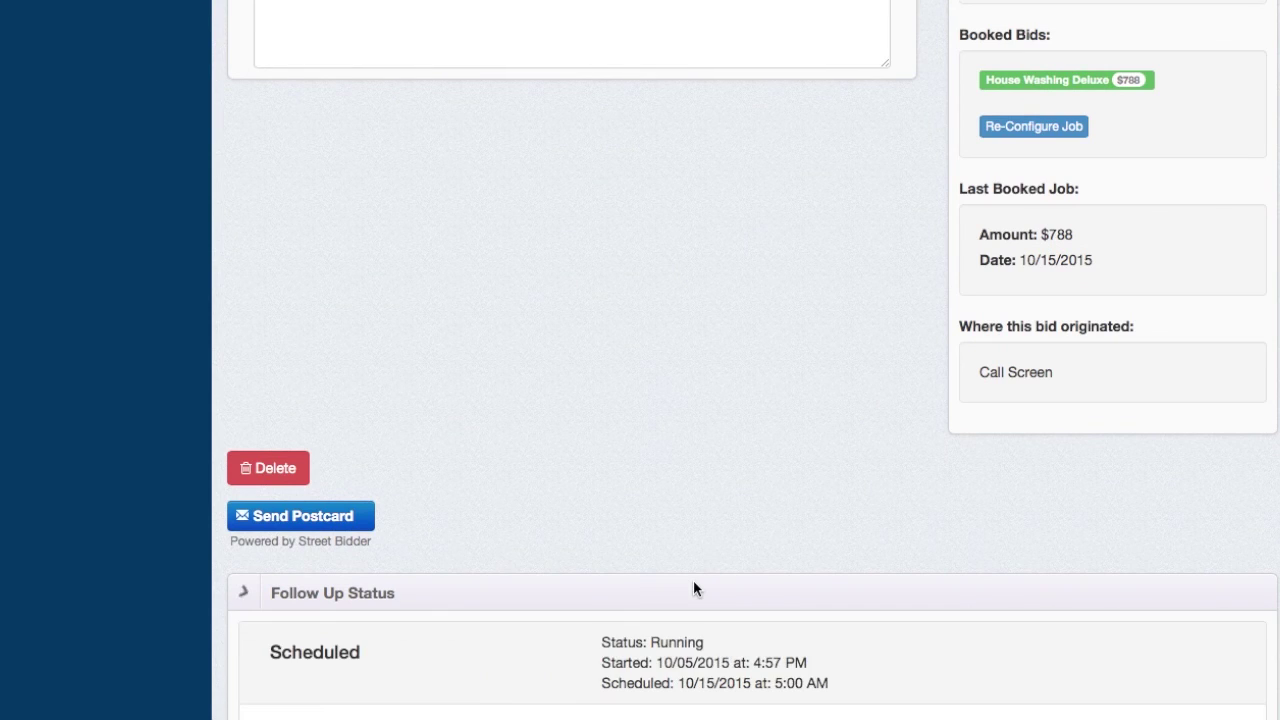
# - Use the email and phone opt-in popups to restore Text/SMS Opt In to Yes, then view Follow Up Status
pyautogui.scroll(-4, 694, 589)
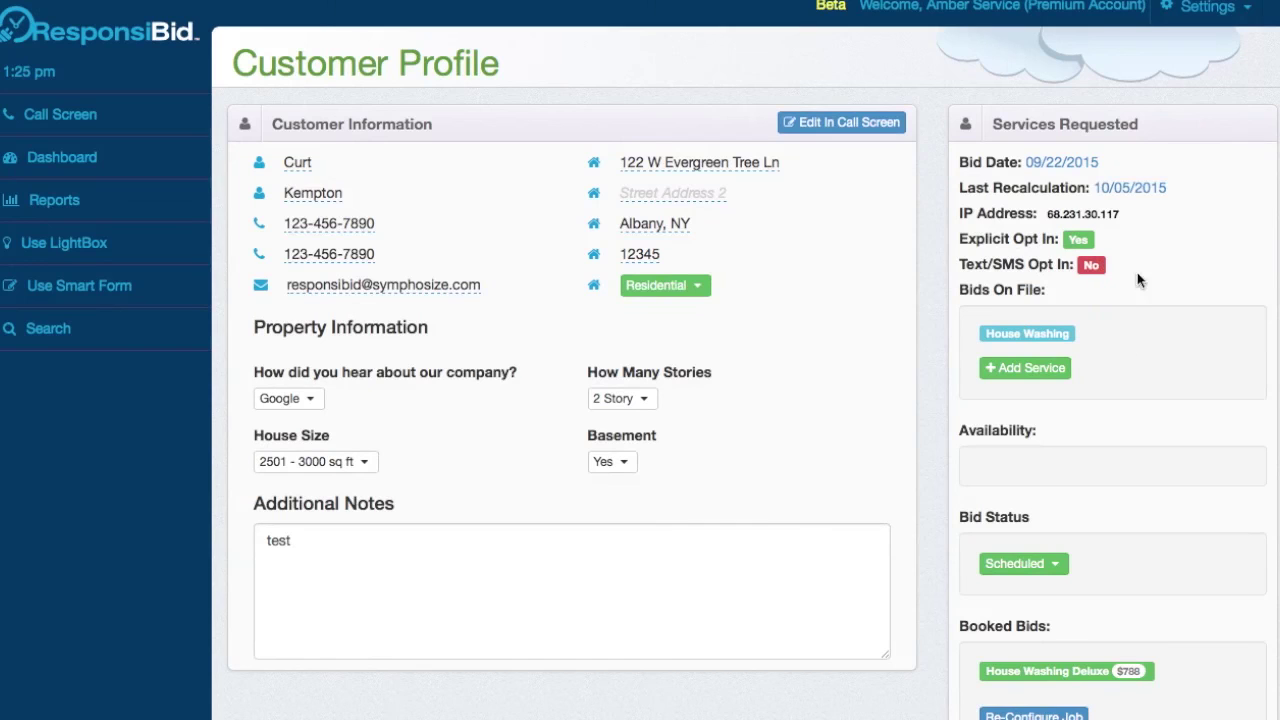
pyautogui.click(341, 284)
pyautogui.click(503, 322)
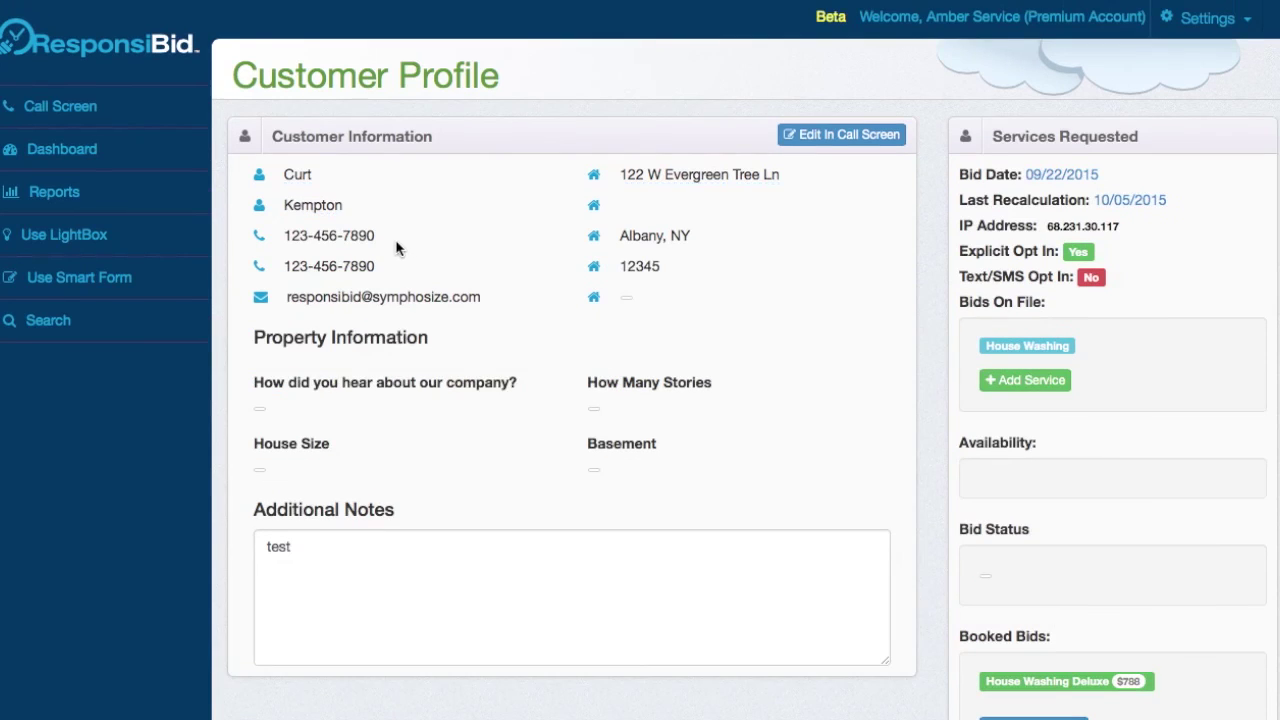
pyautogui.click(333, 238)
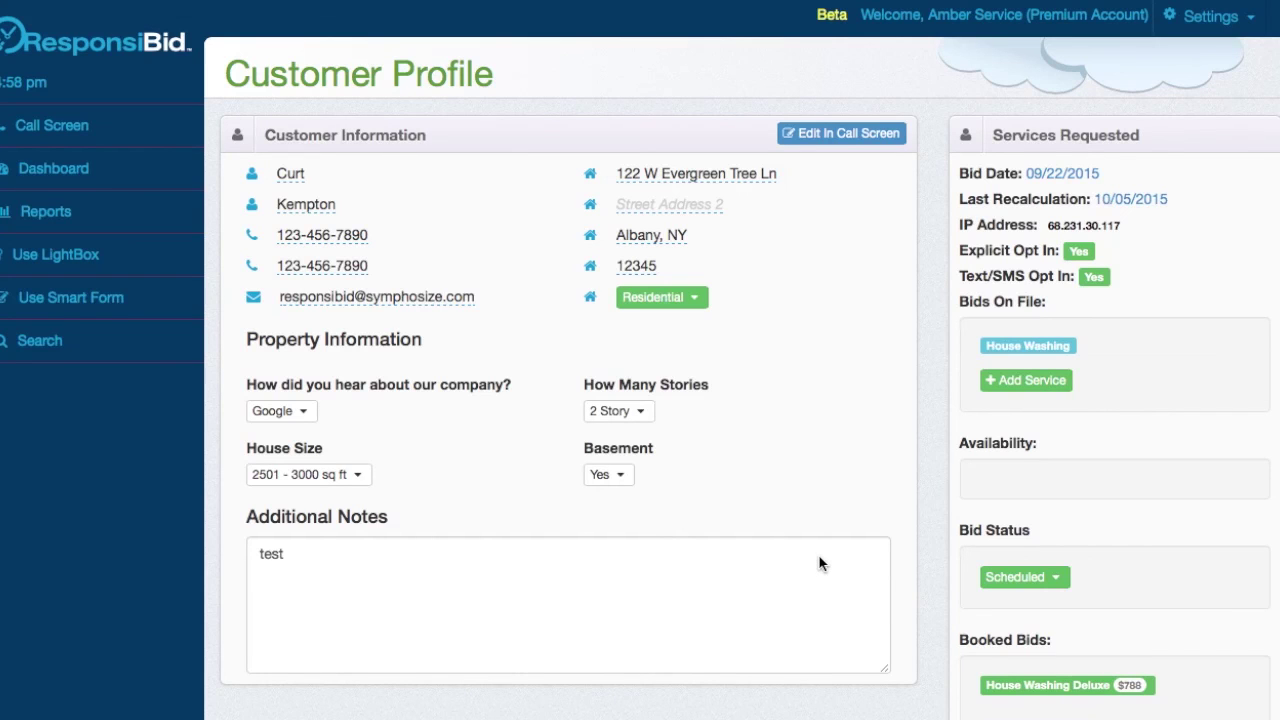
pyautogui.scroll(-5, 818, 556)
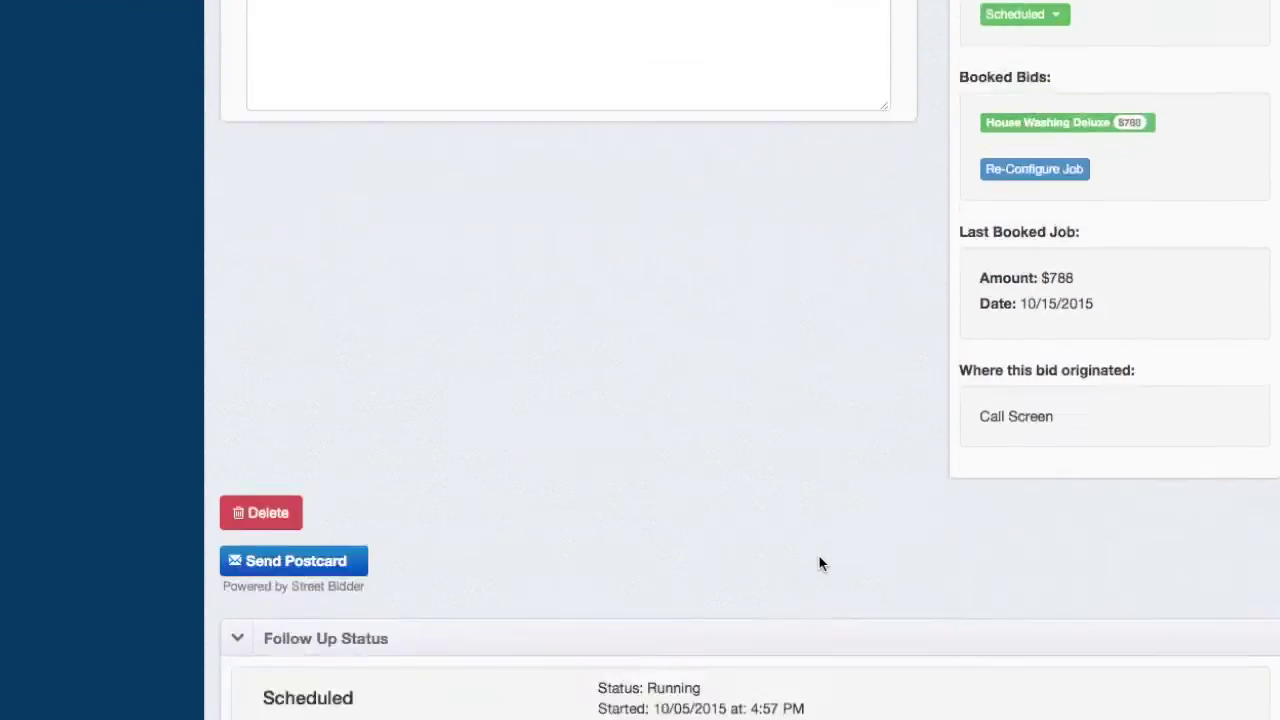
pyautogui.scroll(-4, 818, 564)
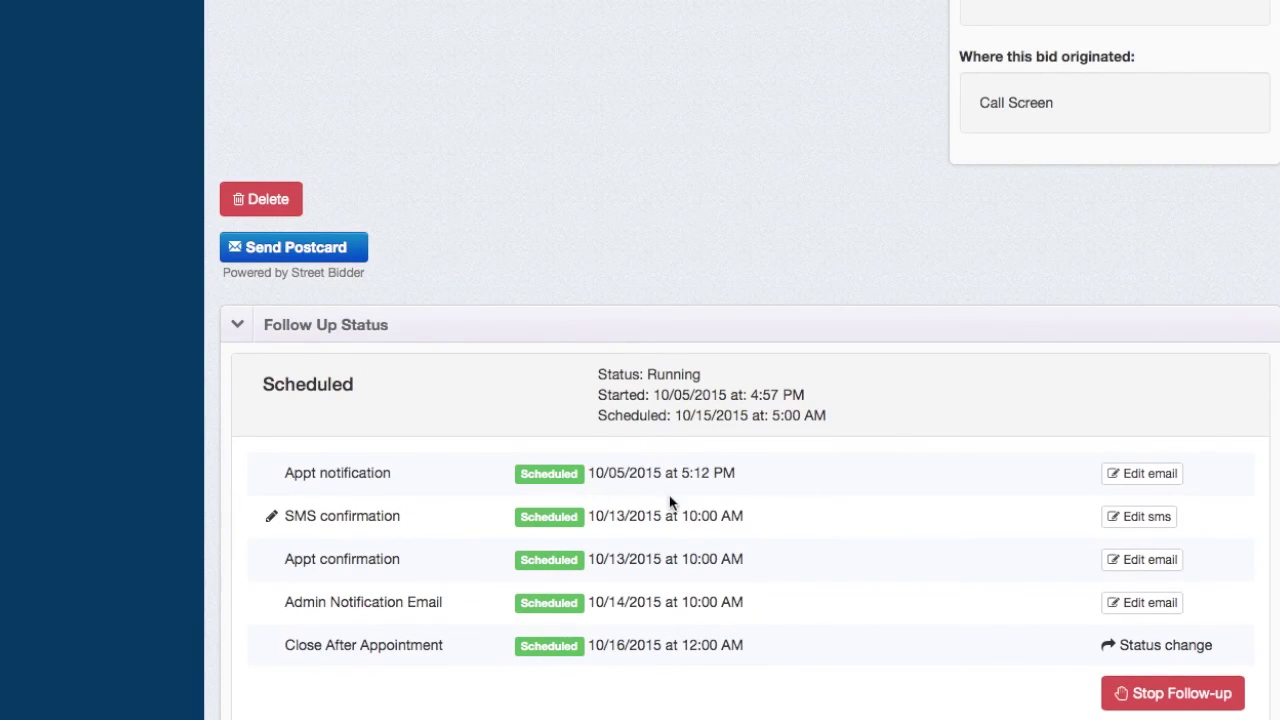